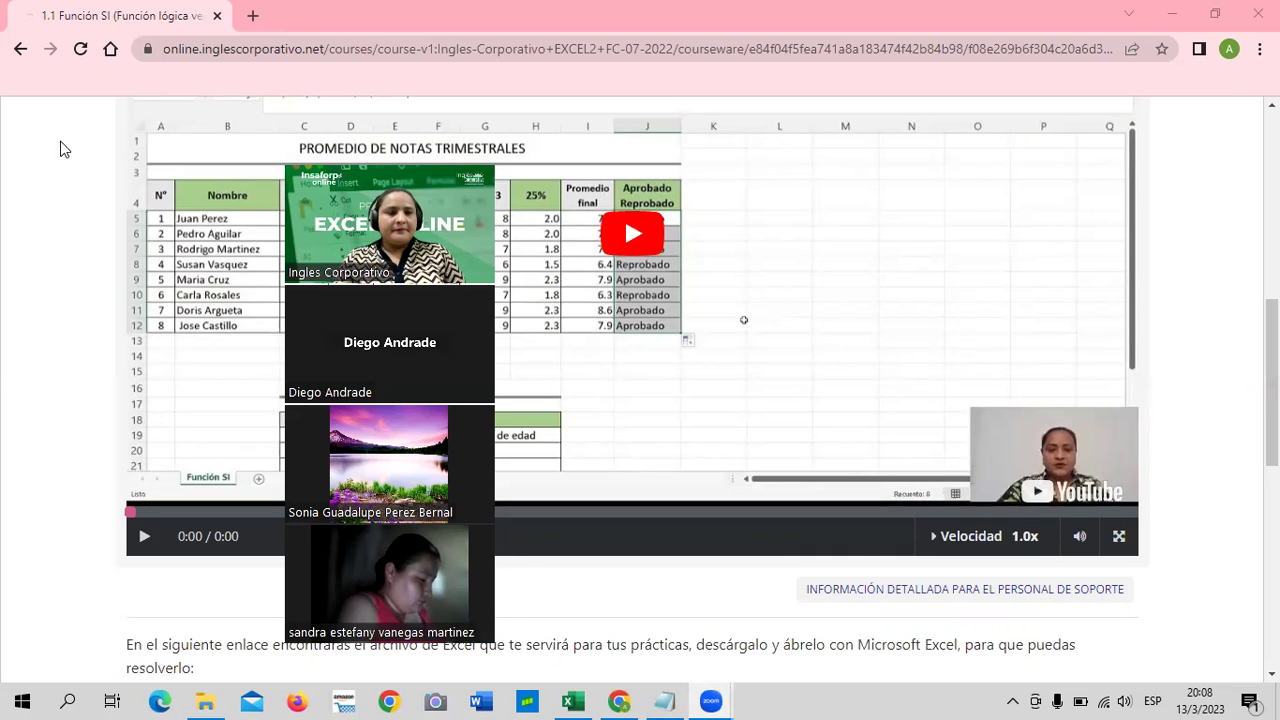
Leave the lesson and go to the course outline page
scroll(743, 329, "up", 4)
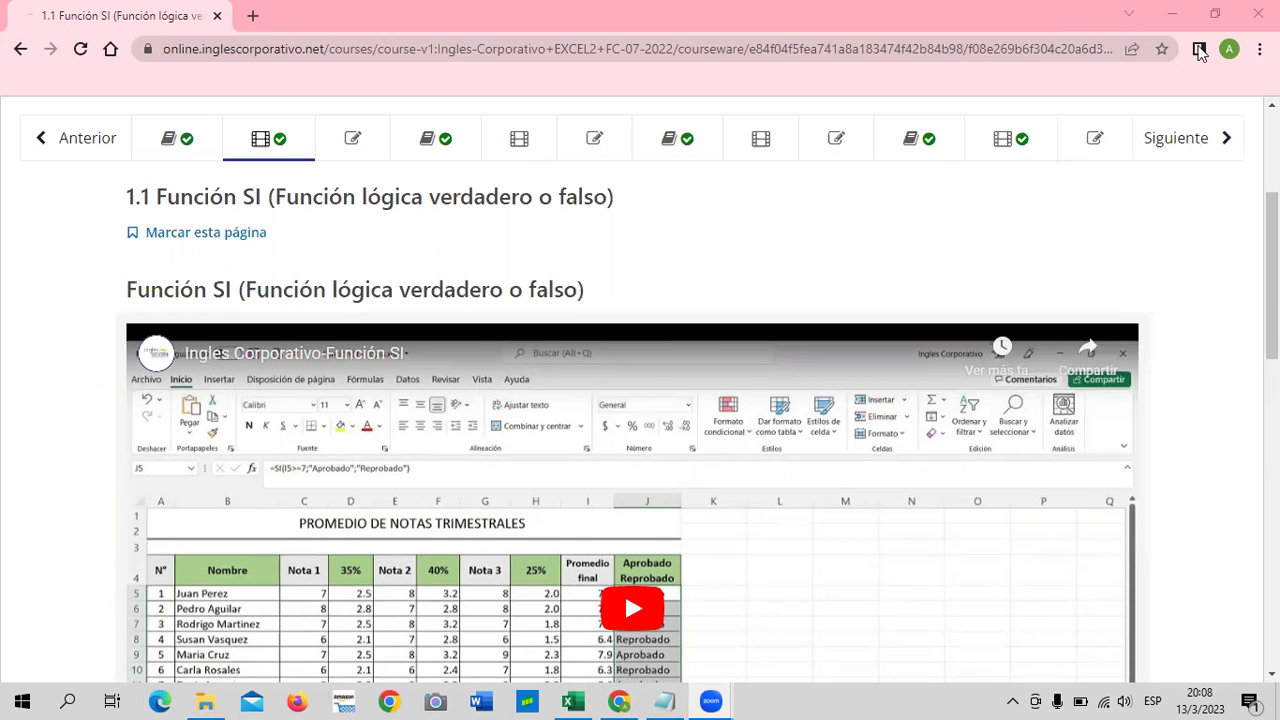
scroll(476, 293, "up", 3)
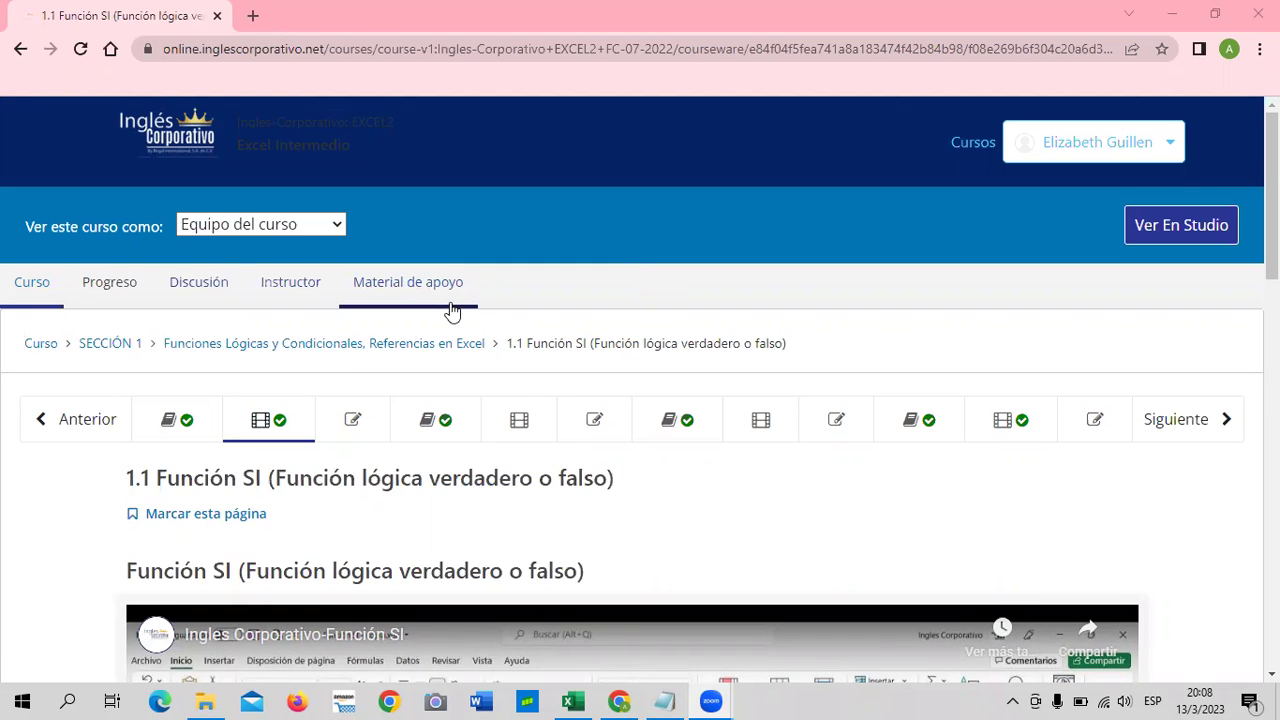
scroll(517, 430, "down", 1)
scroll(540, 571, "down", 1)
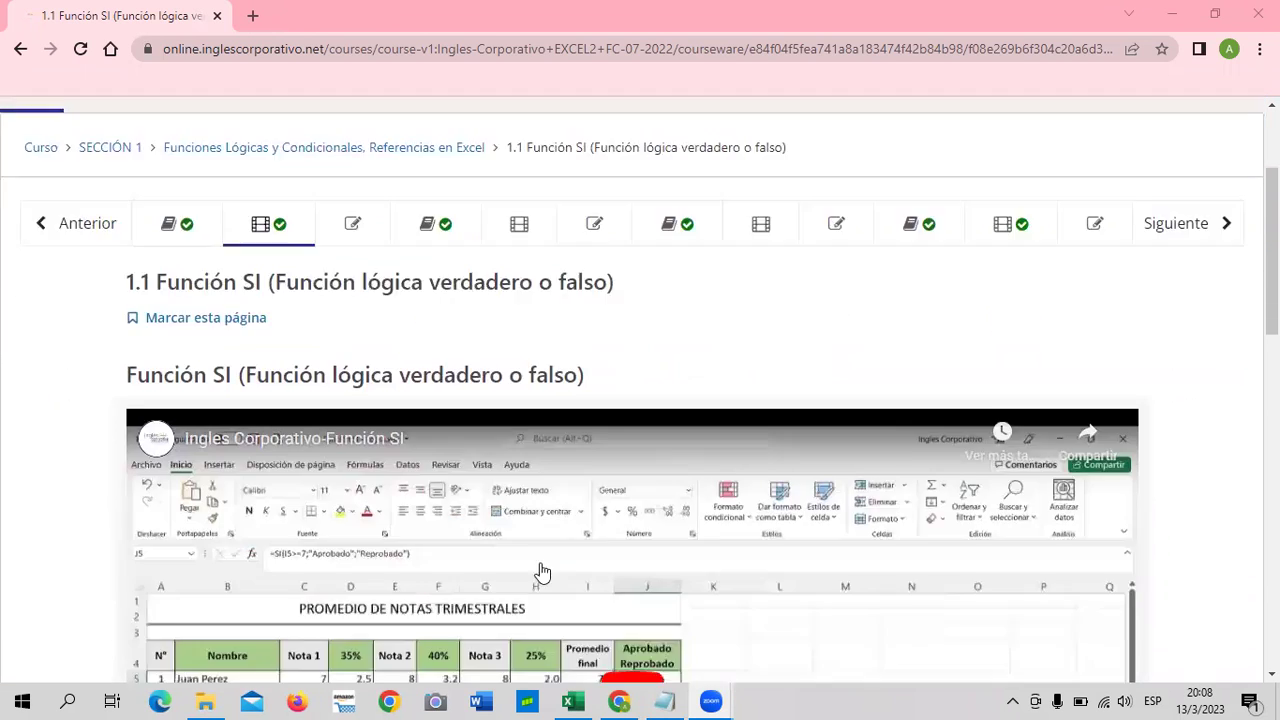
scroll(540, 560, "down", 1)
scroll(531, 537, "down", 4)
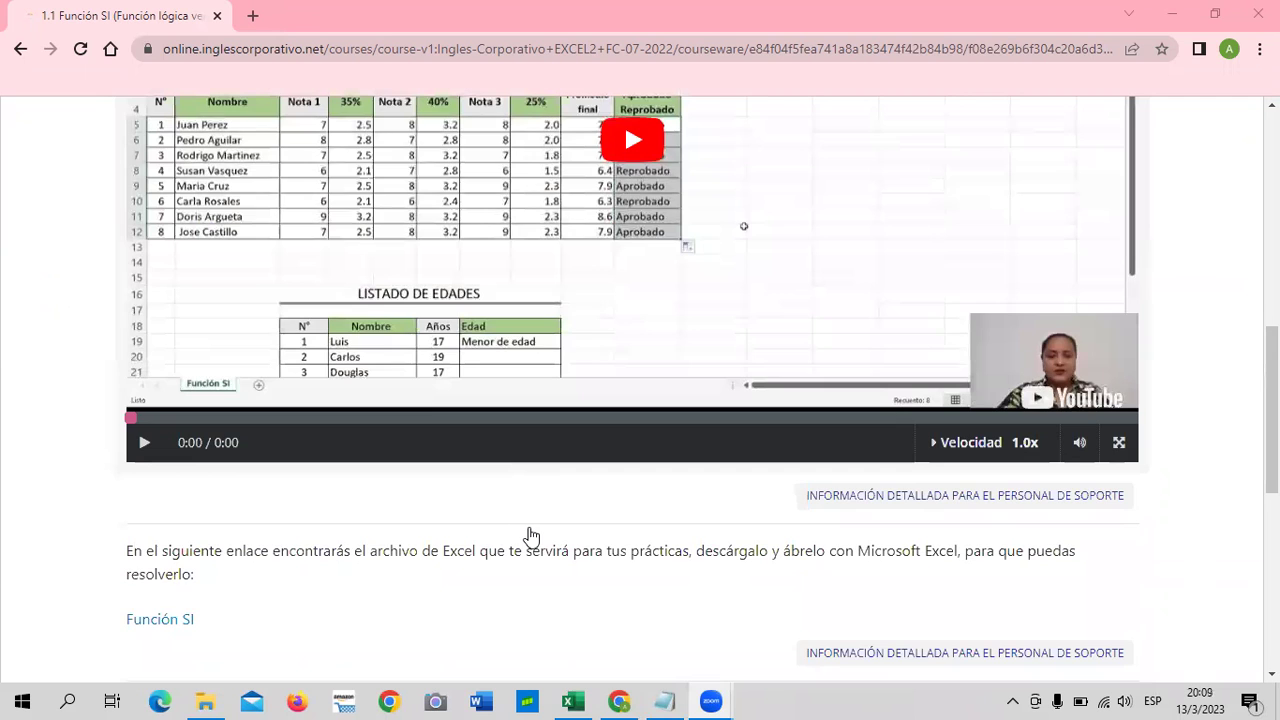
scroll(531, 537, "up", 3)
scroll(531, 537, "up", 2)
scroll(531, 537, "up", 2)
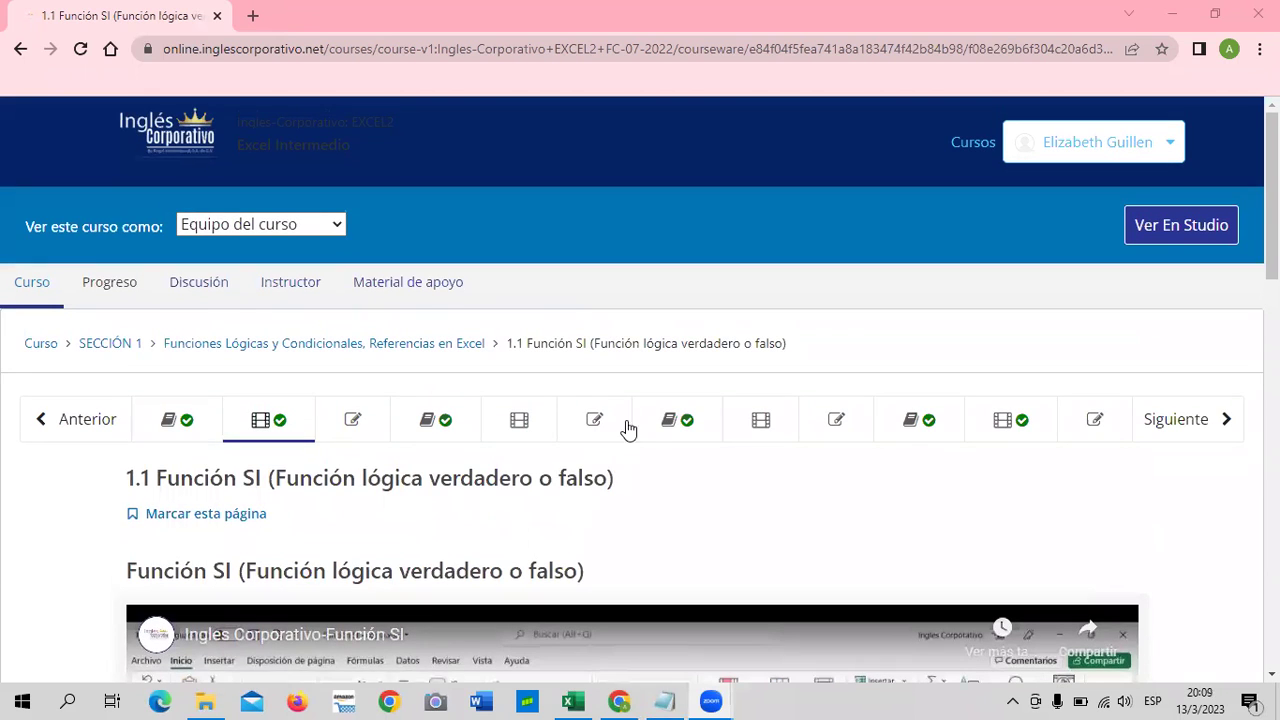
left_click(41, 345)
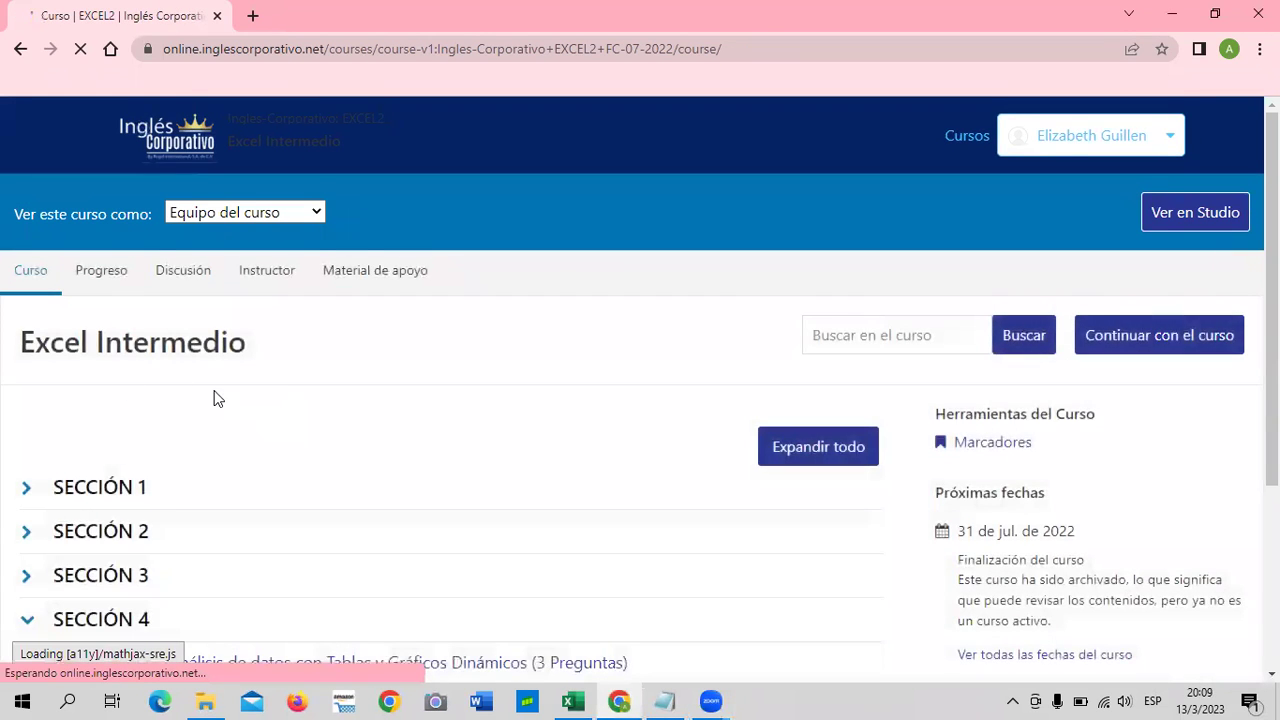
Expand SECCIÓN 1 and open the Funciones Lógicas y Condicionales unit
scroll(214, 397, "down", 1)
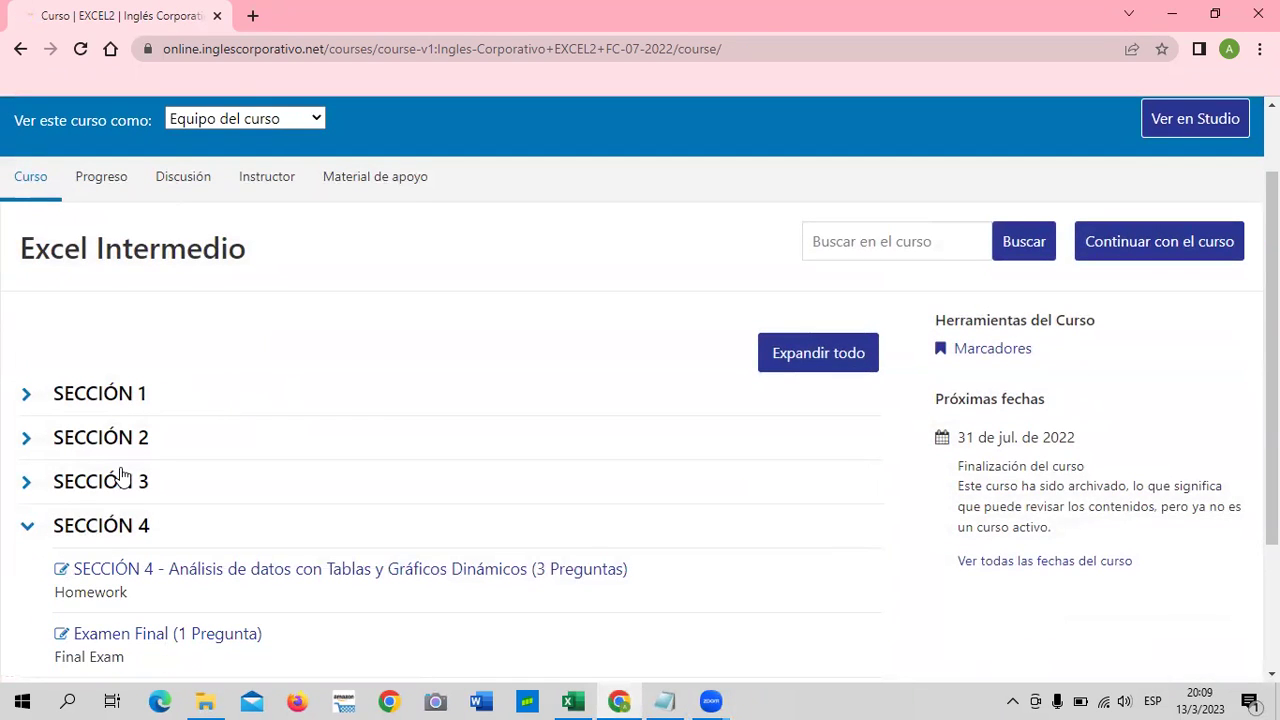
scroll(120, 475, "down", 2)
scroll(120, 471, "up", 1)
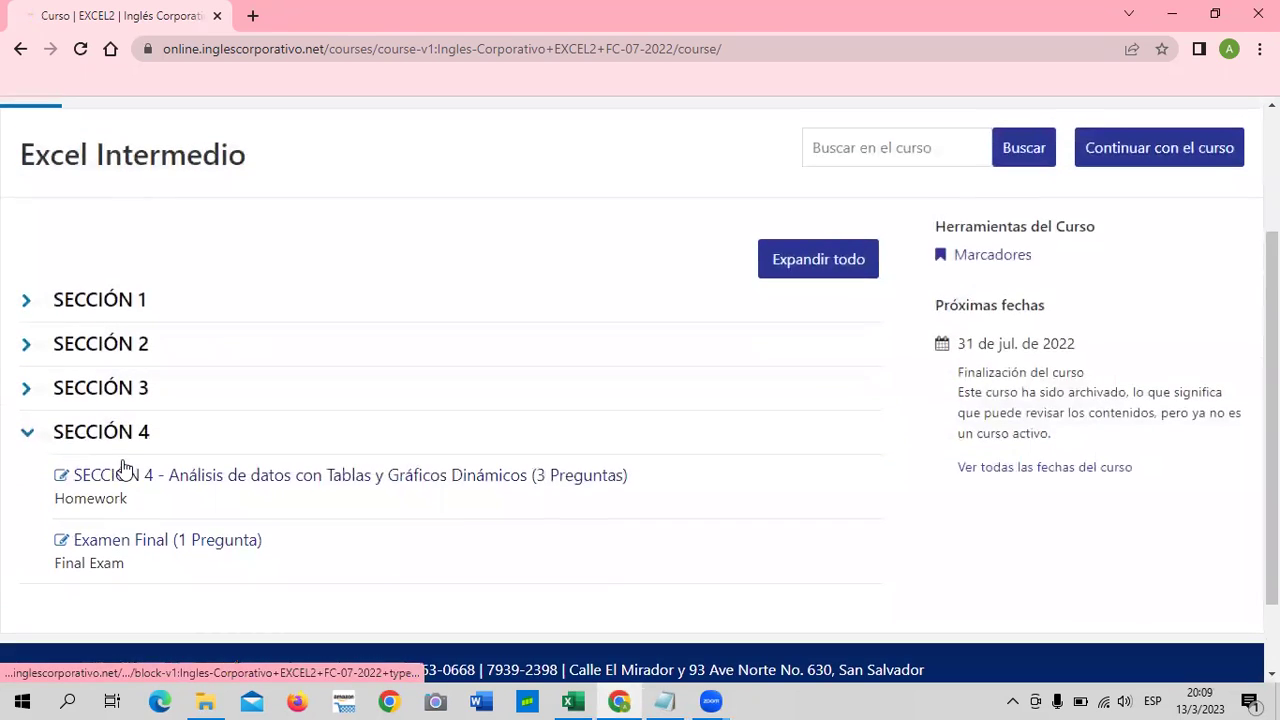
left_click(99, 302)
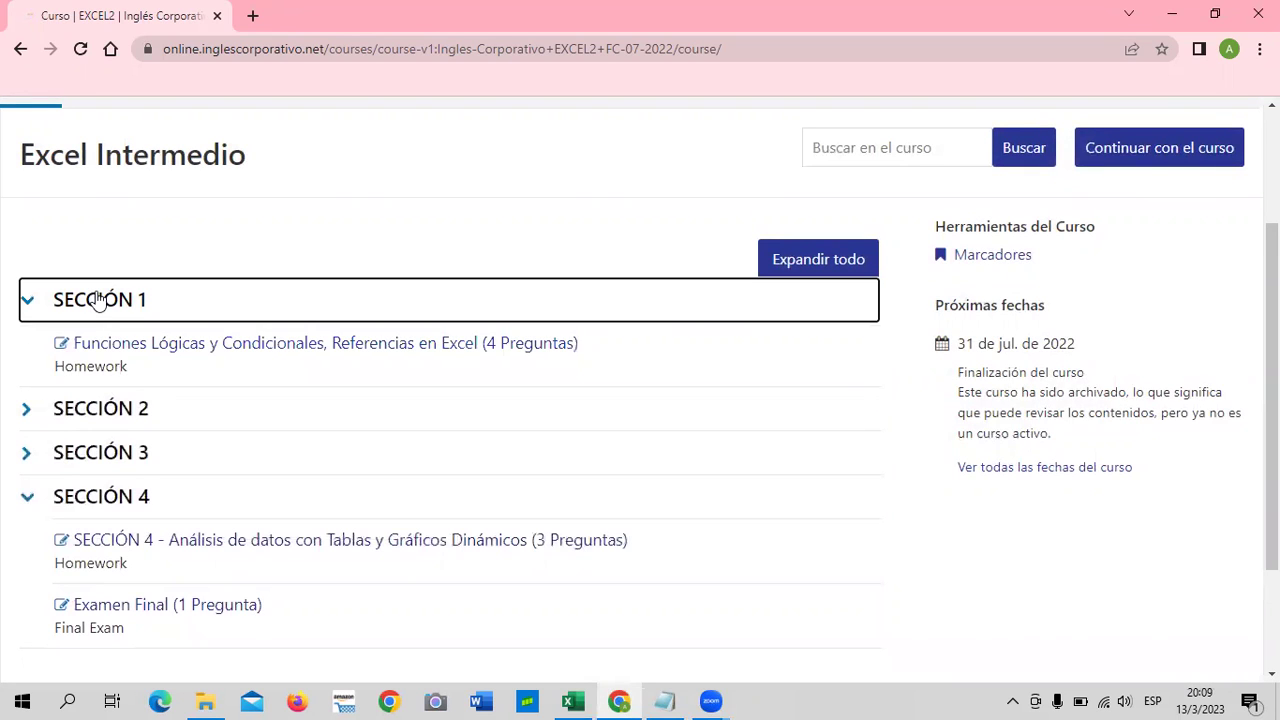
left_click(254, 346)
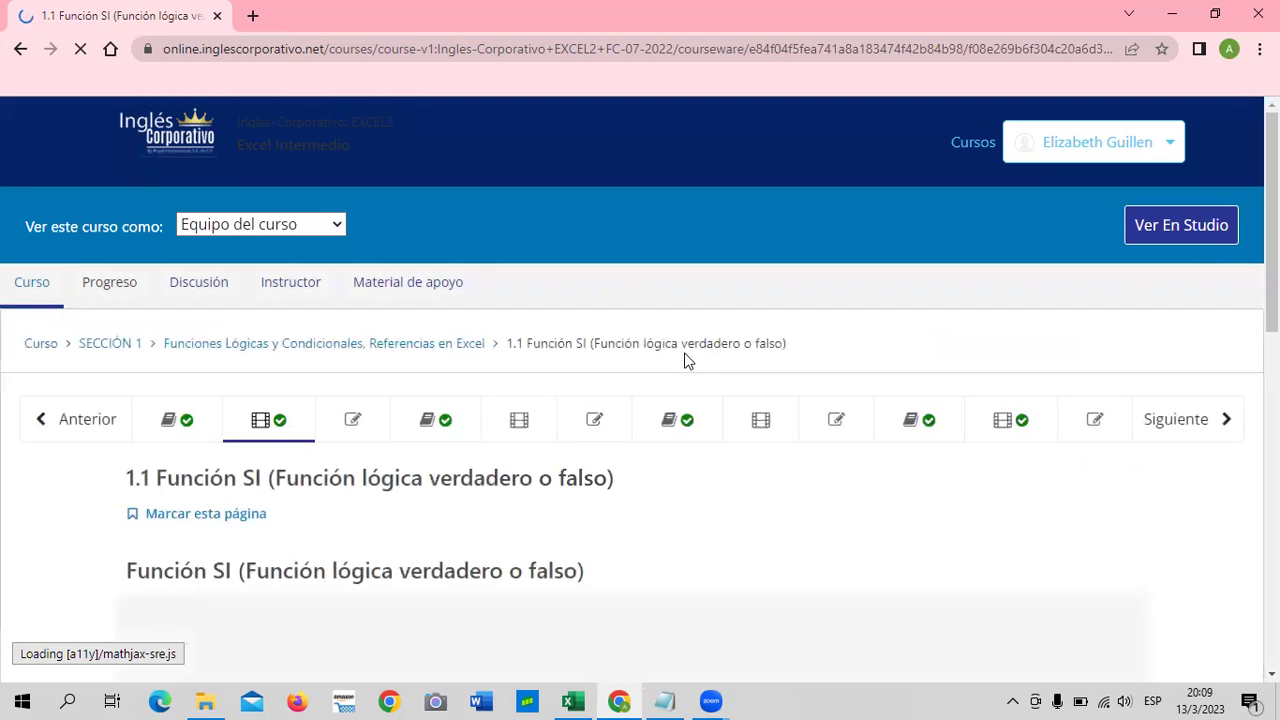
Look over the 1.0 Objetivo de la lección page, then return to 1.1 Función SI
scroll(742, 446, "down", 3)
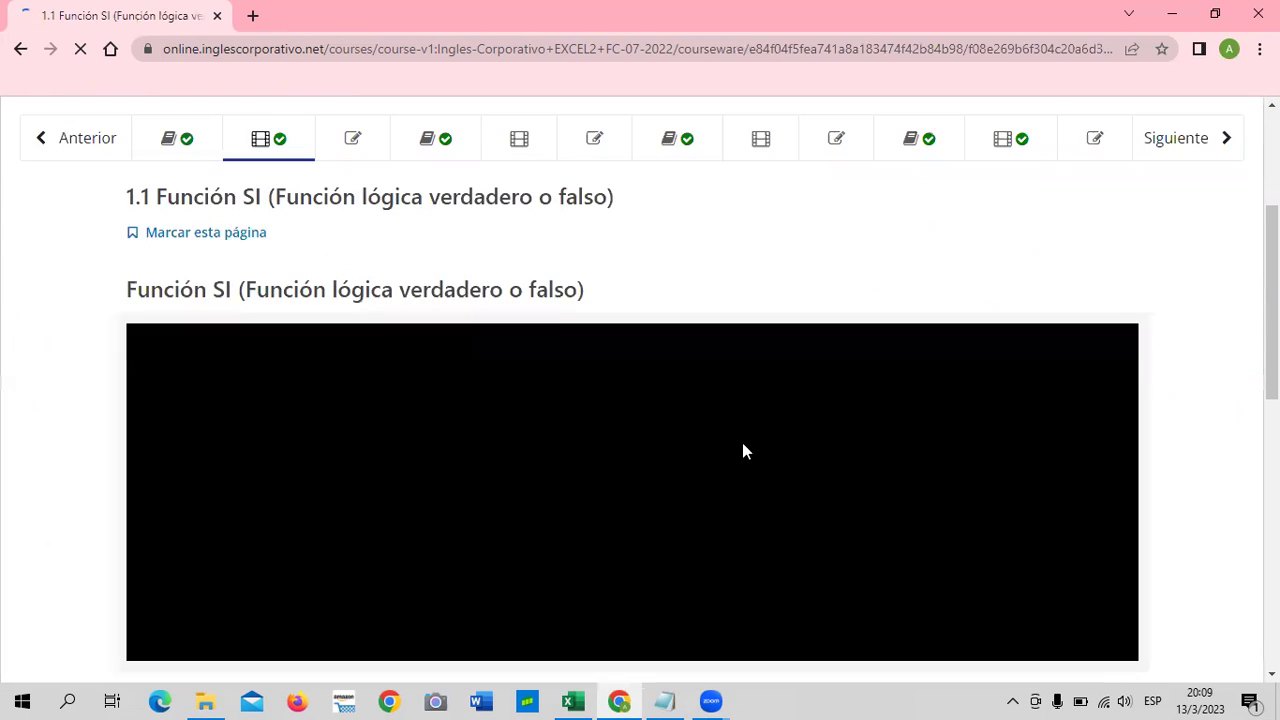
scroll(486, 451, "up", 3)
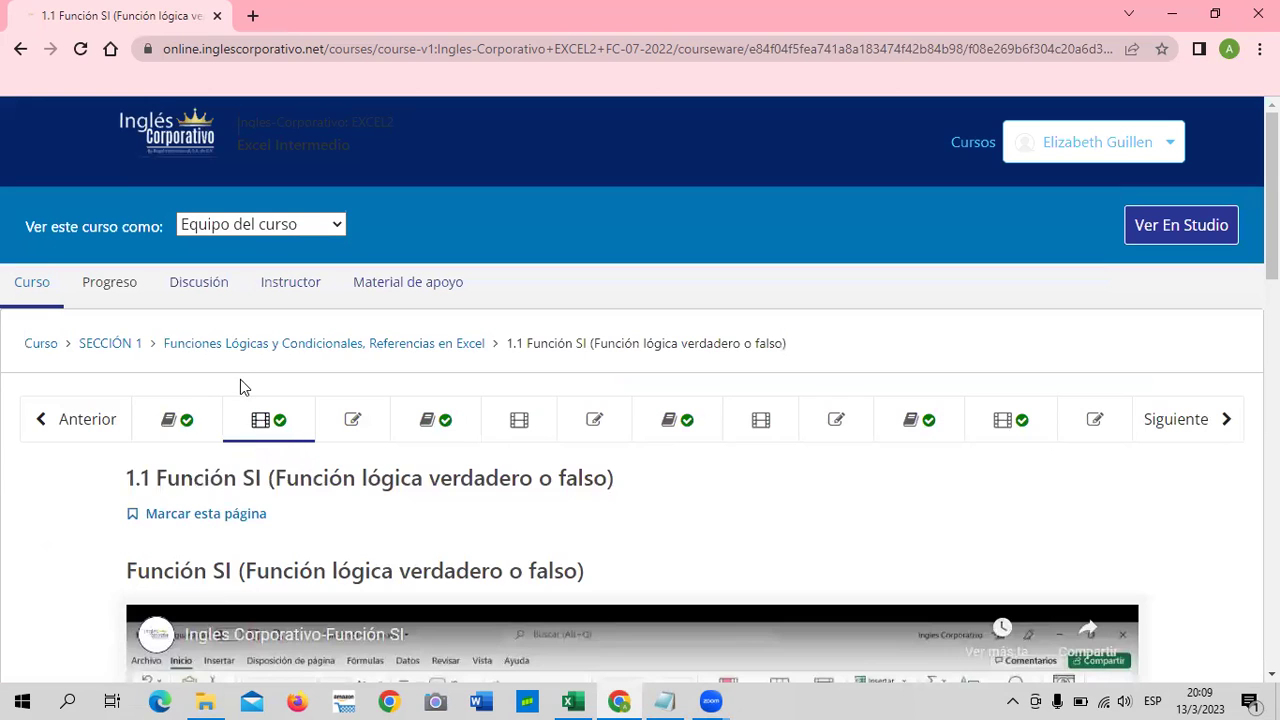
left_click(193, 423)
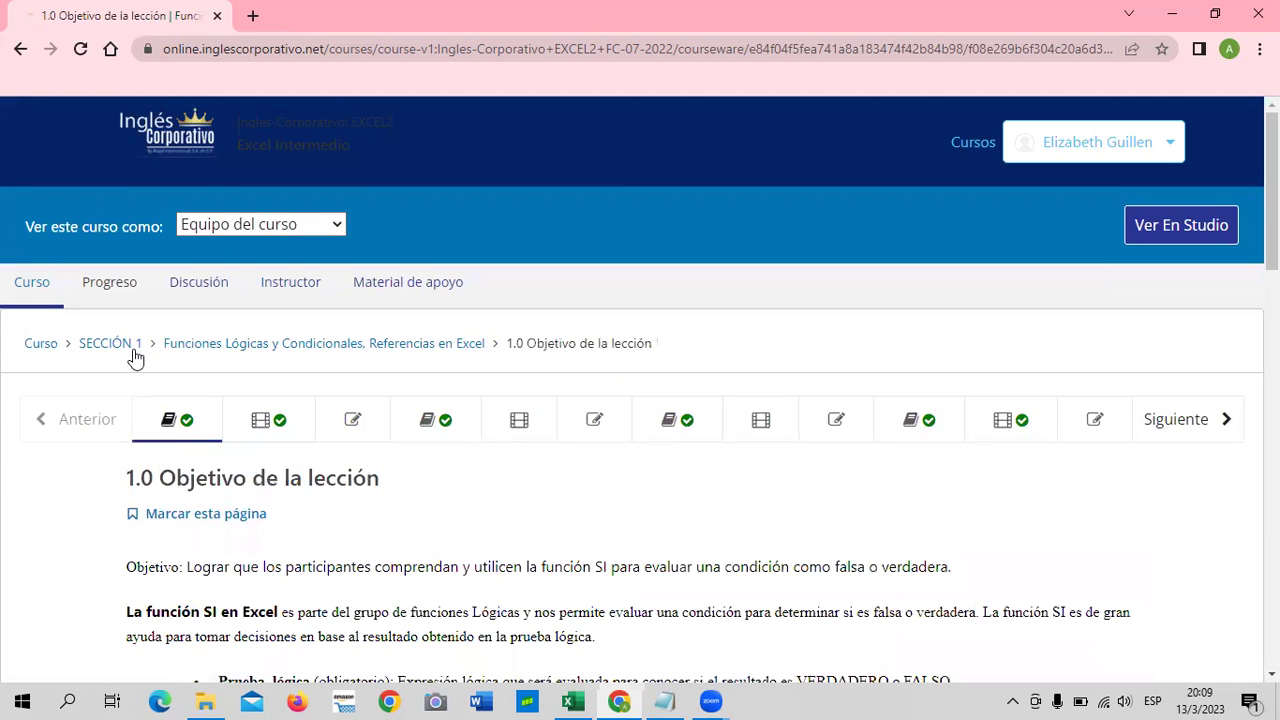
scroll(194, 358, "down", 2)
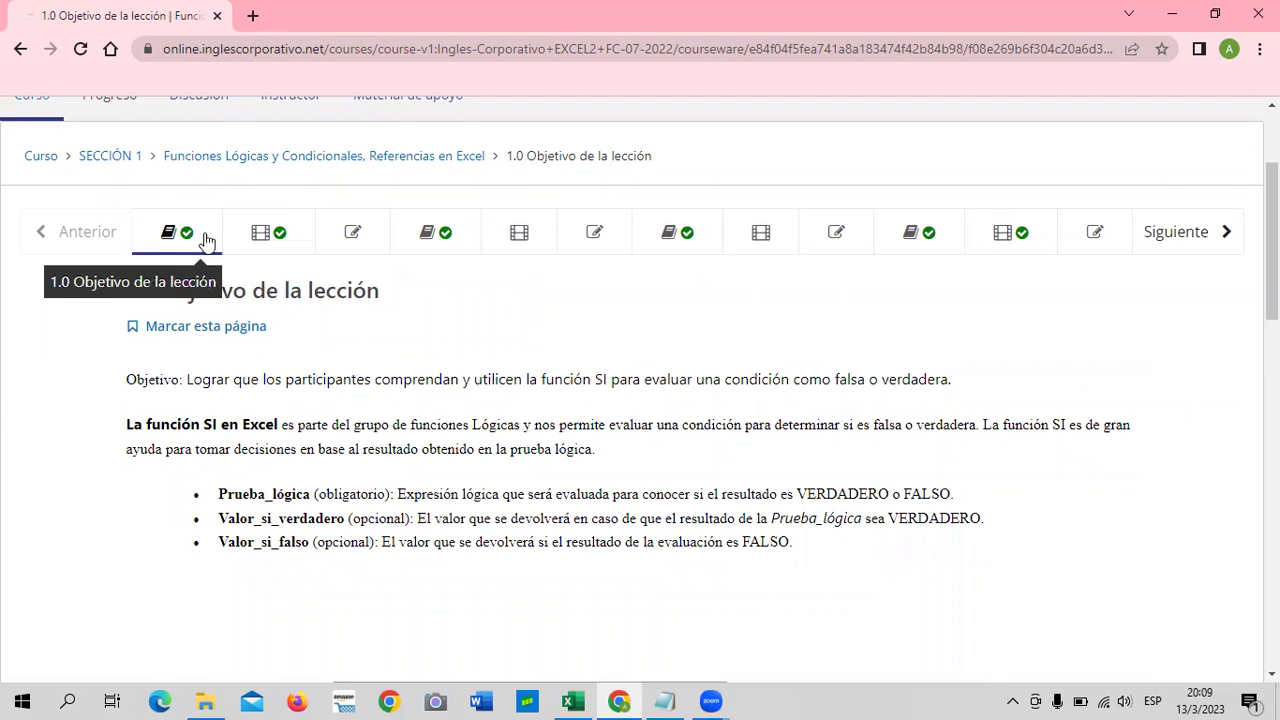
scroll(262, 378, "down", 4)
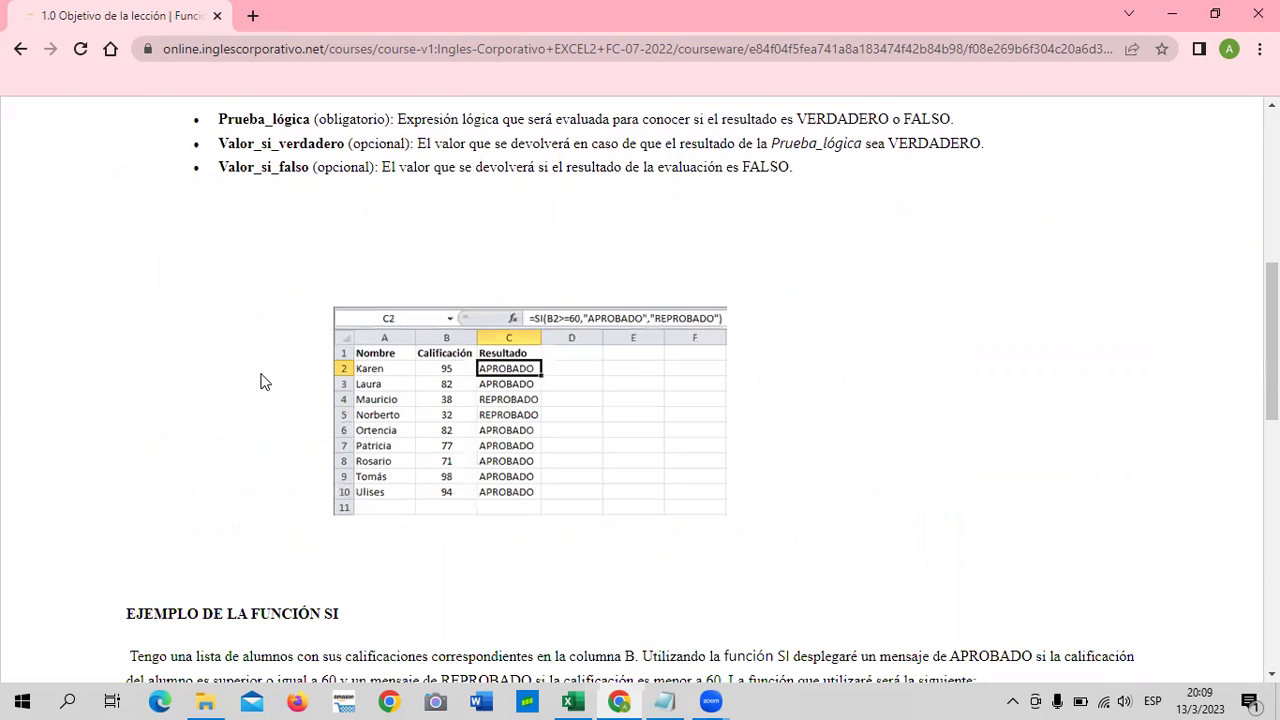
scroll(262, 381, "down", 4)
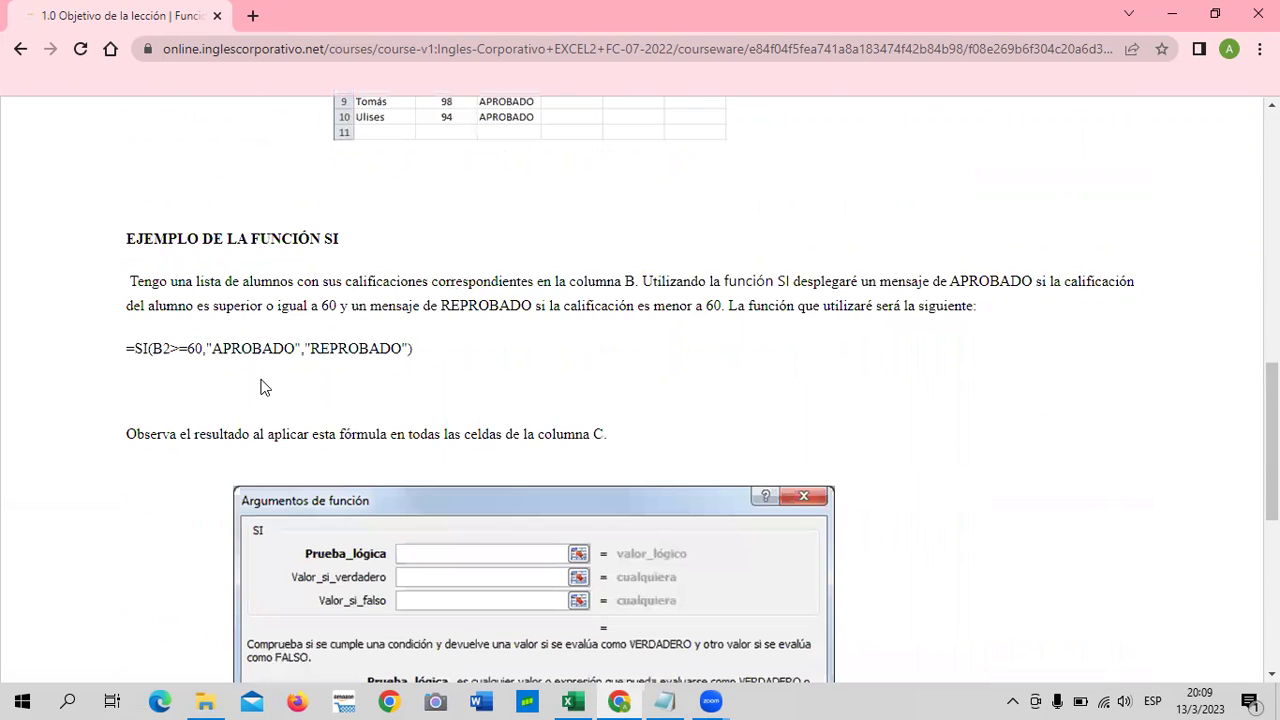
scroll(262, 410, "up", 3)
scroll(262, 415, "up", 2)
scroll(300, 420, "up", 3)
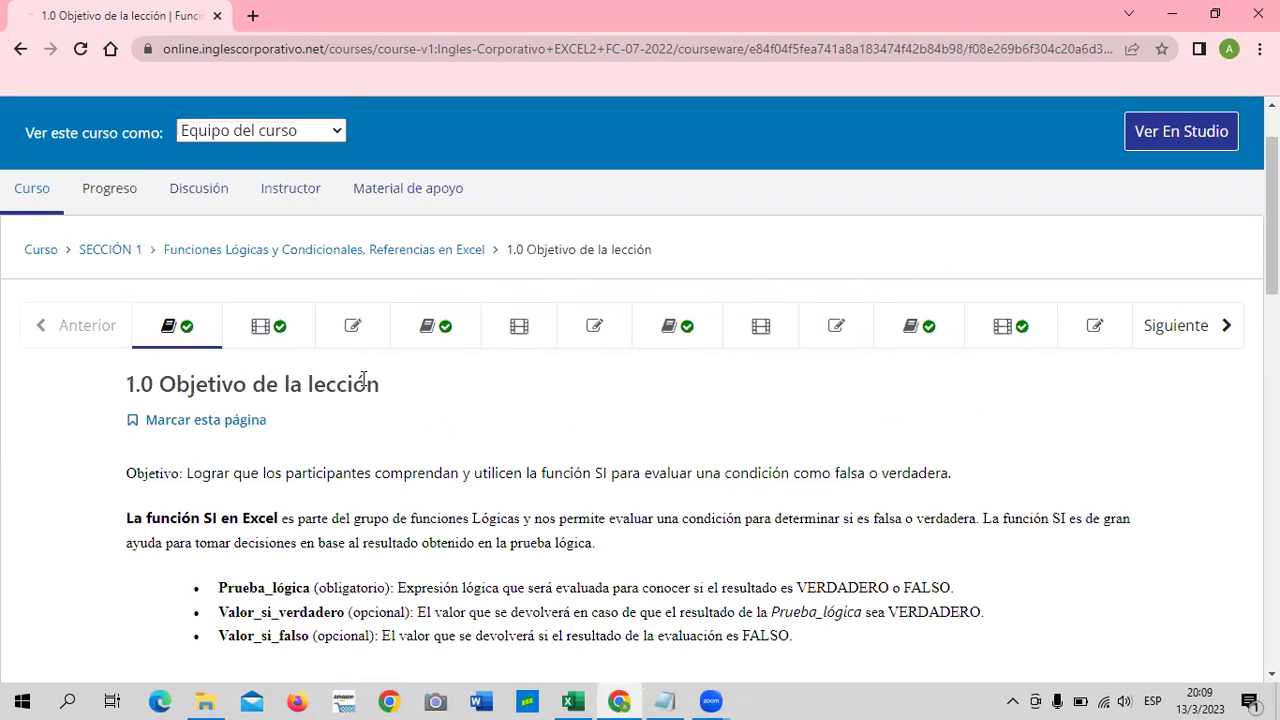
left_click(297, 325)
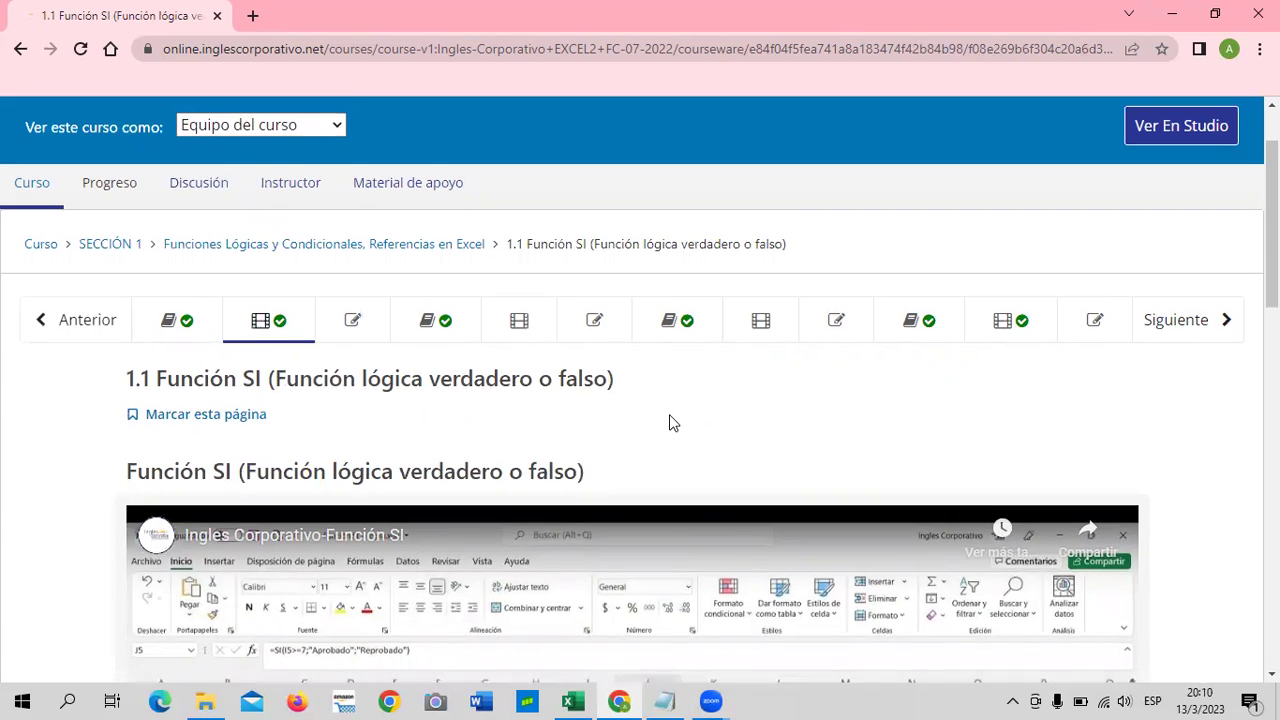
Scroll the Función SI lesson page and switch to the Función SI - copia workbook
scroll(670, 422, "down", 7)
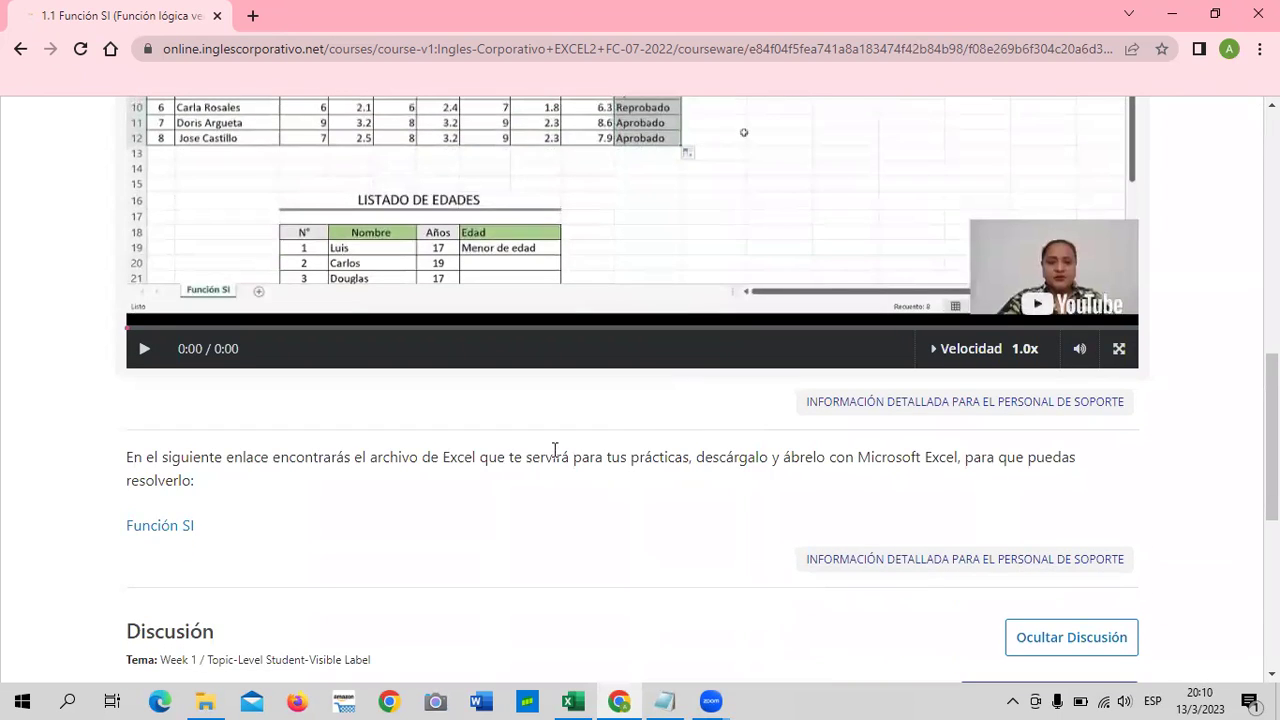
scroll(545, 448, "up", 5)
scroll(543, 448, "down", 4)
scroll(540, 447, "up", 3)
scroll(526, 440, "down", 3)
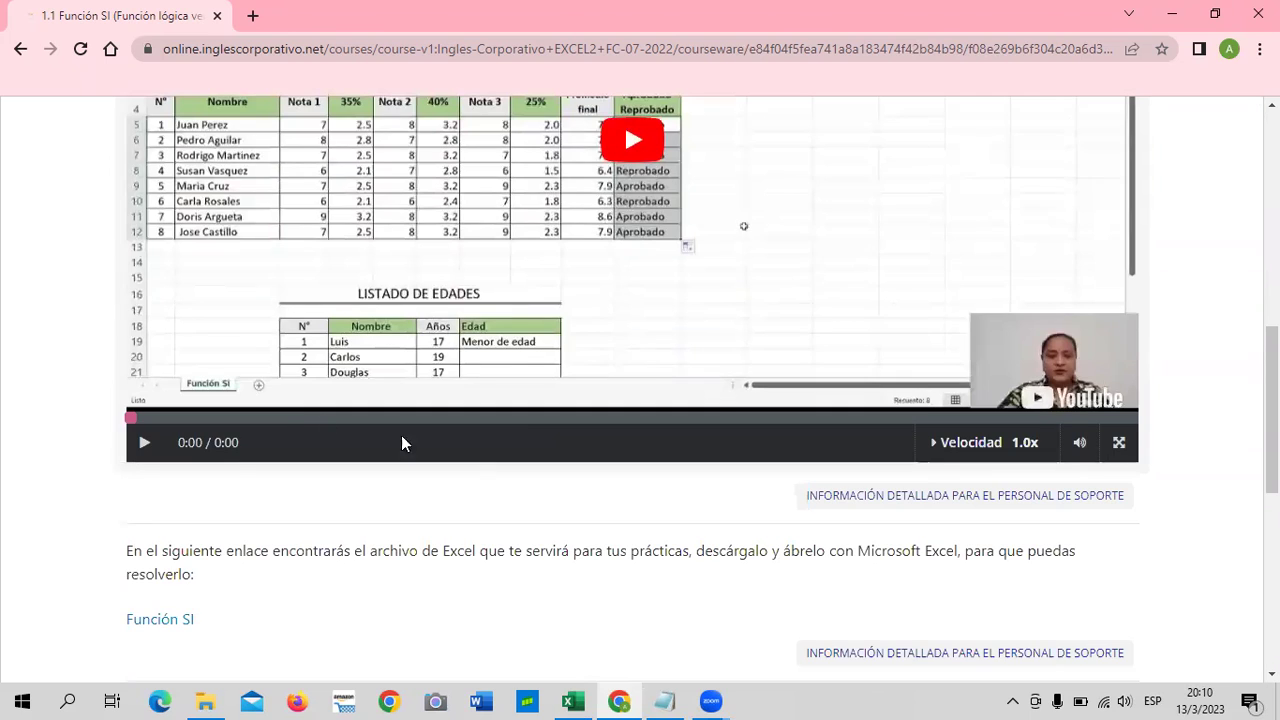
scroll(205, 517, "down", 1)
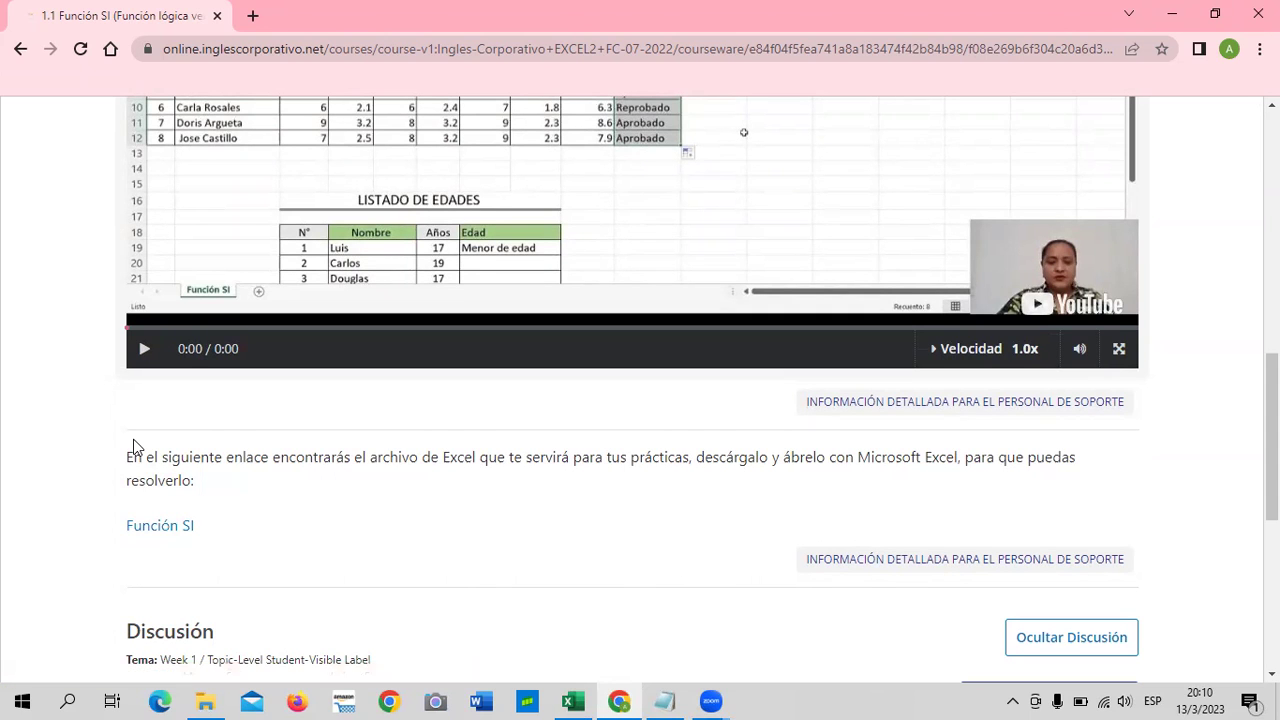
scroll(514, 434, "up", 2)
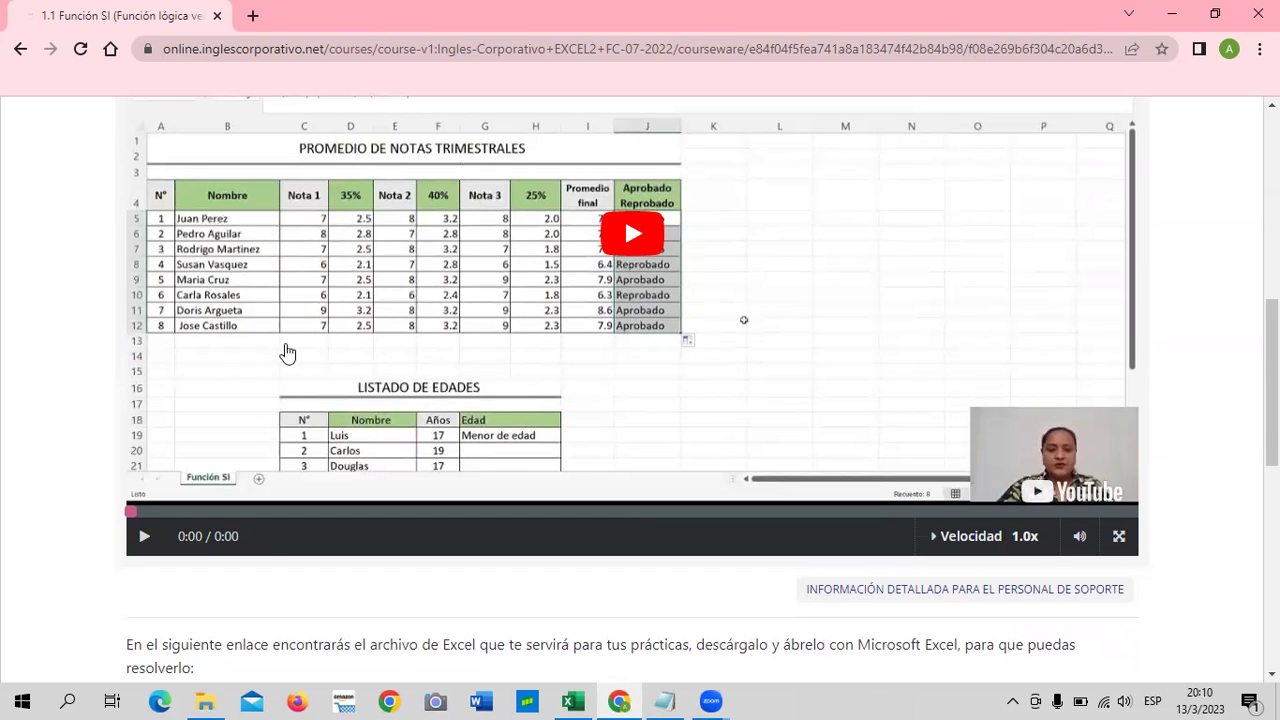
scroll(433, 560, "down", 3)
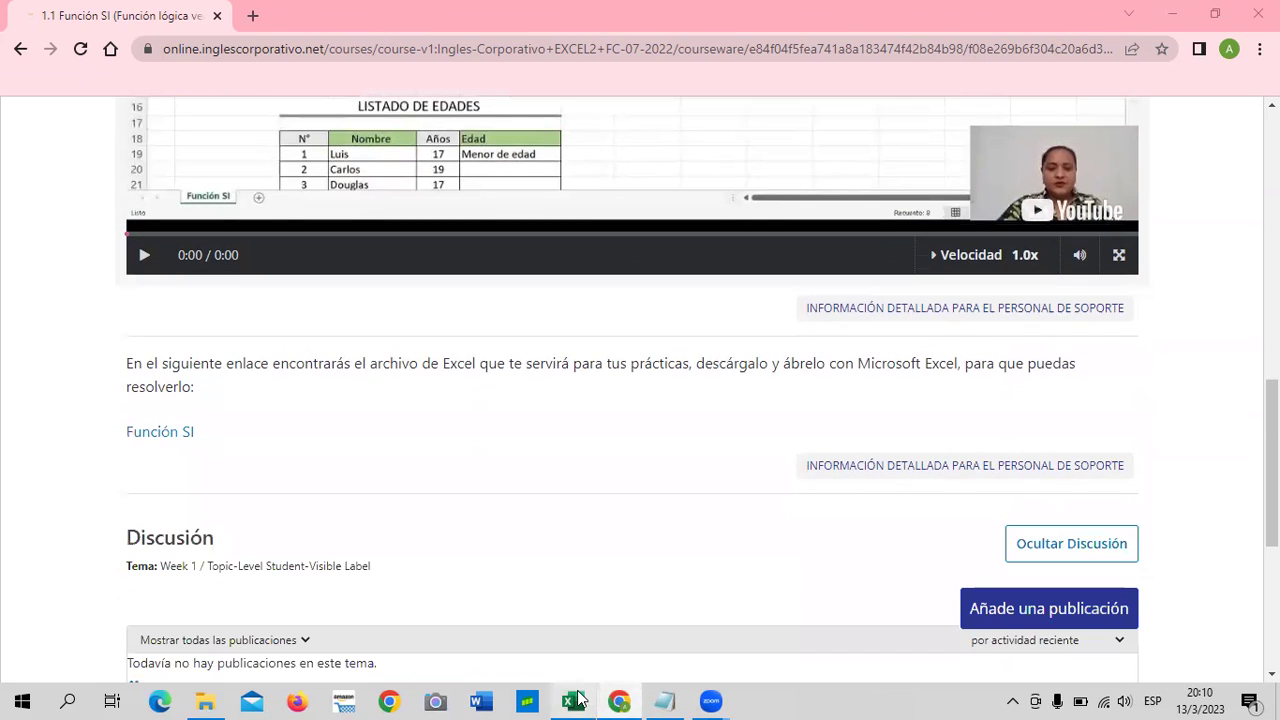
left_click(572, 701)
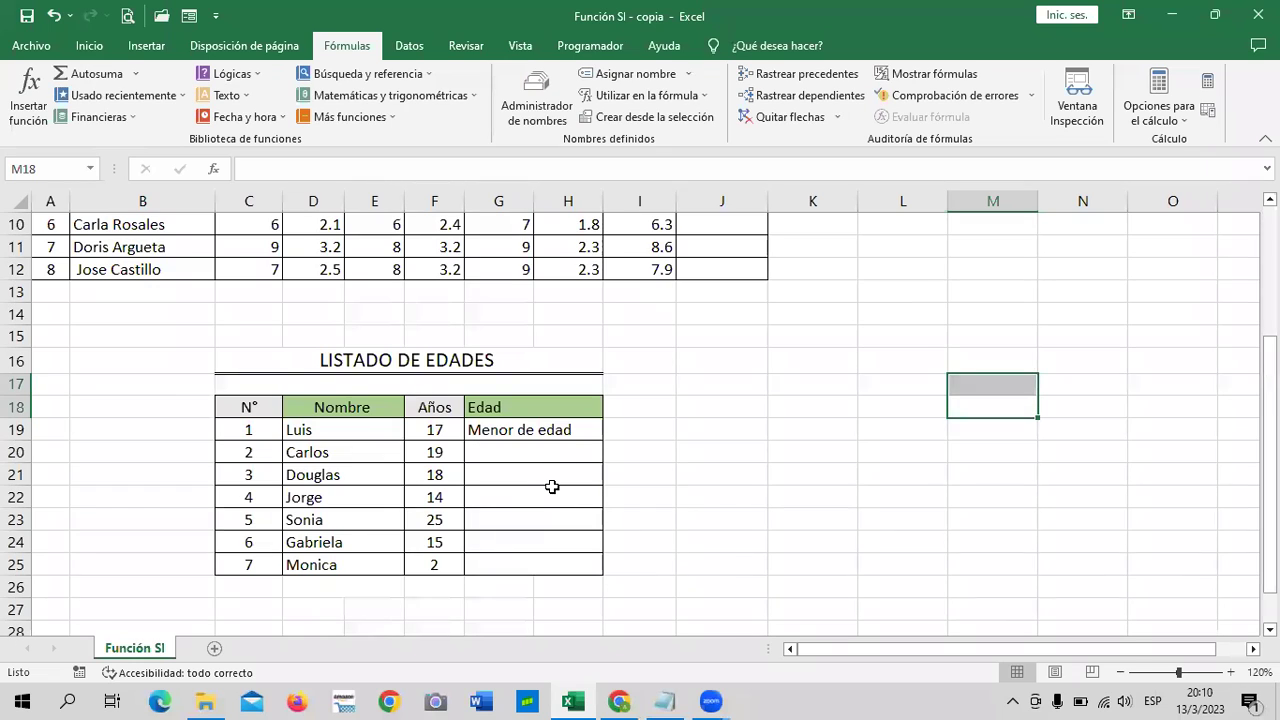
scroll(548, 485, "up", 3)
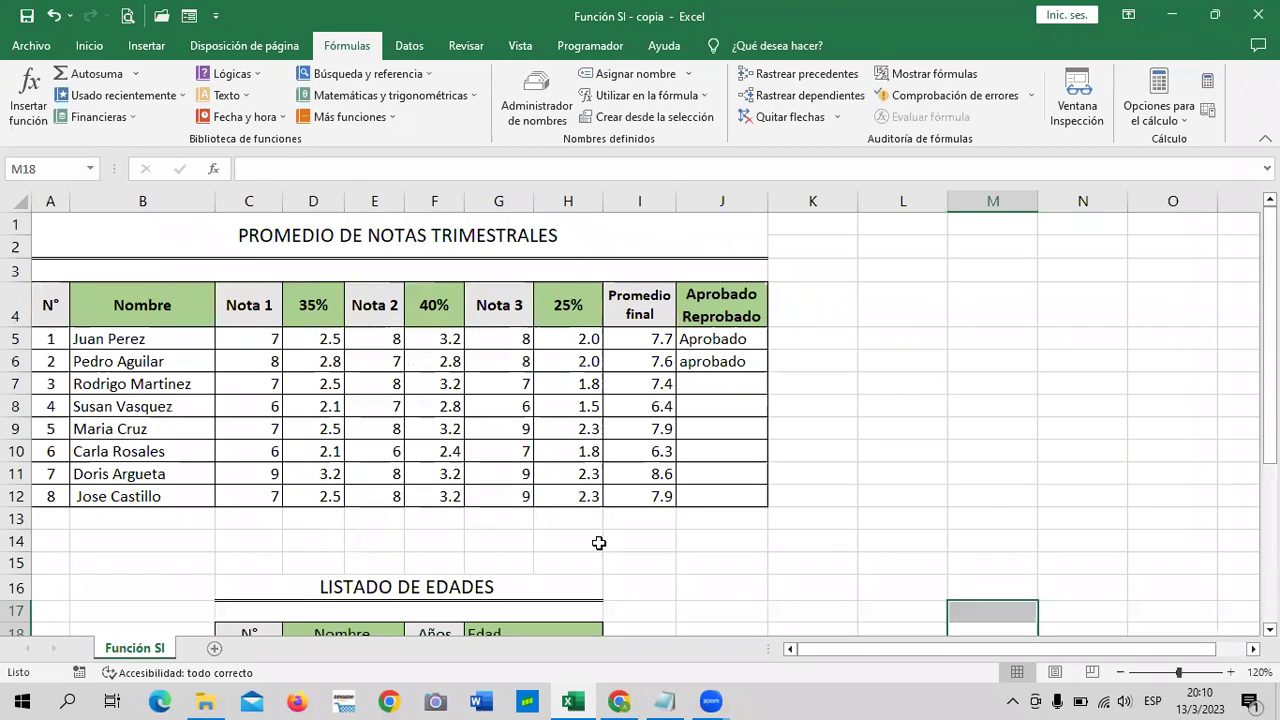
left_click(919, 313)
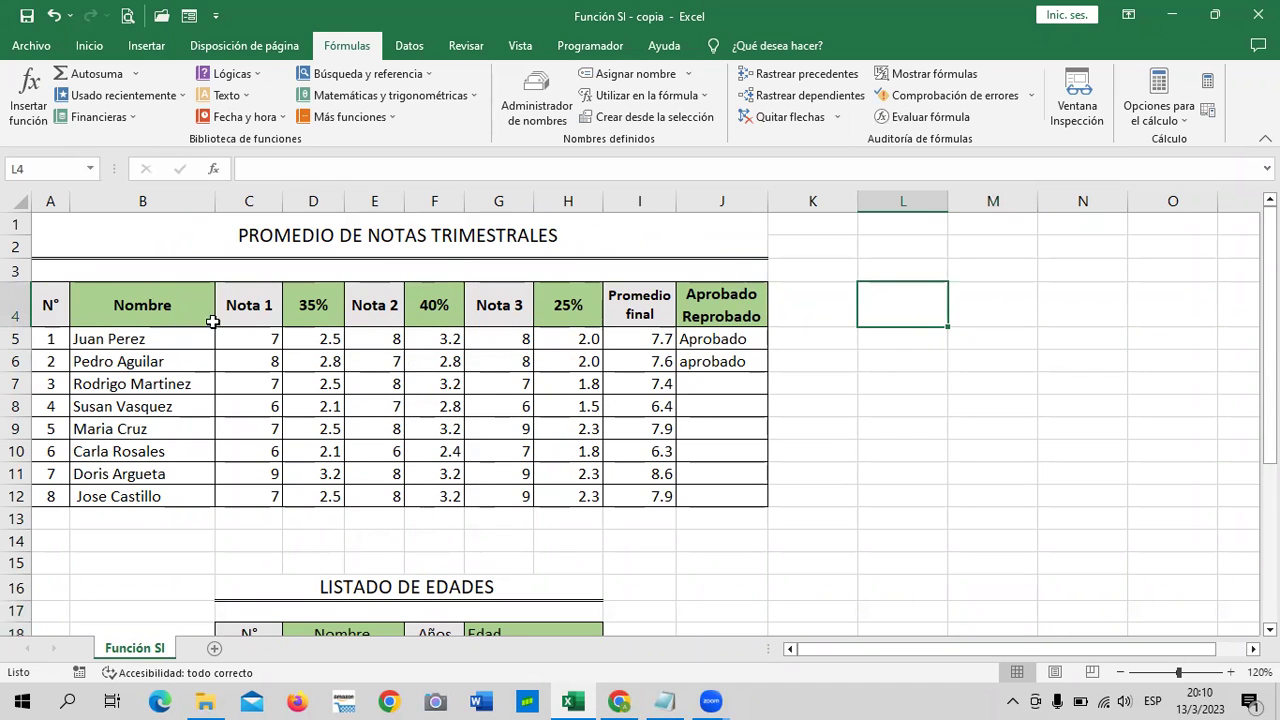
scroll(710, 410, "down", 3)
left_click(744, 407)
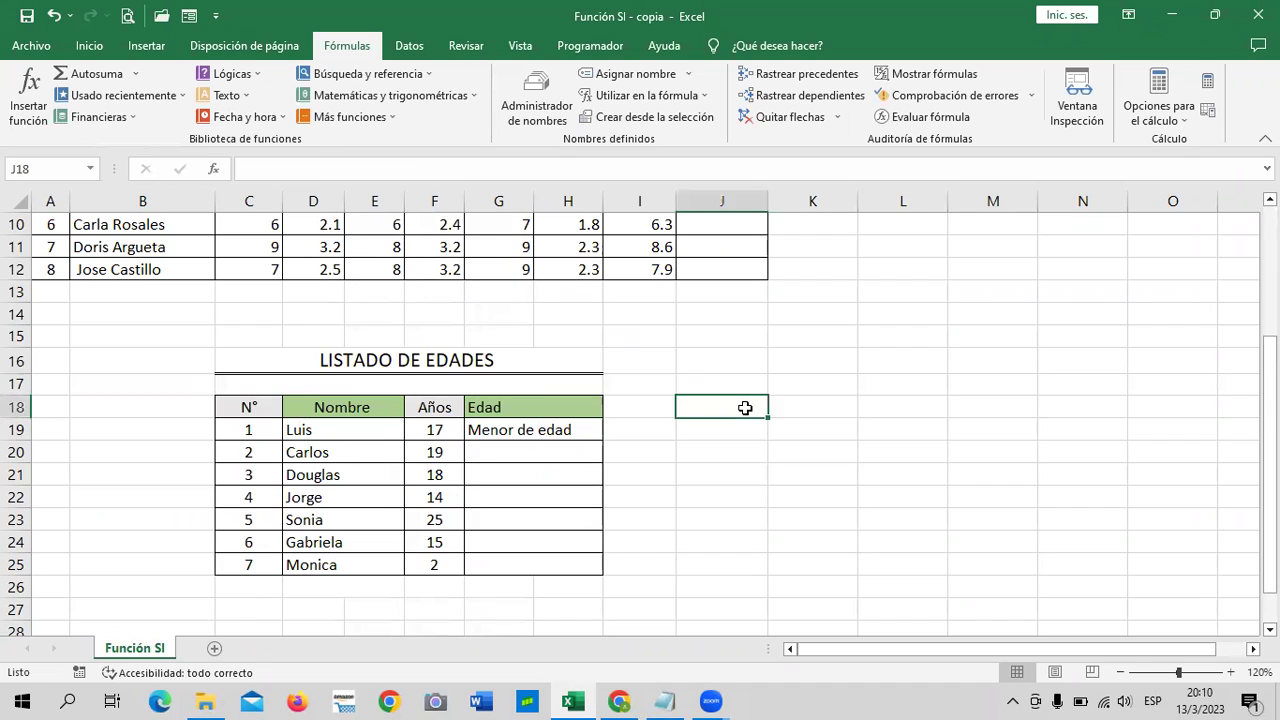
Switch back to the browser and scroll up to the Función SI lesson video
left_click(617, 700)
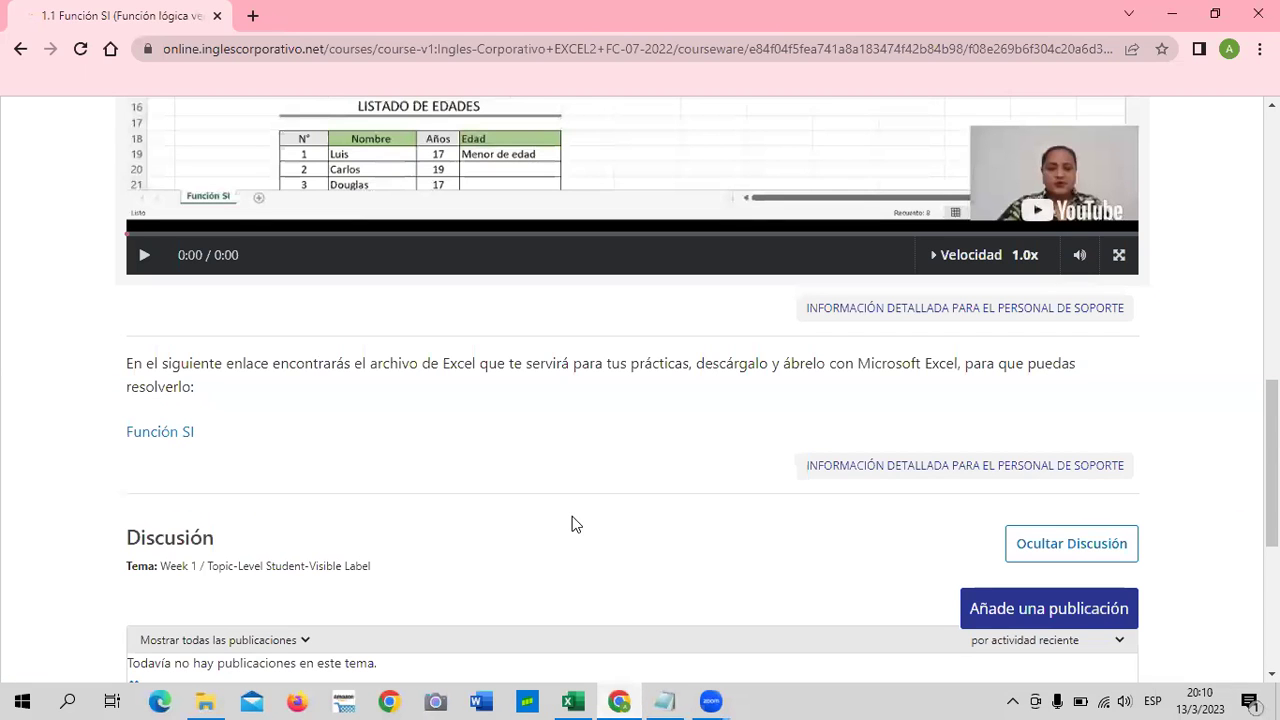
scroll(537, 526, "up", 3)
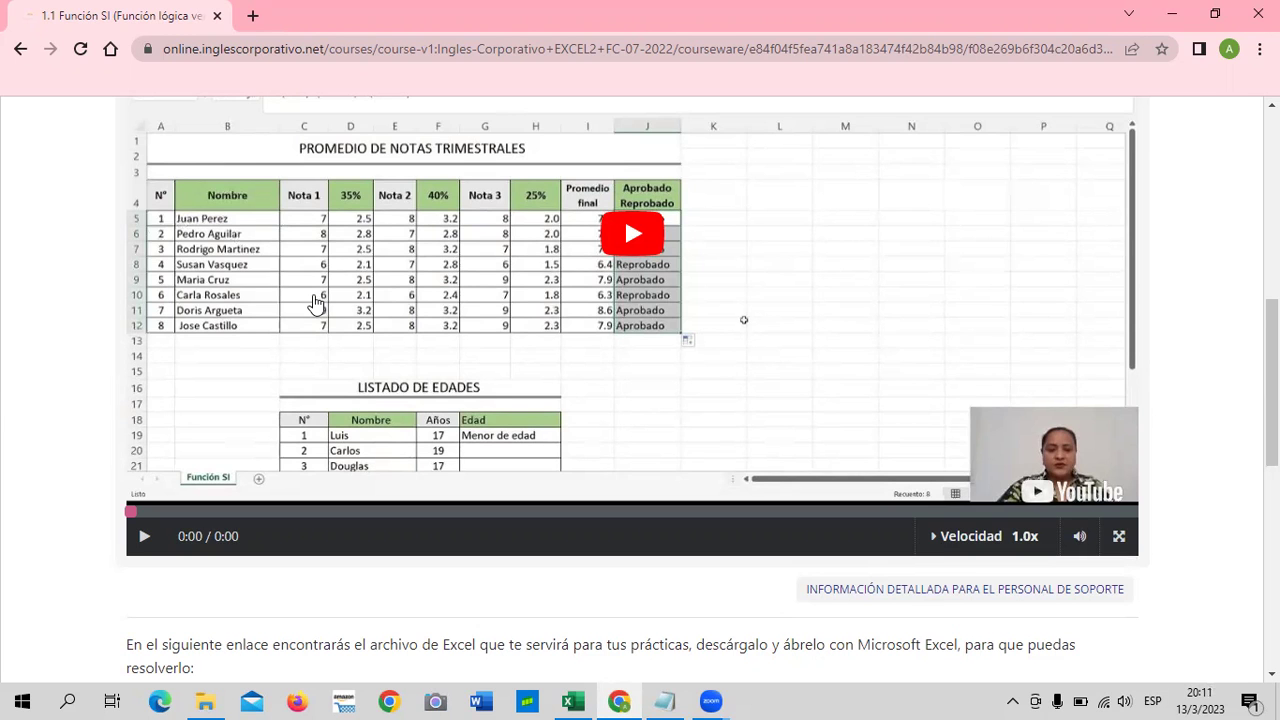
scroll(318, 305, "up", 3)
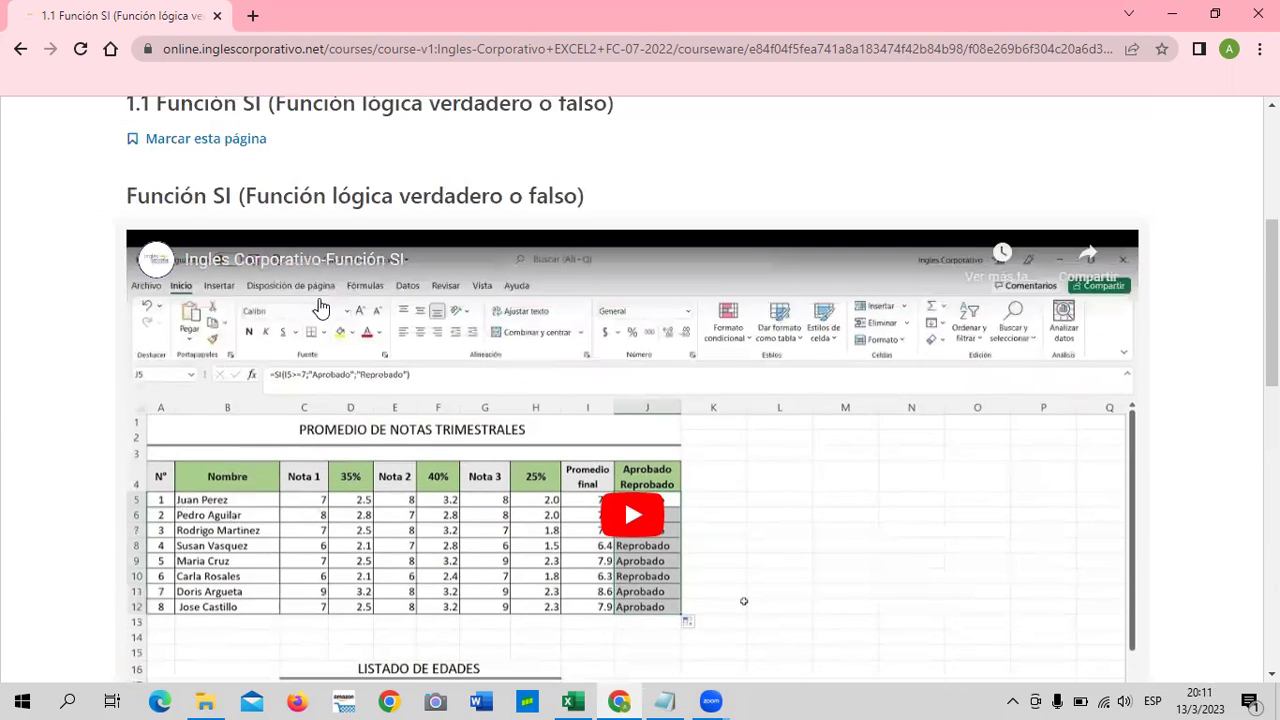
scroll(318, 305, "down", 1)
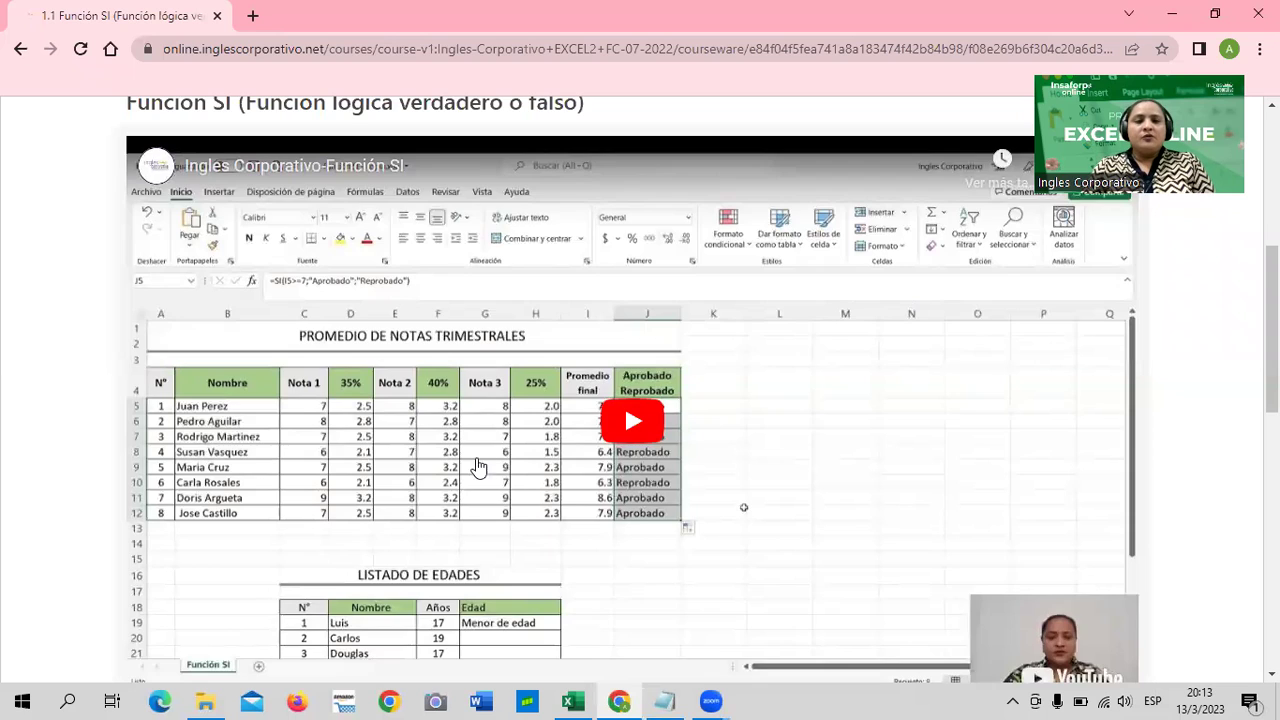
scroll(480, 468, "up", 2)
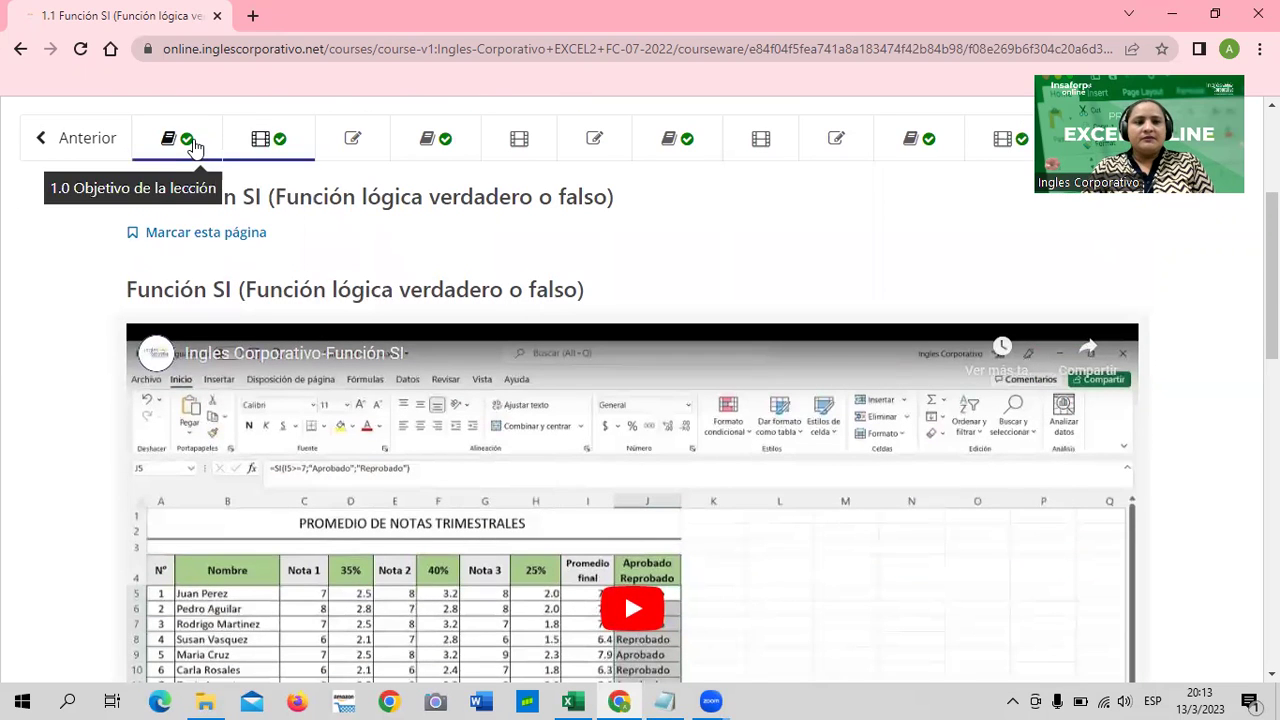
Open the 1.0 Objetivo de la lección unit and scroll up to the course header
left_click(183, 138)
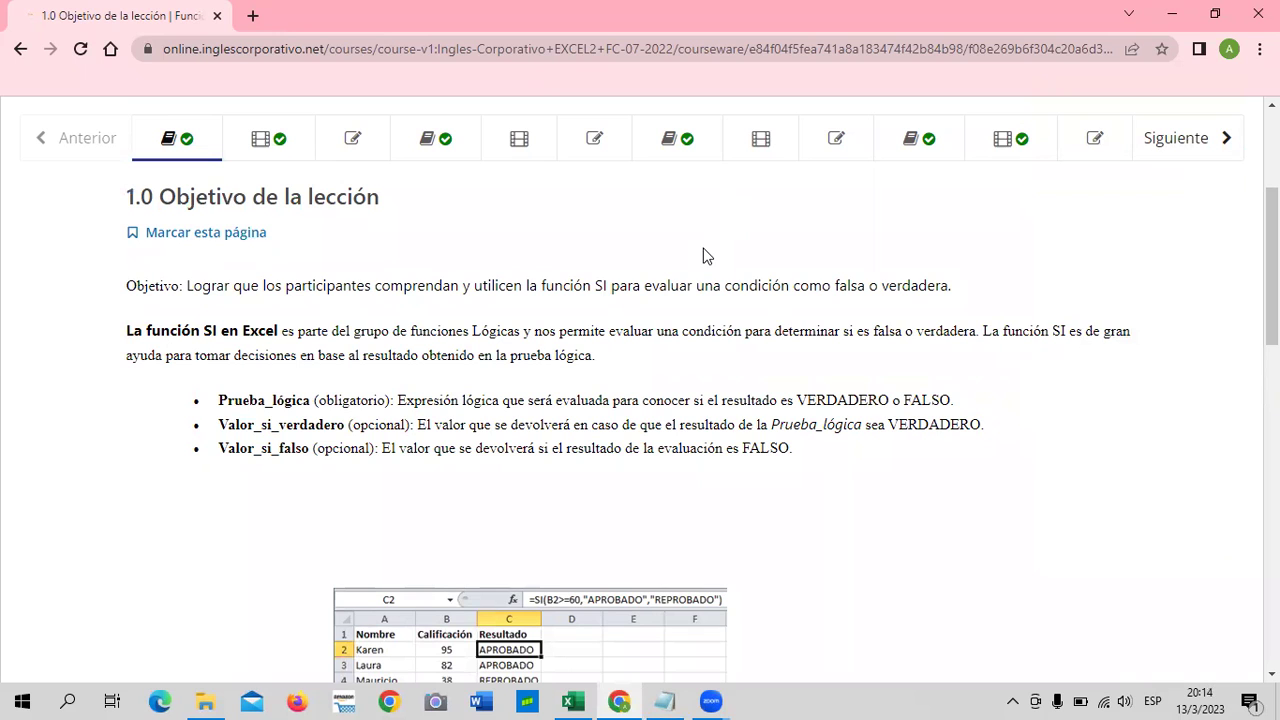
scroll(712, 285, "up", 2)
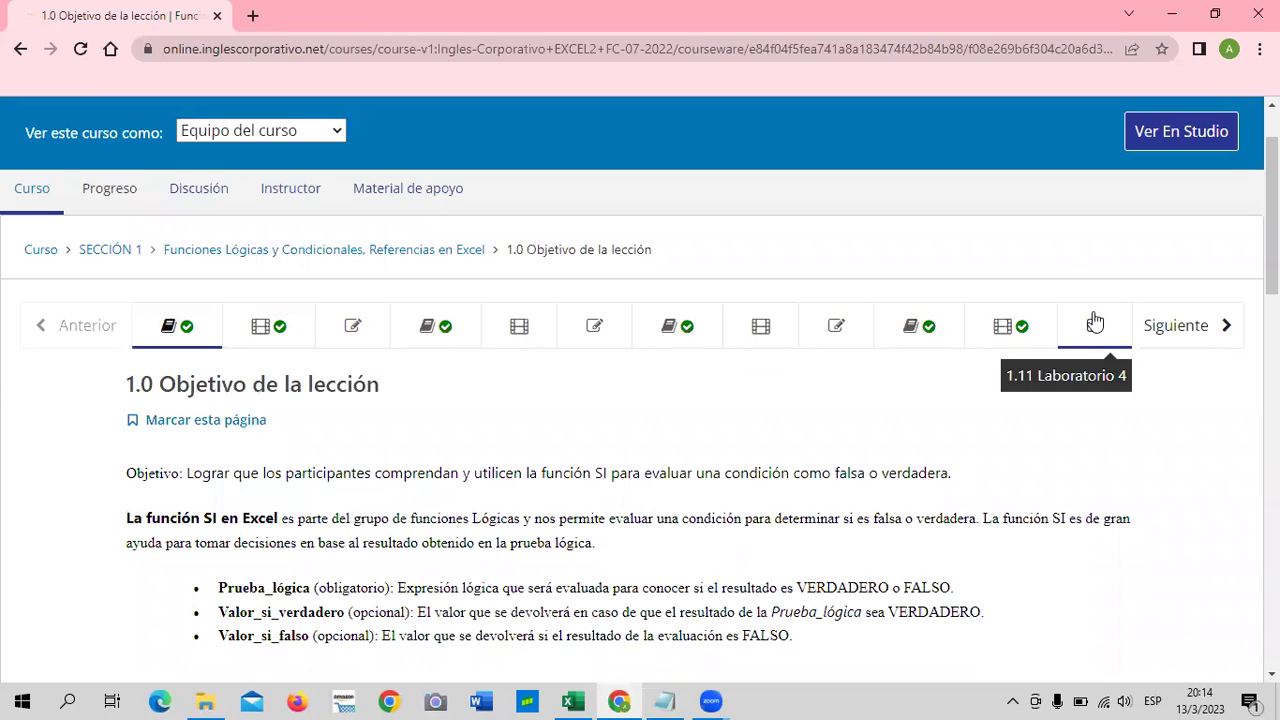
Open the 1.2 Laboratorio 1 quiz, read through it, and return to its top
left_click(376, 331)
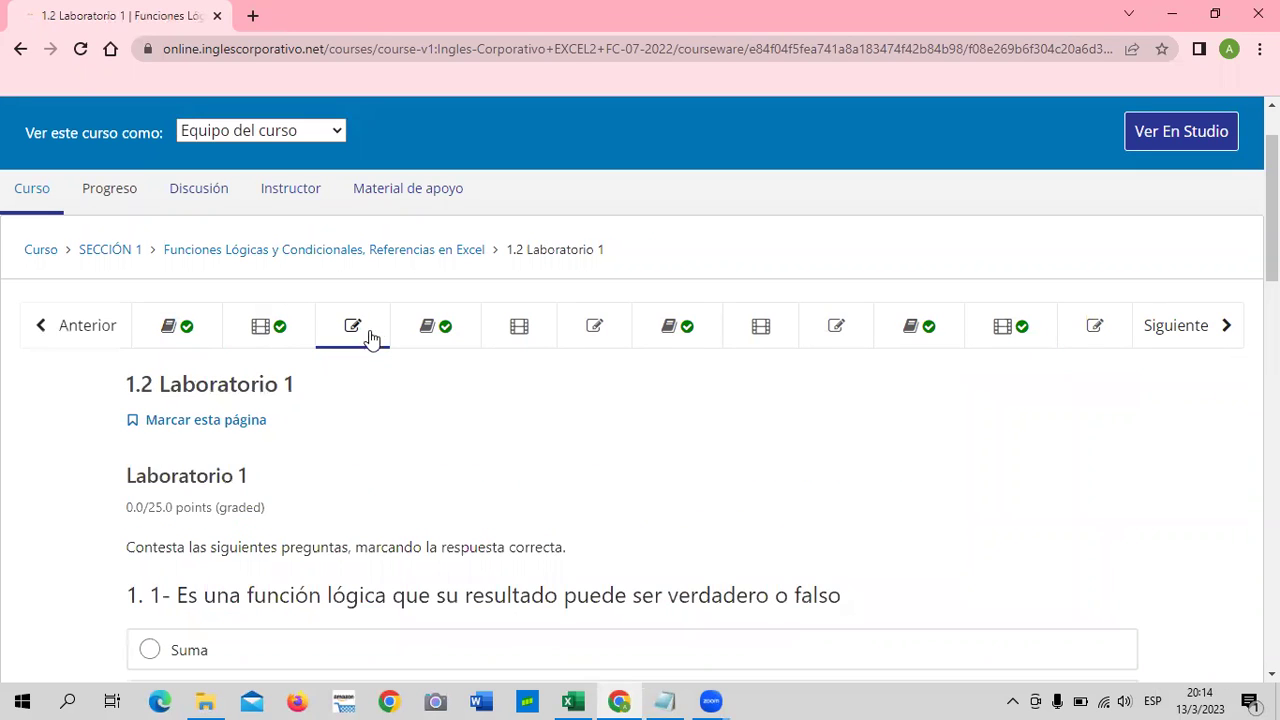
scroll(366, 403, "down", 4)
scroll(366, 402, "down", 2)
scroll(366, 403, "up", 2)
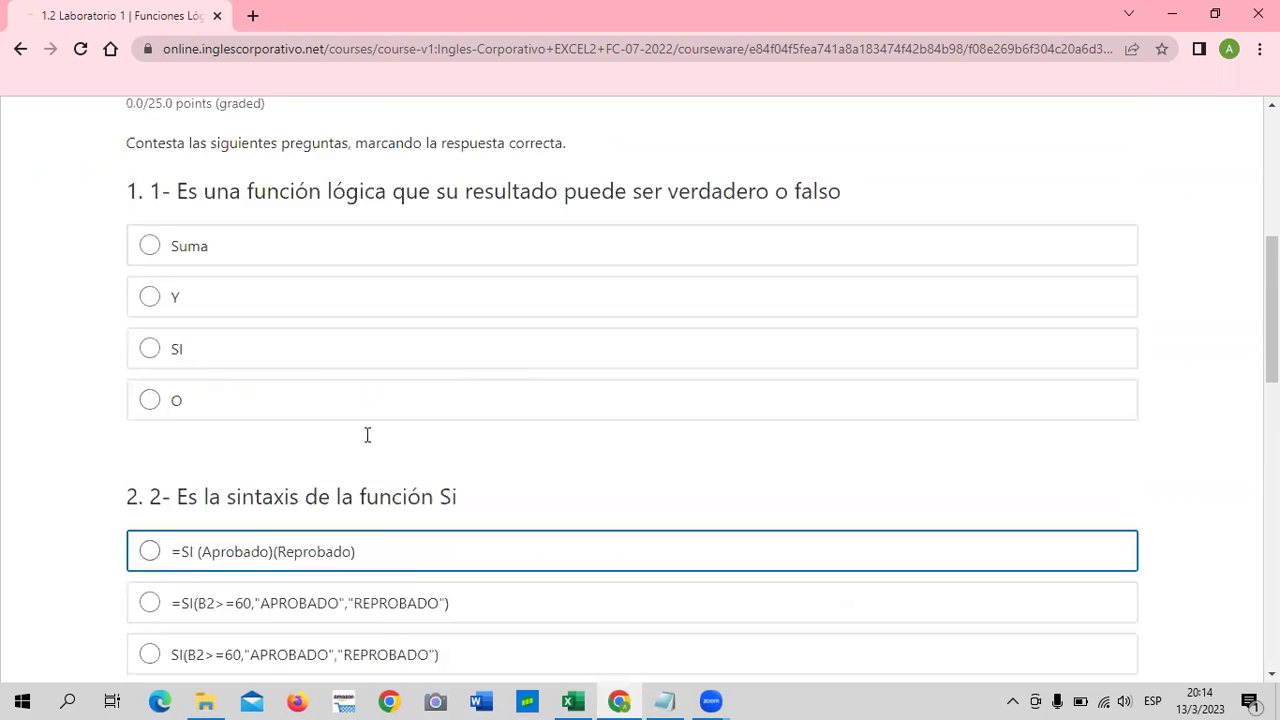
scroll(366, 434, "up", 3)
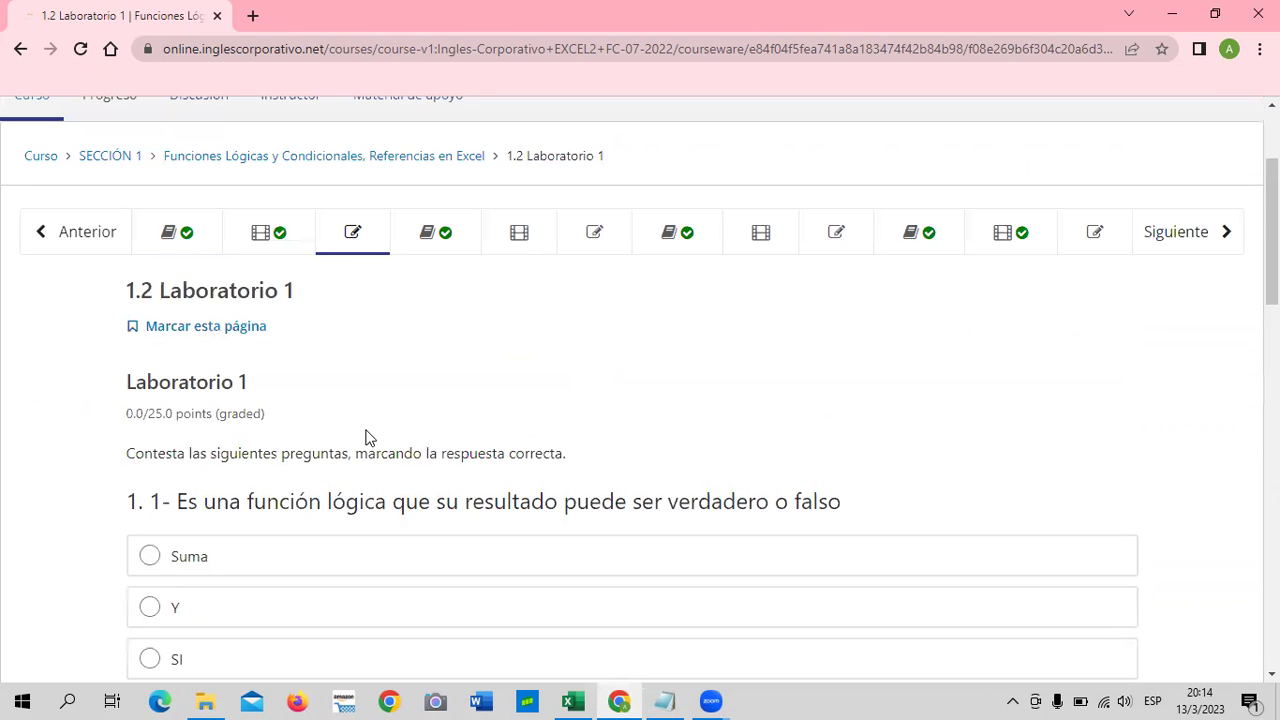
scroll(366, 437, "down", 2)
scroll(314, 451, "down", 5)
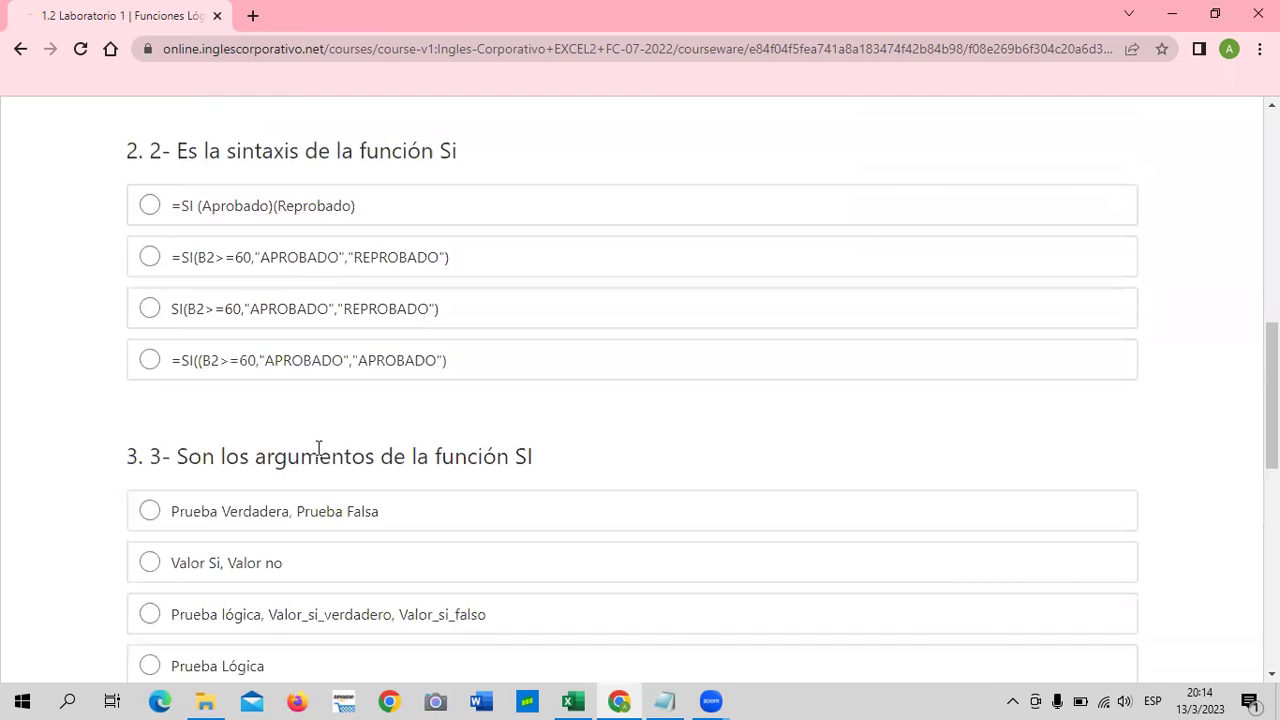
scroll(360, 500, "down", 2)
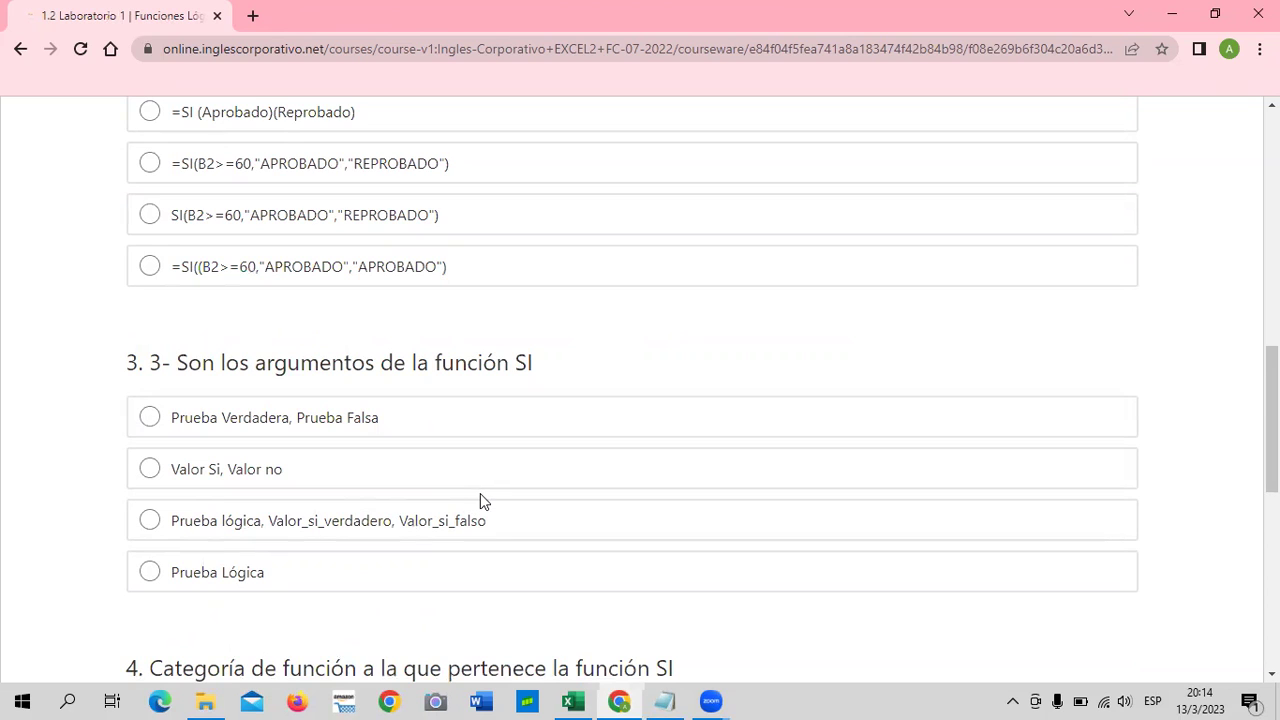
scroll(223, 434, "down", 2)
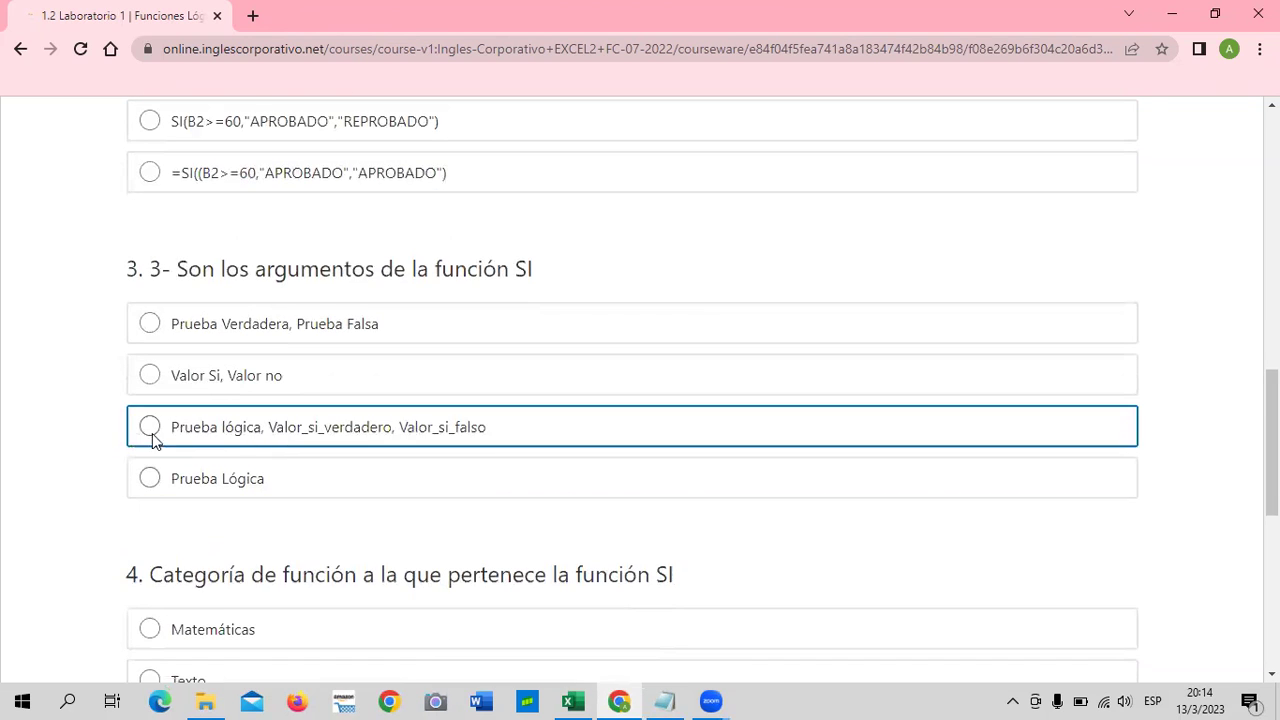
scroll(297, 465, "down", 5)
scroll(236, 555, "down", 3)
scroll(166, 309, "down", 3)
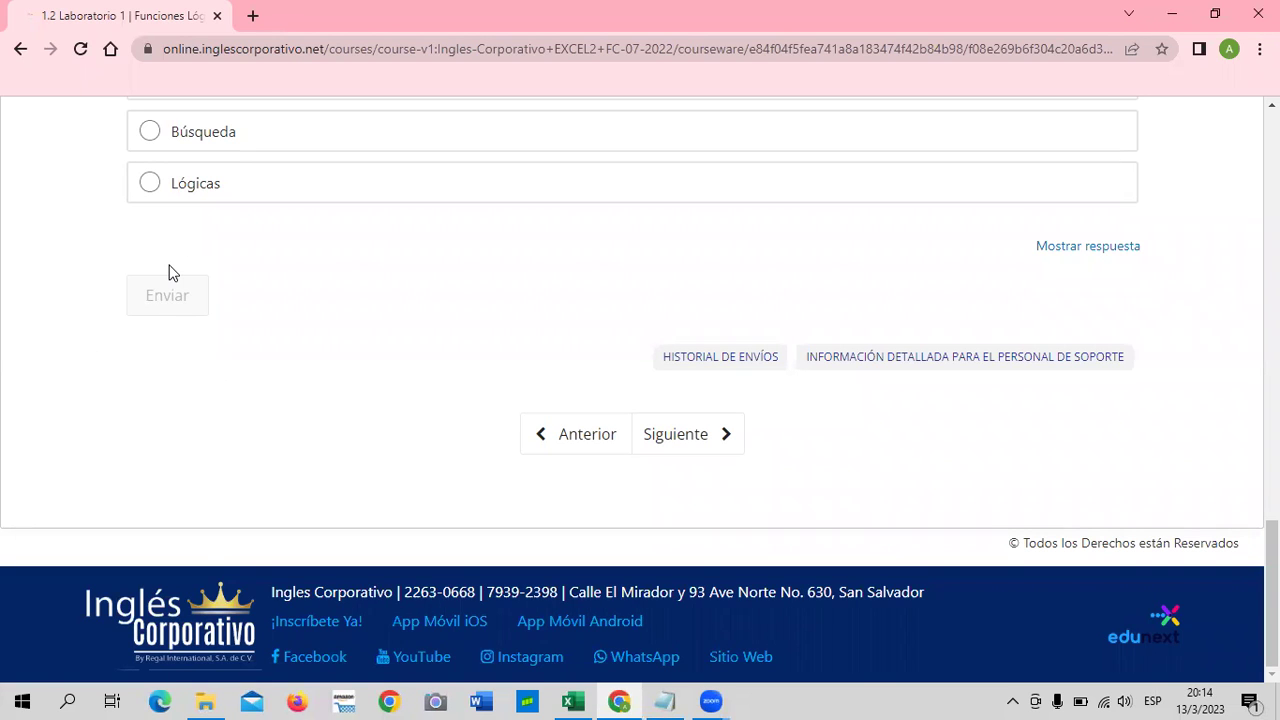
scroll(423, 531, "up", 7)
scroll(423, 520, "up", 8)
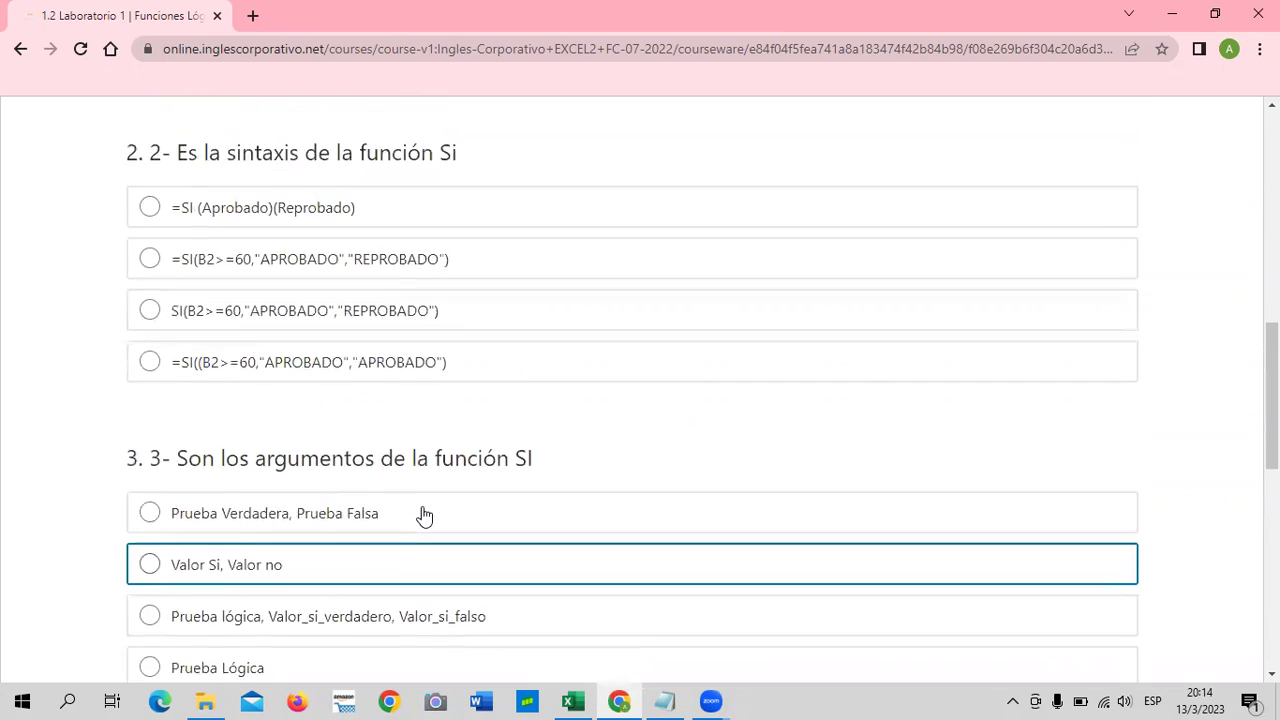
scroll(424, 514, "up", 3)
scroll(421, 514, "up", 1)
scroll(422, 510, "up", 2)
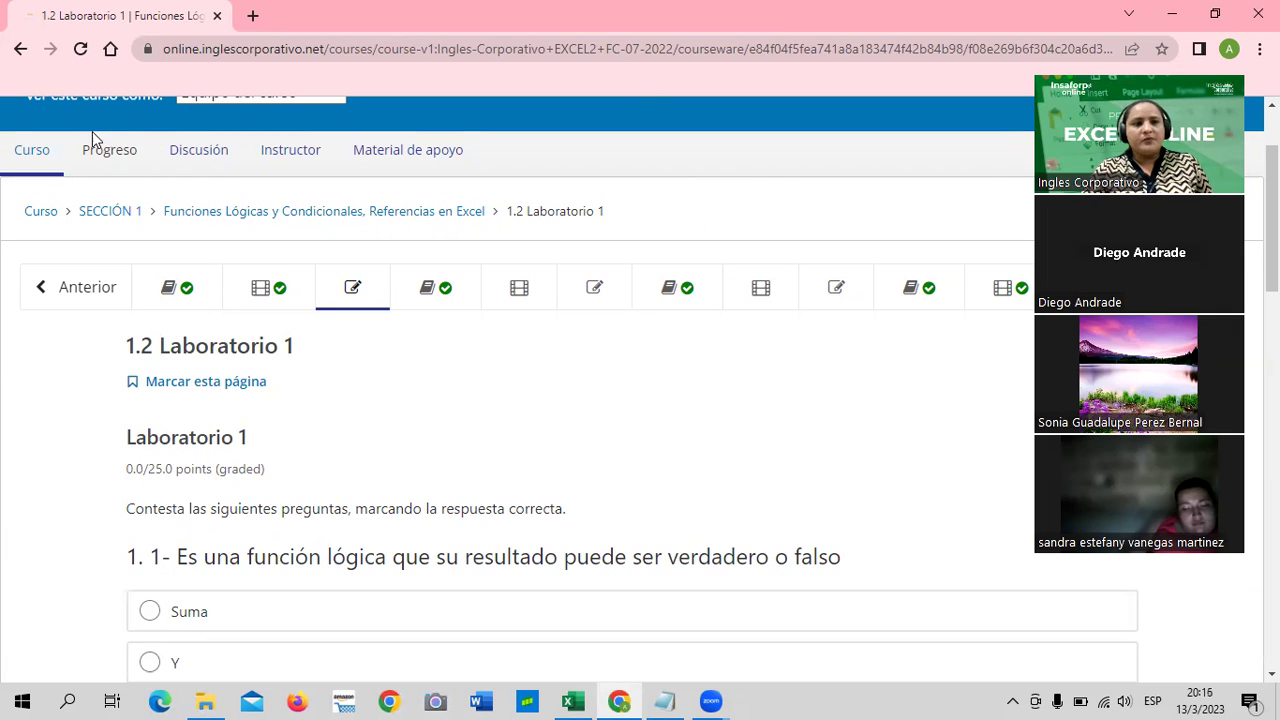
Open the Progreso tab to see enrollment status and the grade chart
left_click(107, 155)
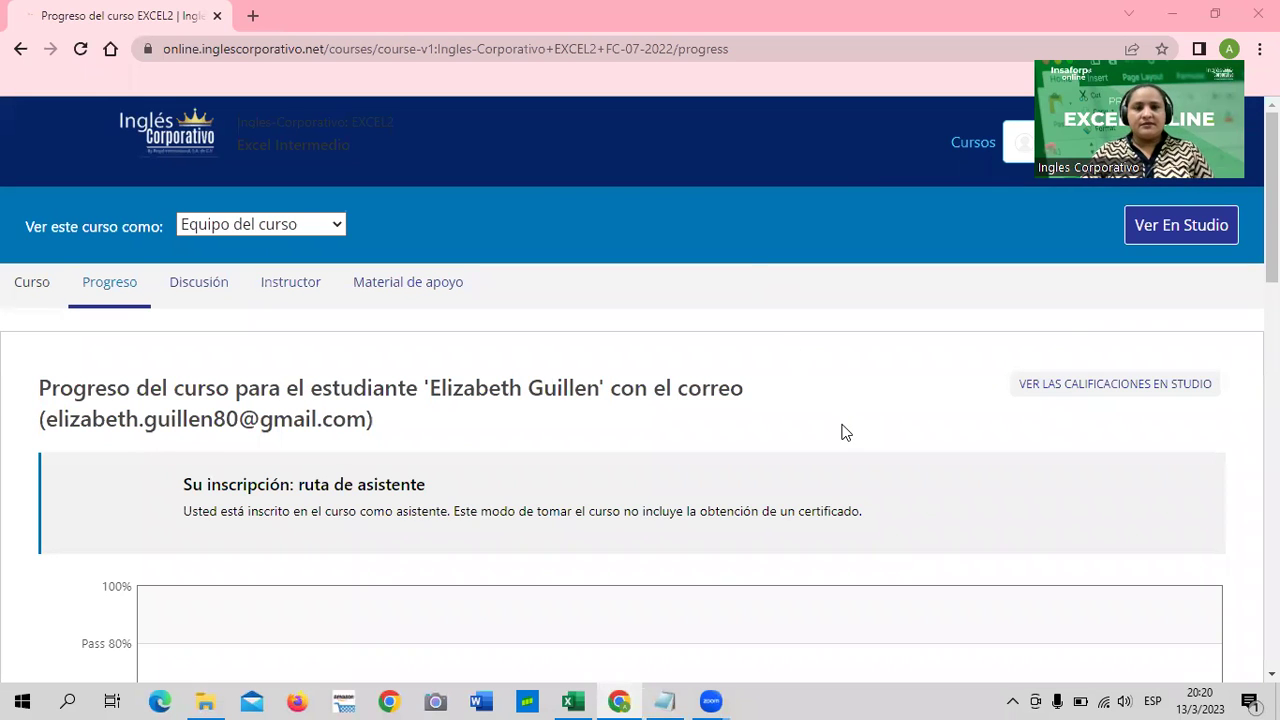
scroll(843, 428, "down", 1)
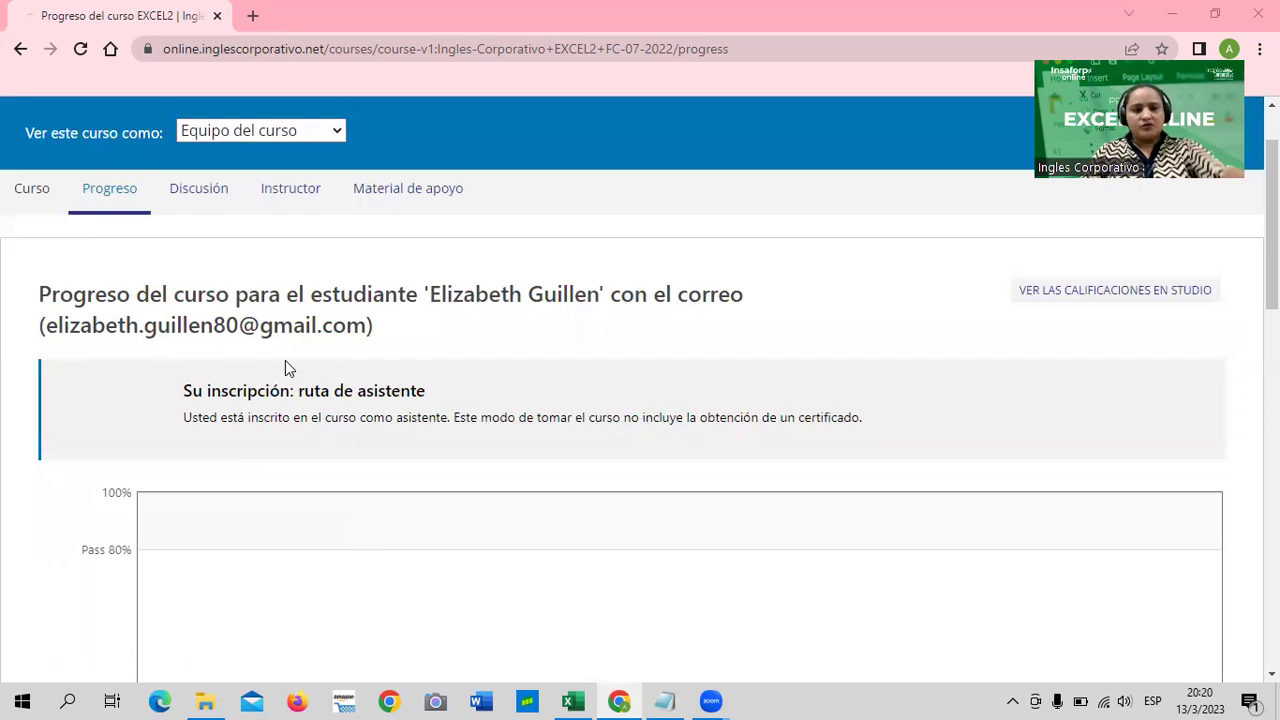
scroll(253, 337, "down", 1)
scroll(253, 337, "down", 3)
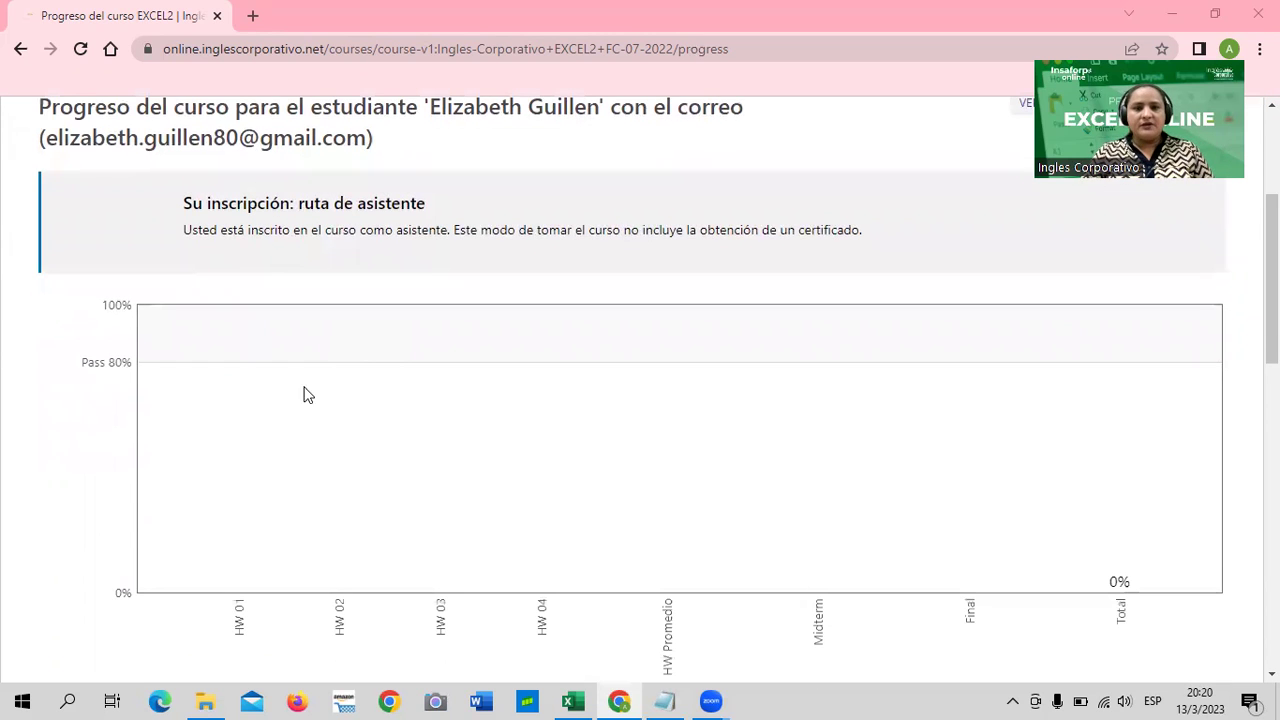
scroll(709, 457, "down", 3)
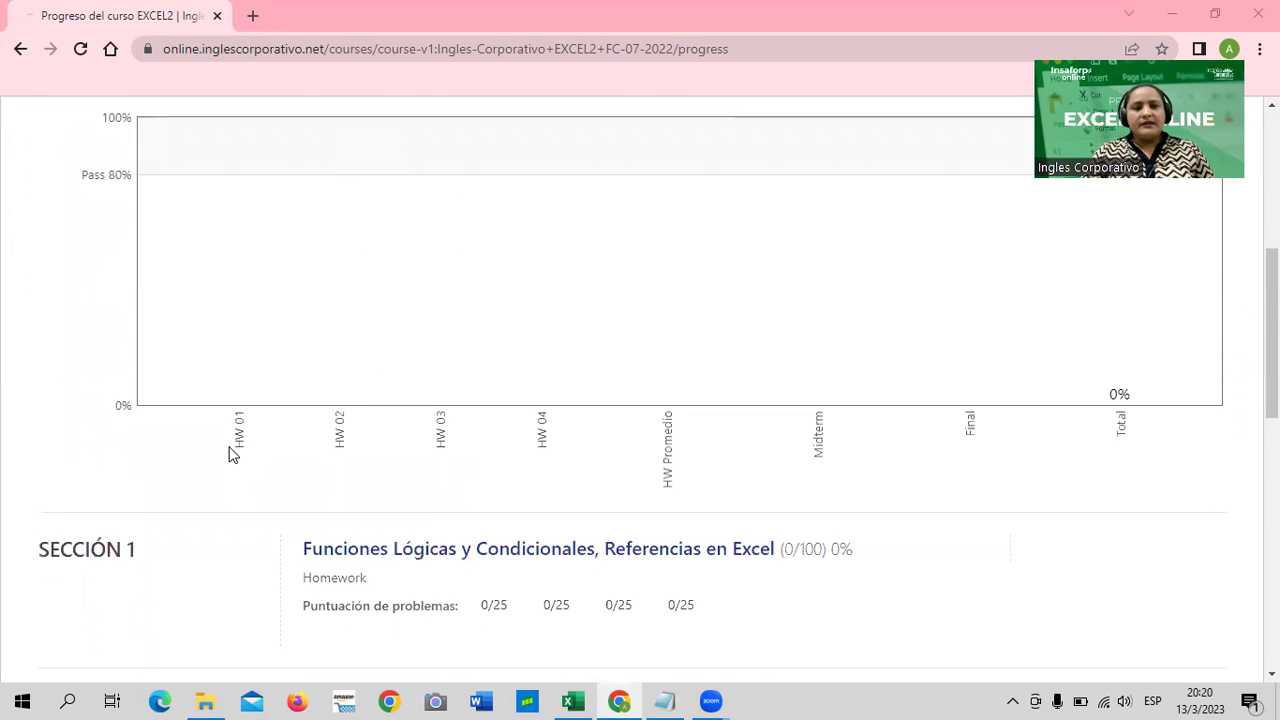
scroll(240, 405, "up", 1)
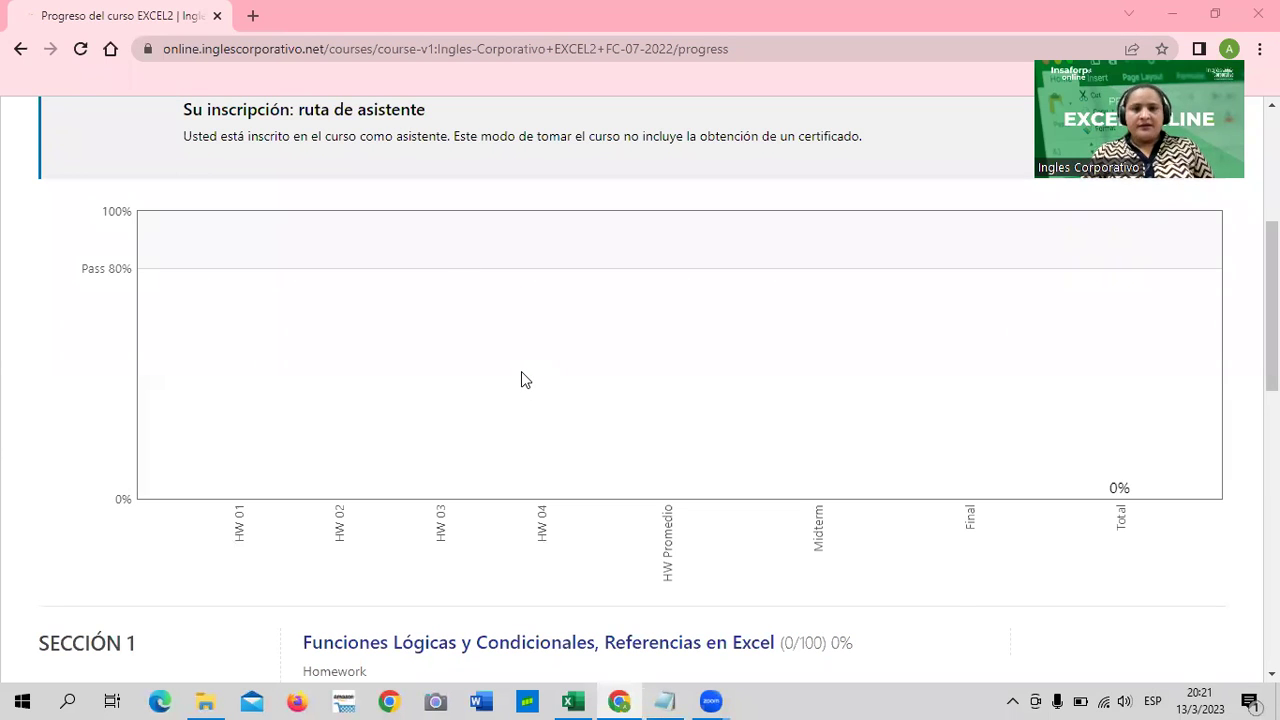
scroll(457, 386, "up", 2)
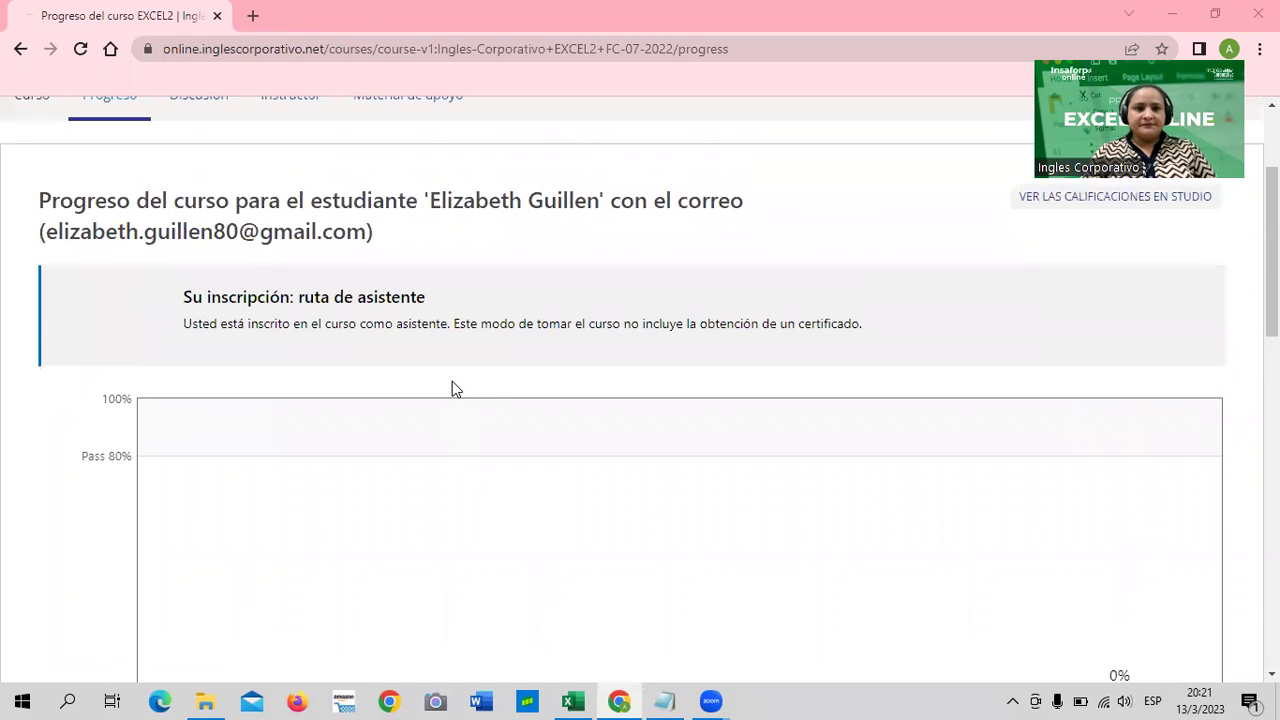
scroll(130, 268, "up", 1)
From the Curso outline, expand SECCIÓN 1 and open the Funciones Lógicas y Condicionales homework
left_click(30, 192)
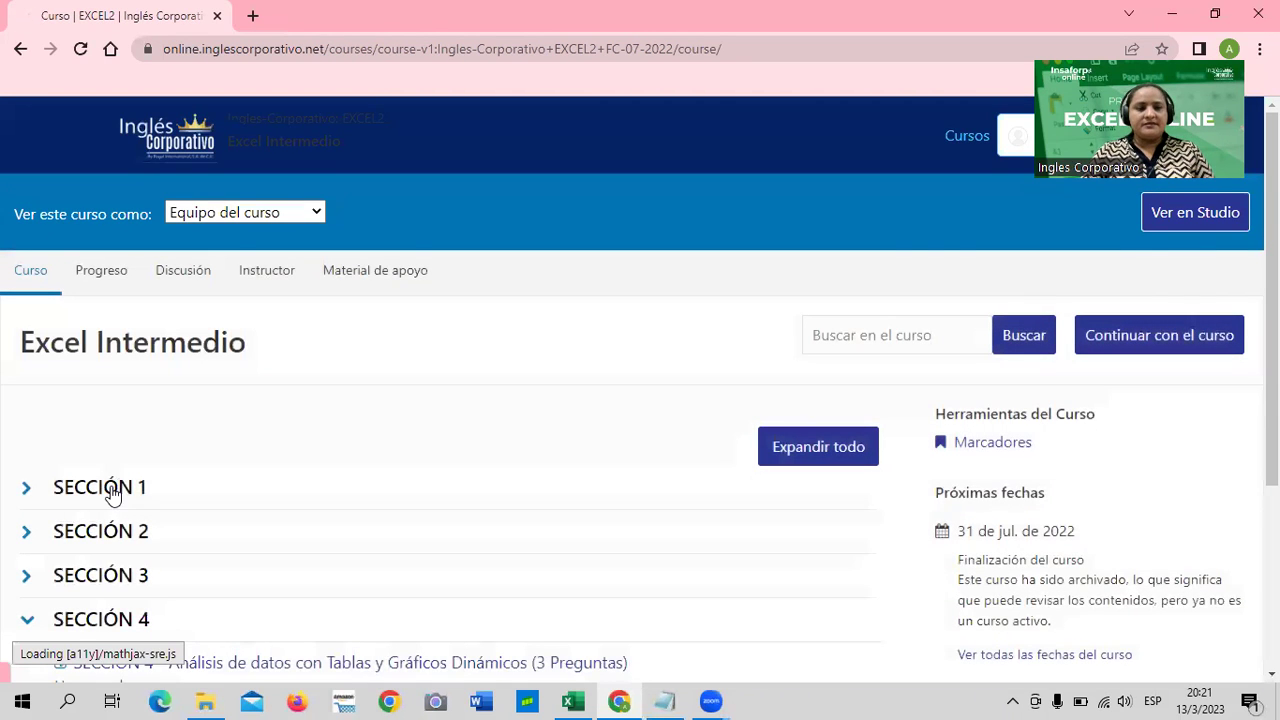
left_click(107, 488)
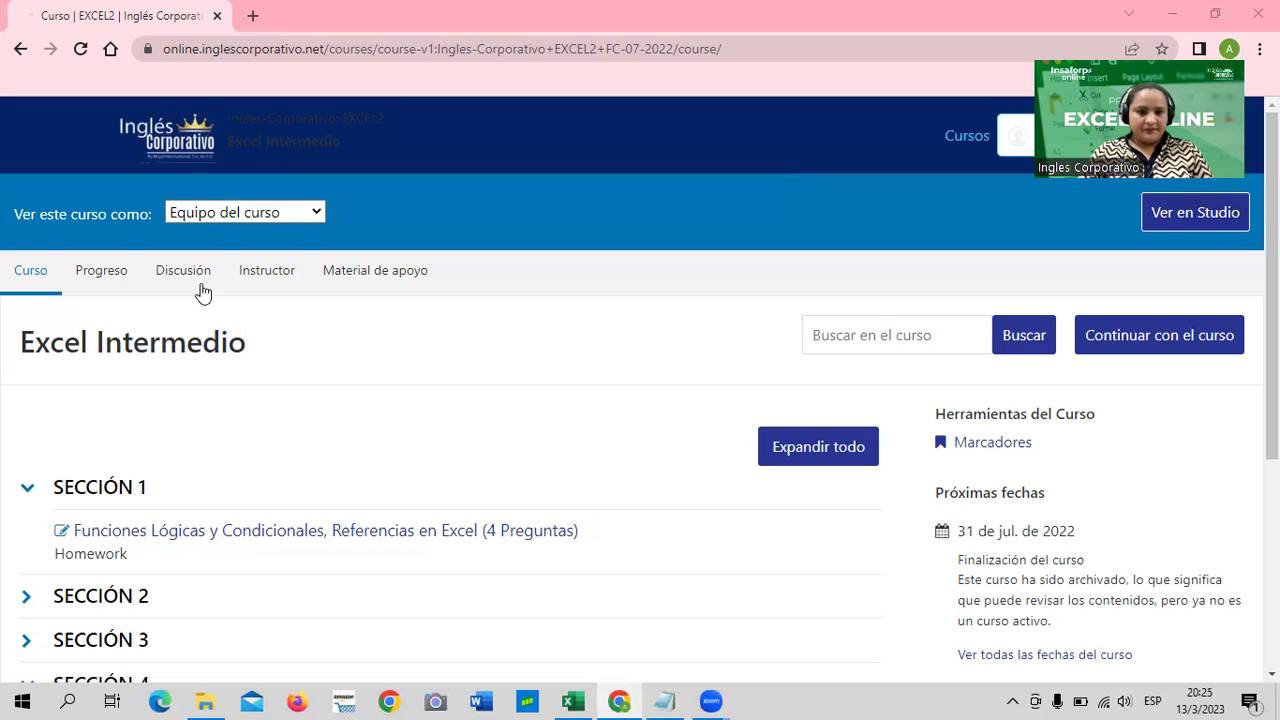
left_click(241, 541)
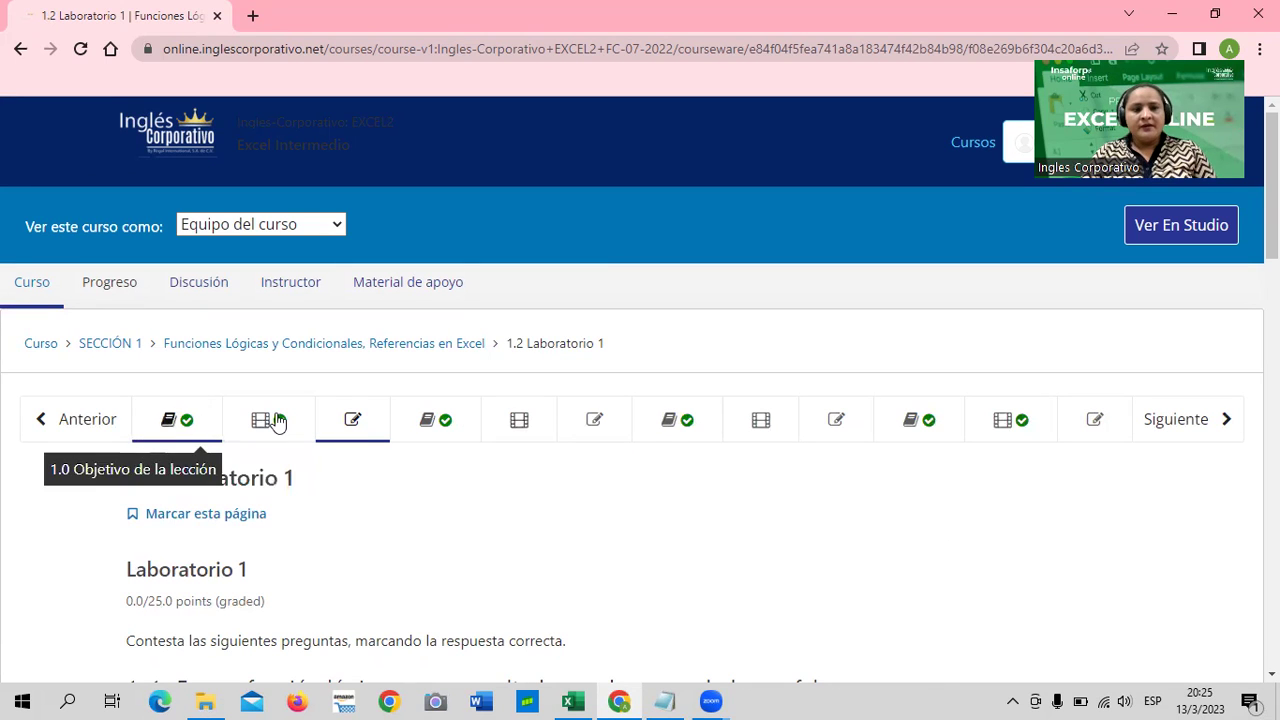
scroll(380, 471, "down", 1)
scroll(378, 471, "down", 2)
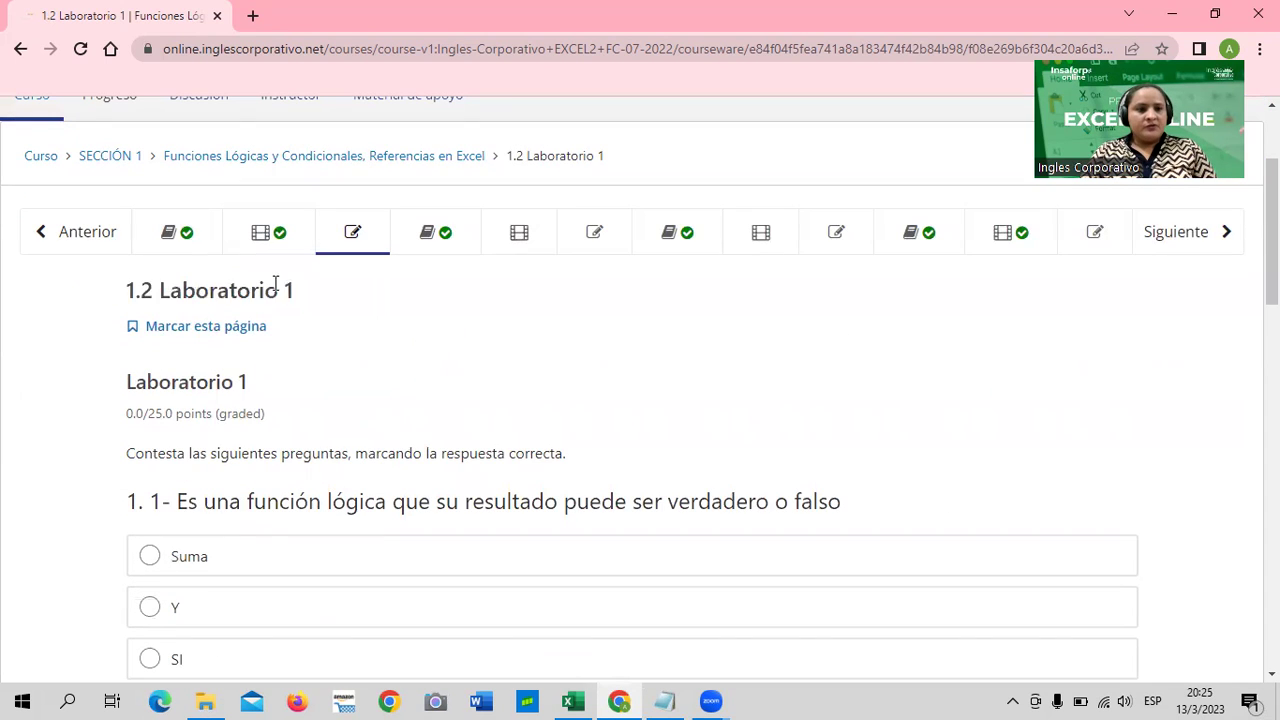
left_click(201, 233)
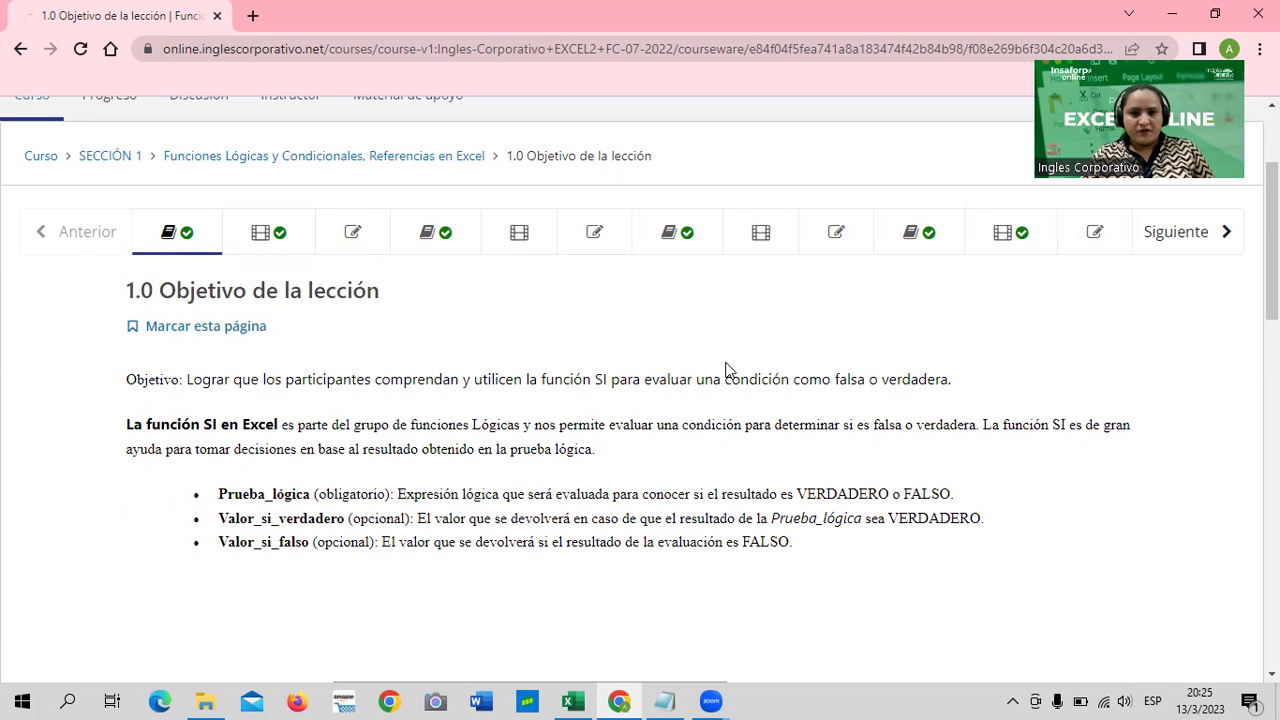
scroll(728, 370, "down", 1)
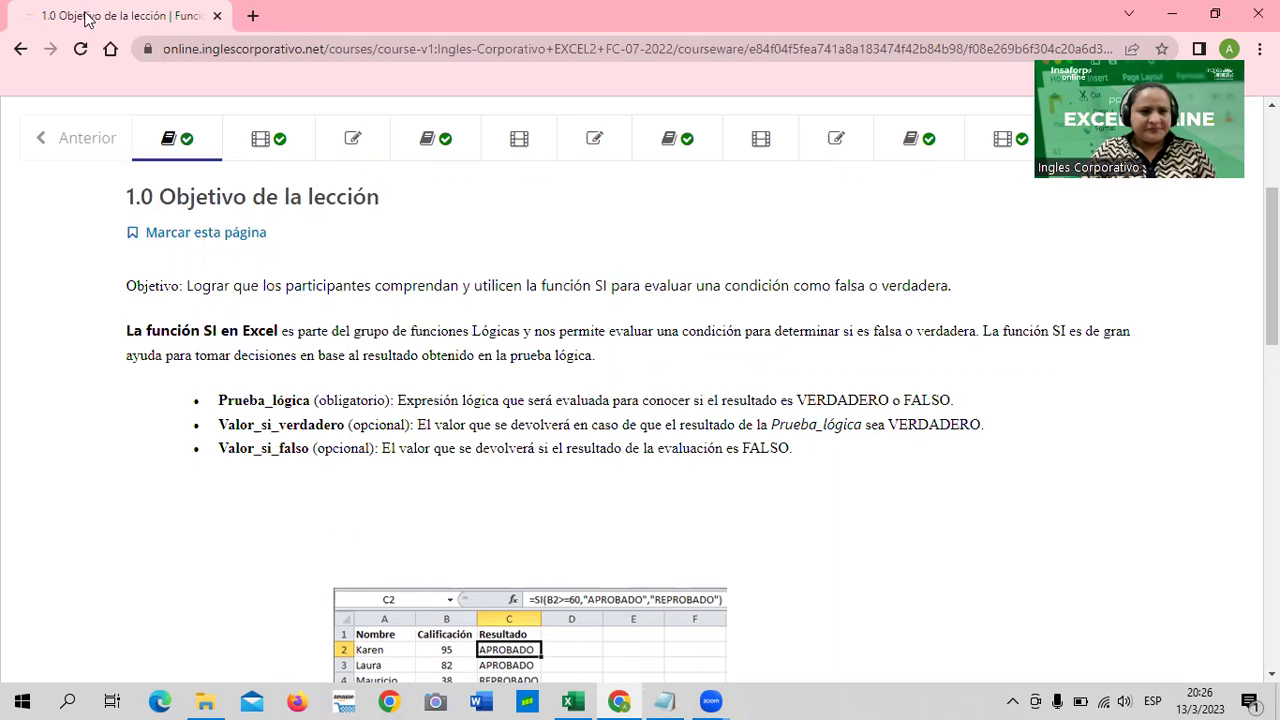
key("alt+v")
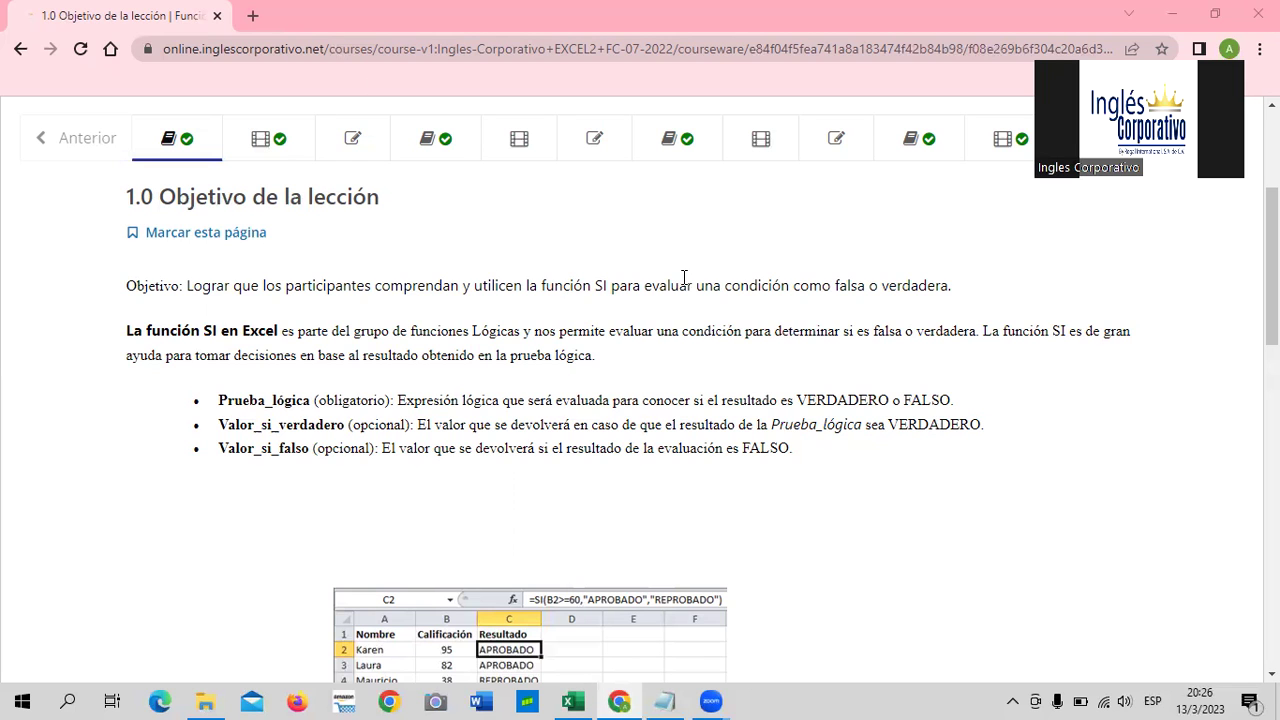
scroll(474, 255, "up", 1)
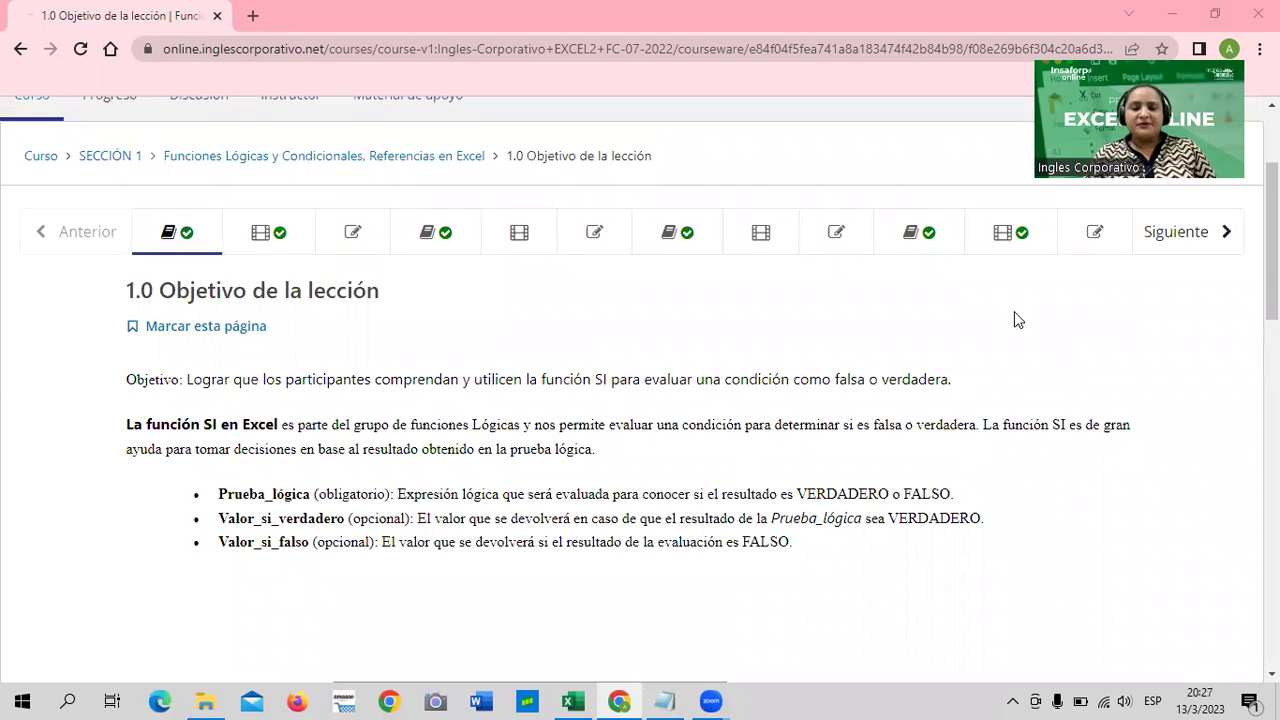
scroll(538, 428, "down", 1)
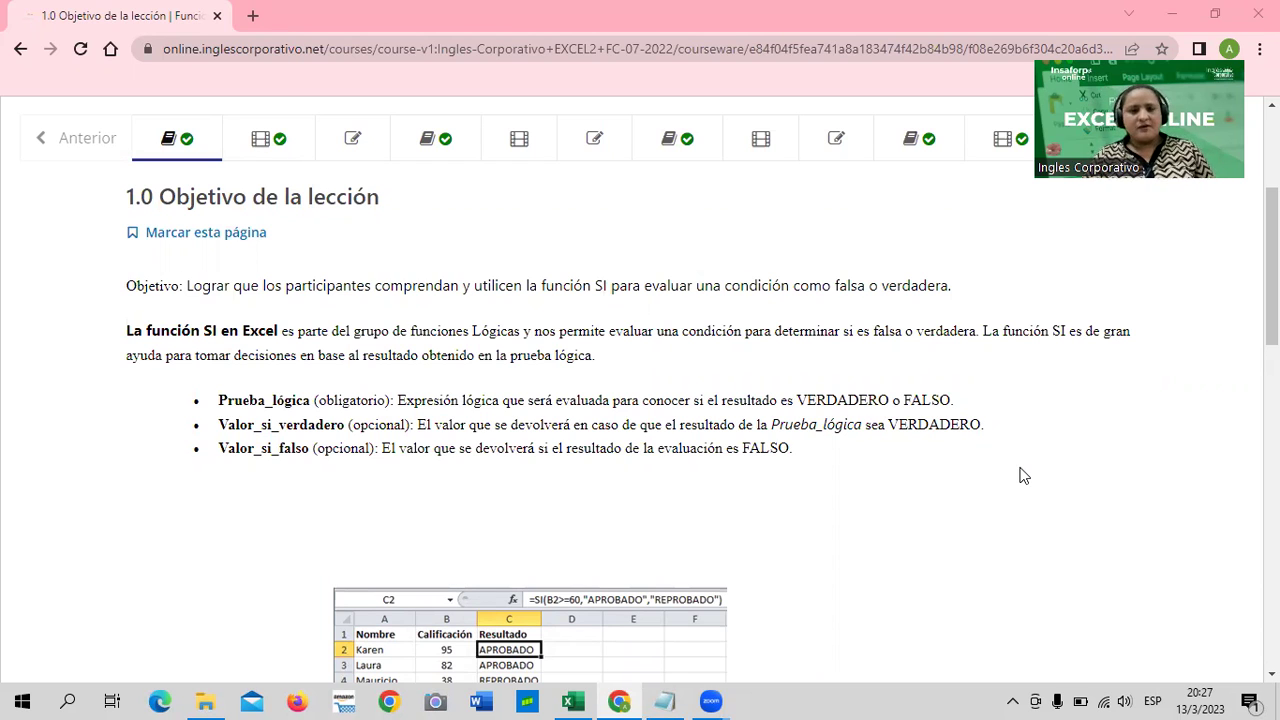
scroll(720, 497, "down", 1)
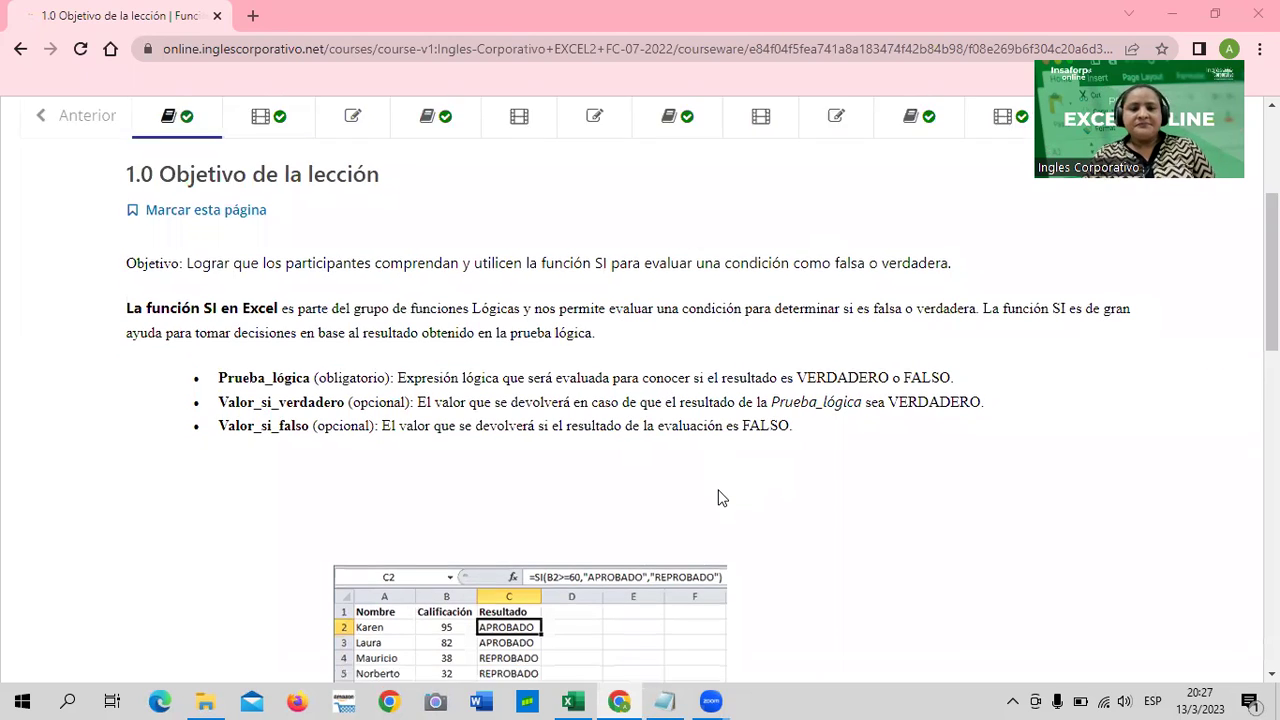
scroll(722, 498, "down", 1)
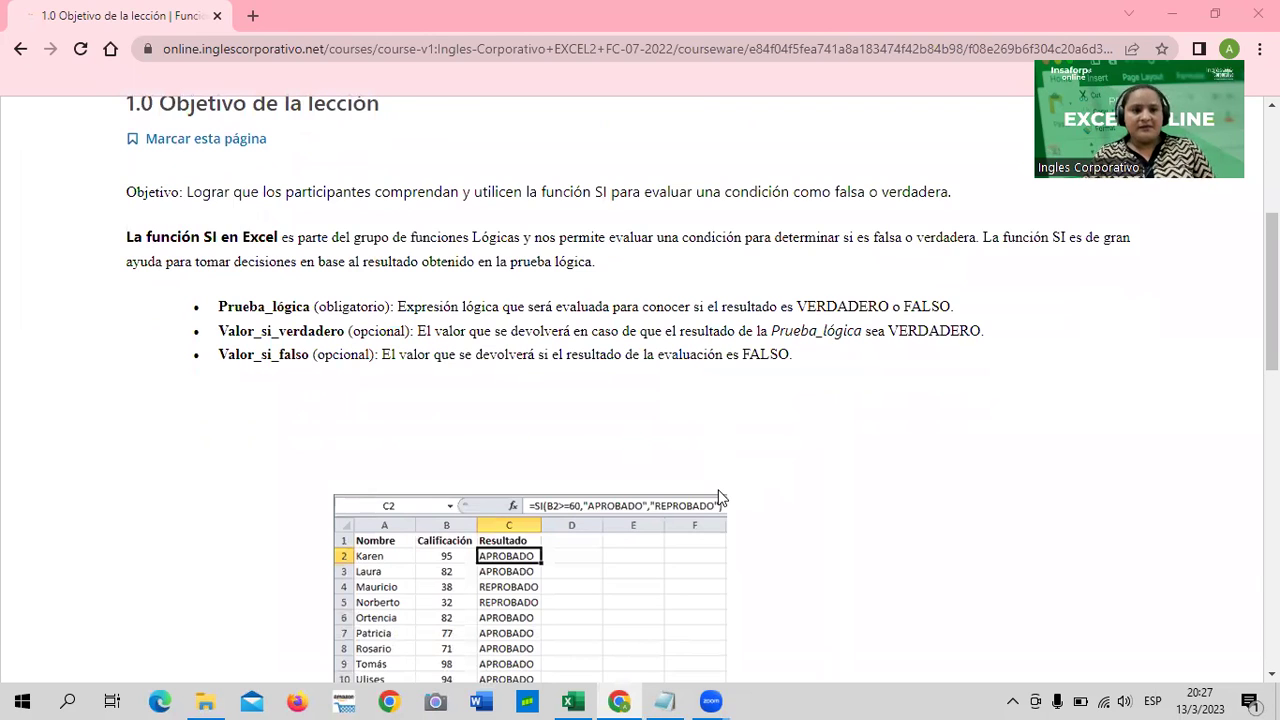
scroll(856, 498, "up", 1)
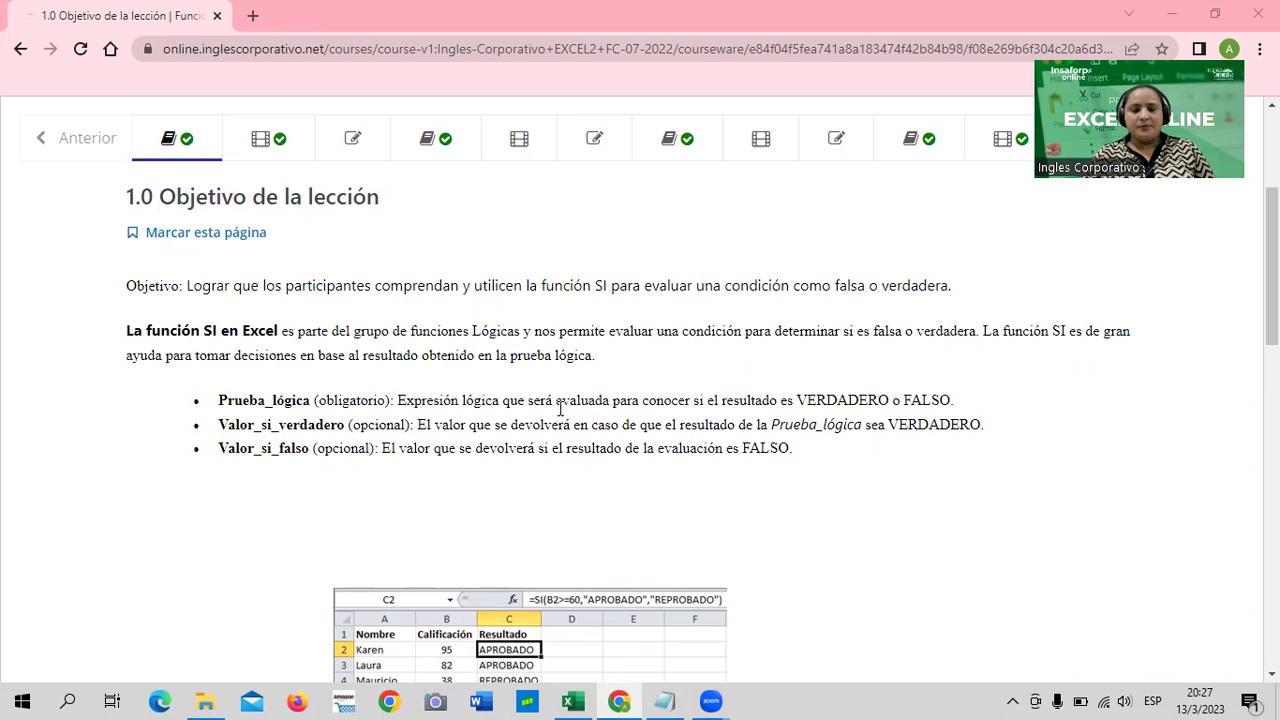
scroll(575, 418, "down", 1)
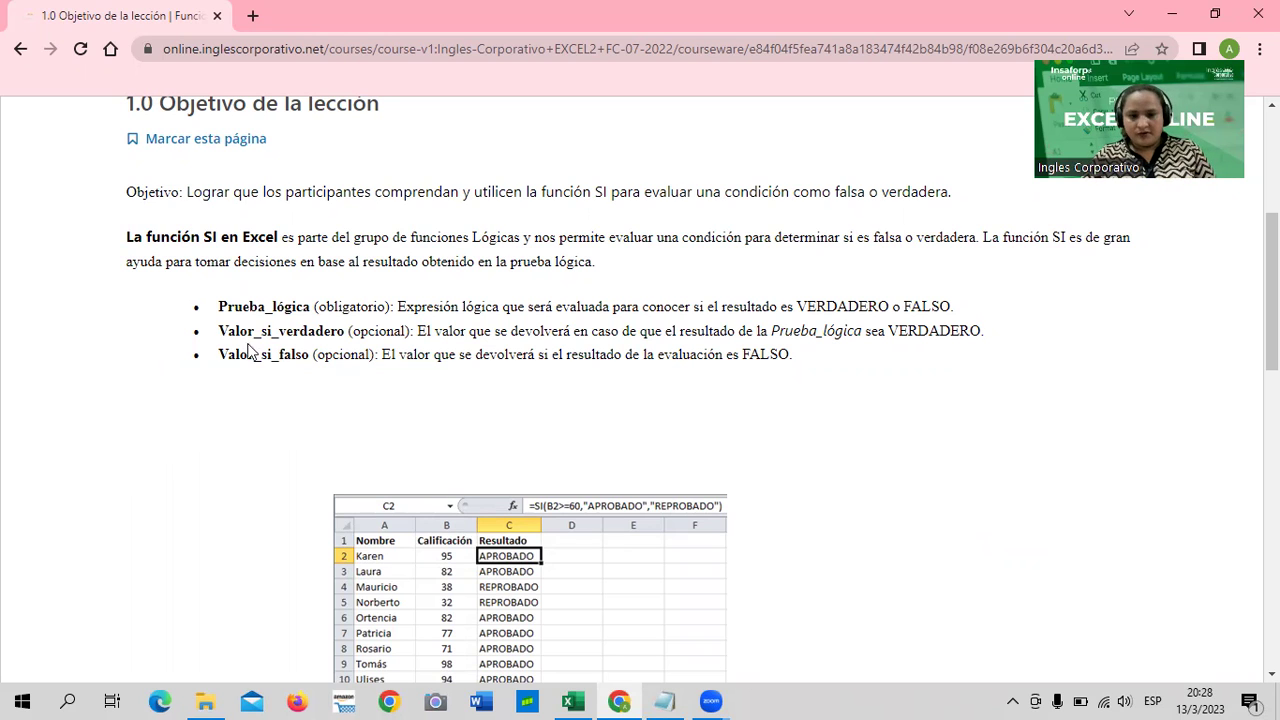
scroll(500, 363, "down", 1)
scroll(619, 359, "down", 4)
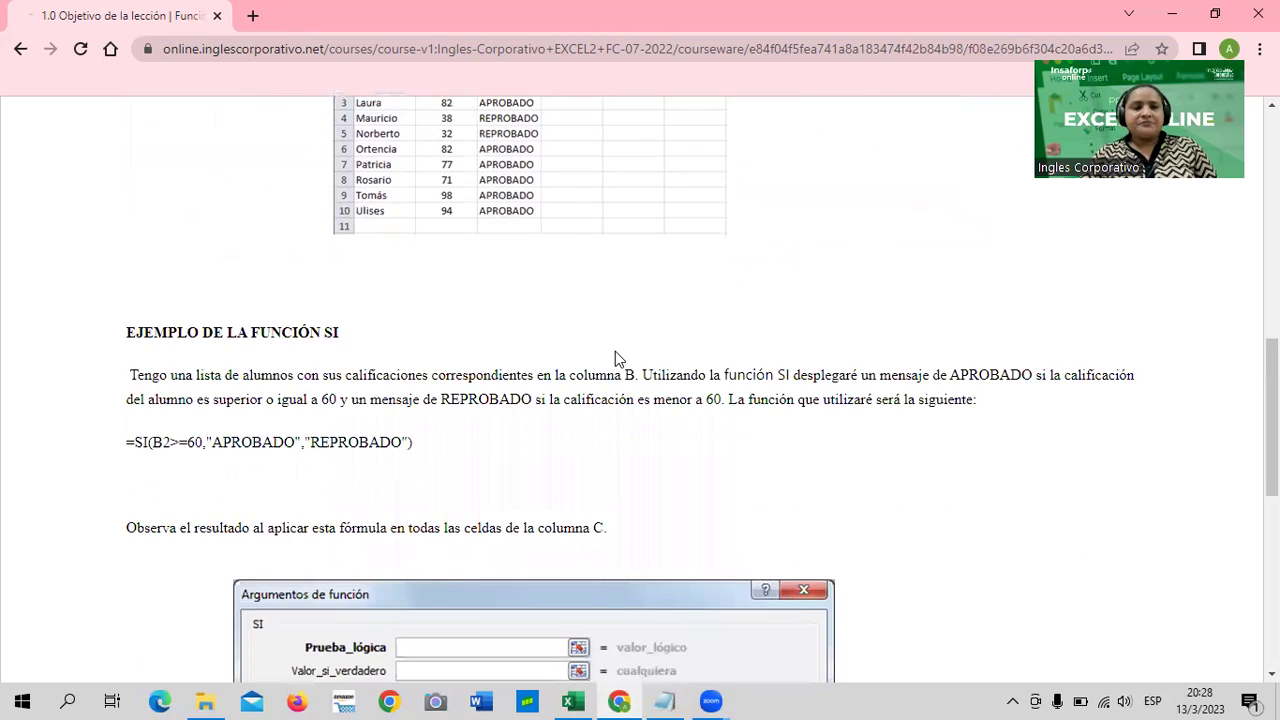
scroll(620, 395, "up", 1)
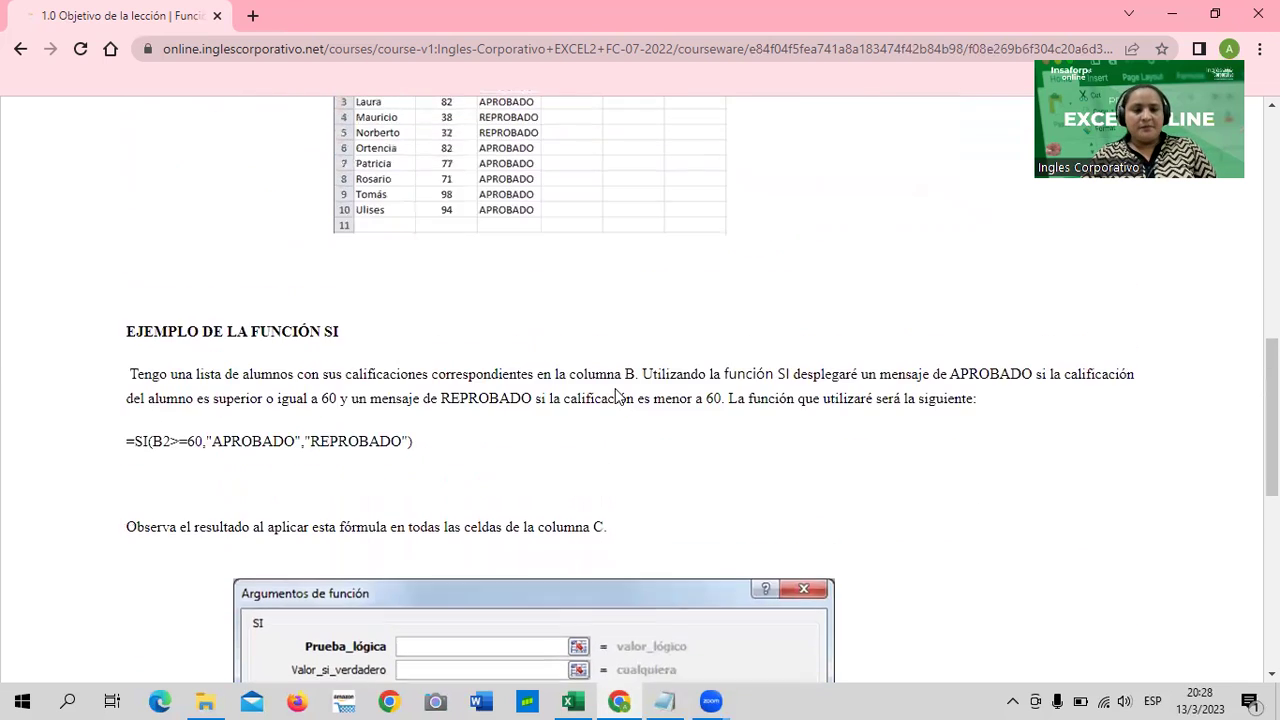
scroll(615, 392, "up", 1)
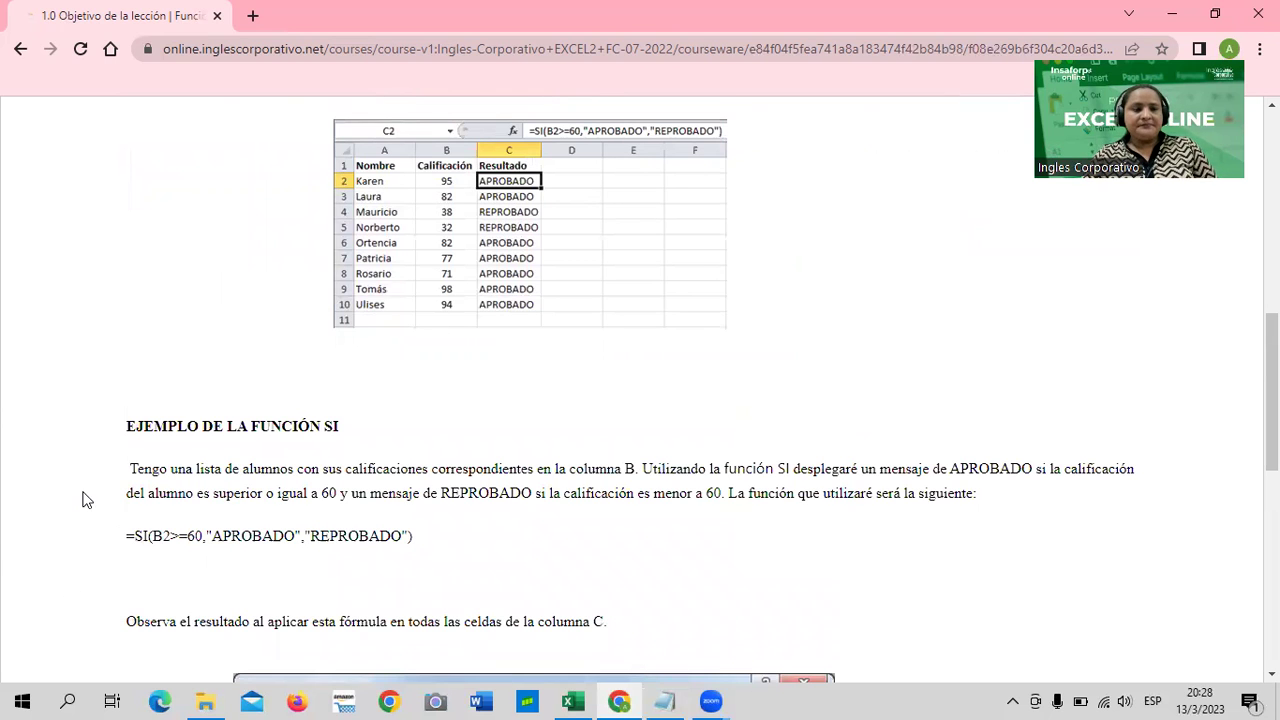
scroll(90, 460, "down", 1)
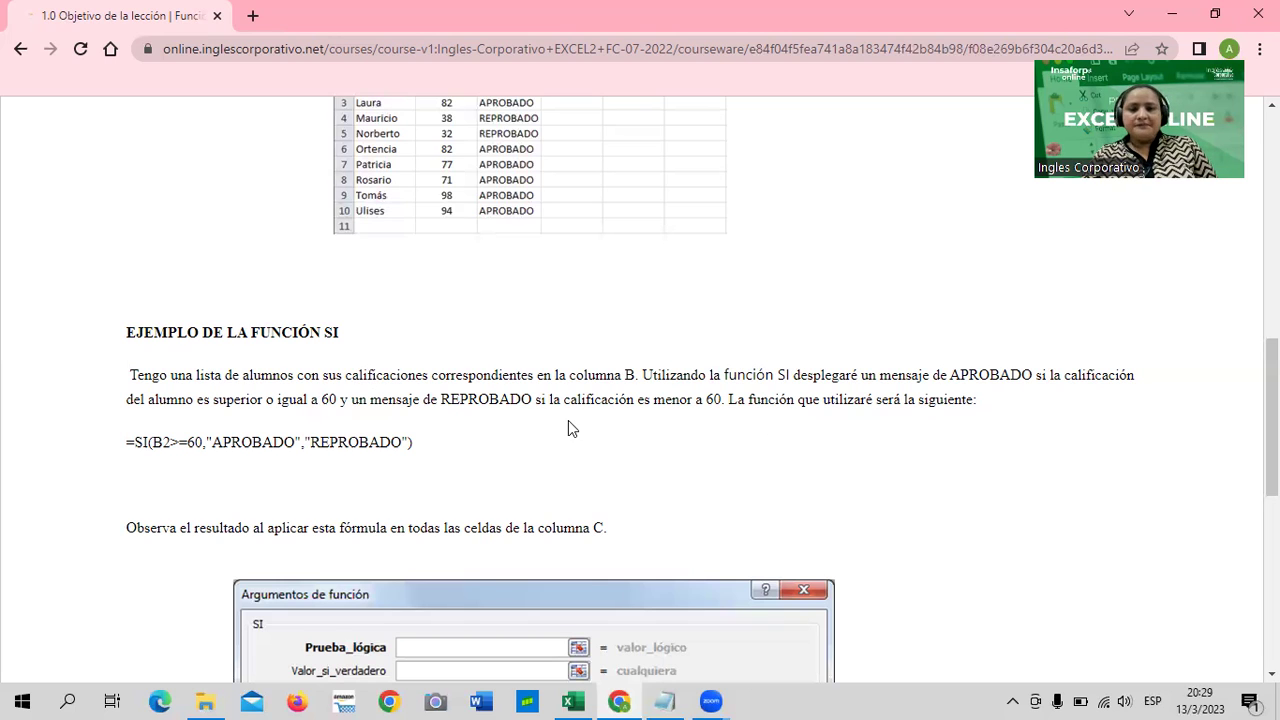
scroll(566, 424, "down", 1)
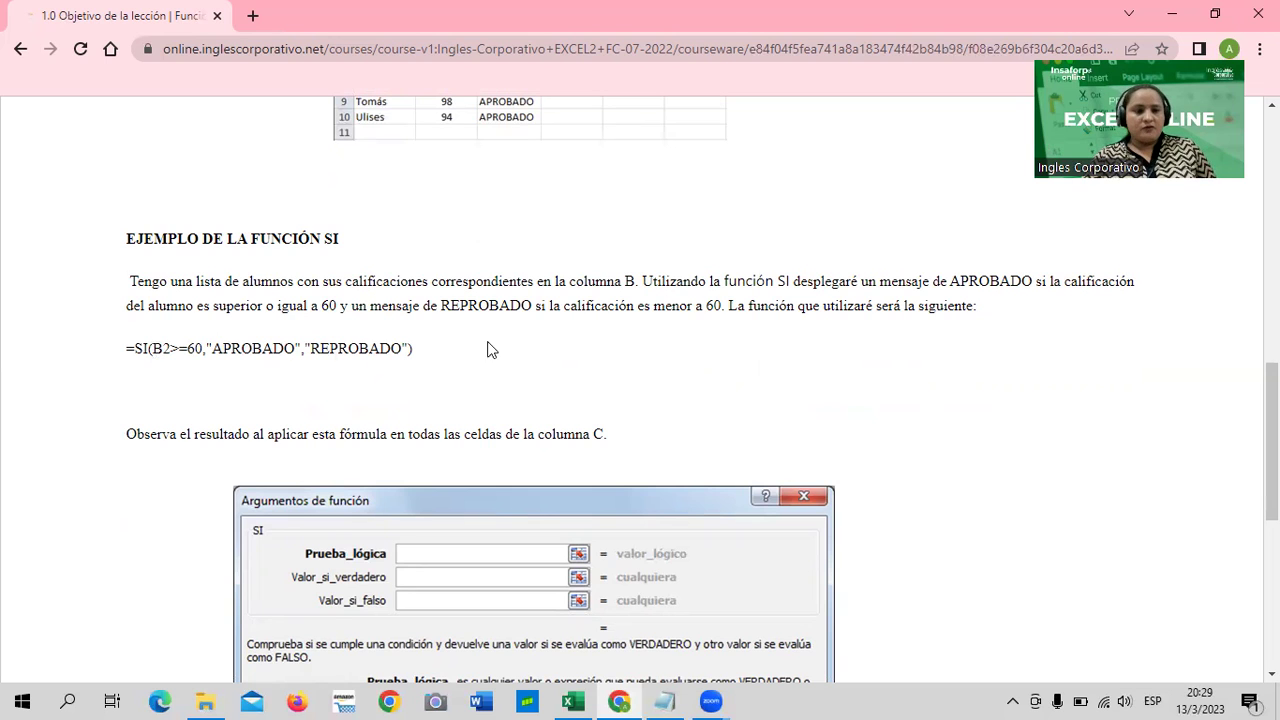
scroll(540, 362, "down", 5)
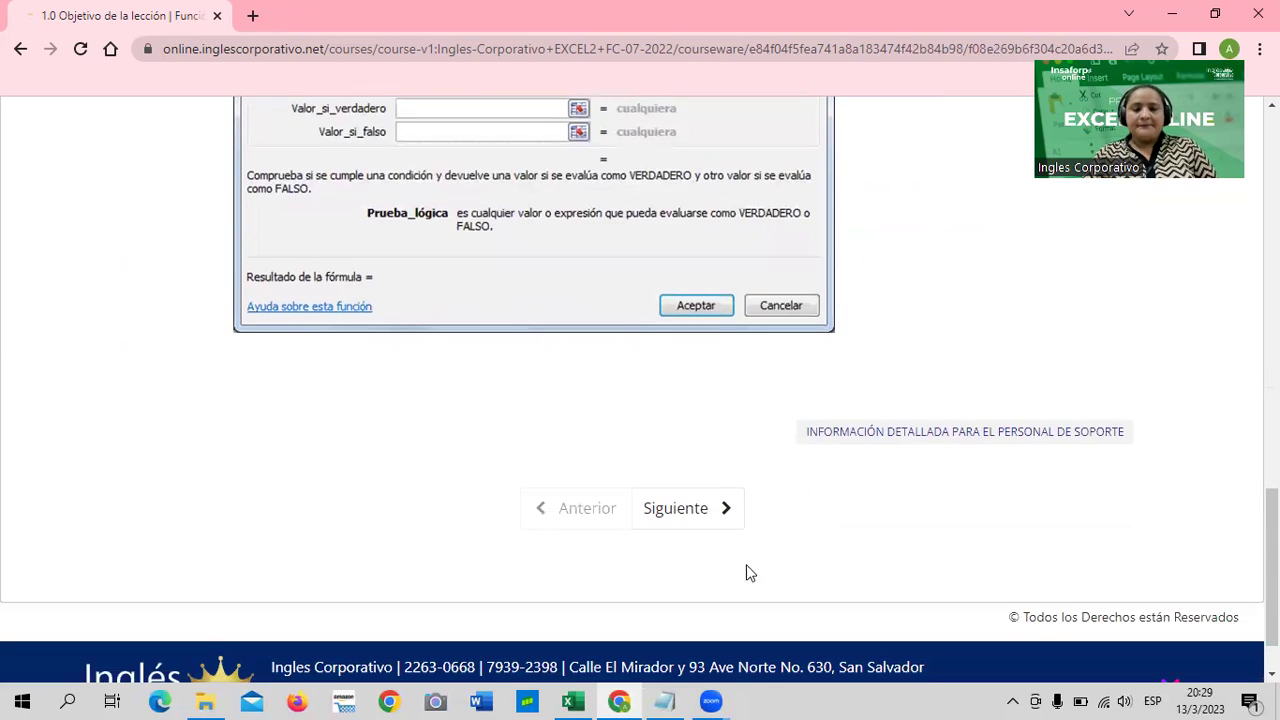
Move on to the 1.1 Función SI lesson page
left_click(702, 510)
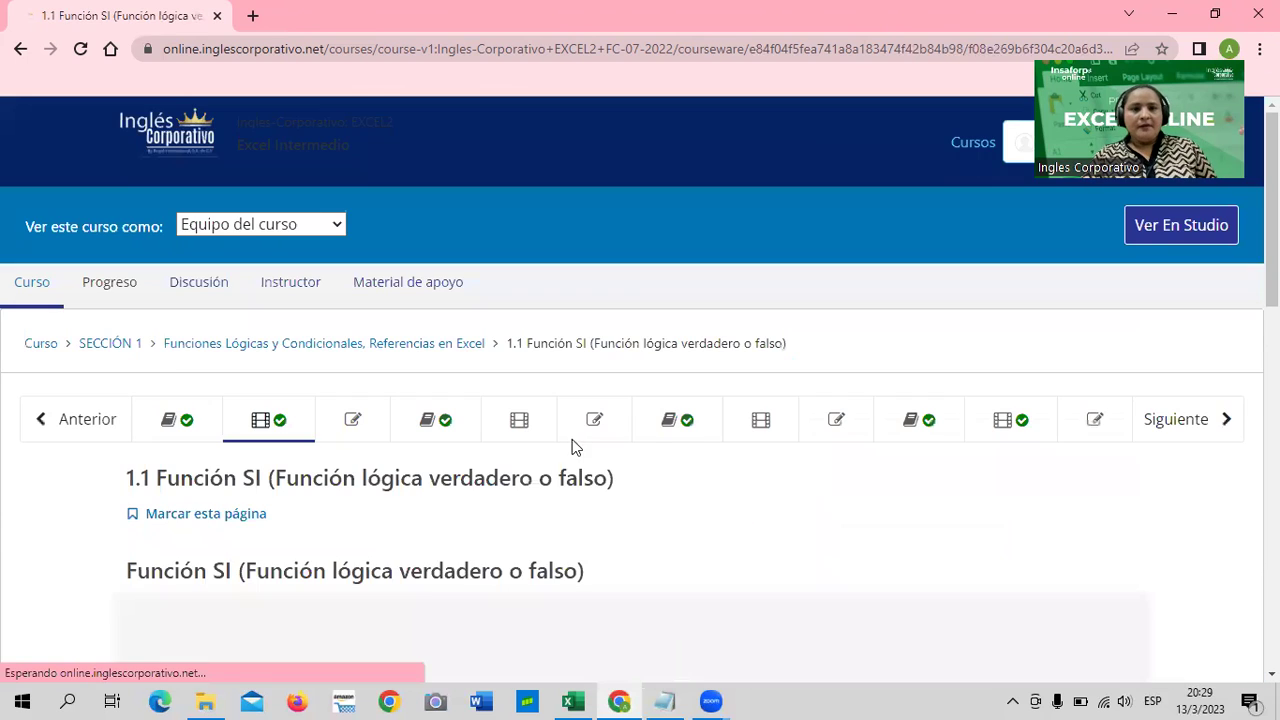
scroll(536, 463, "down", 3)
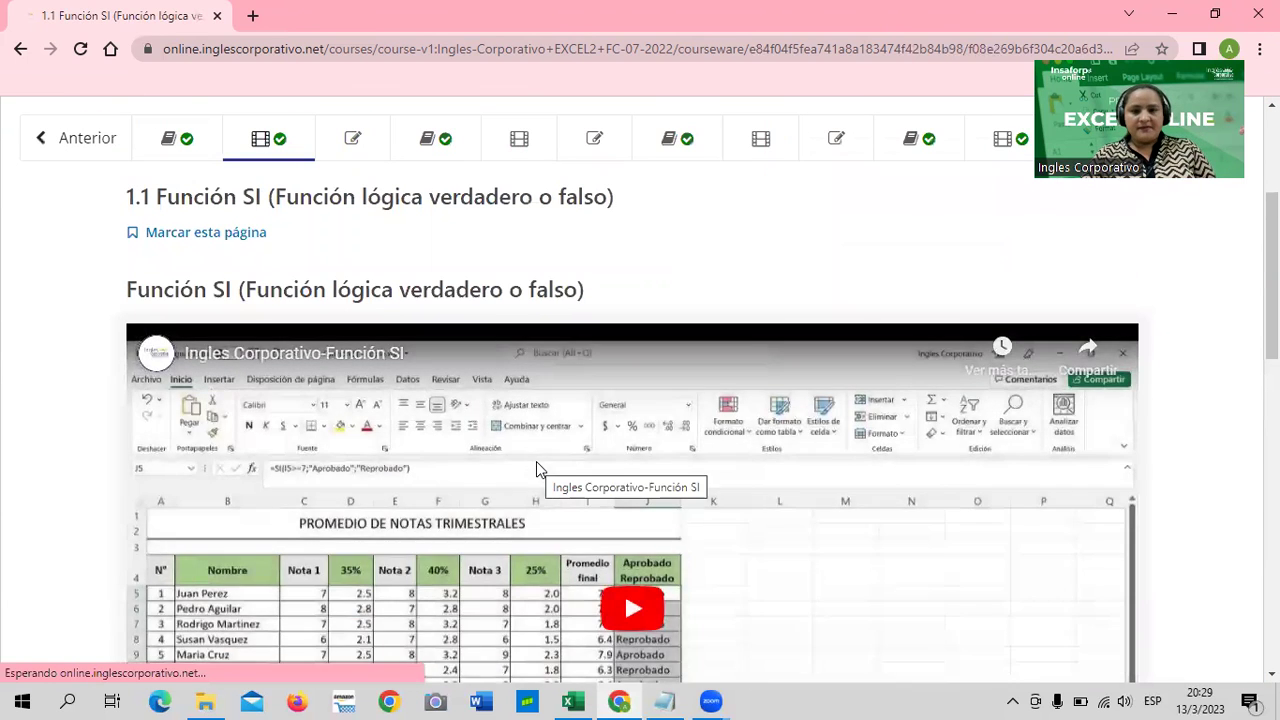
scroll(536, 461, "down", 2)
scroll(536, 461, "down", 2)
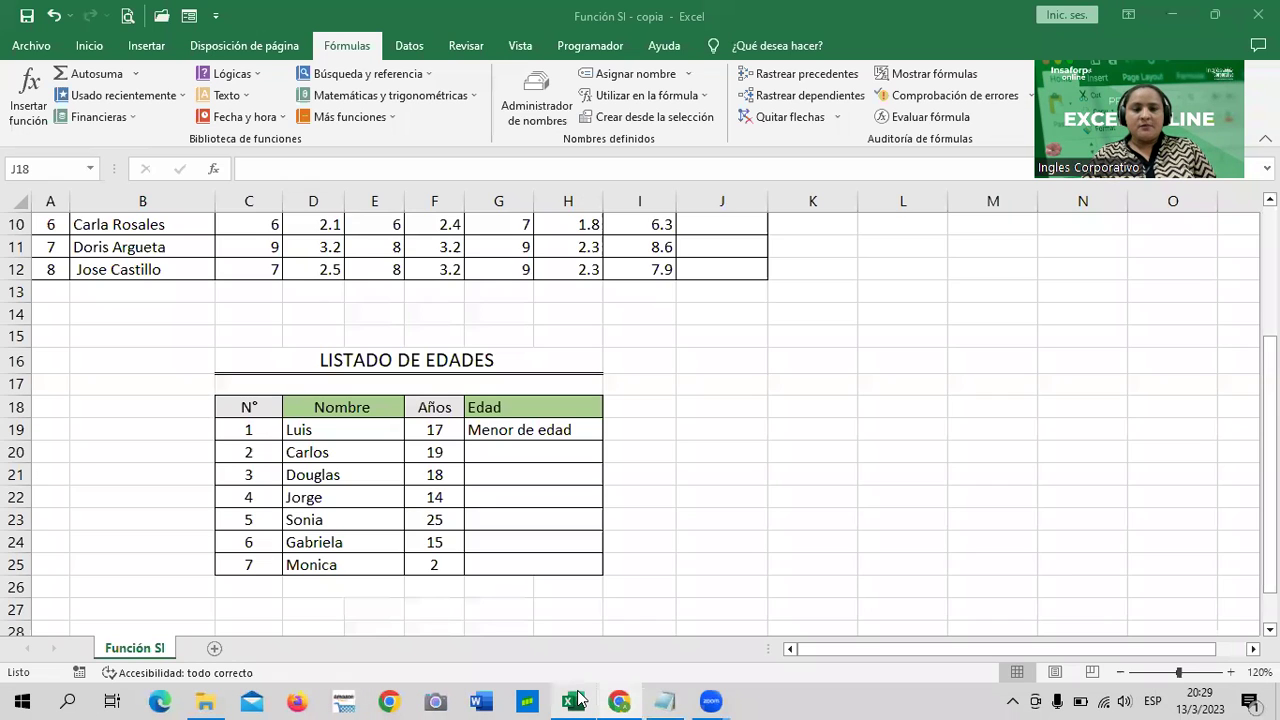
Briefly check the Función SI practice workbook, then return to the browser
left_click(572, 701)
scroll(393, 515, "up", 3)
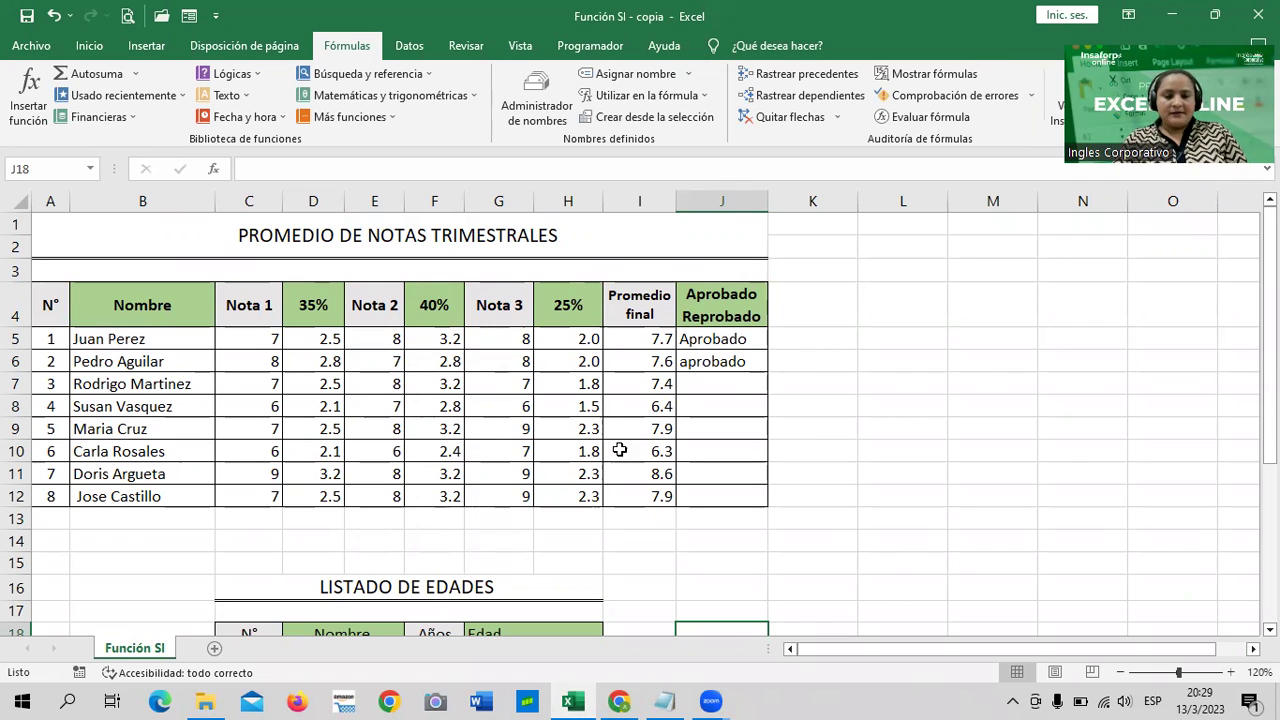
left_click(619, 700)
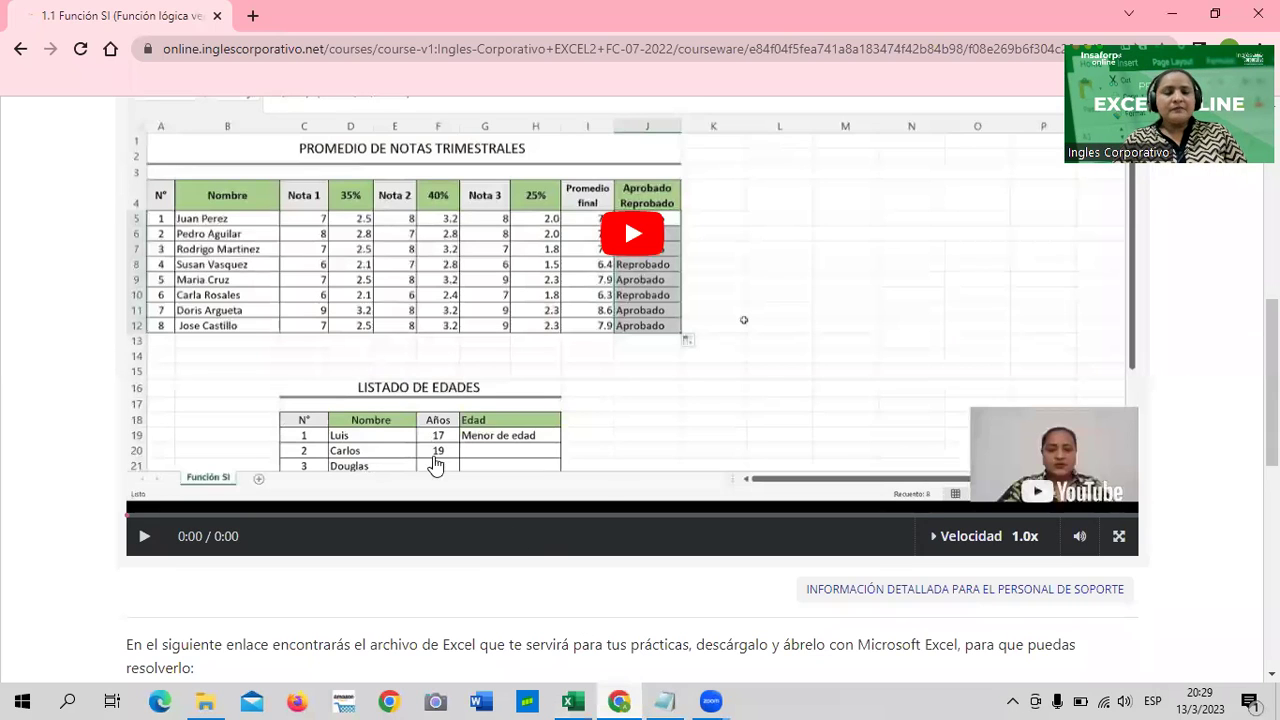
Play the Función SI lesson video and raise the sound volume to 70
scroll(336, 408, "up", 3)
scroll(336, 408, "up", 2)
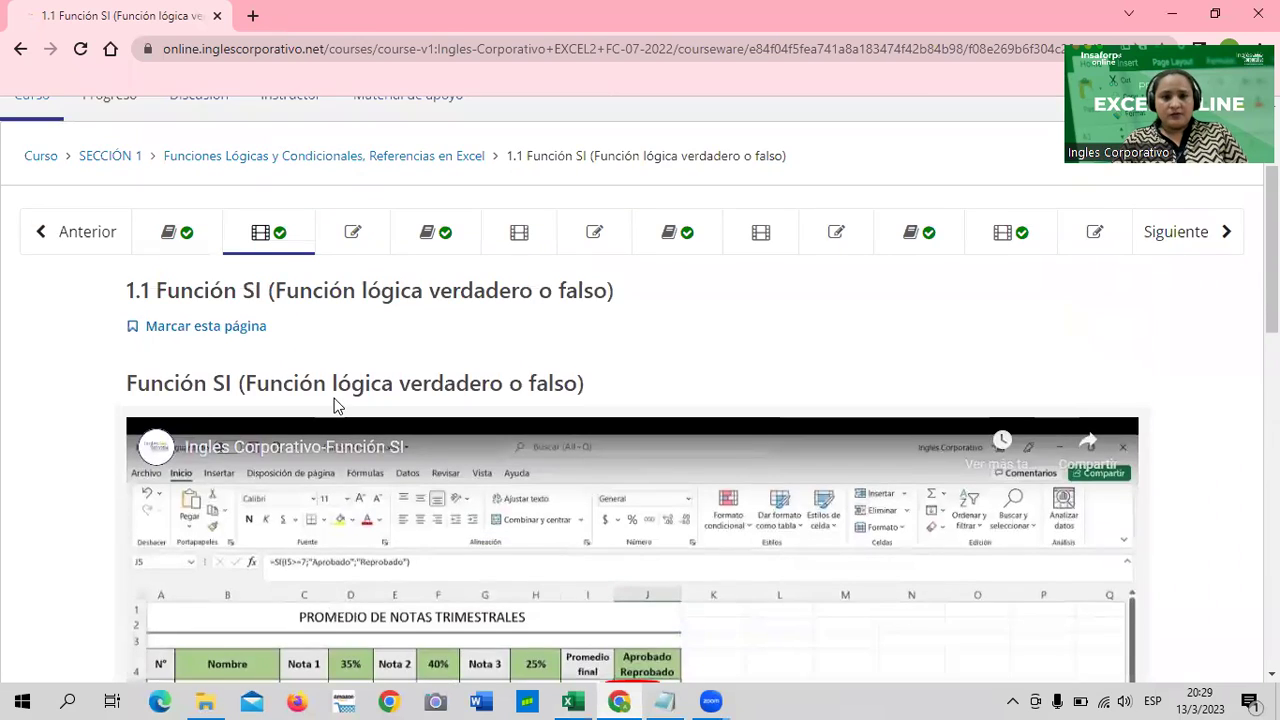
scroll(336, 408, "down", 2)
scroll(336, 406, "down", 3)
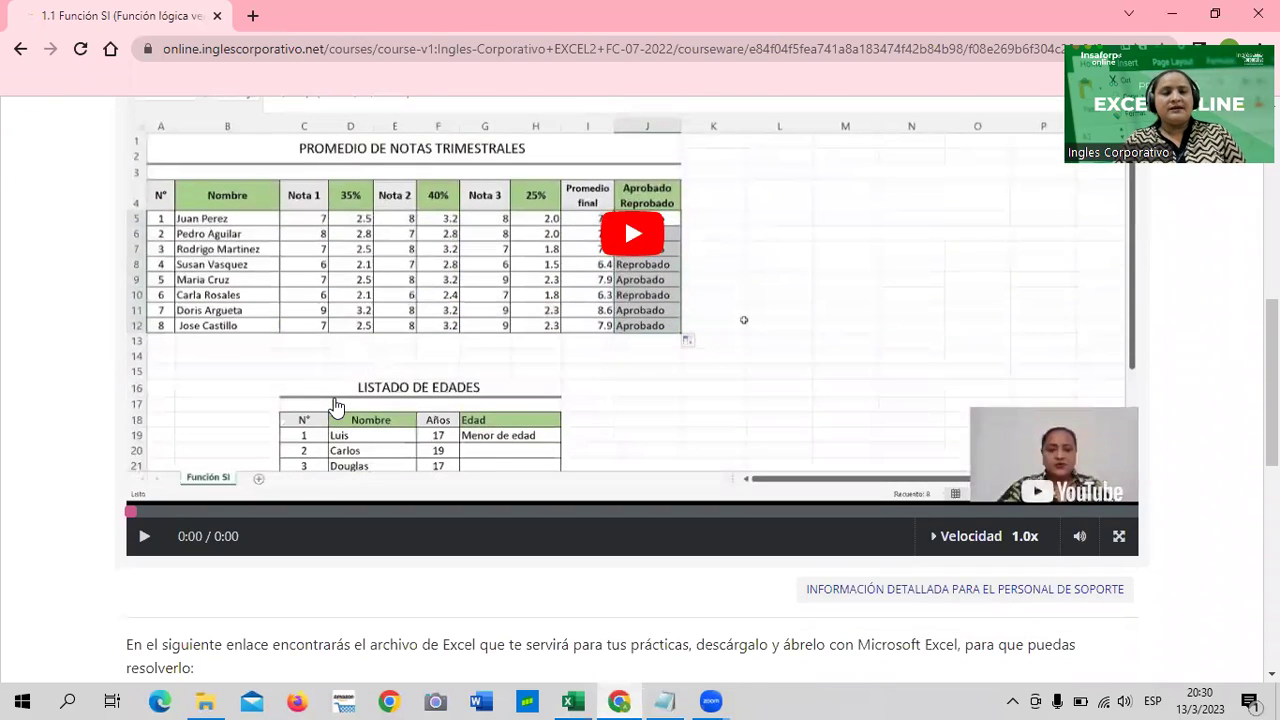
scroll(266, 578, "down", 2)
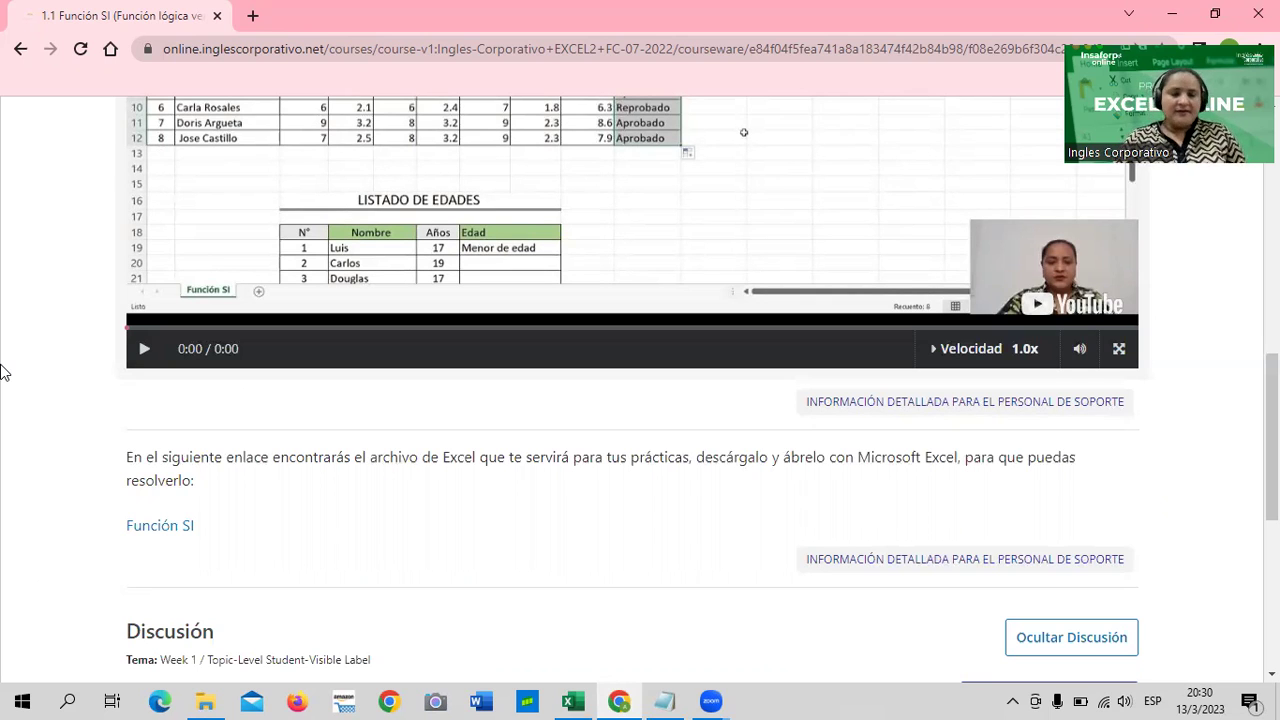
scroll(563, 463, "up", 1)
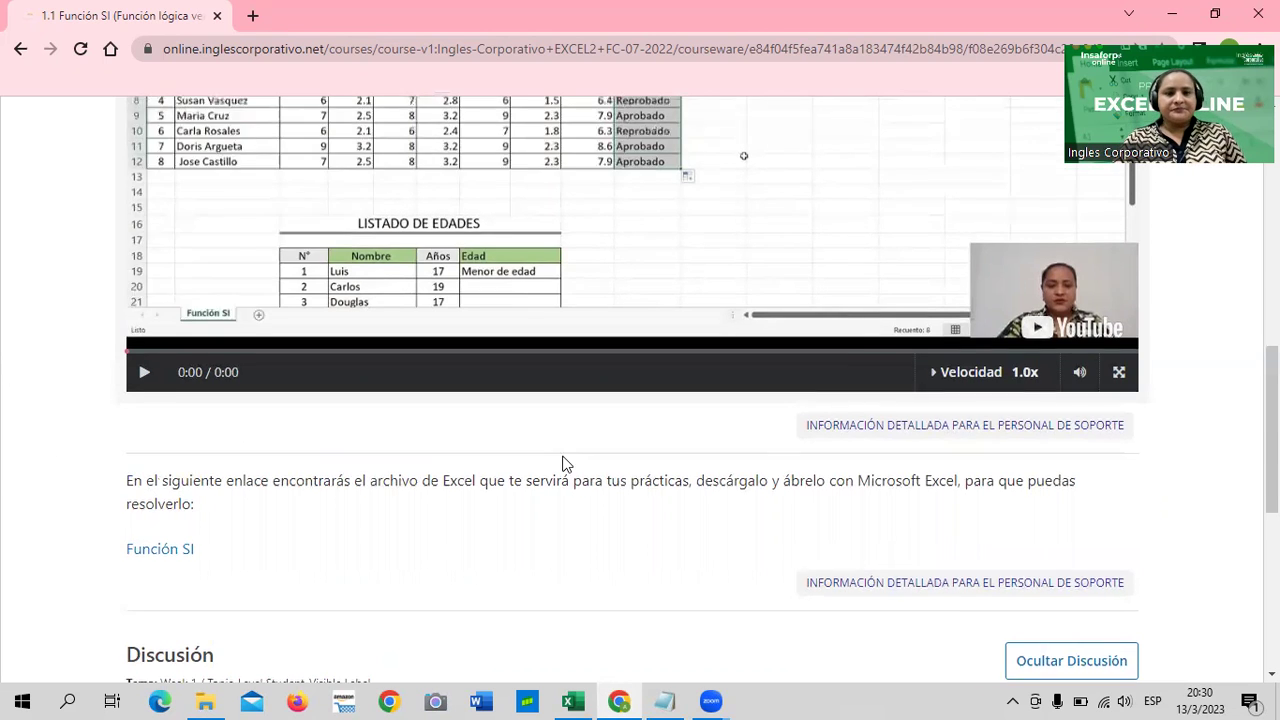
scroll(563, 463, "up", 3)
scroll(575, 404, "down", 1)
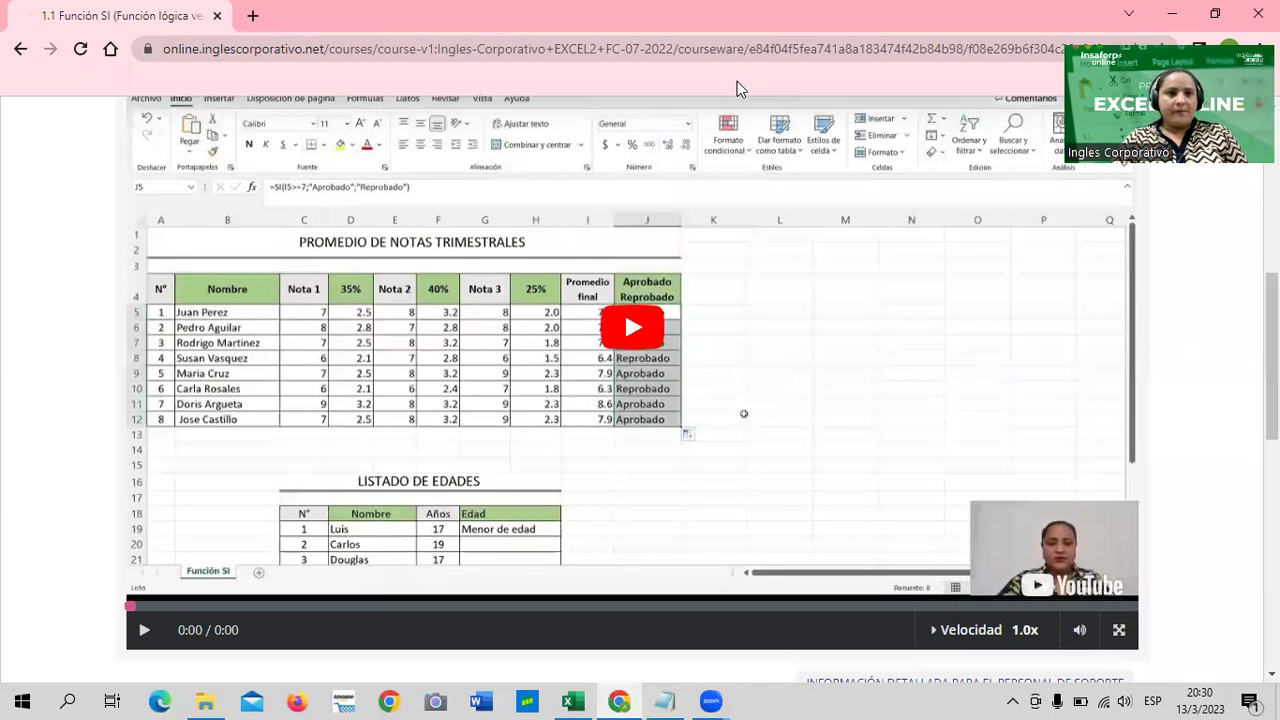
left_click(632, 327)
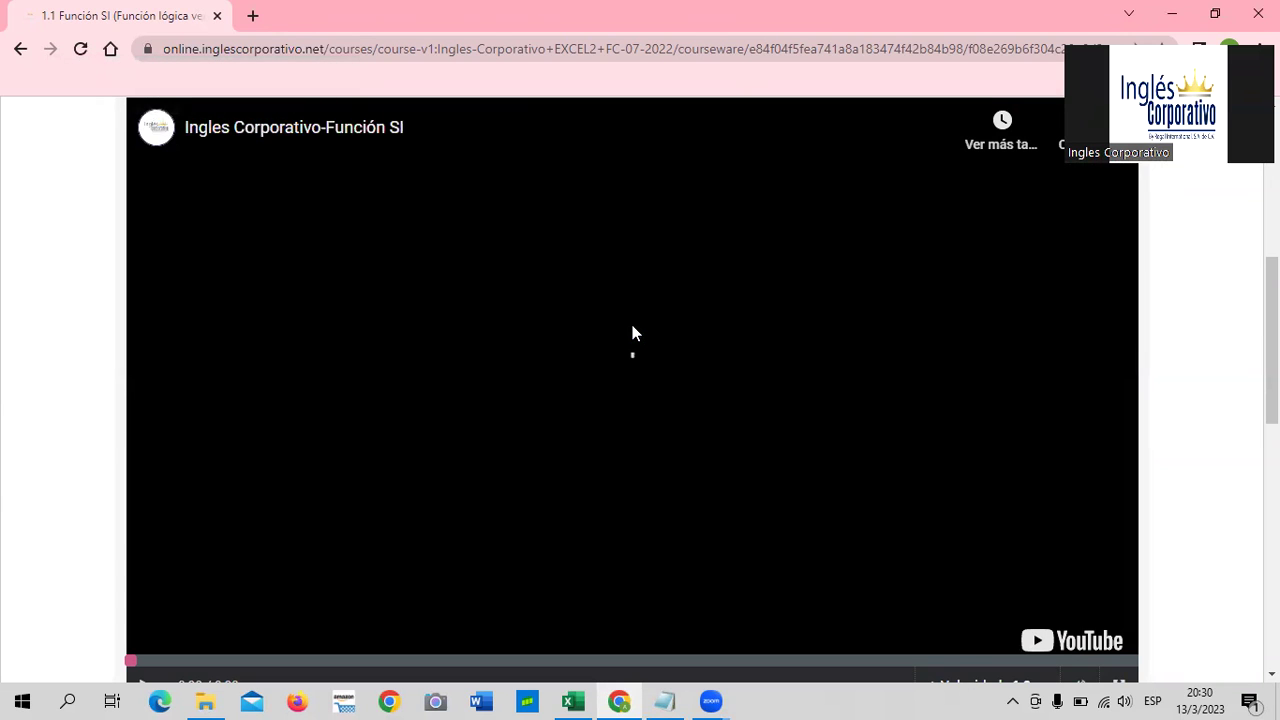
key("XF86AudioRaiseVolume")
key("XF86AudioRaiseVolume")
key("XF86AudioRaiseVolume")
key("XF86AudioRaiseVolume")
key("XF86AudioRaiseVolume")
key("XF86AudioRaiseVolume")
key("XF86AudioRaiseVolume")
key("XF86AudioRaiseVolume")
key("XF86AudioRaiseVolume")
key("XF86AudioRaiseVolume")
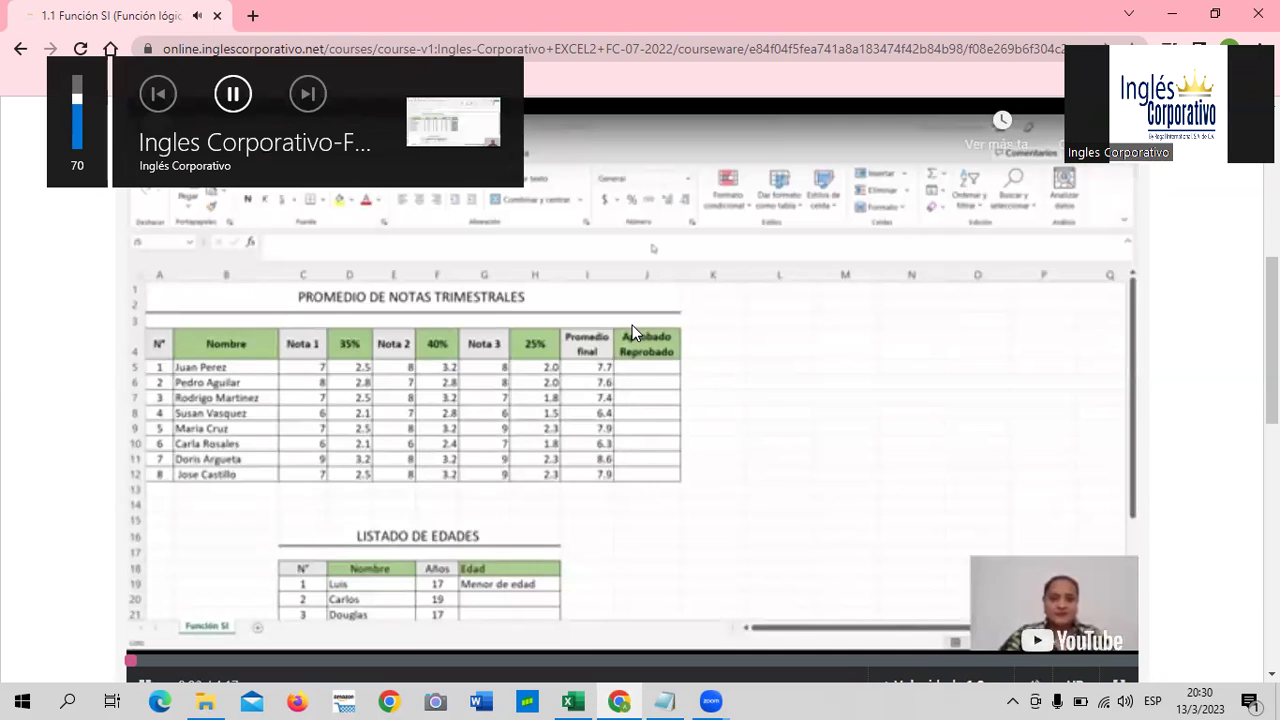
key("XF86AudioRaiseVolume")
key("XF86AudioRaiseVolume")
key("XF86AudioRaiseVolume")
key("XF86AudioRaiseVolume")
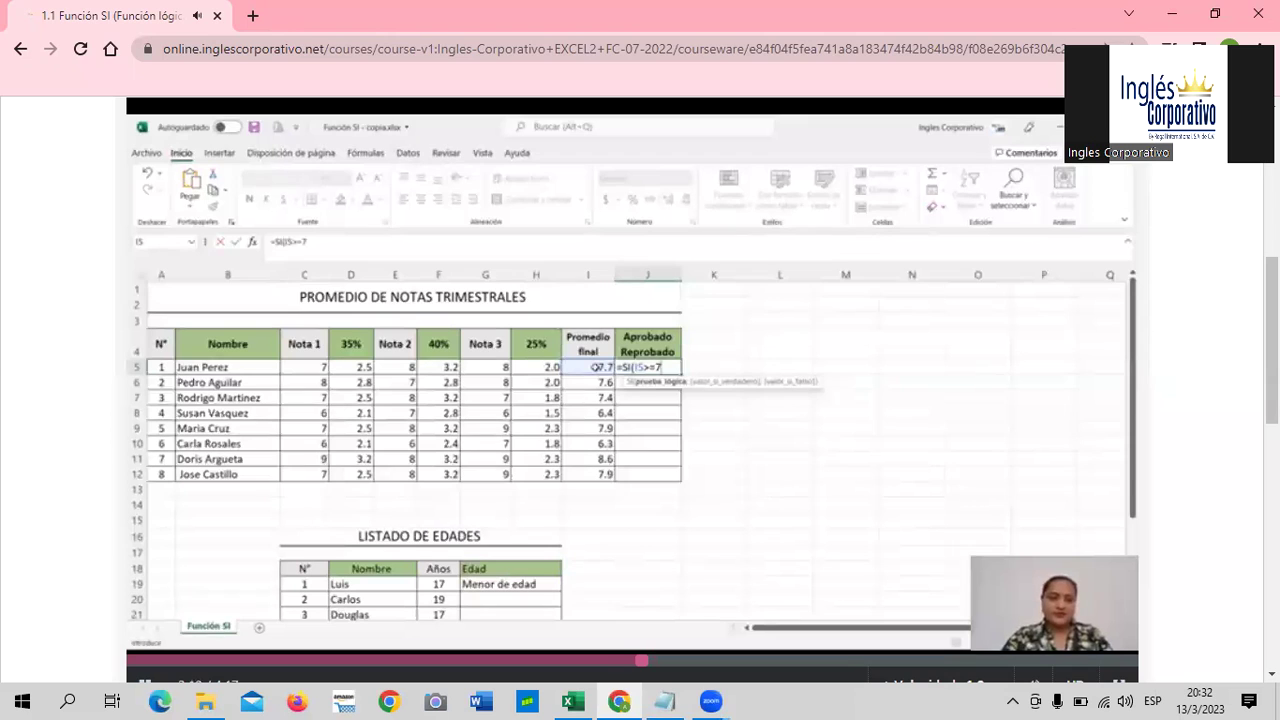
key("XF86MonBrightnessDown")
key("XF86MonBrightnessUp")
key("XF86MonBrightnessUp")
key("XF86MonBrightnessDown")
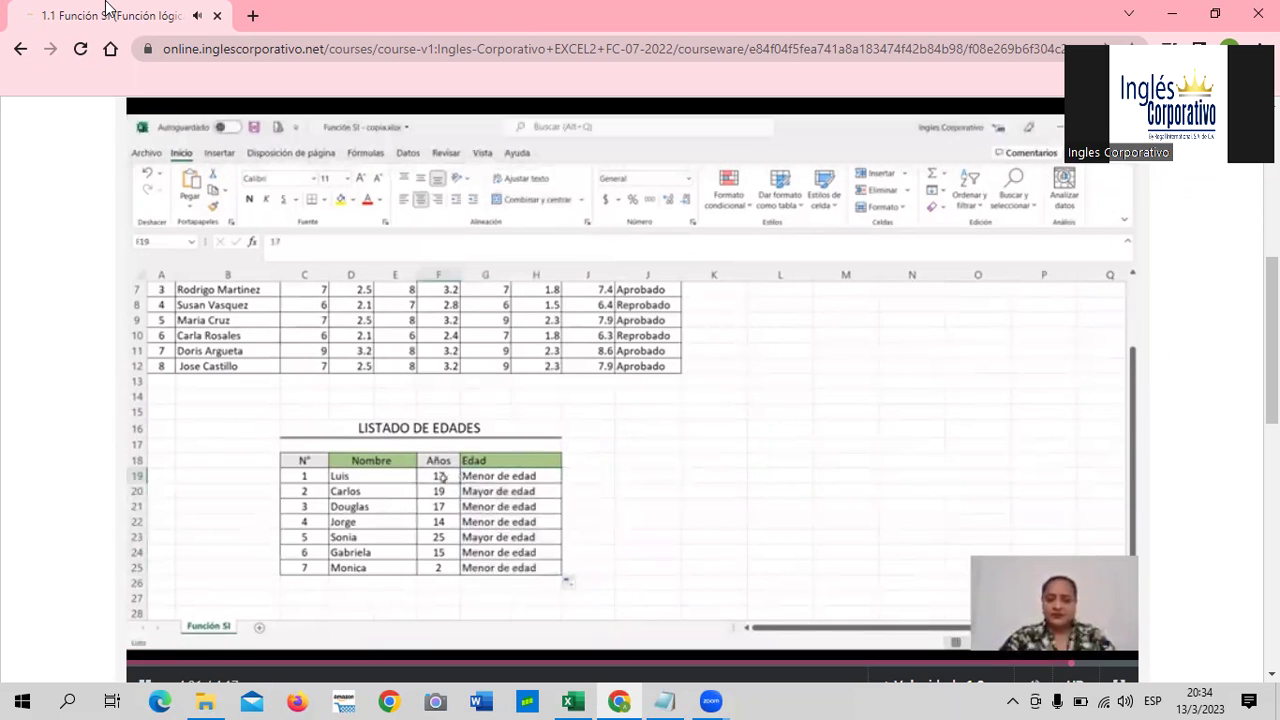
Turn the computer's volume down as the Función SI video reaches its end screen
key("alt+v")
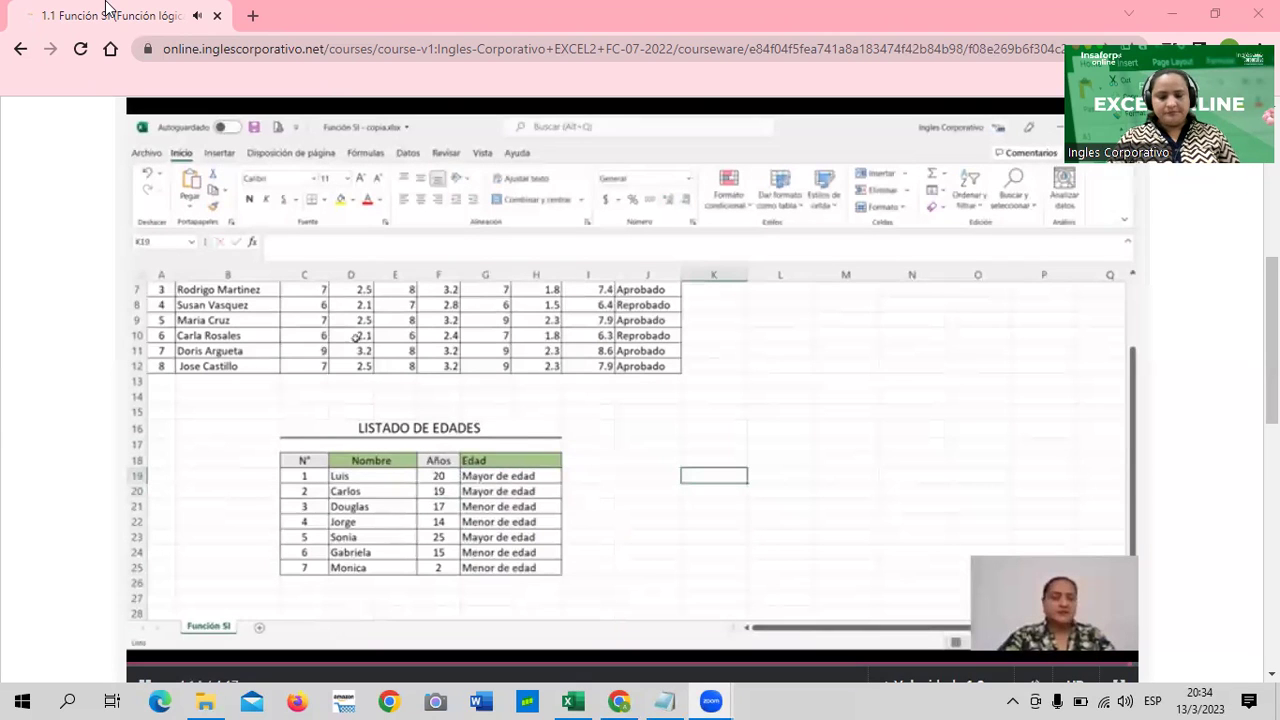
mouse_move(354, 178)
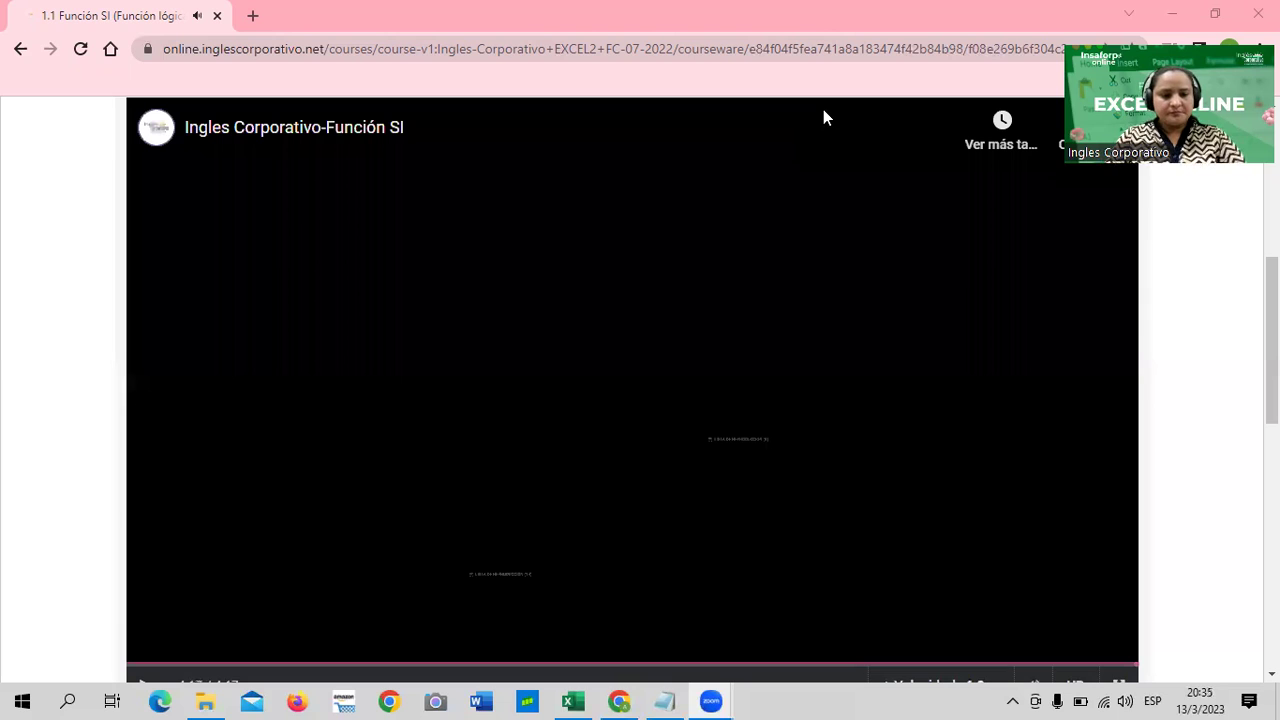
key("XF86AudioRaiseVolume")
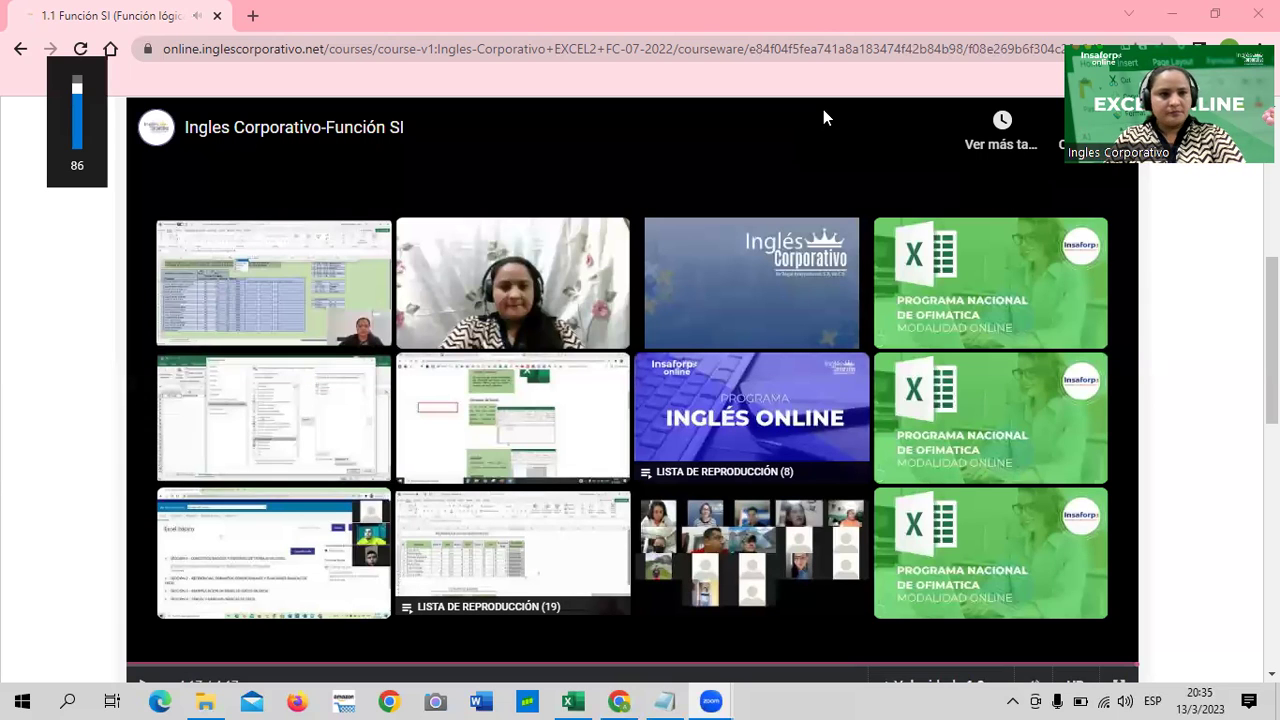
key("XF86AudioLowerVolume")
key("XF86AudioLowerVolume")
key("XF86AudioLowerVolume")
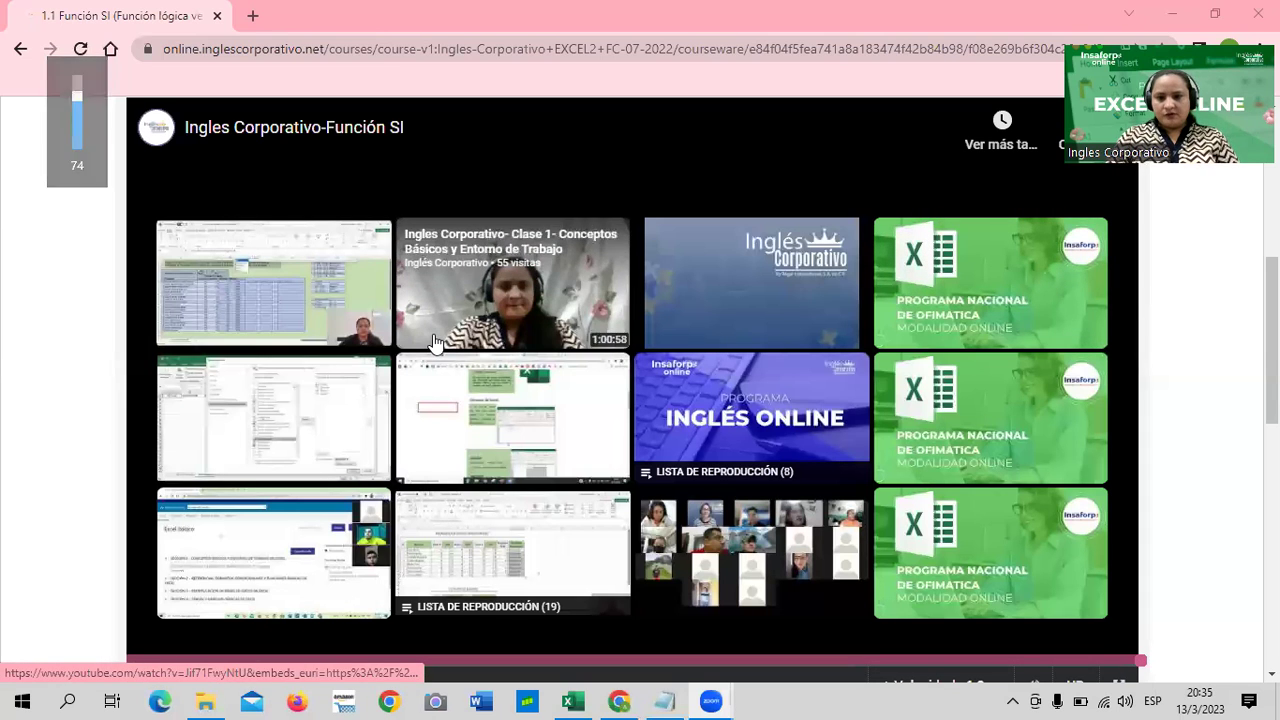
left_click(572, 700)
left_click(962, 348)
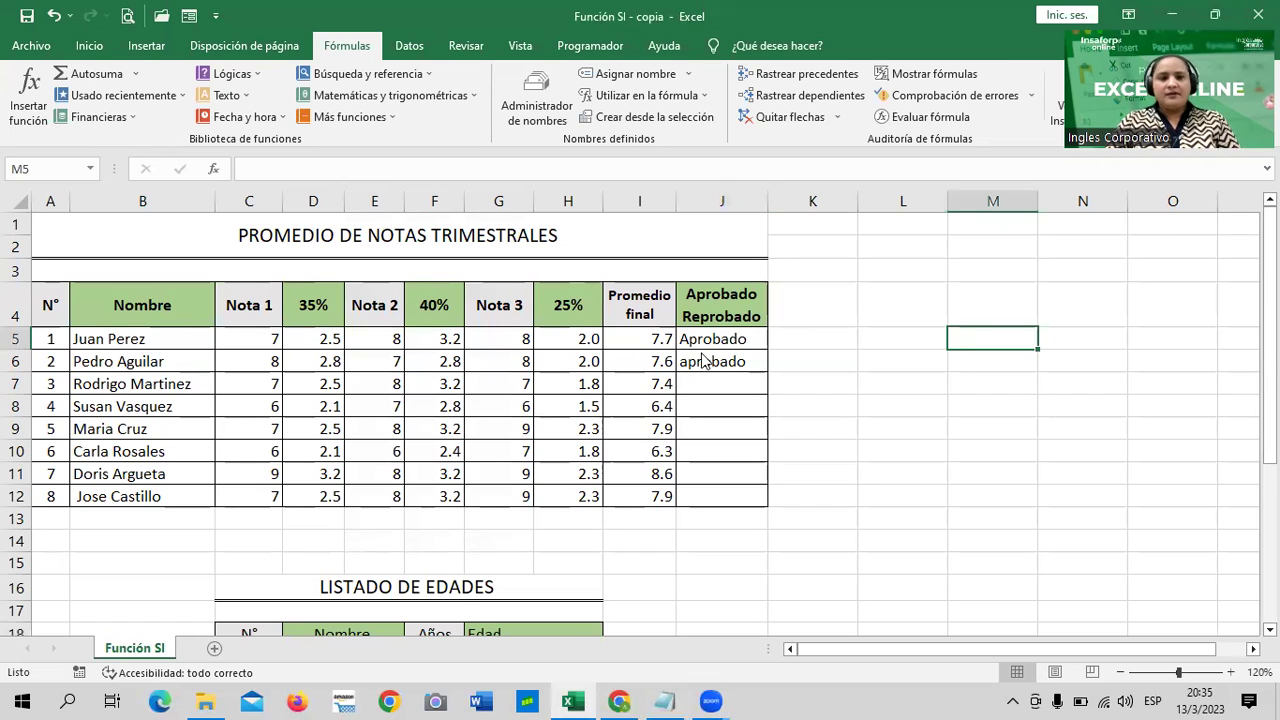
left_click(874, 389)
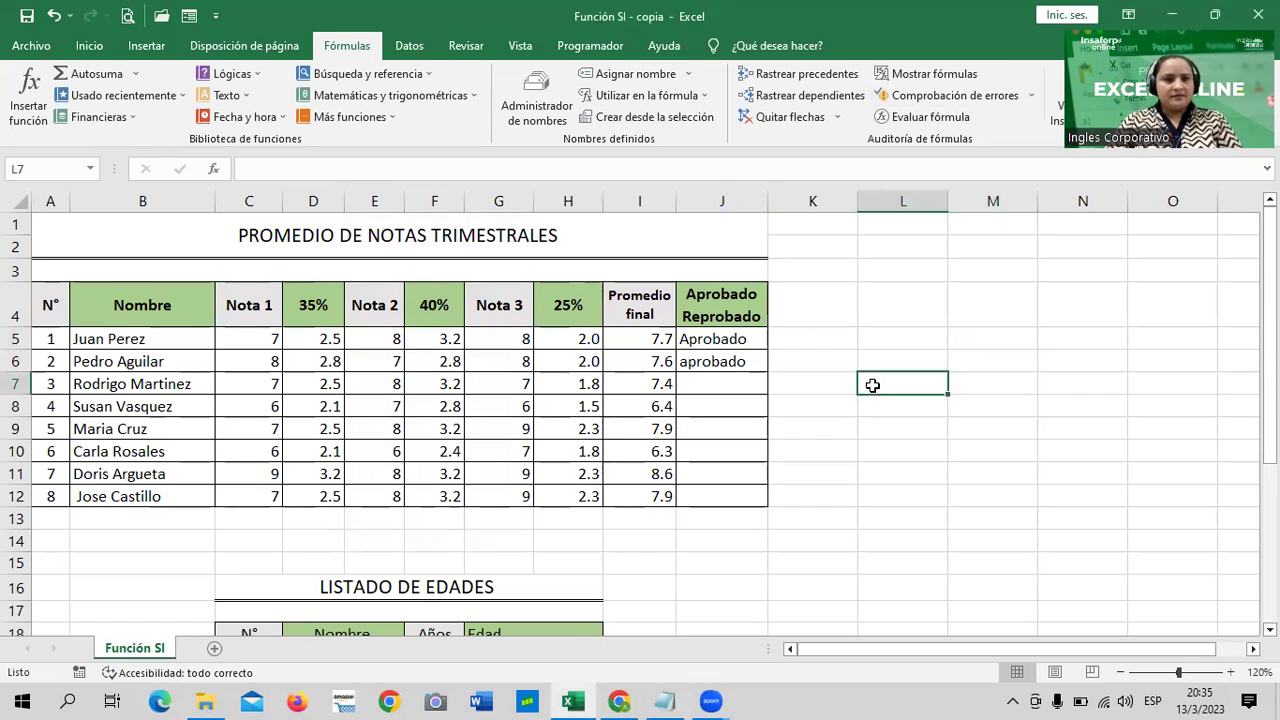
left_click(897, 299)
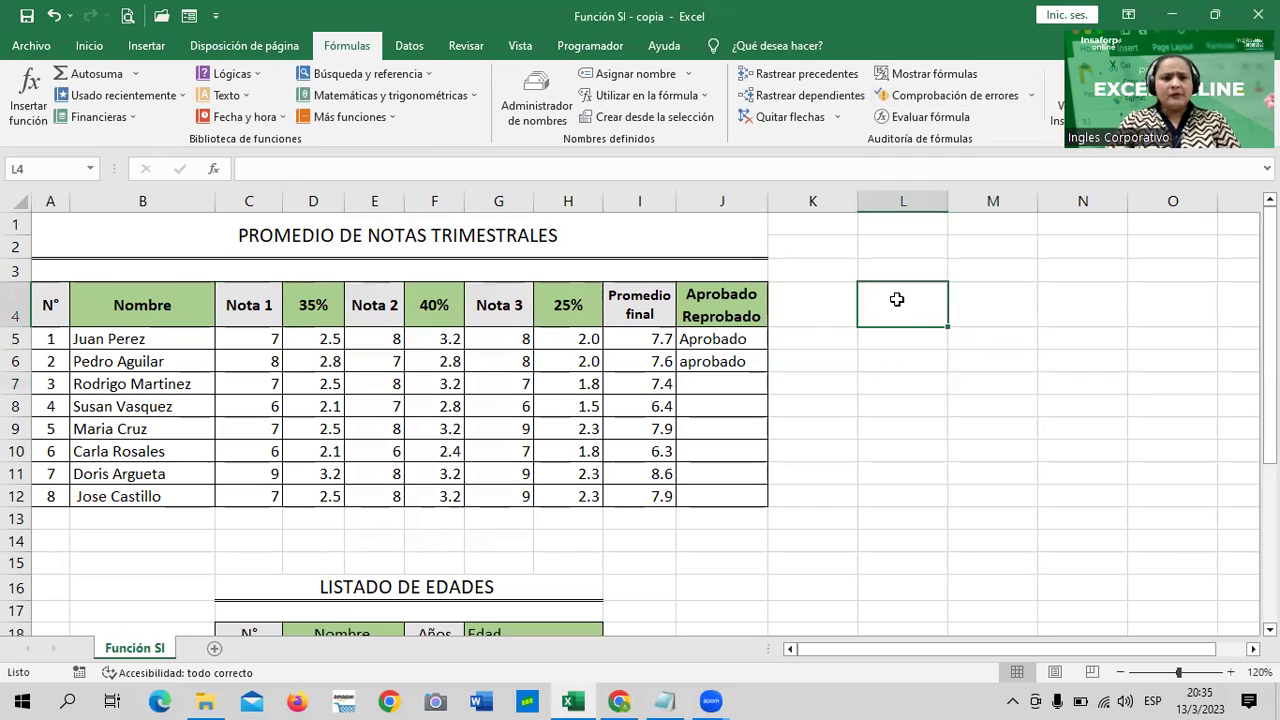
left_click(720, 345)
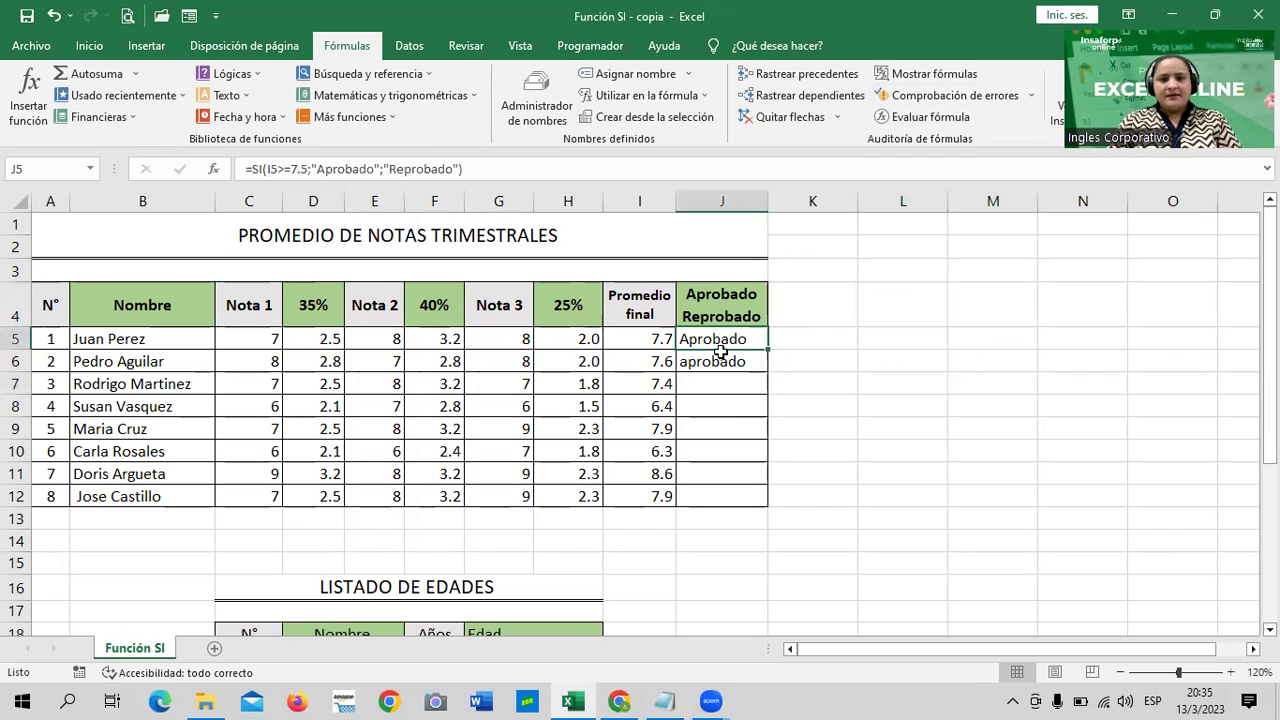
left_click_drag(720, 350, 718, 362)
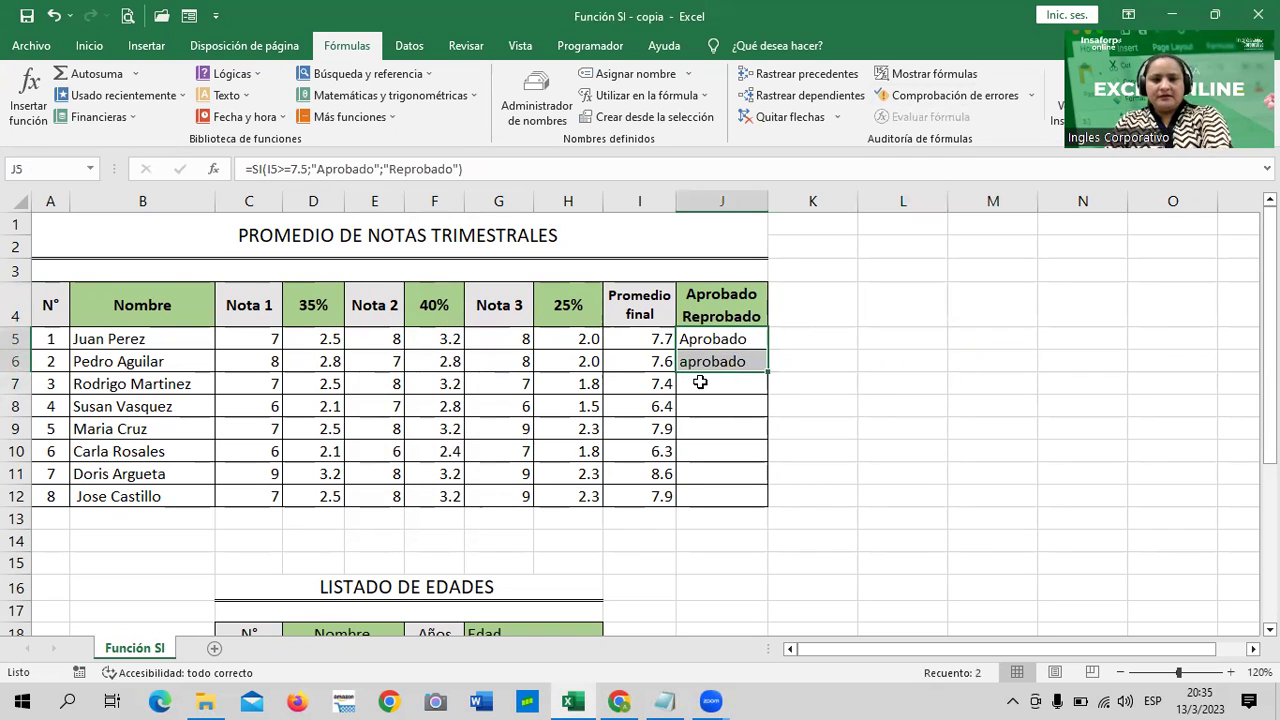
key("Delete")
left_click(948, 433)
scroll(625, 512, "down", 2)
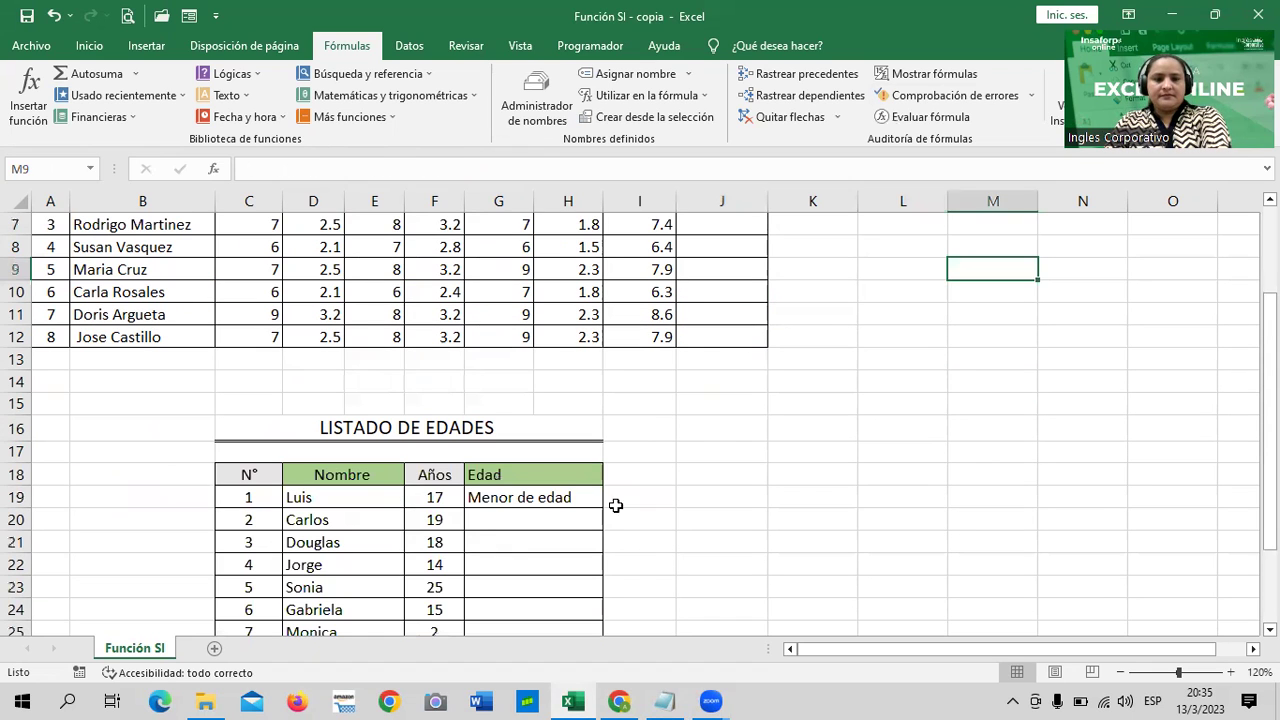
left_click(574, 500)
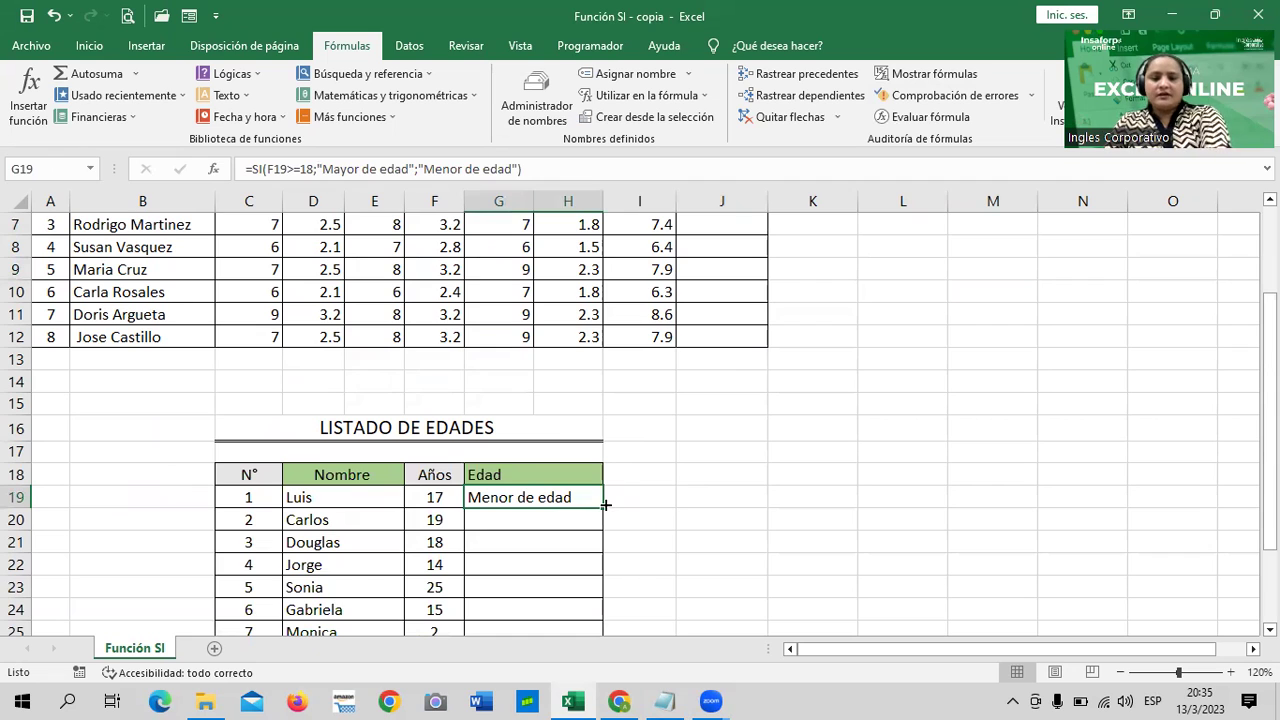
key("Delete")
left_click(835, 428)
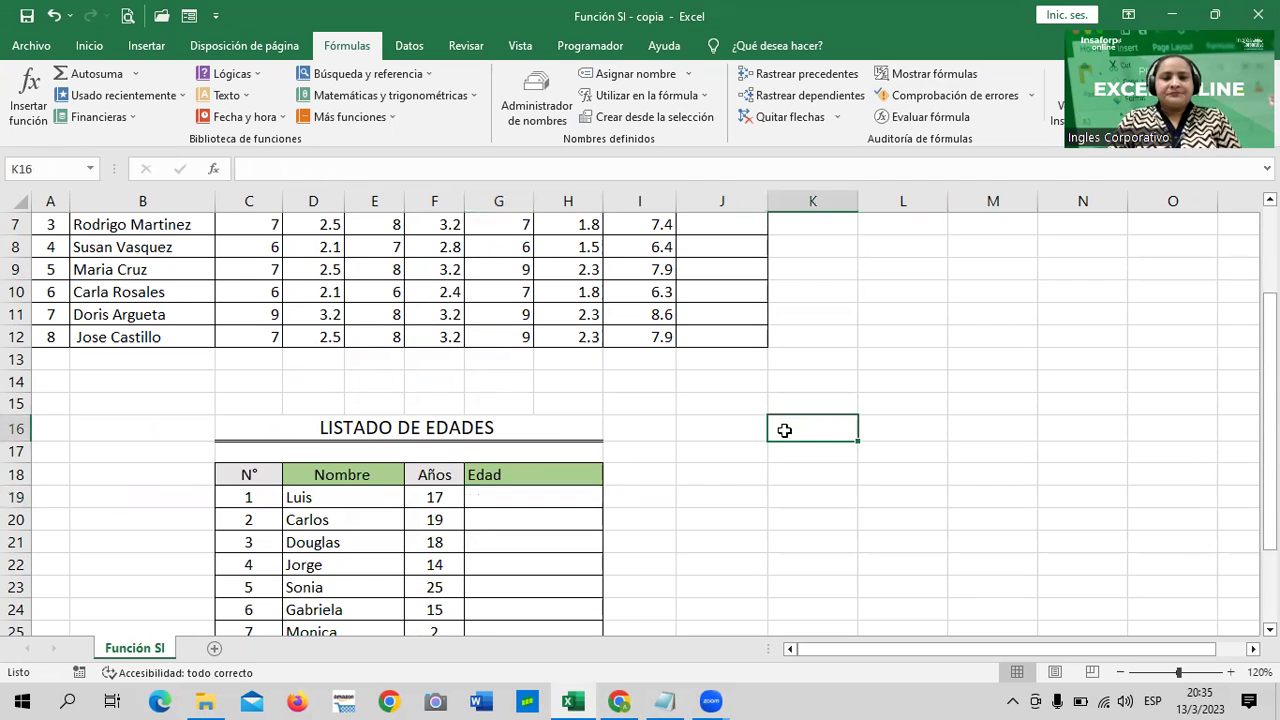
left_click(674, 467)
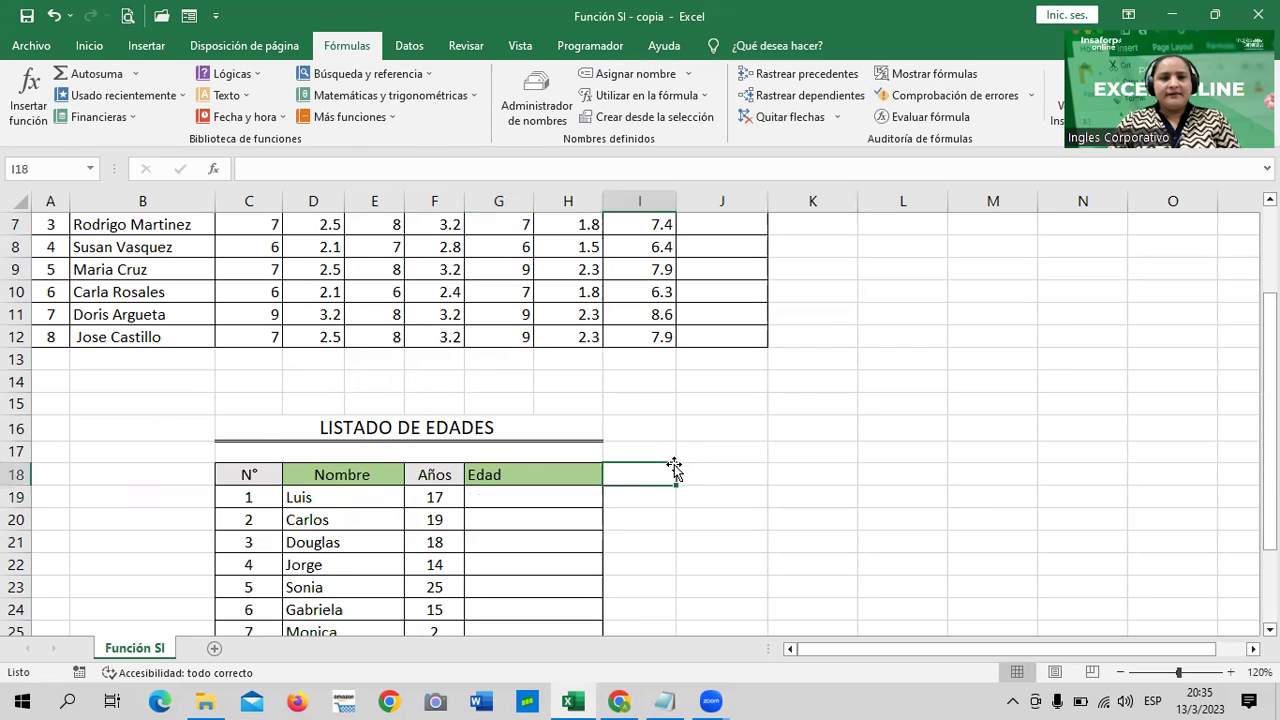
scroll(774, 460, "up", 2)
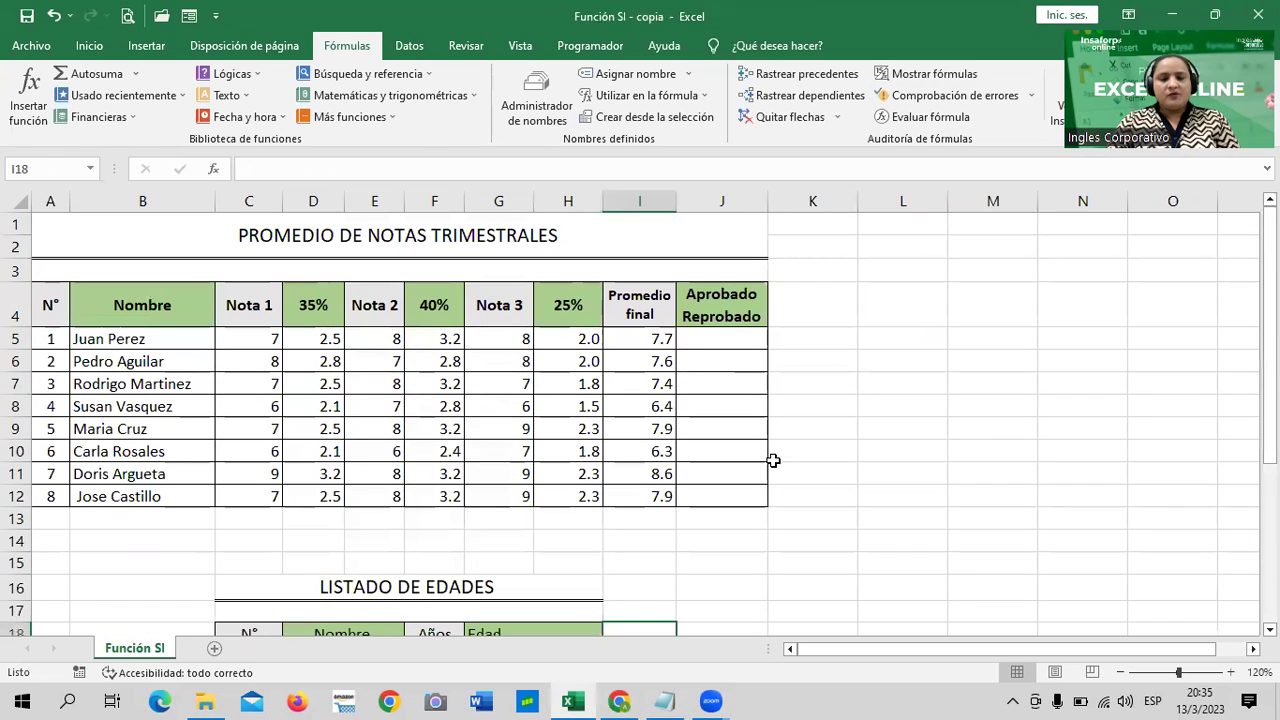
left_click(716, 341)
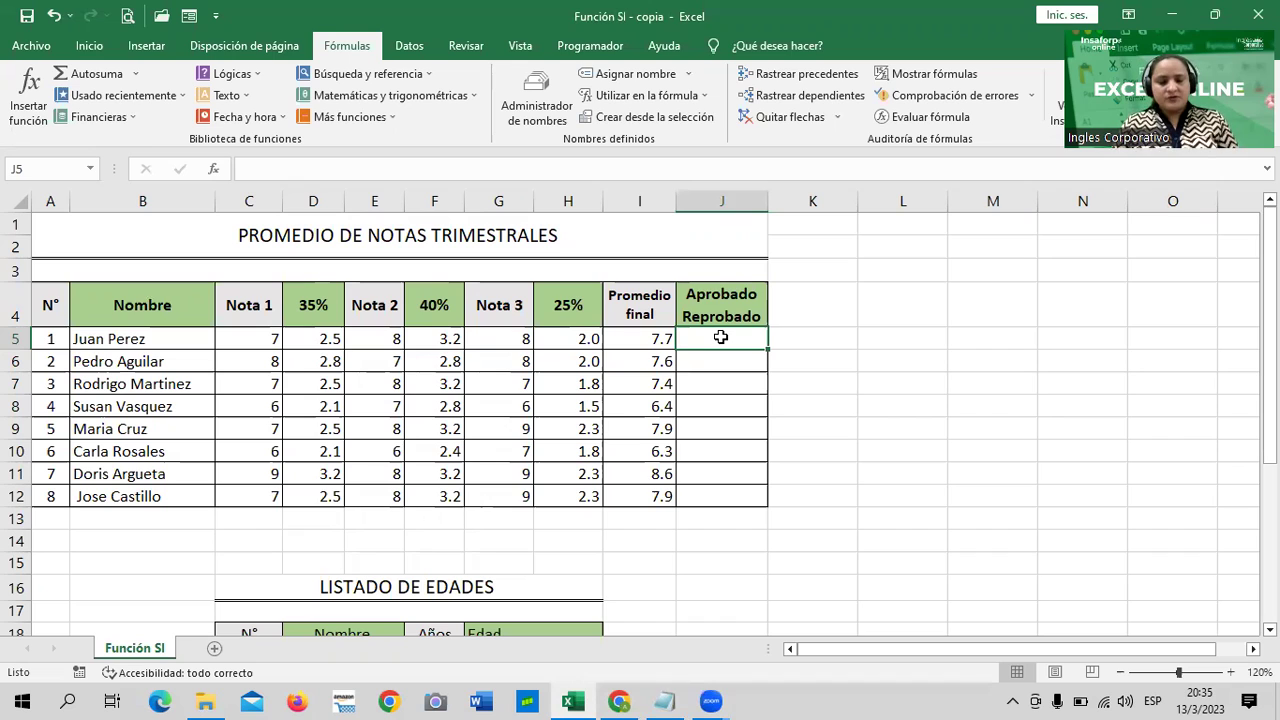
key("XF86MonBrightnessUp")
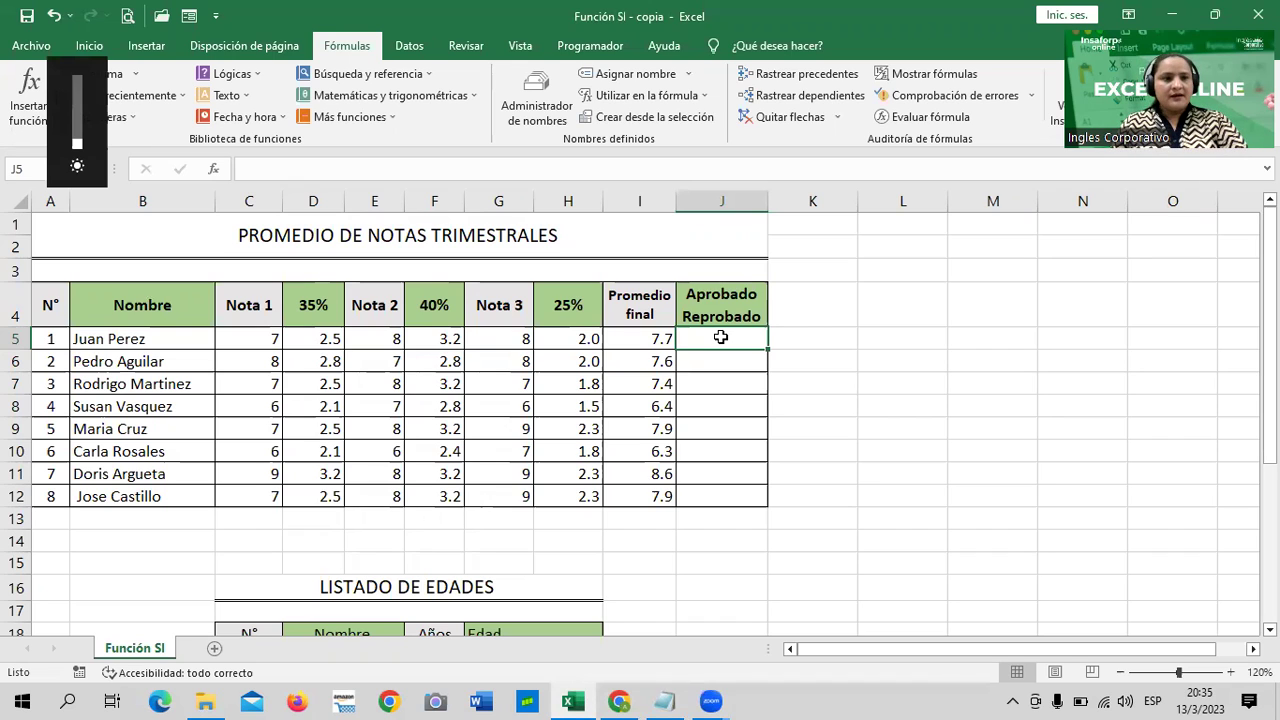
key("XF86MonBrightnessUp")
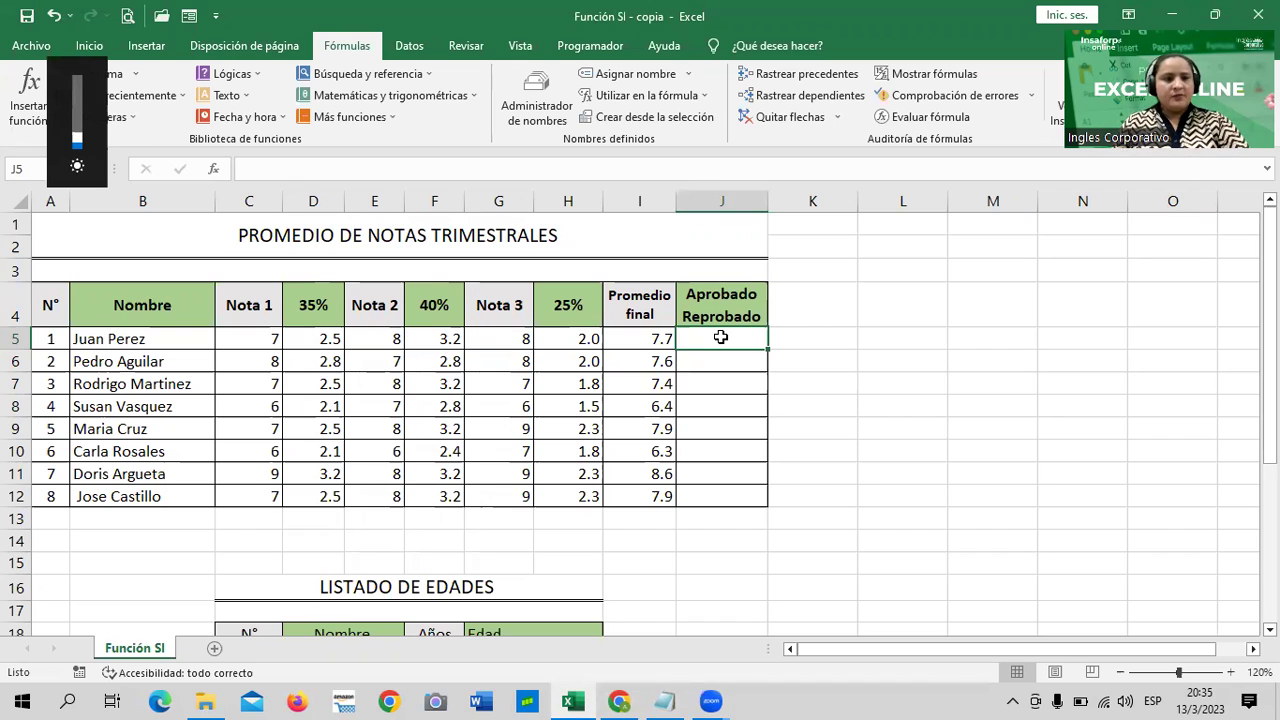
left_click(932, 374)
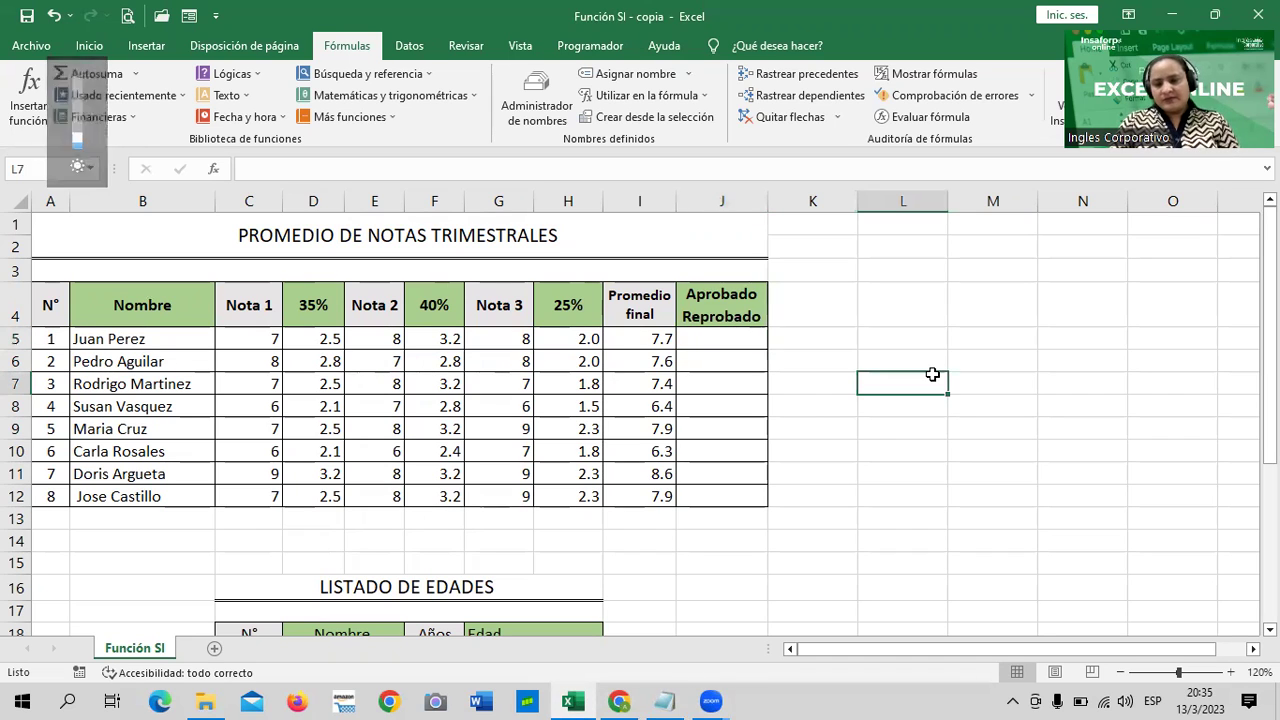
left_click(718, 345)
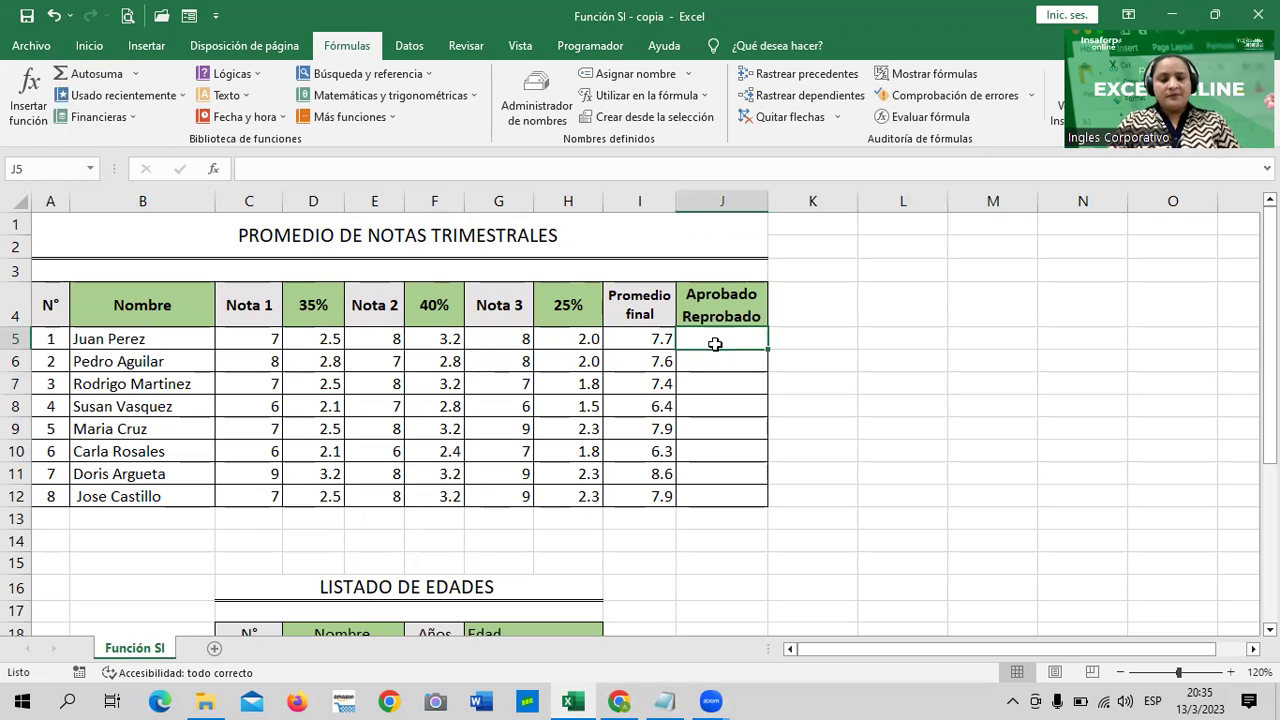
scroll(677, 538, "down", 2)
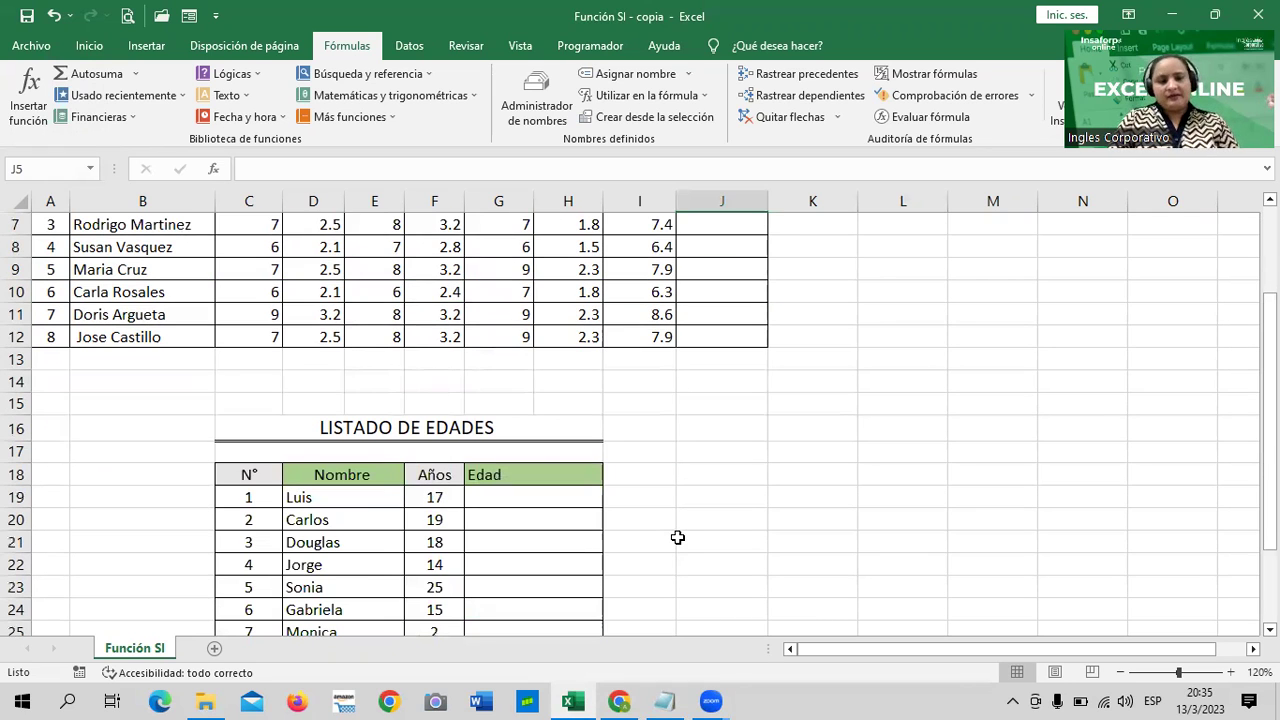
scroll(677, 538, "up", 2)
left_click(886, 344)
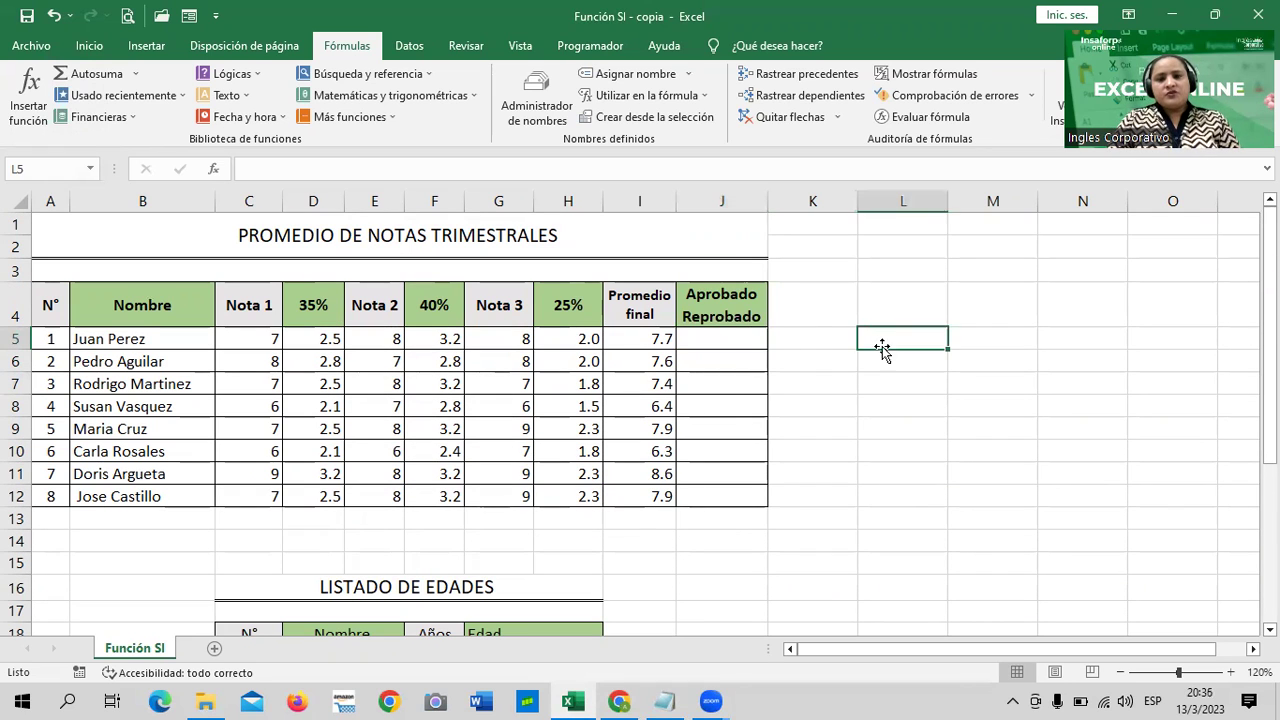
left_click(735, 339)
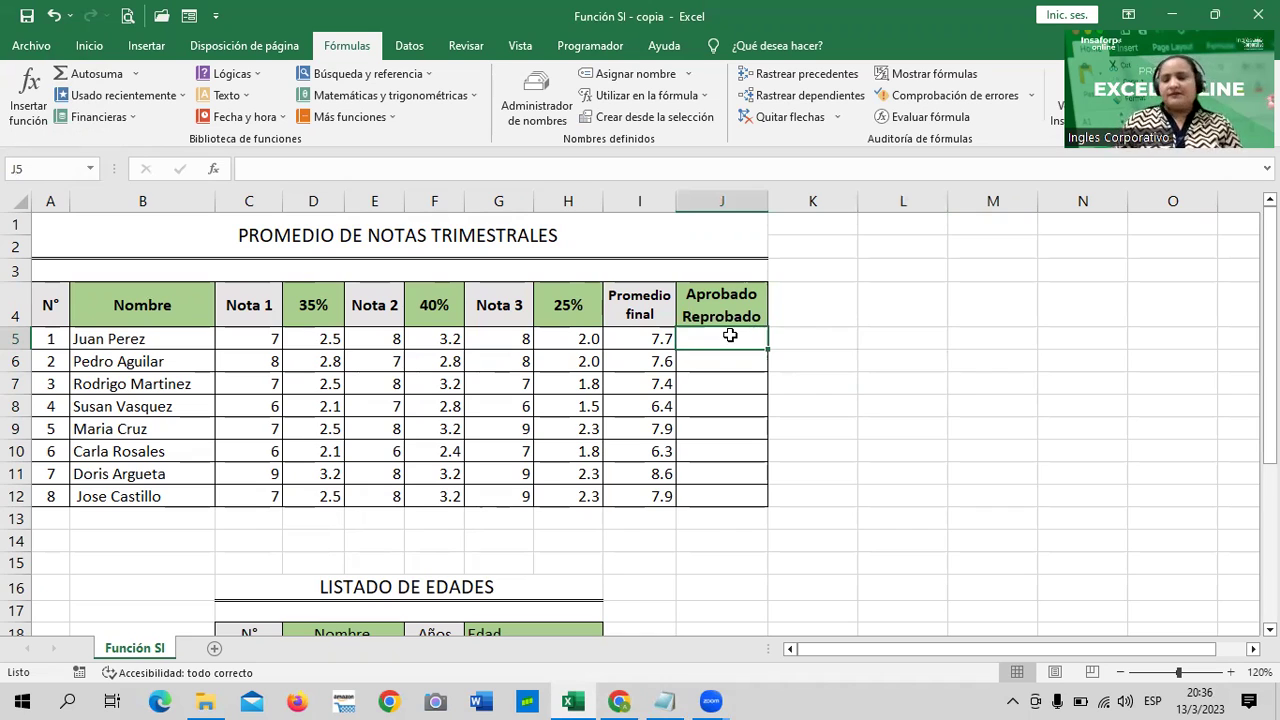
left_click(924, 466)
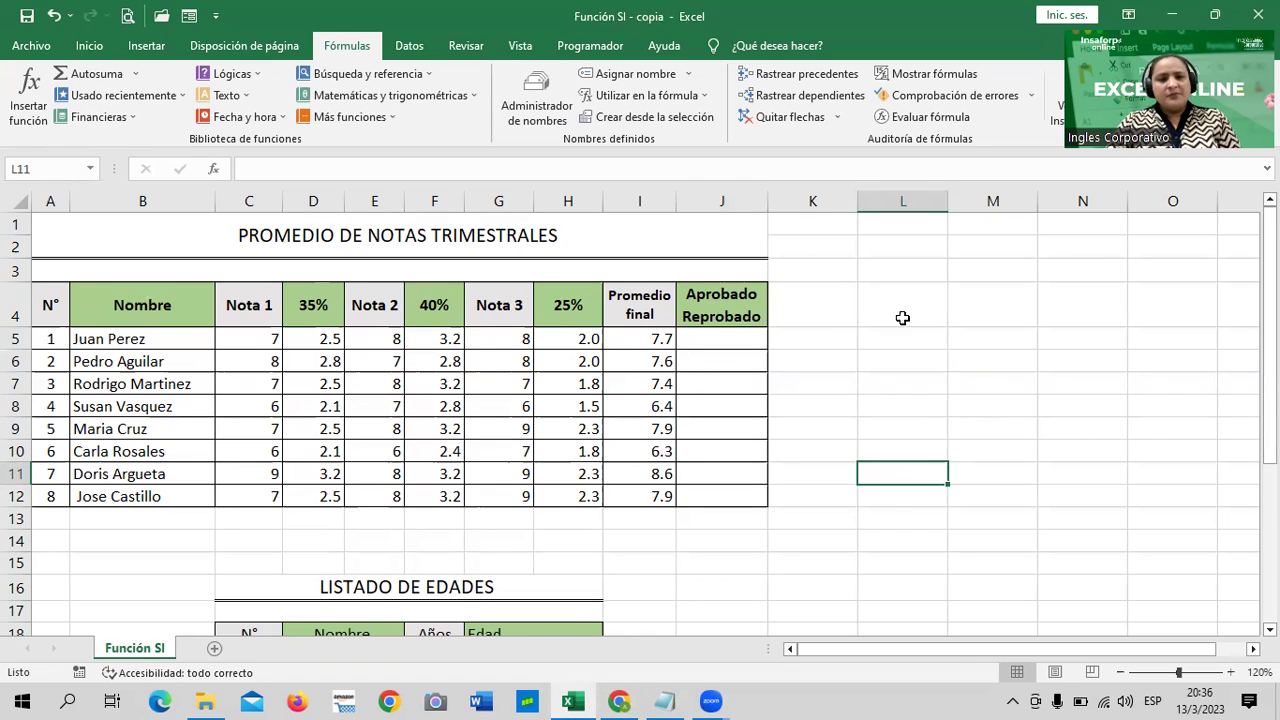
left_click(741, 339)
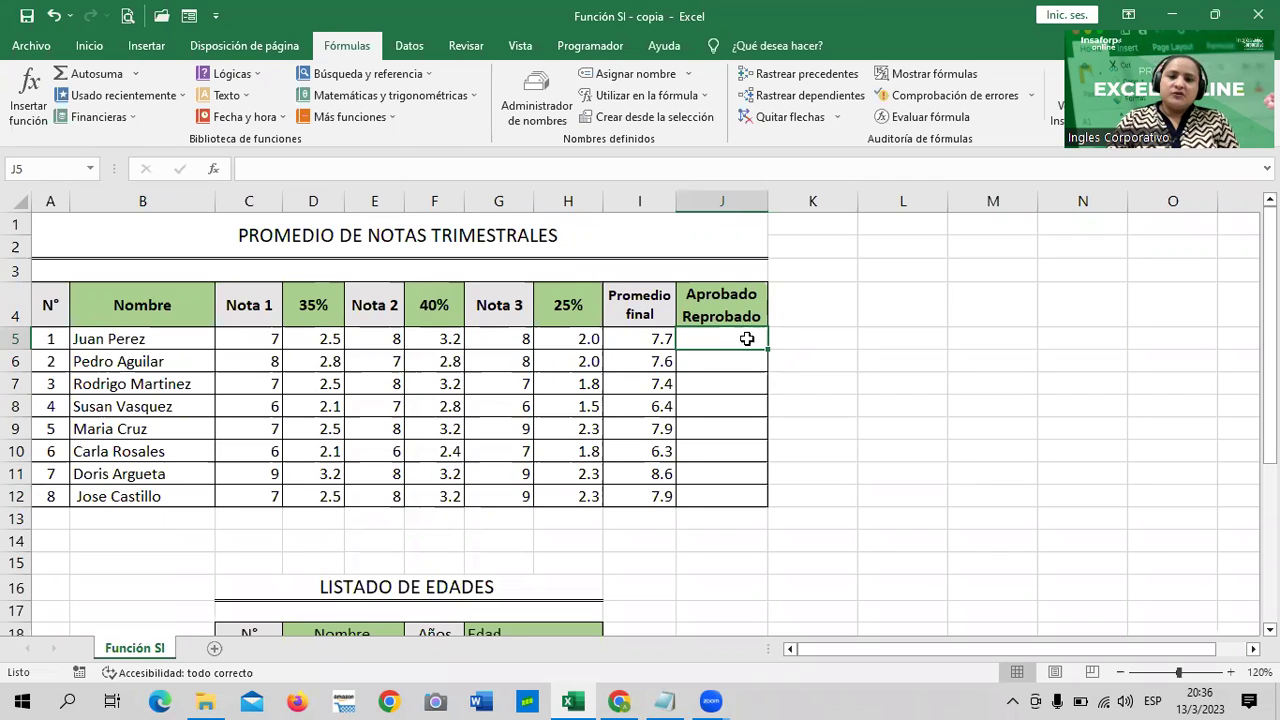
left_click(807, 339)
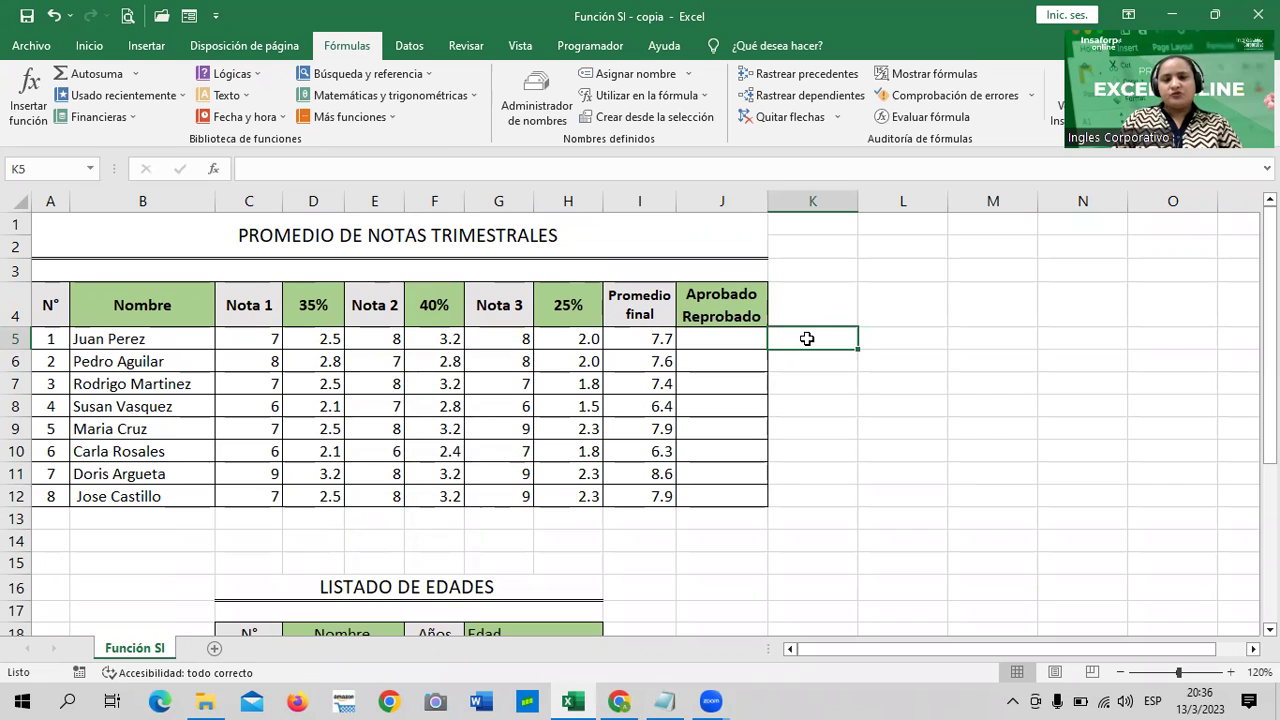
left_click(512, 344)
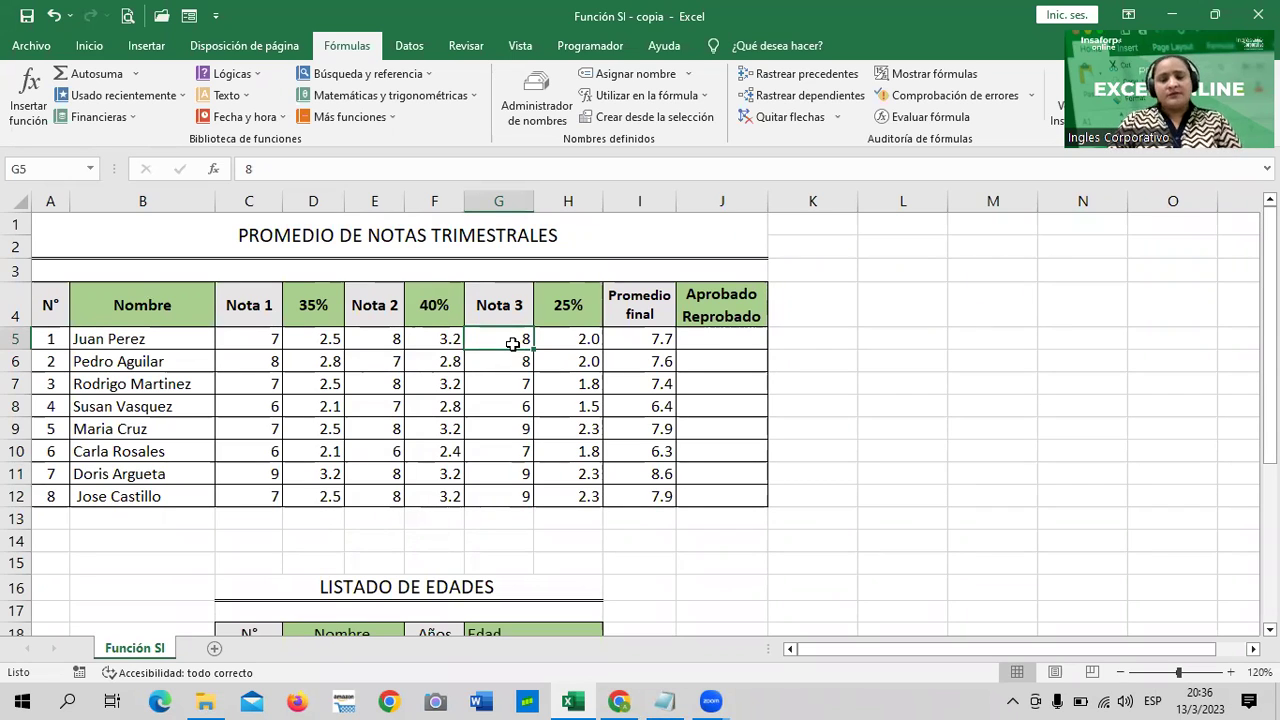
left_click(838, 404)
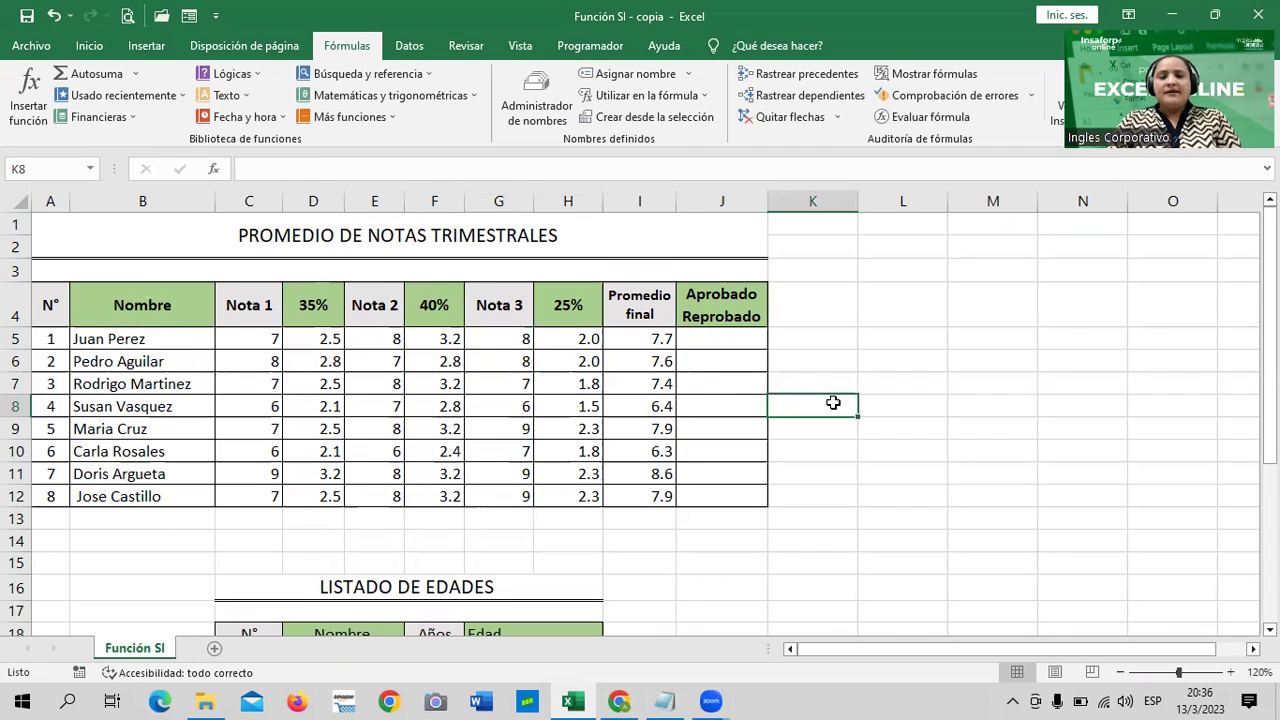
left_click(730, 336)
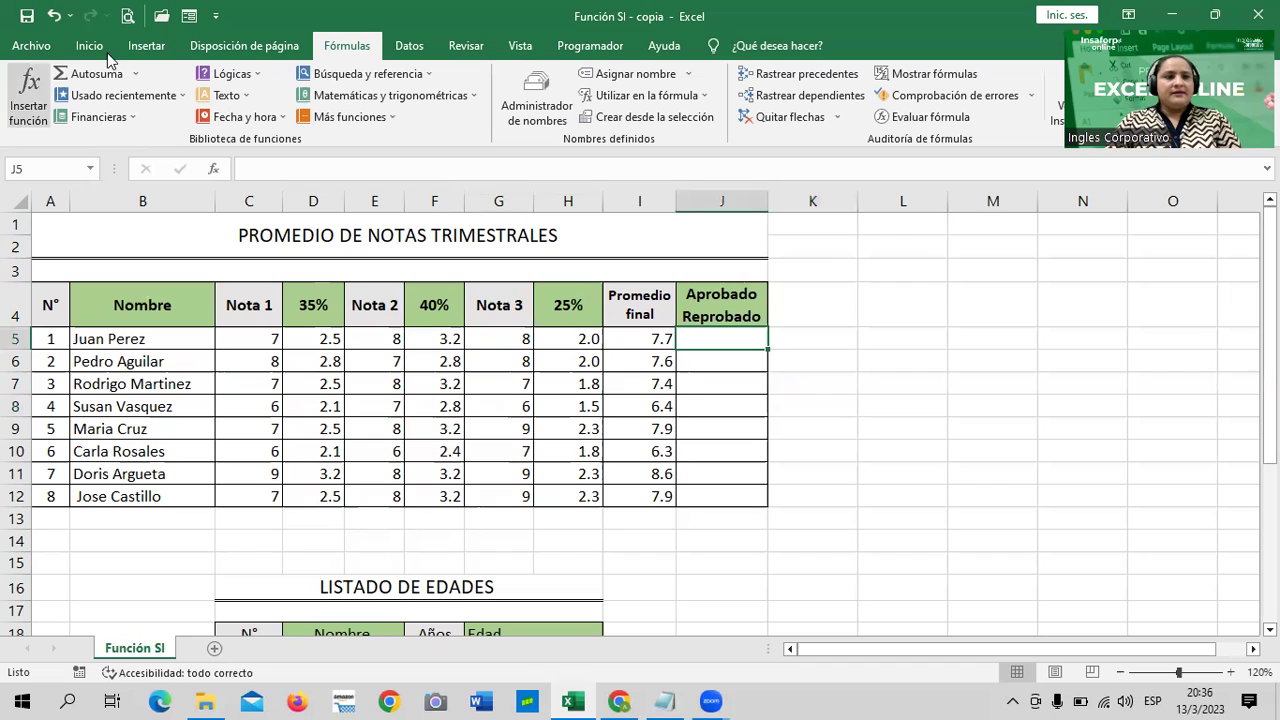
Undo twice to restore results in J5:J6, then clear the lowercase aprobado from J6
left_click(53, 16)
left_click(55, 17)
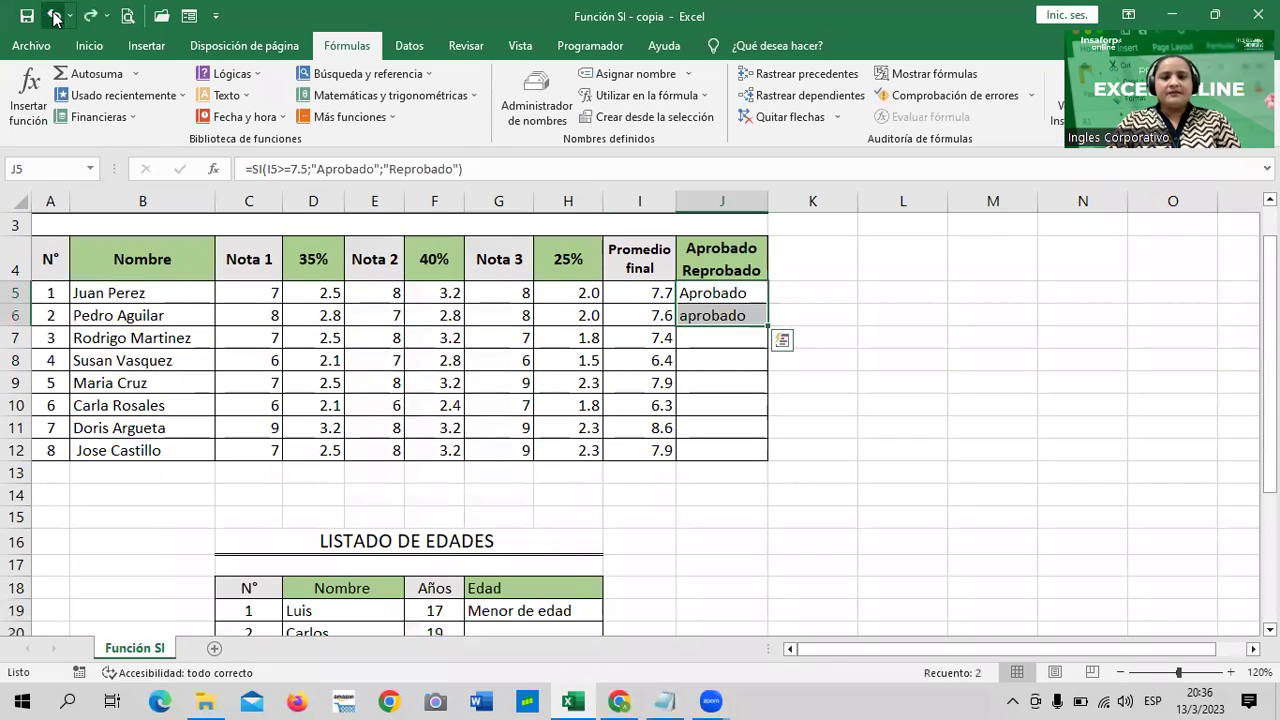
left_click(716, 320)
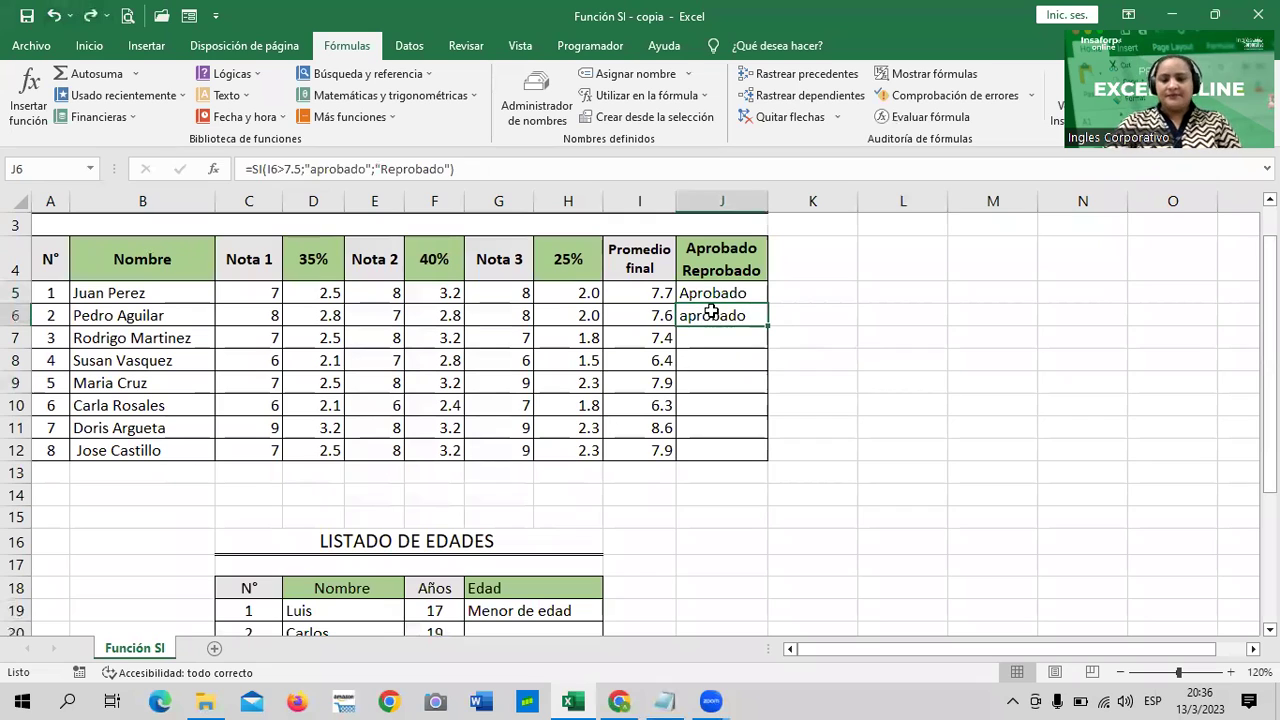
key("Delete")
left_click(874, 378)
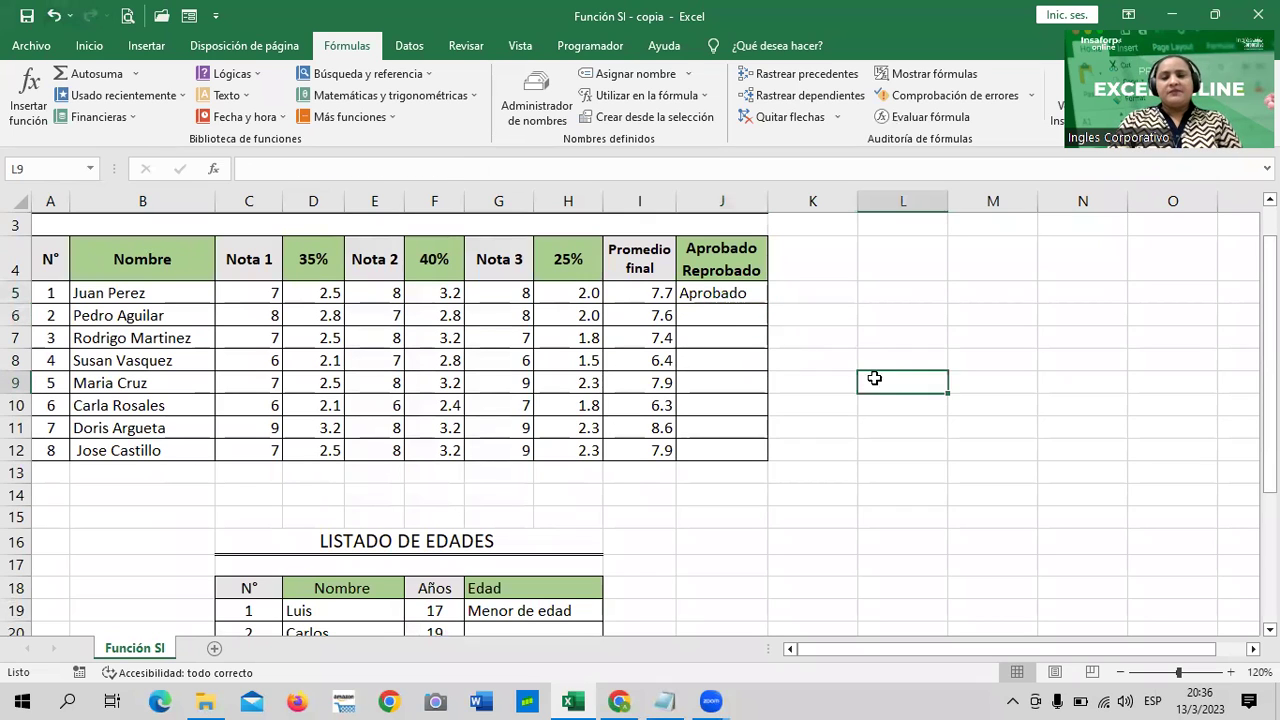
Select J5 to show its =SI(I5>=7.5;"Aprobado";"Reprobado") formula
left_click(722, 292)
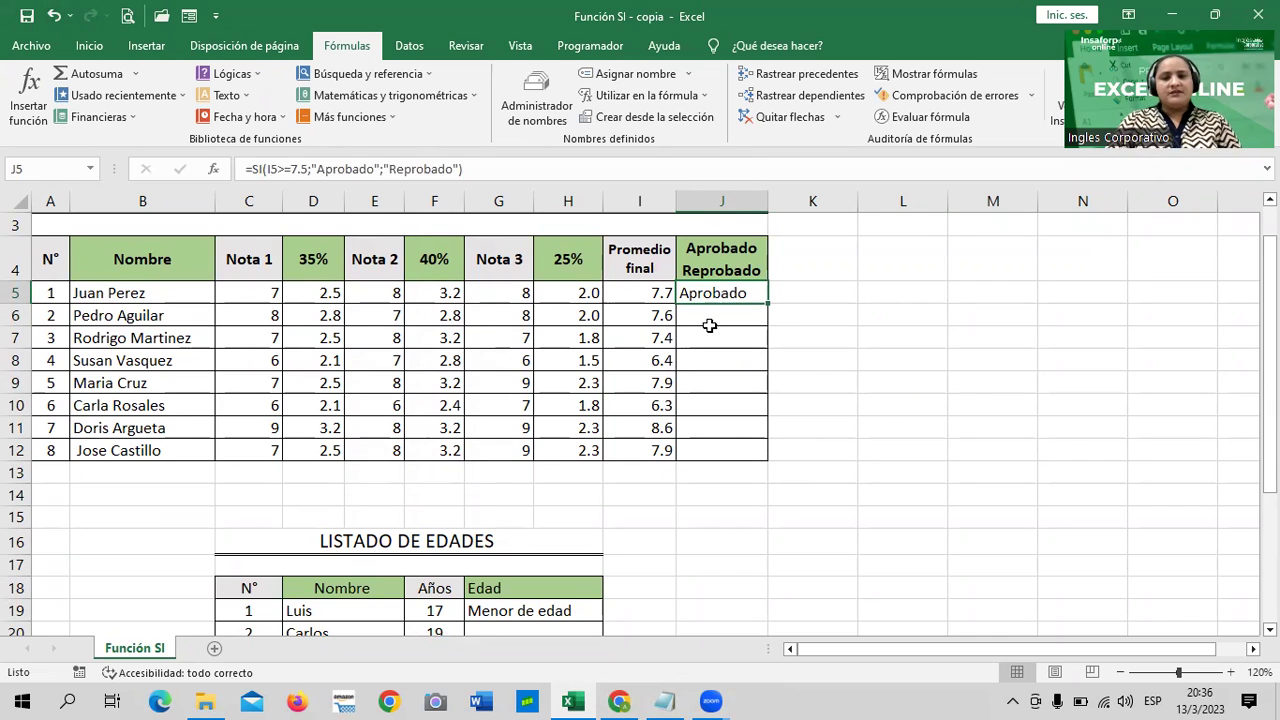
left_click(1078, 442)
left_click(752, 300)
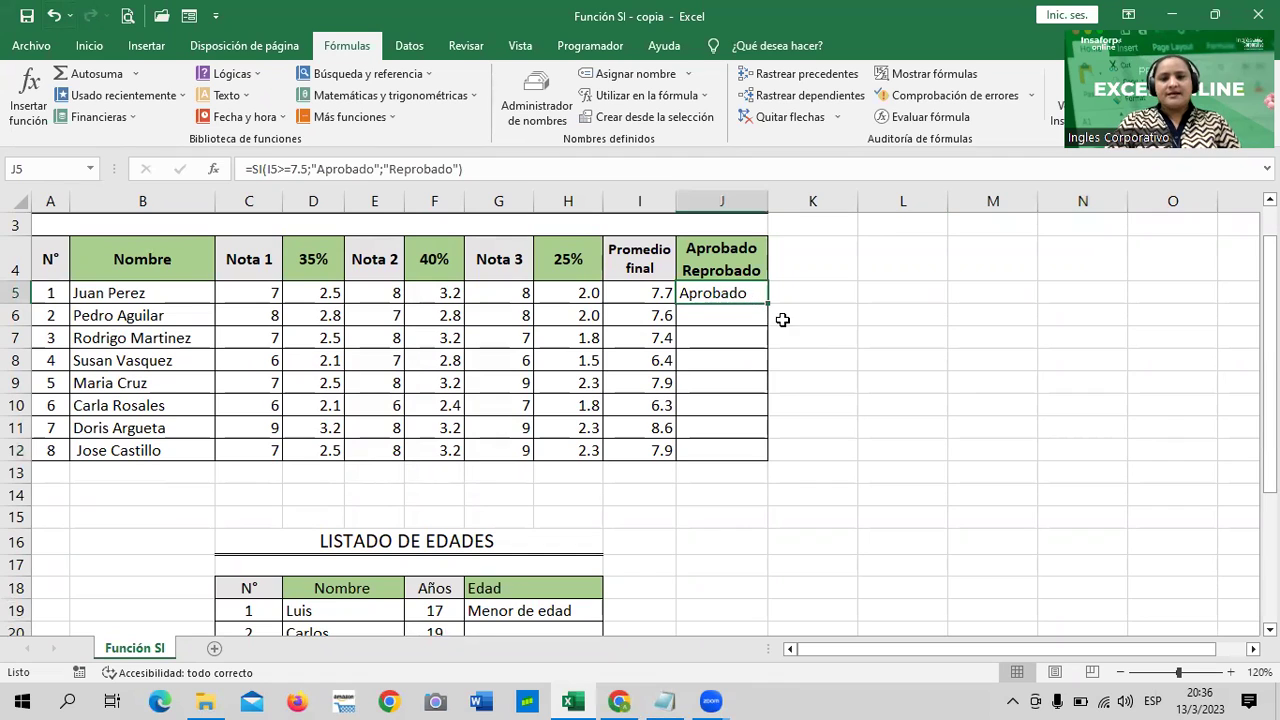
Fill J5's SI formula down to J12 and check the copied formulas in J10 and J7
left_click_drag(768, 303, 763, 473)
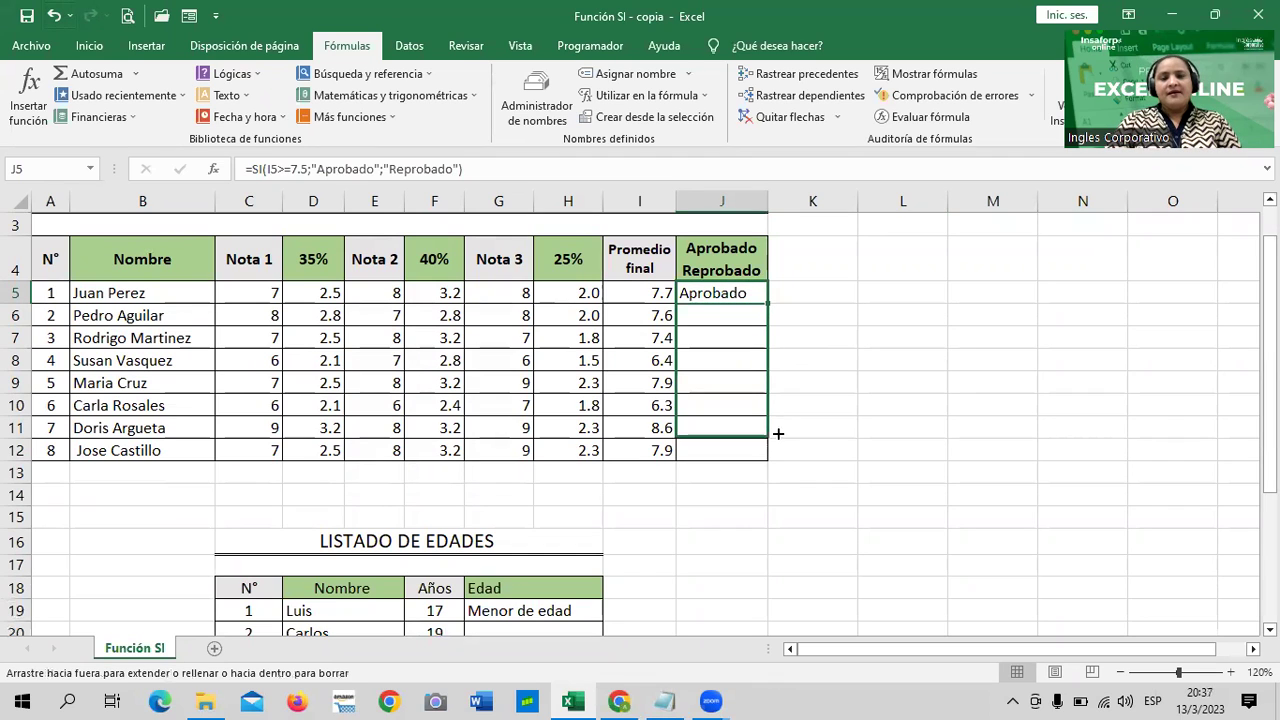
left_click(922, 460)
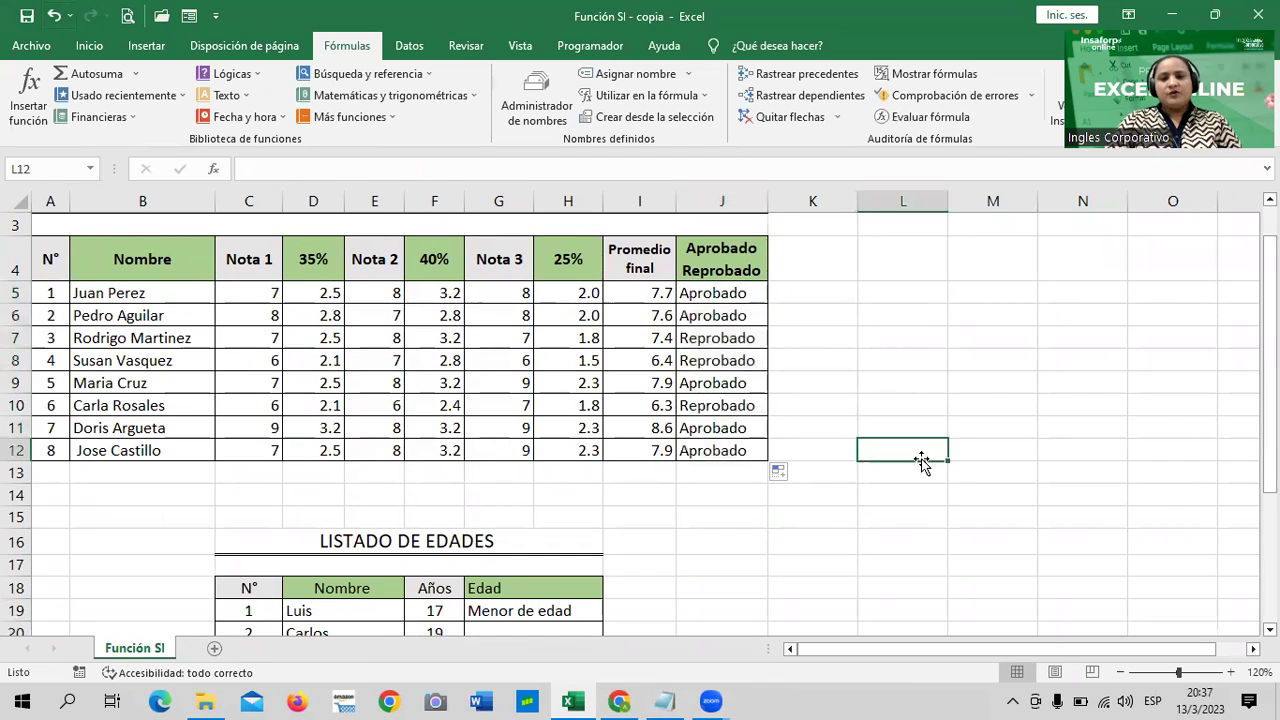
left_click(674, 392)
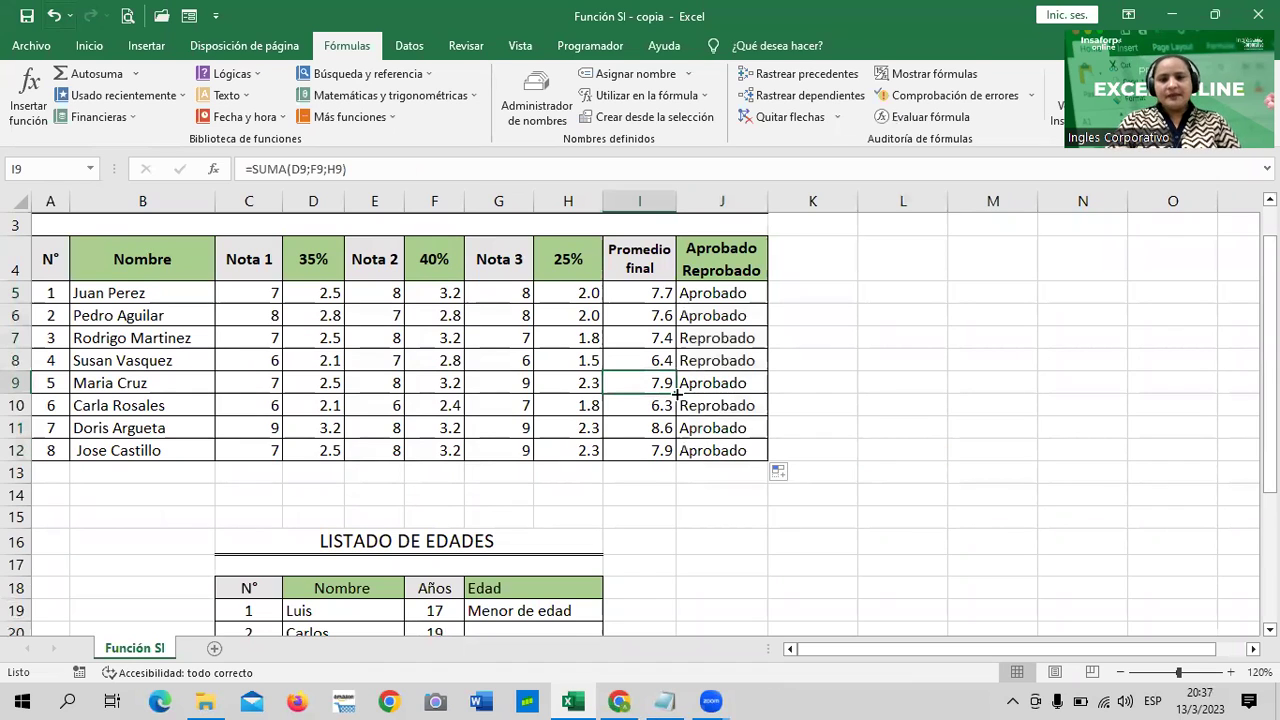
left_click(870, 398)
left_click(740, 408)
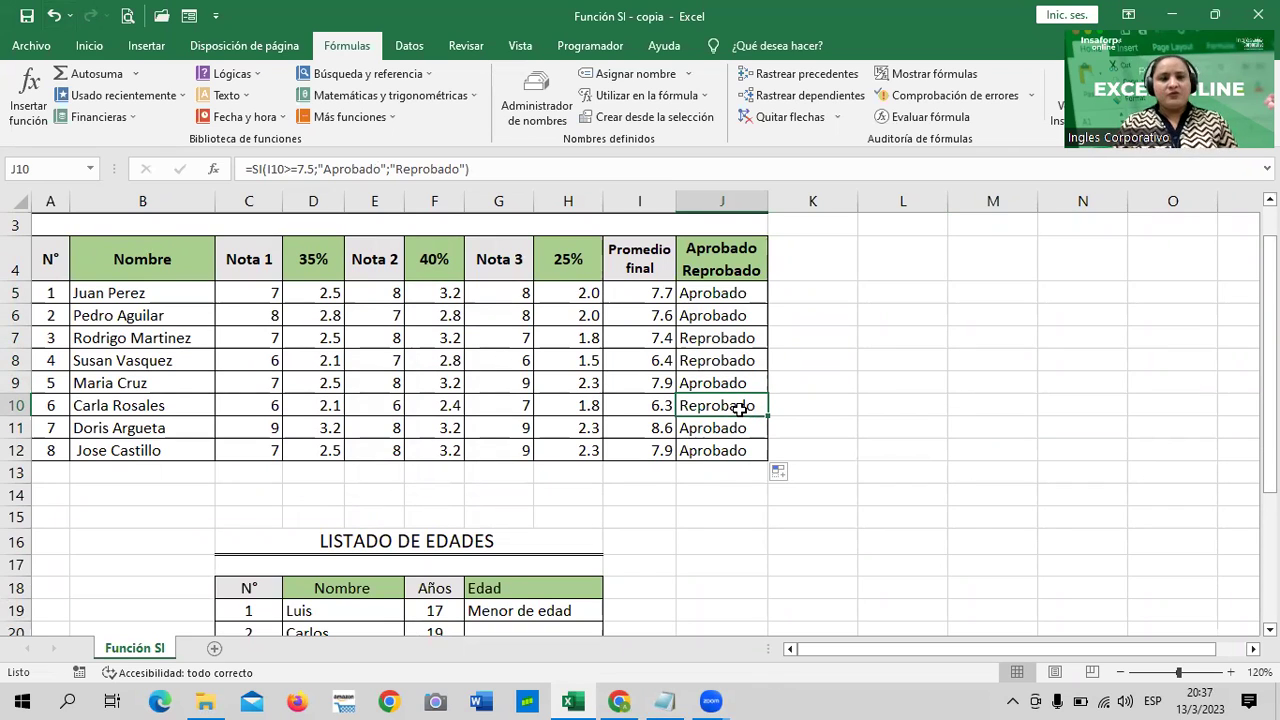
left_click(712, 337)
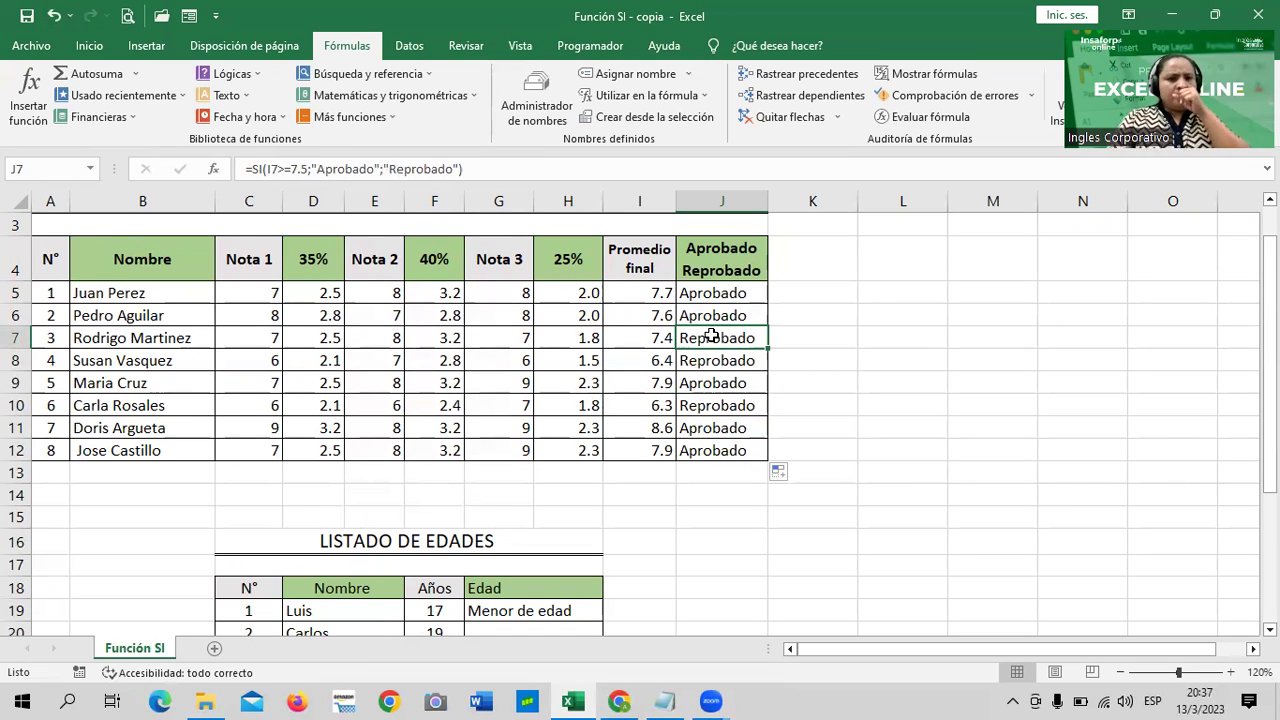
left_click(820, 354)
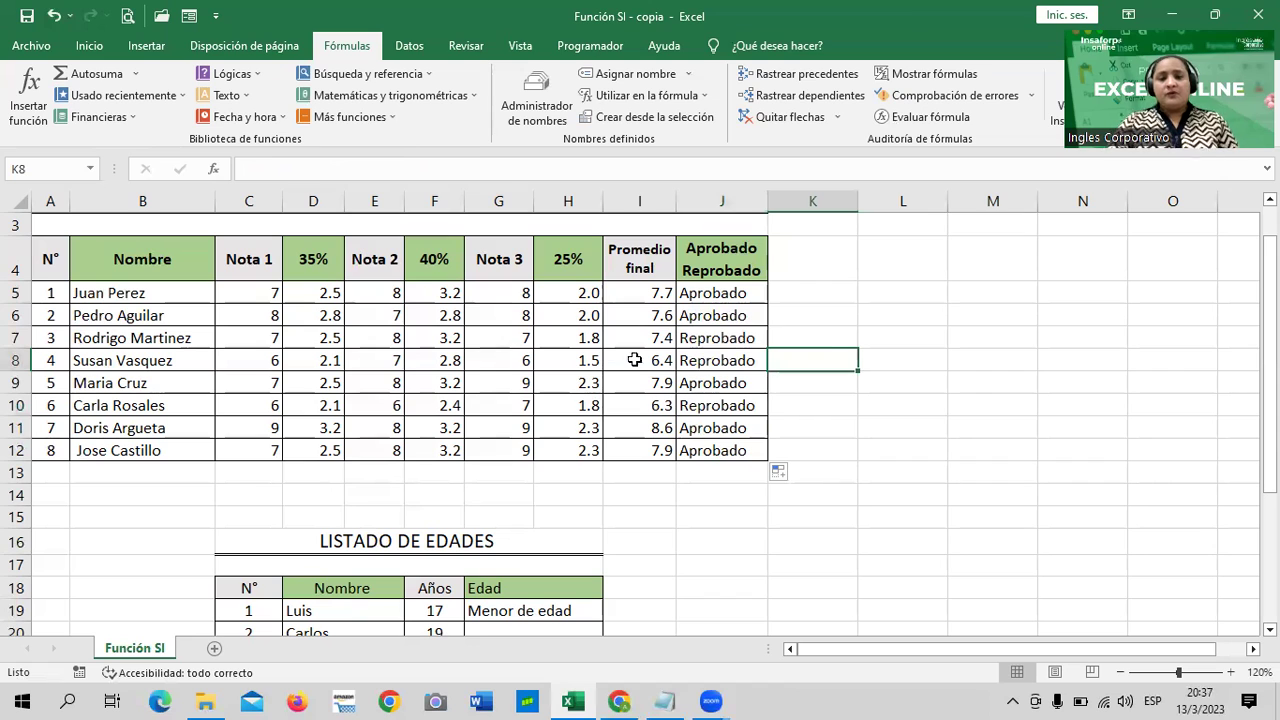
left_click(1013, 397)
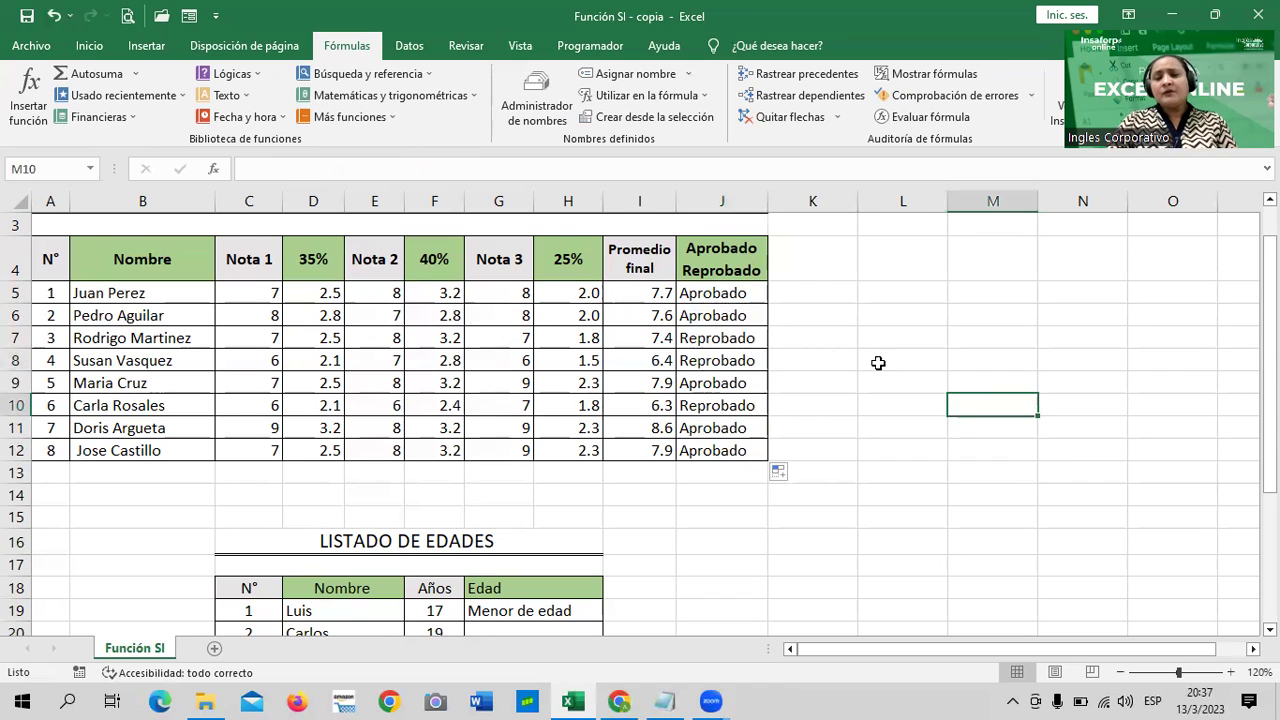
Delete the Aprobado/Reprobado results in cells J5 through J12, then deselect the range
left_click_drag(717, 290, 725, 445)
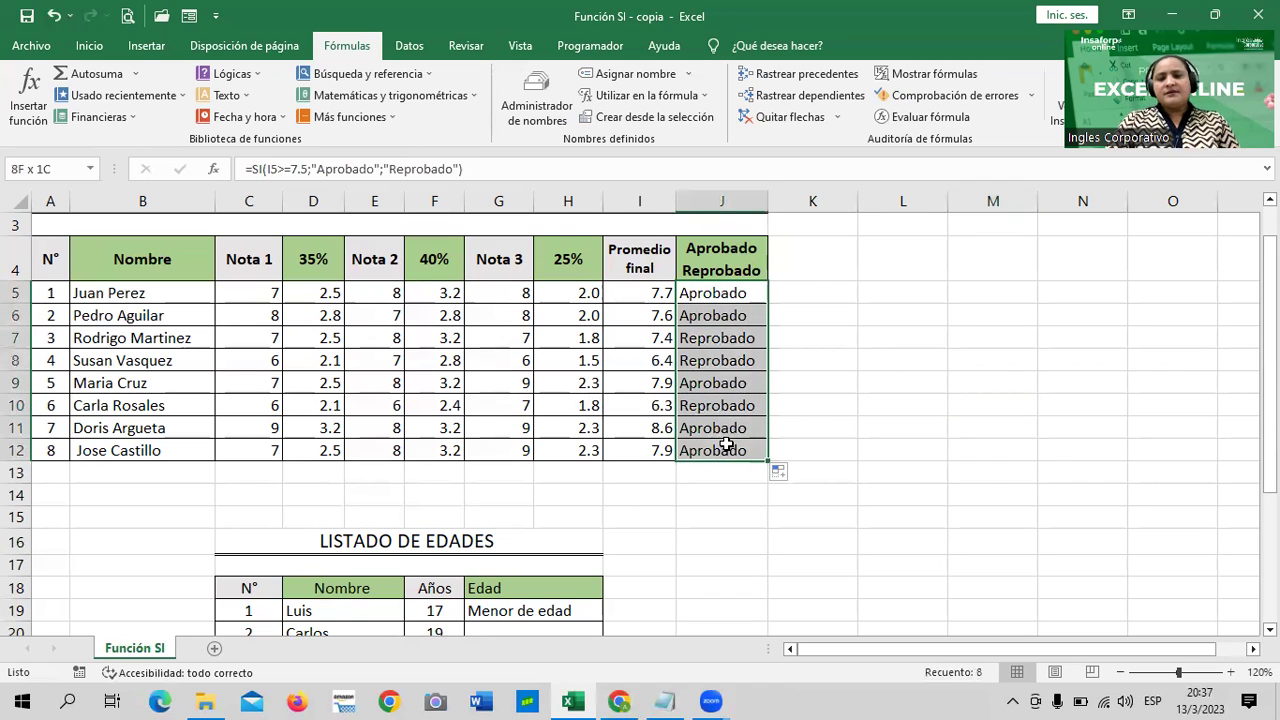
key("Delete")
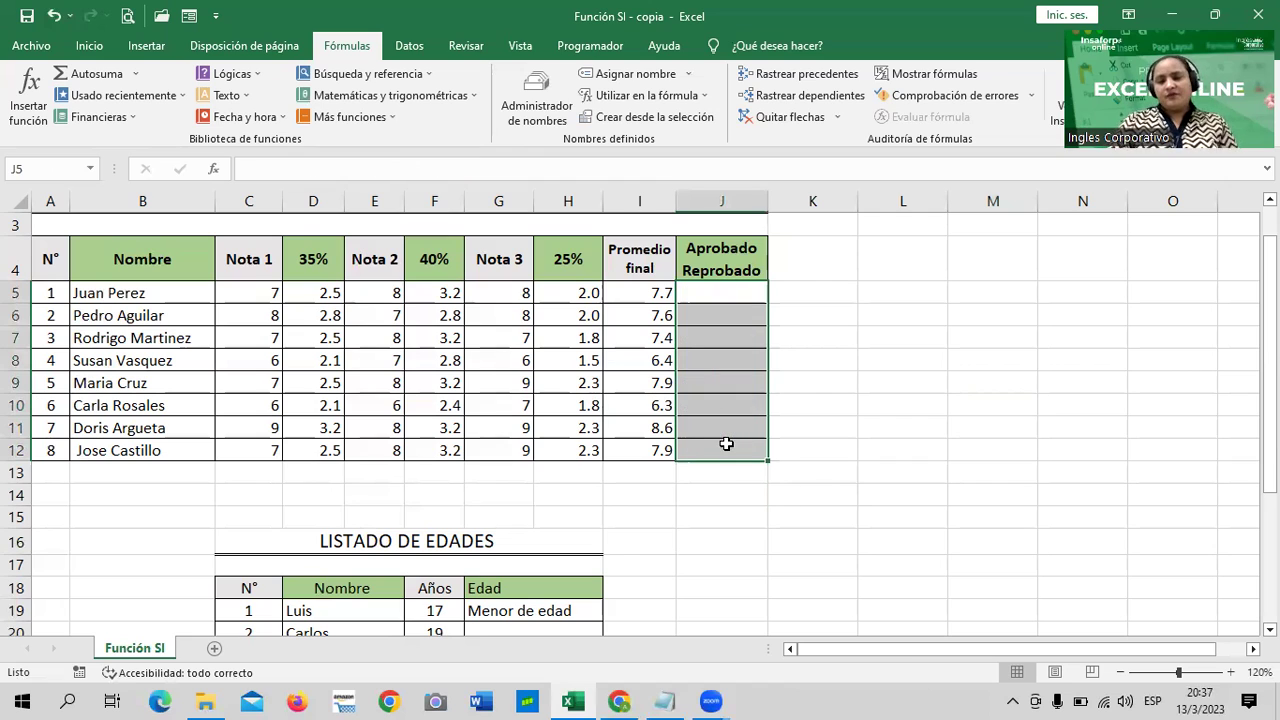
left_click(886, 428)
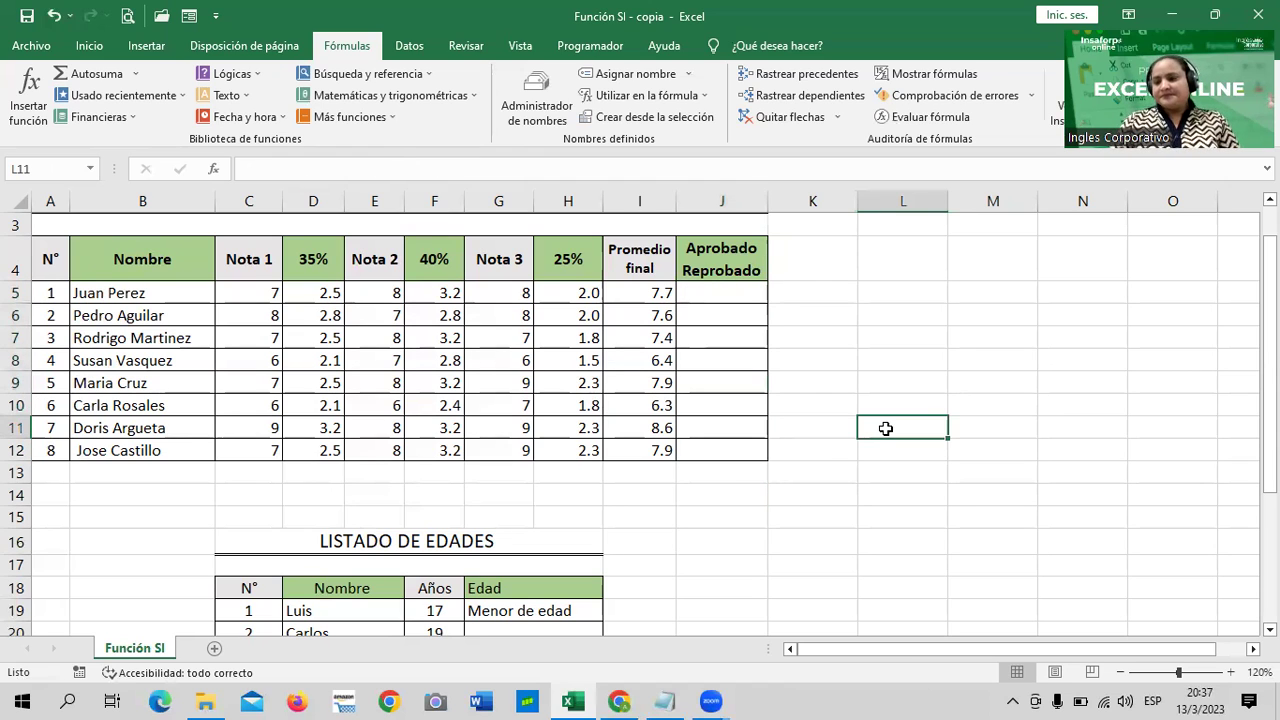
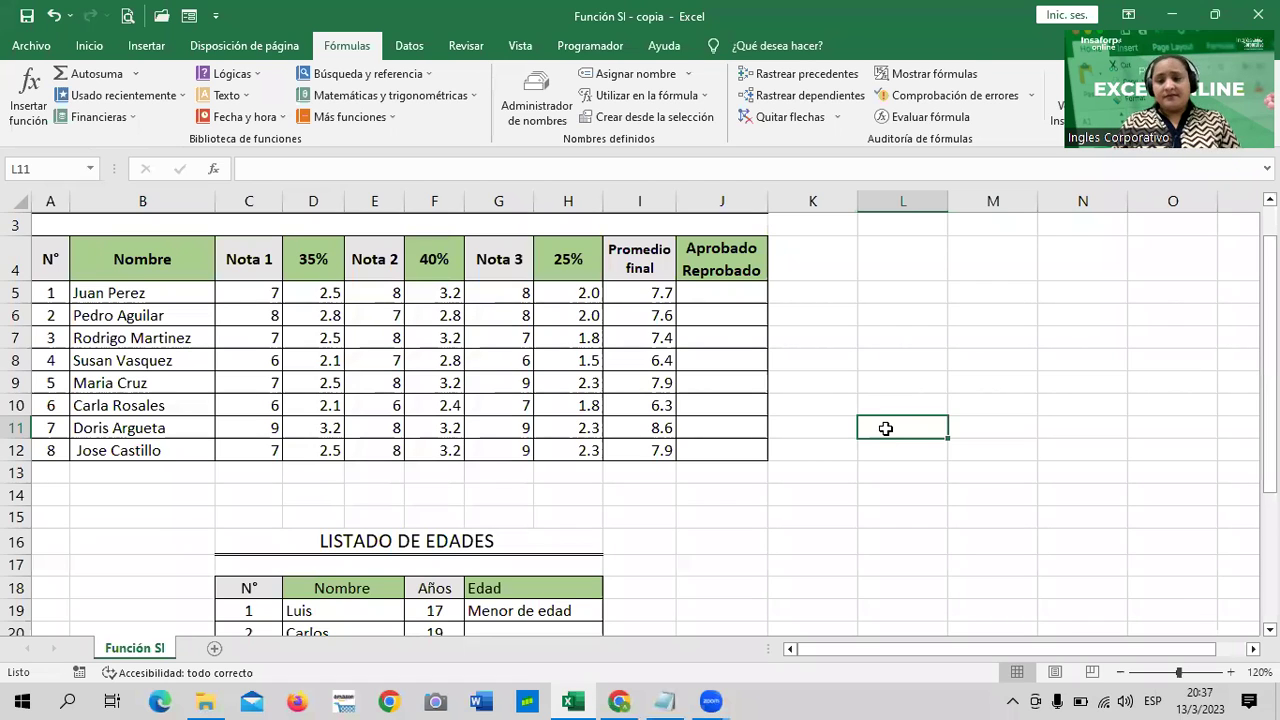
Select J5, the first student's Aprobado/Reprobado result cell
left_click(848, 317)
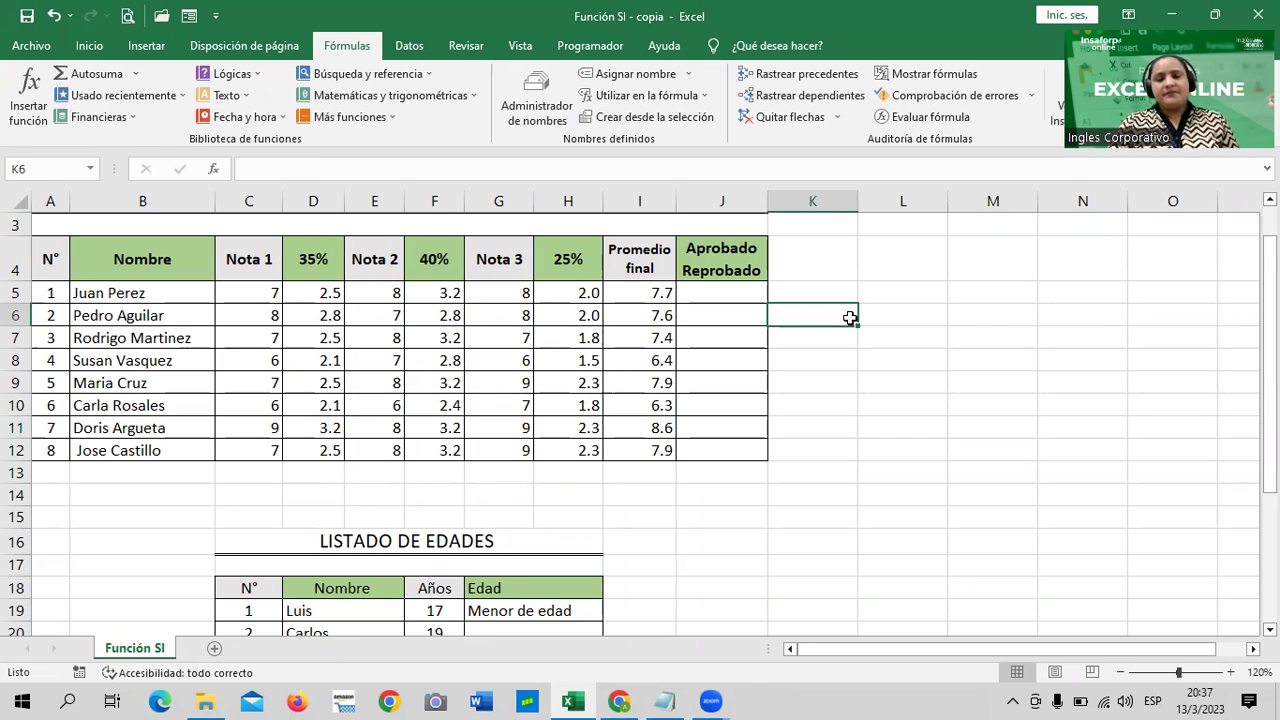
left_click(870, 447)
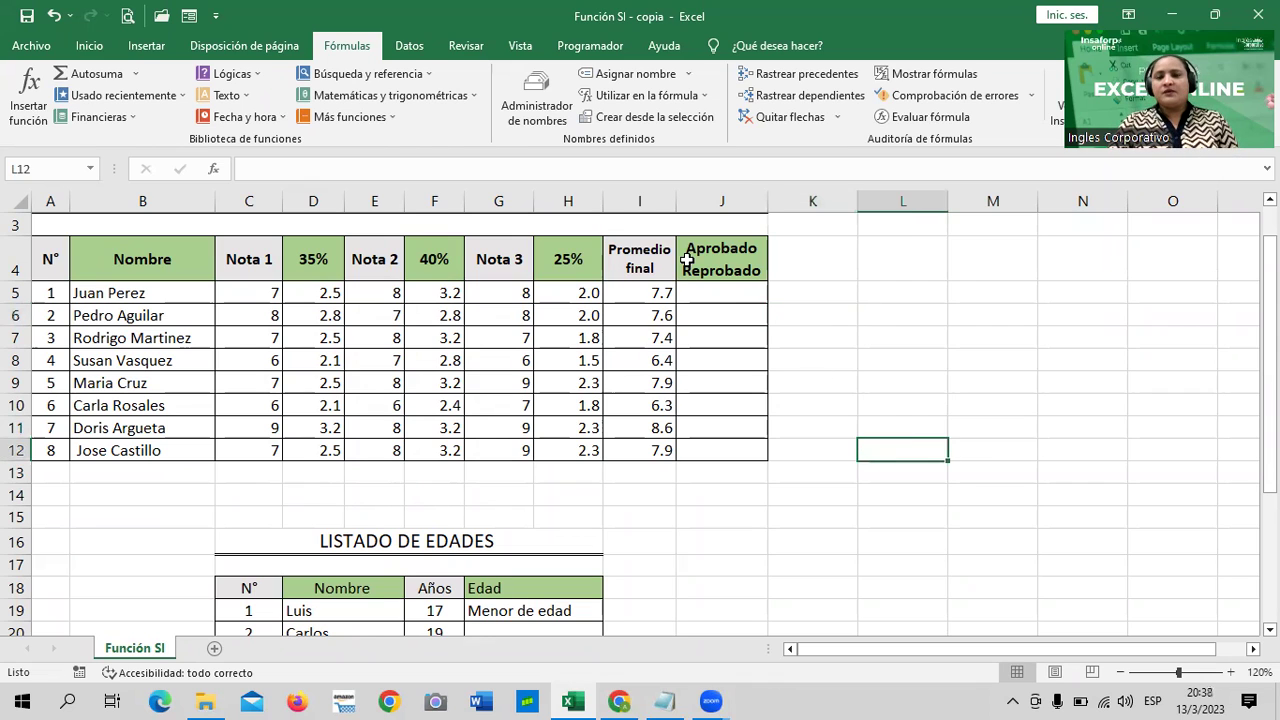
left_click(713, 293)
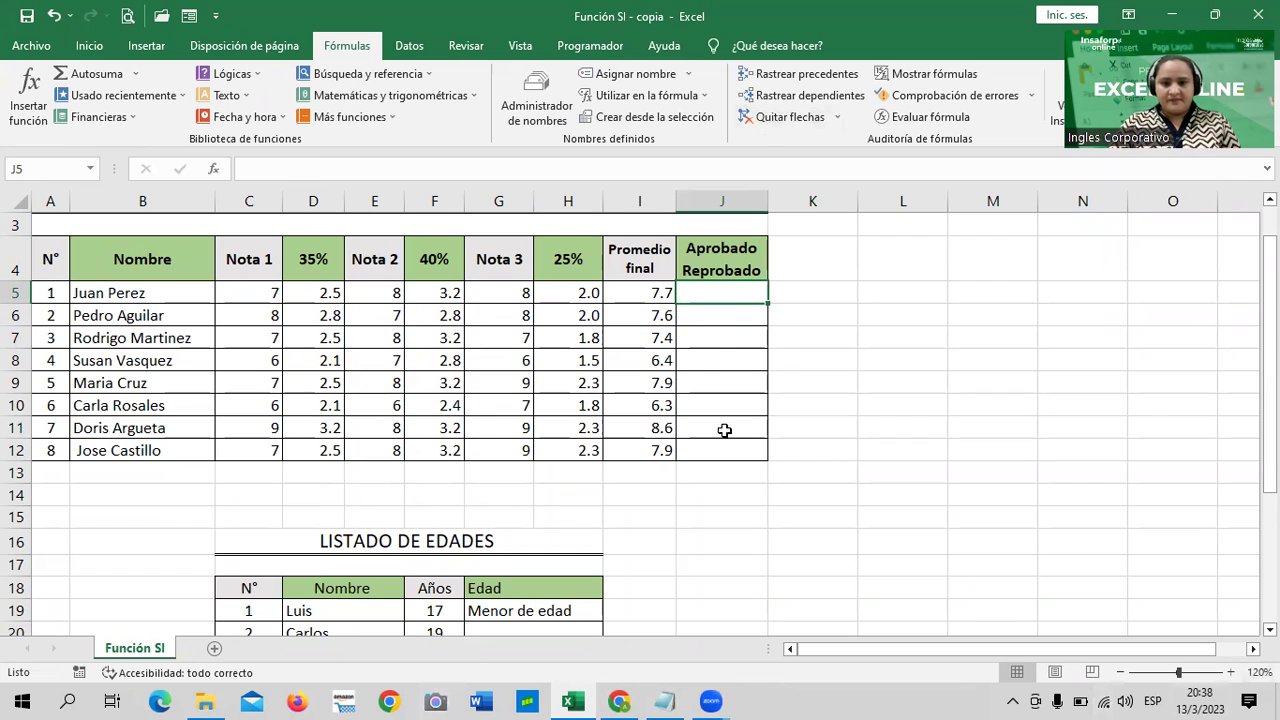
left_click(850, 402)
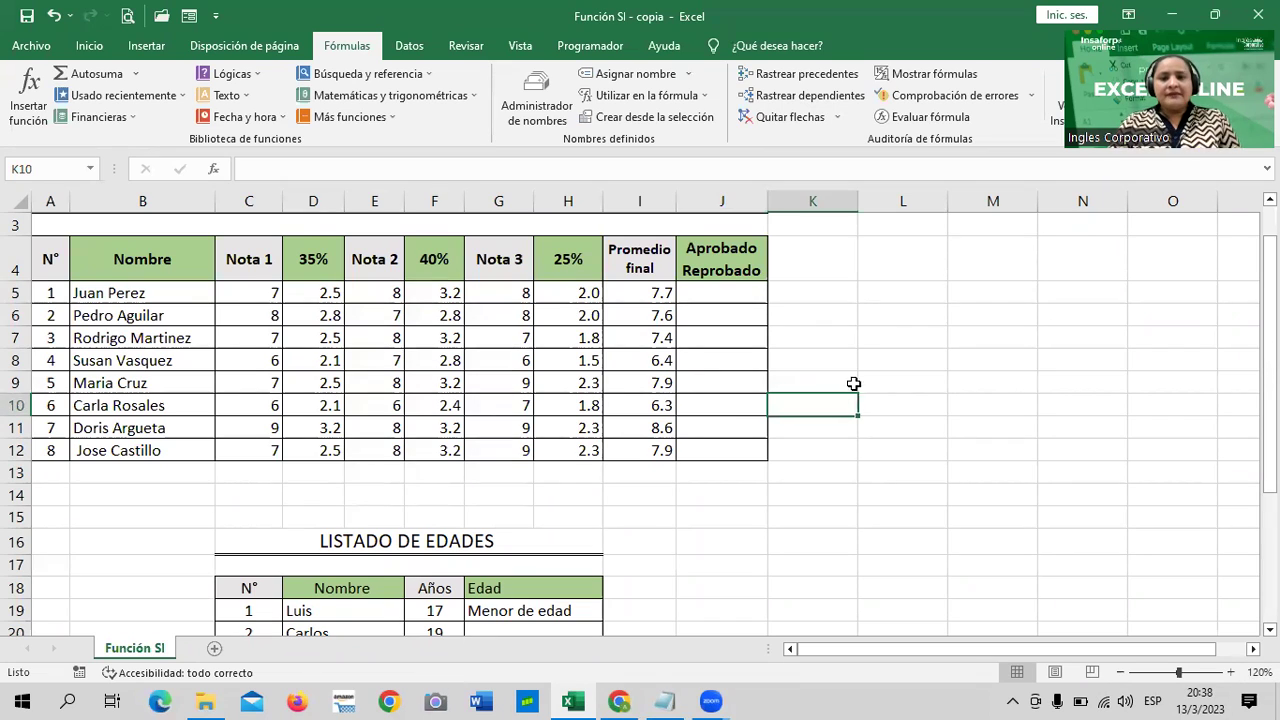
left_click(957, 321)
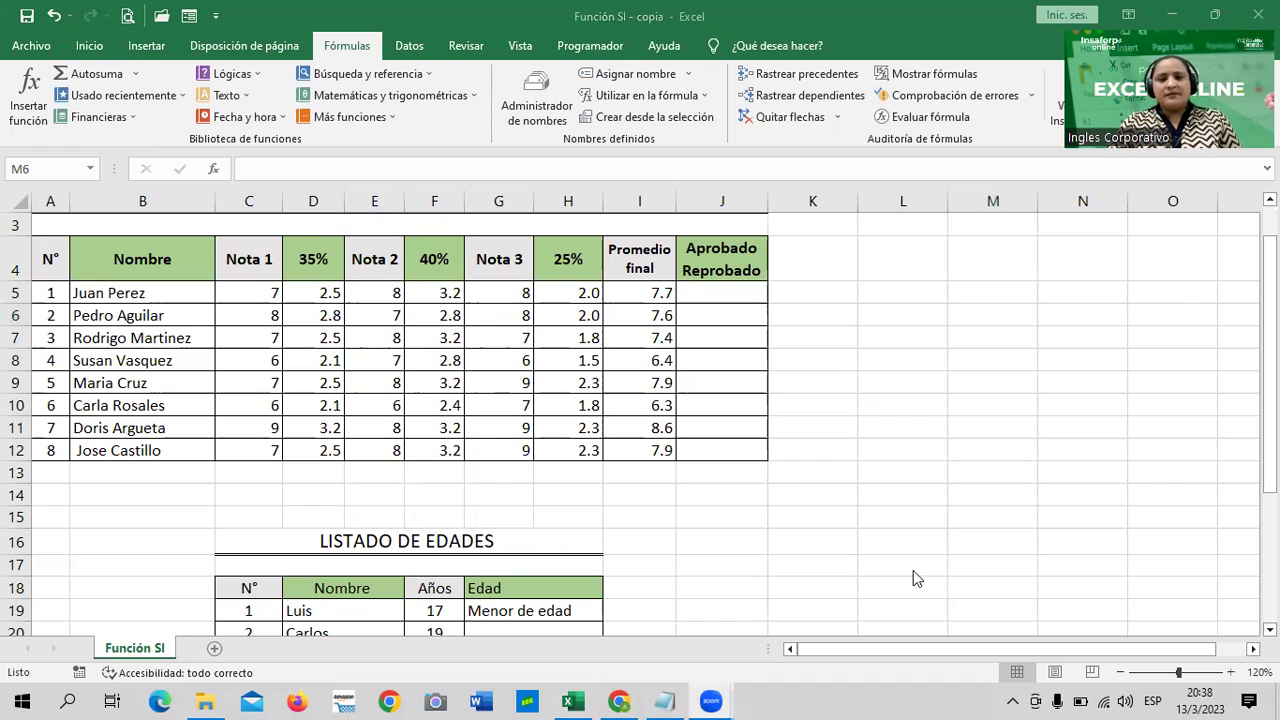
left_click(704, 287)
left_click(1022, 323)
left_click(714, 287)
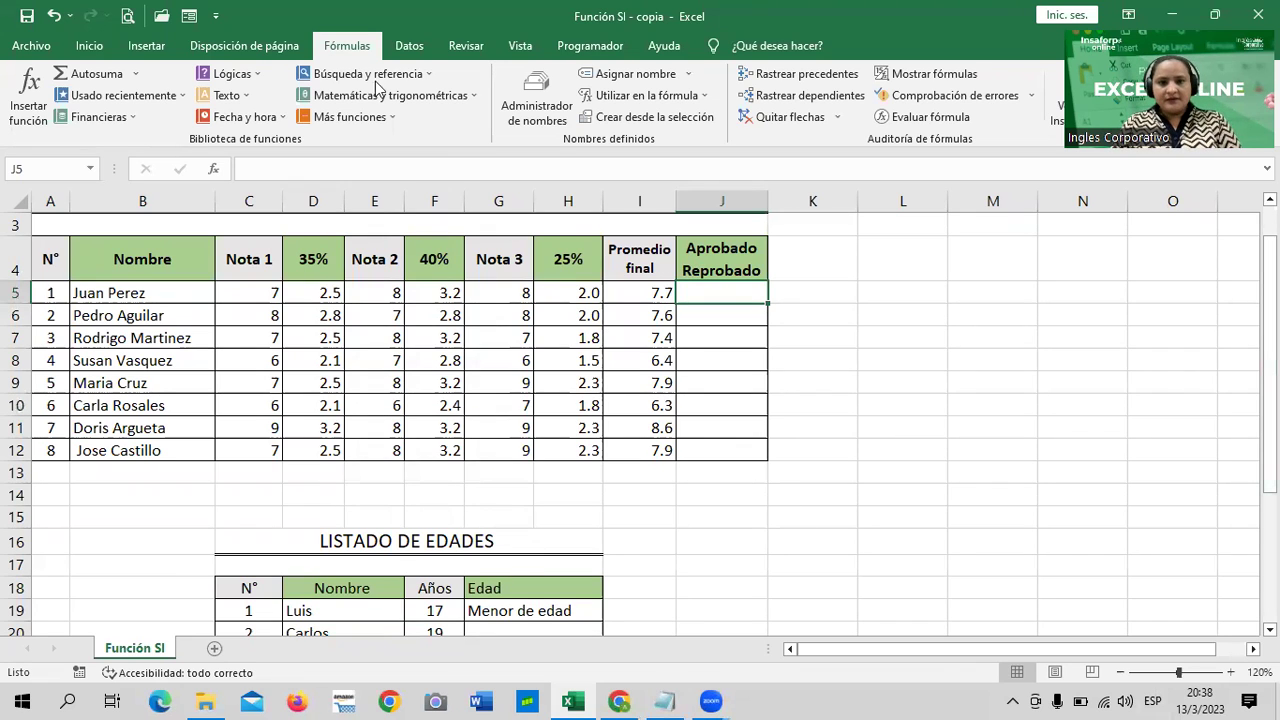
left_click(923, 254)
left_click(734, 288)
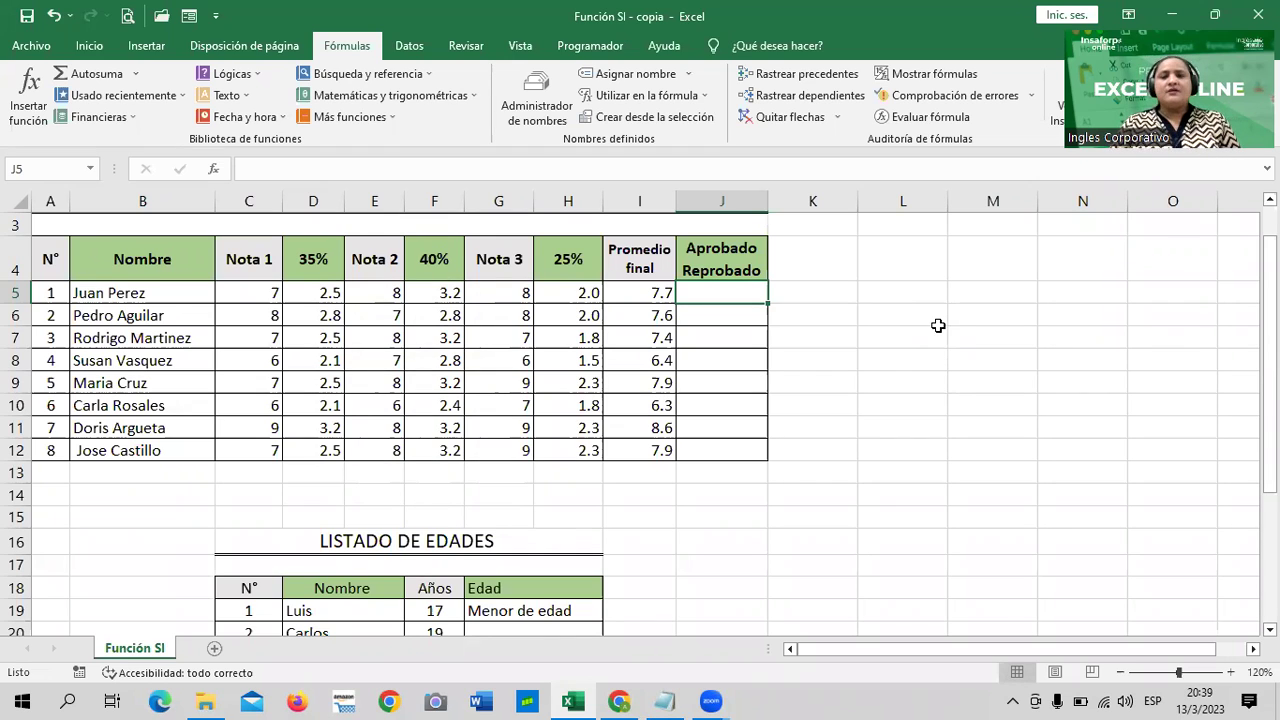
Adjust screen brightness, then go through the result cells from J5 down to J12
key("XF86MonBrightnessDown")
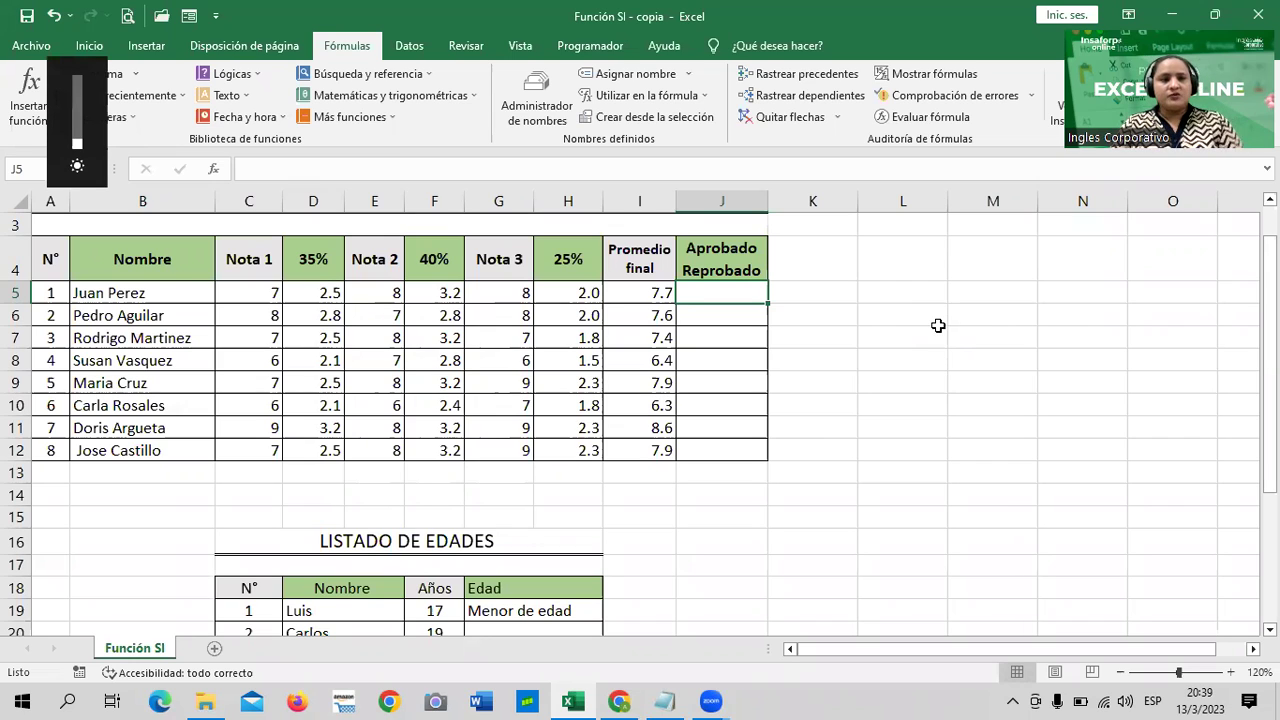
key("XF86MonBrightnessUp")
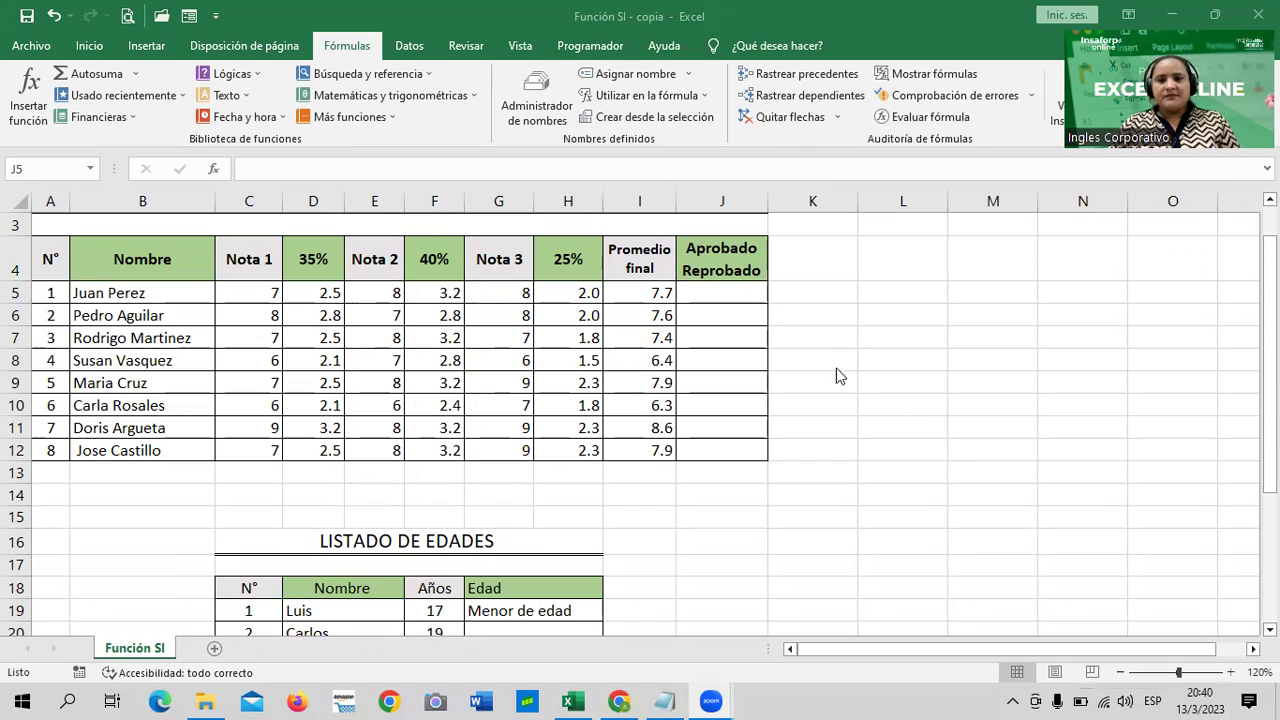
left_click(741, 292)
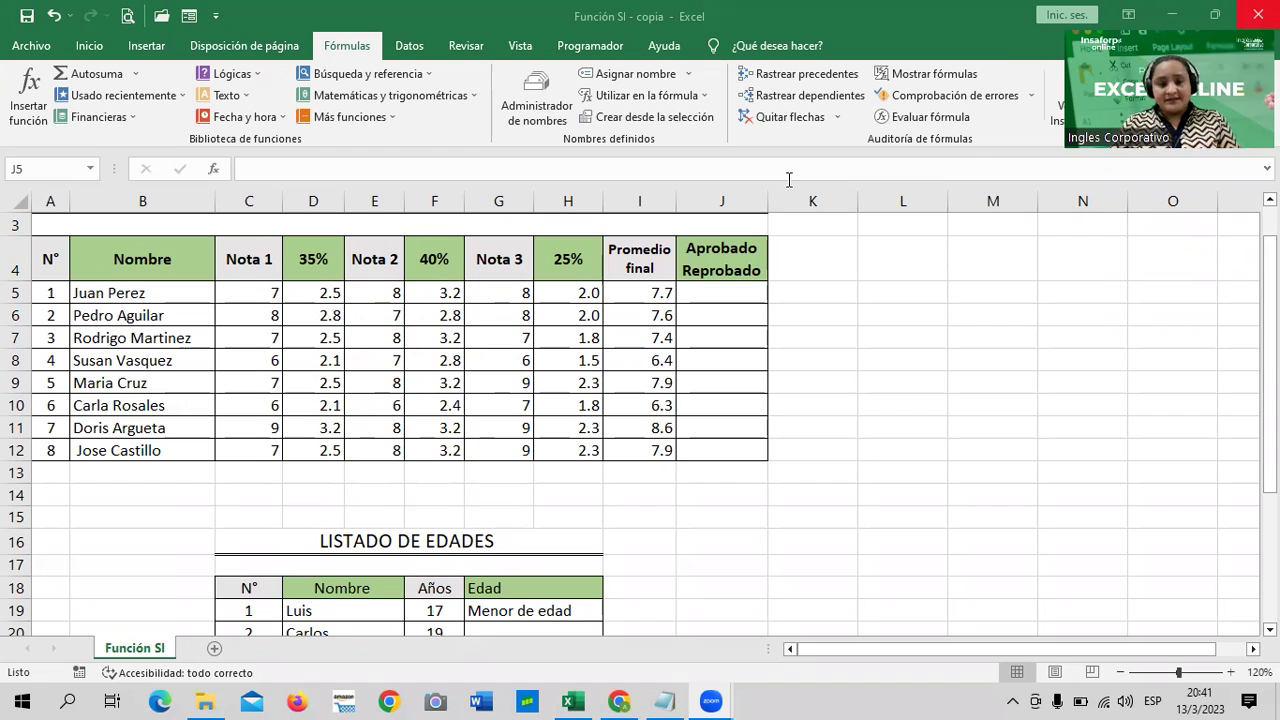
left_click(818, 293)
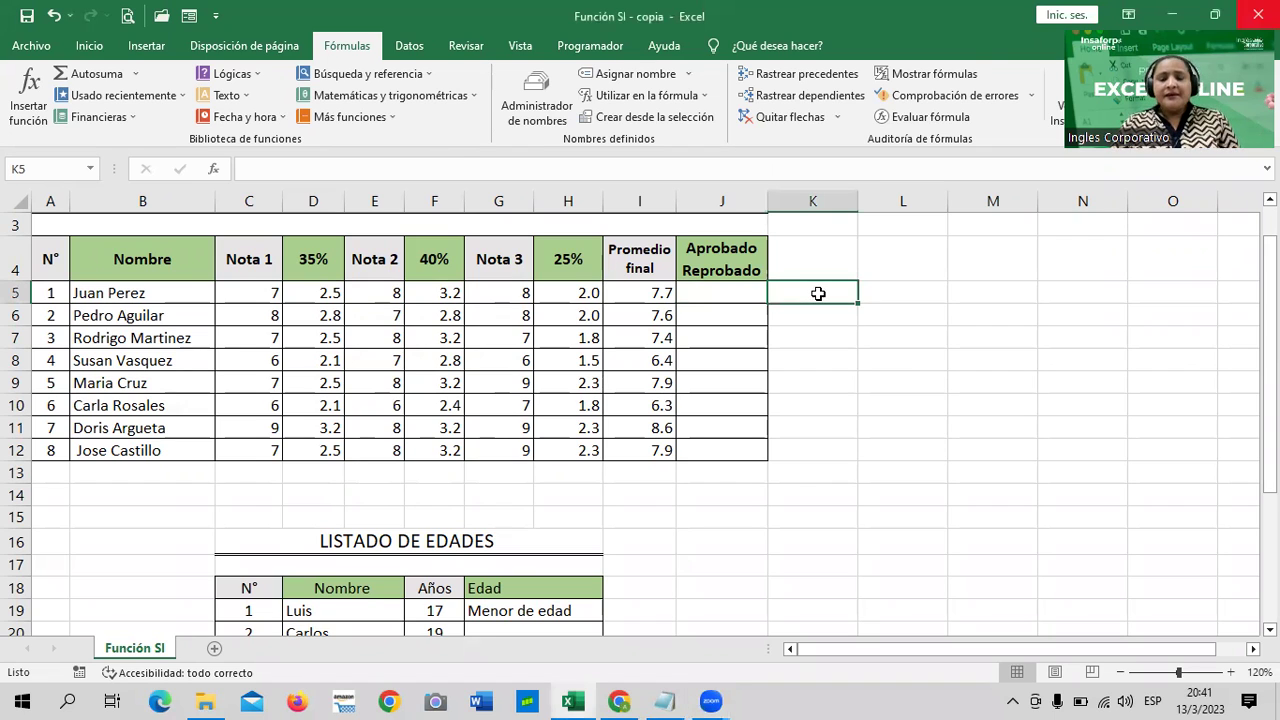
left_click(740, 291)
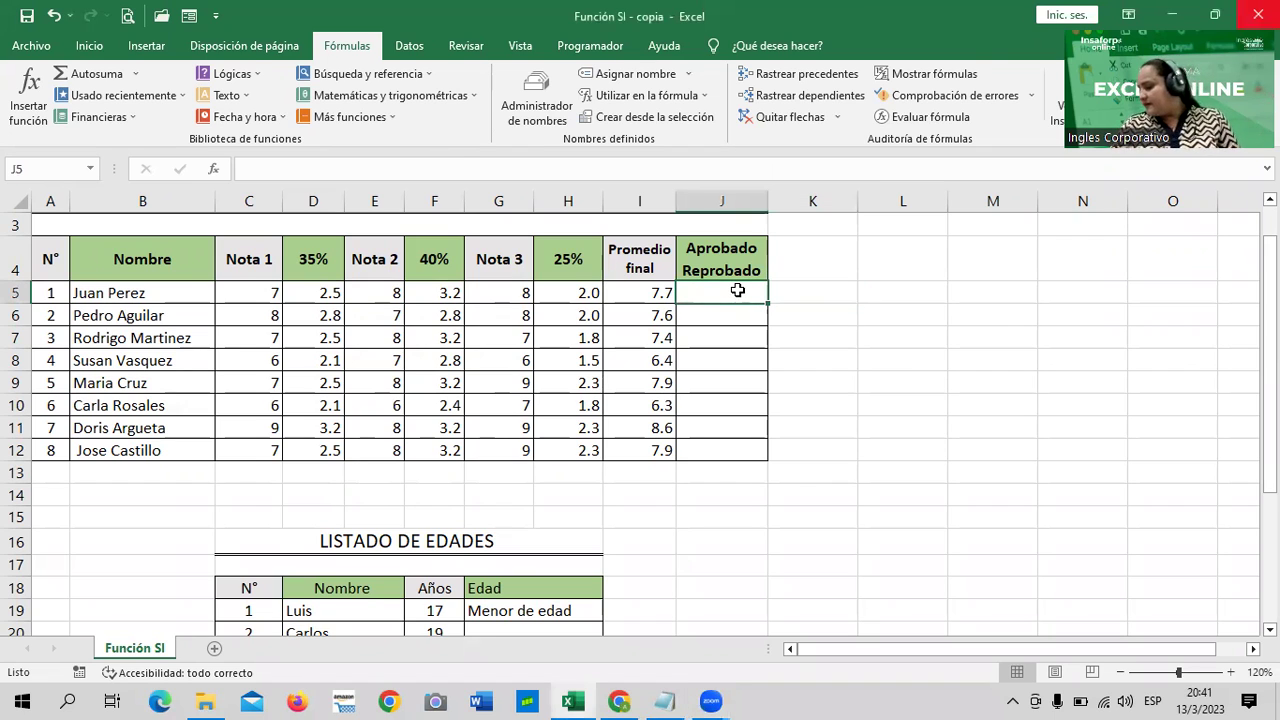
left_click(724, 316)
left_click(719, 360)
left_click(718, 386)
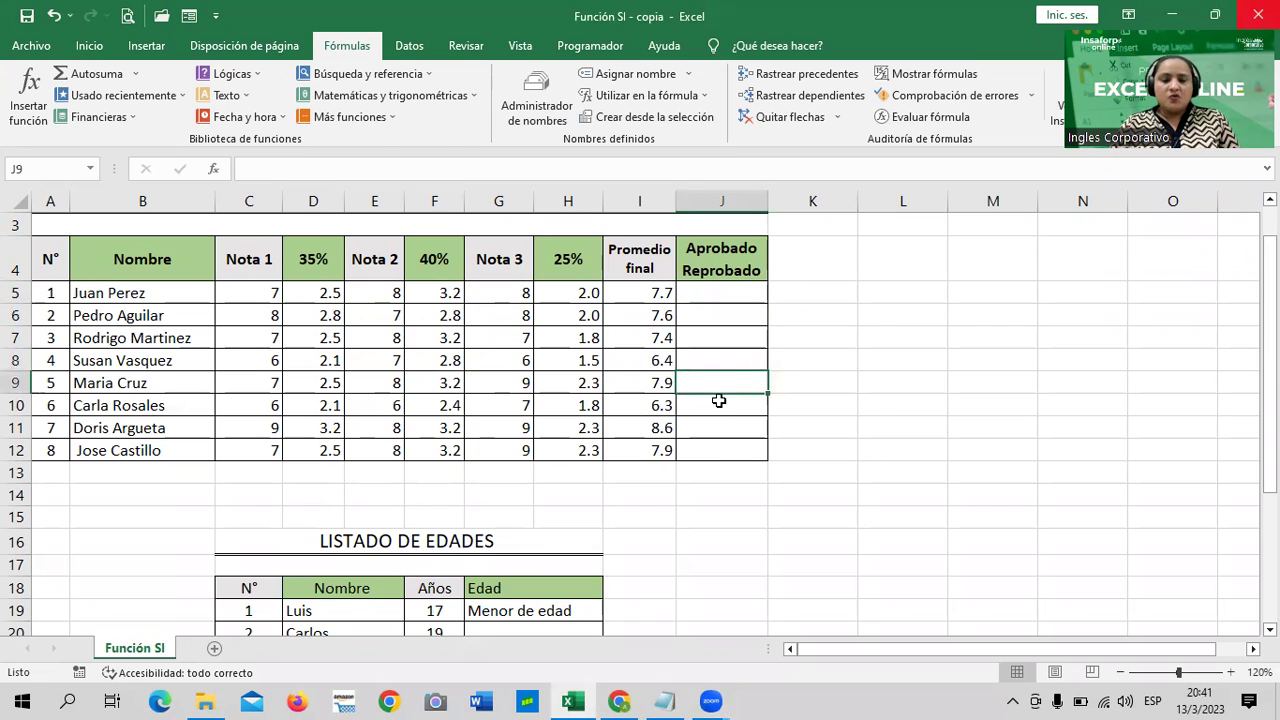
left_click(719, 455)
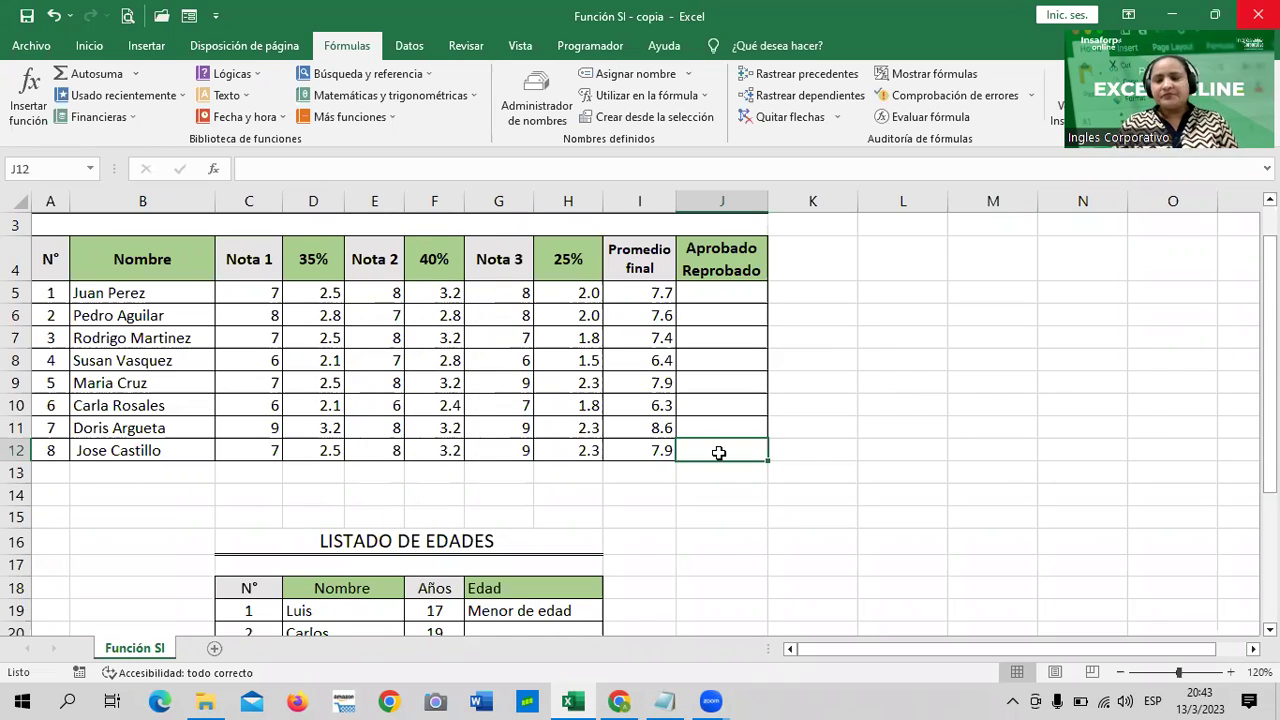
Scroll around the sheet and settle back on cell J5
left_click(919, 361)
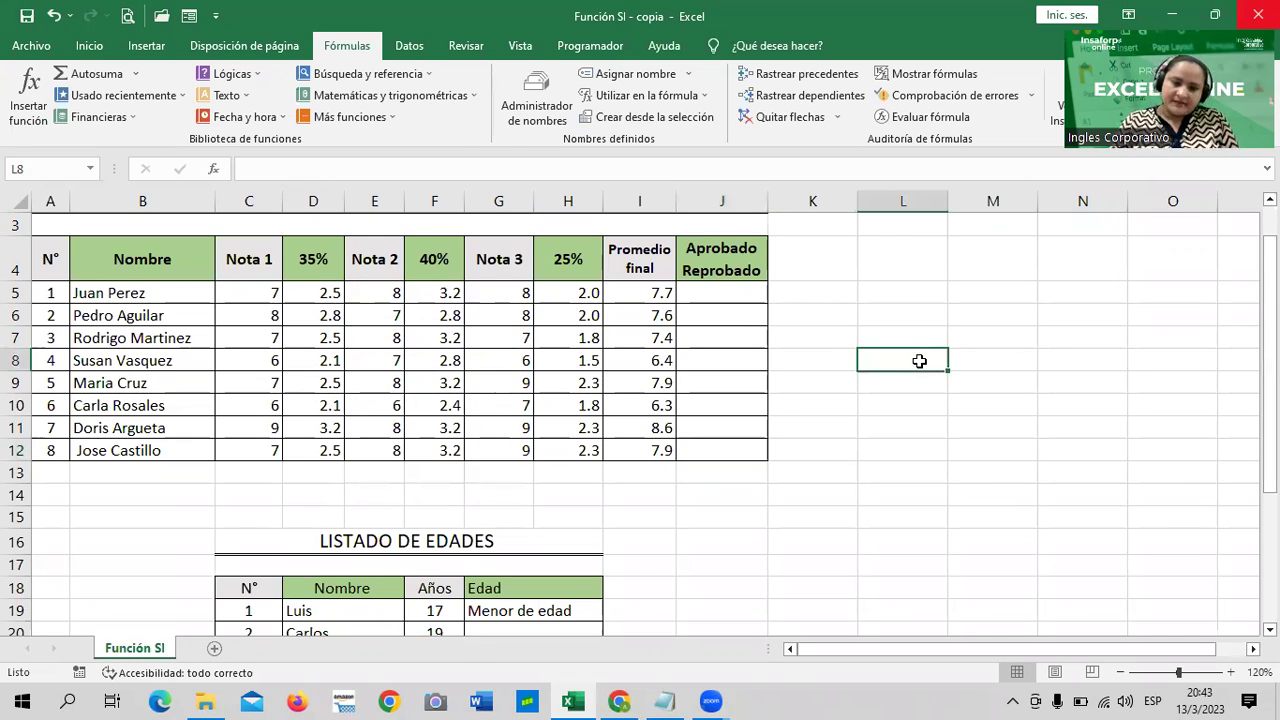
scroll(889, 374, "up", 1)
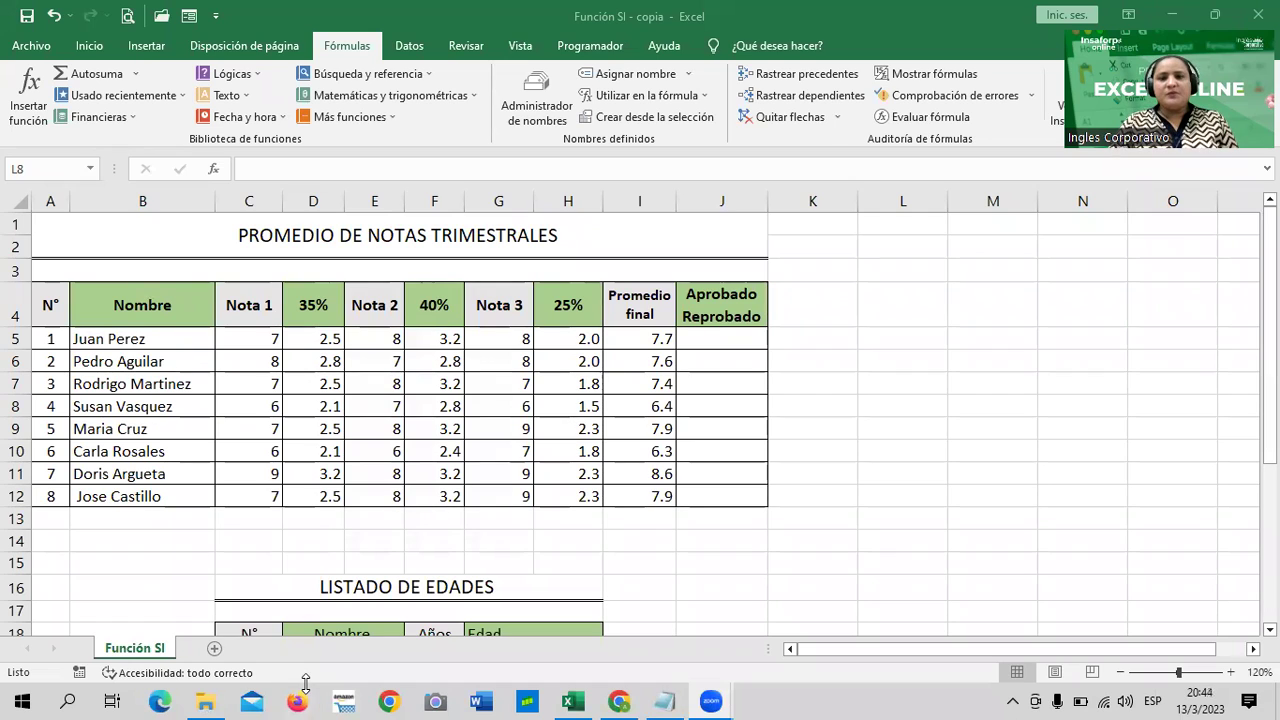
left_click(716, 337)
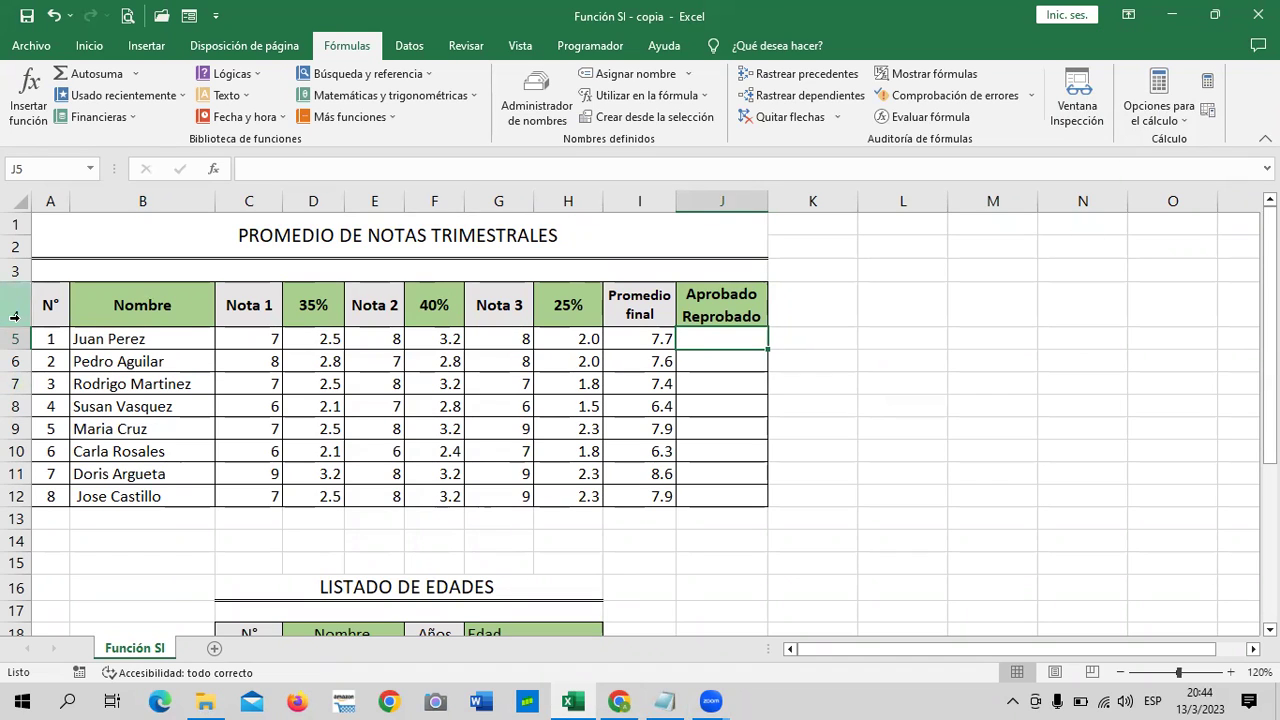
scroll(785, 420, "down", 1)
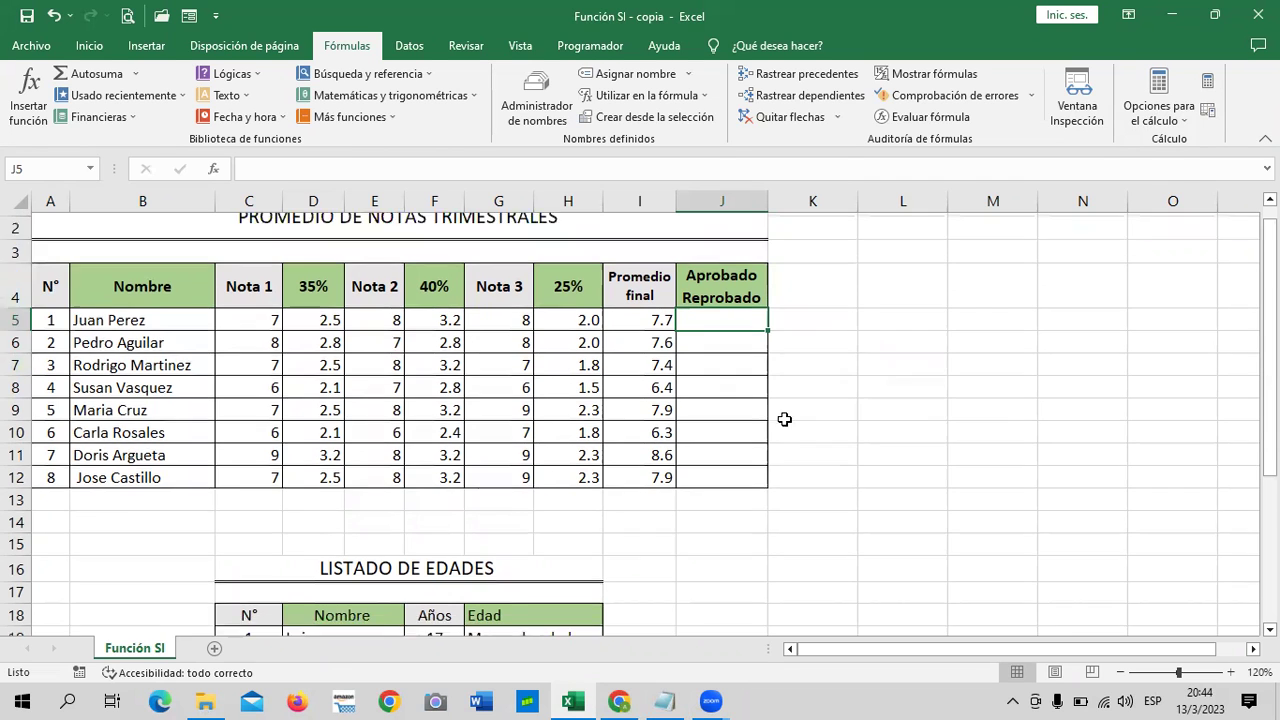
scroll(756, 539, "up", 1)
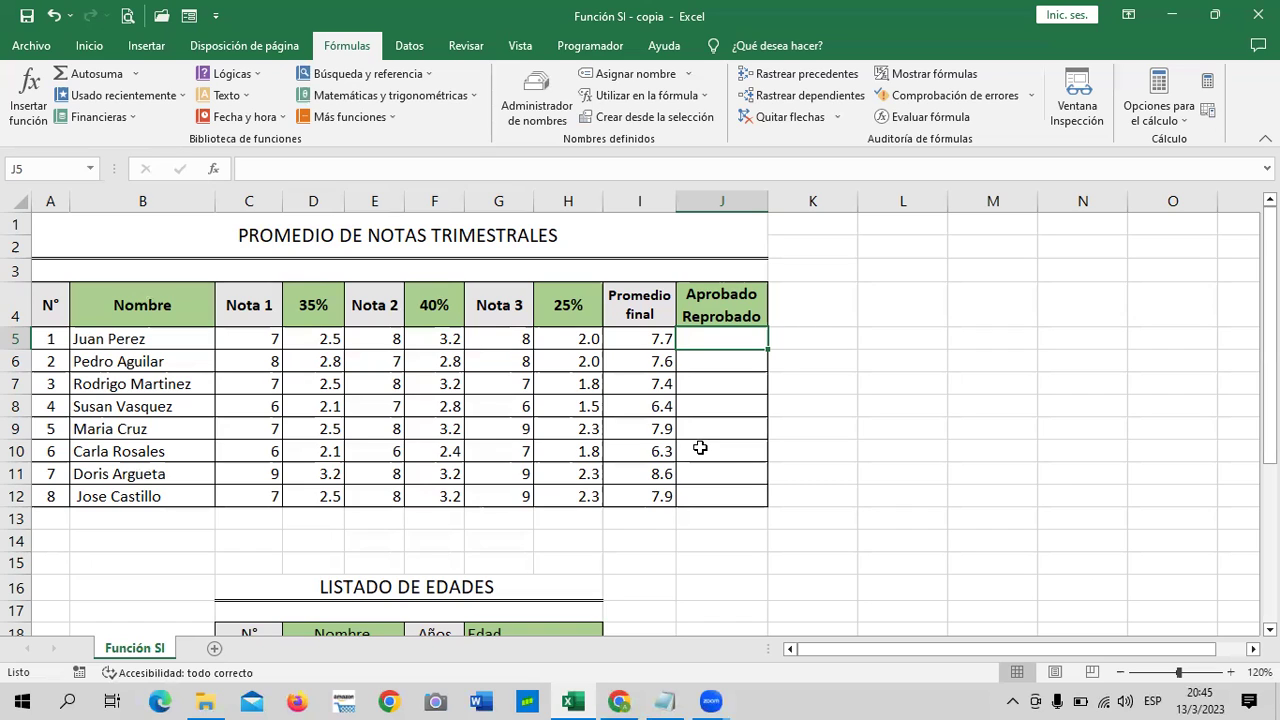
left_click(860, 367)
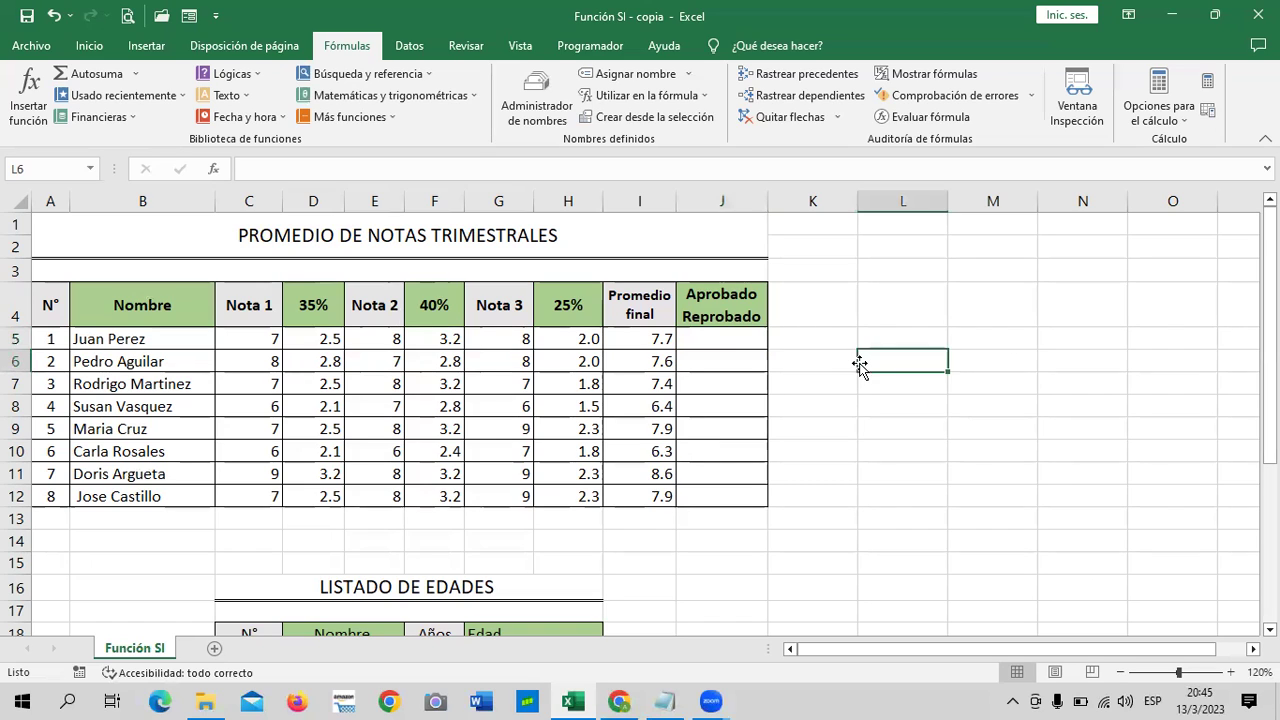
left_click(717, 341)
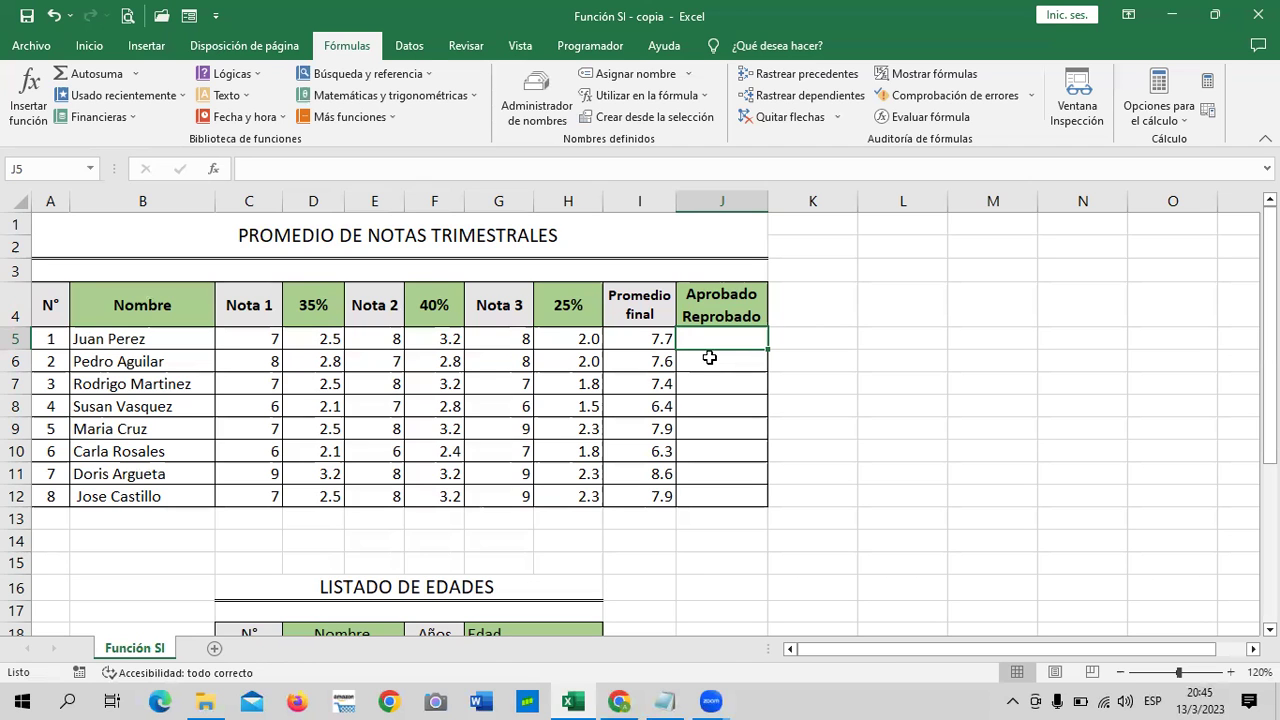
scroll(980, 468, "down", 1)
left_click(993, 423)
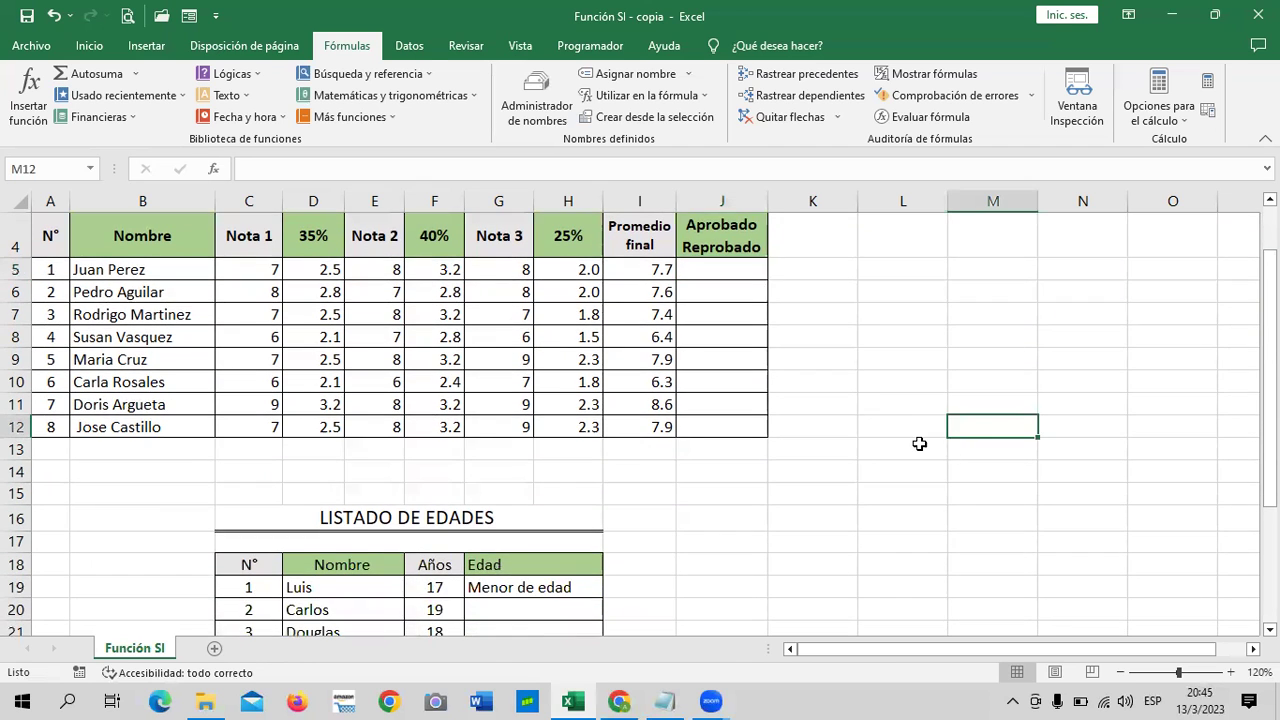
scroll(737, 380, "up", 1)
left_click(720, 339)
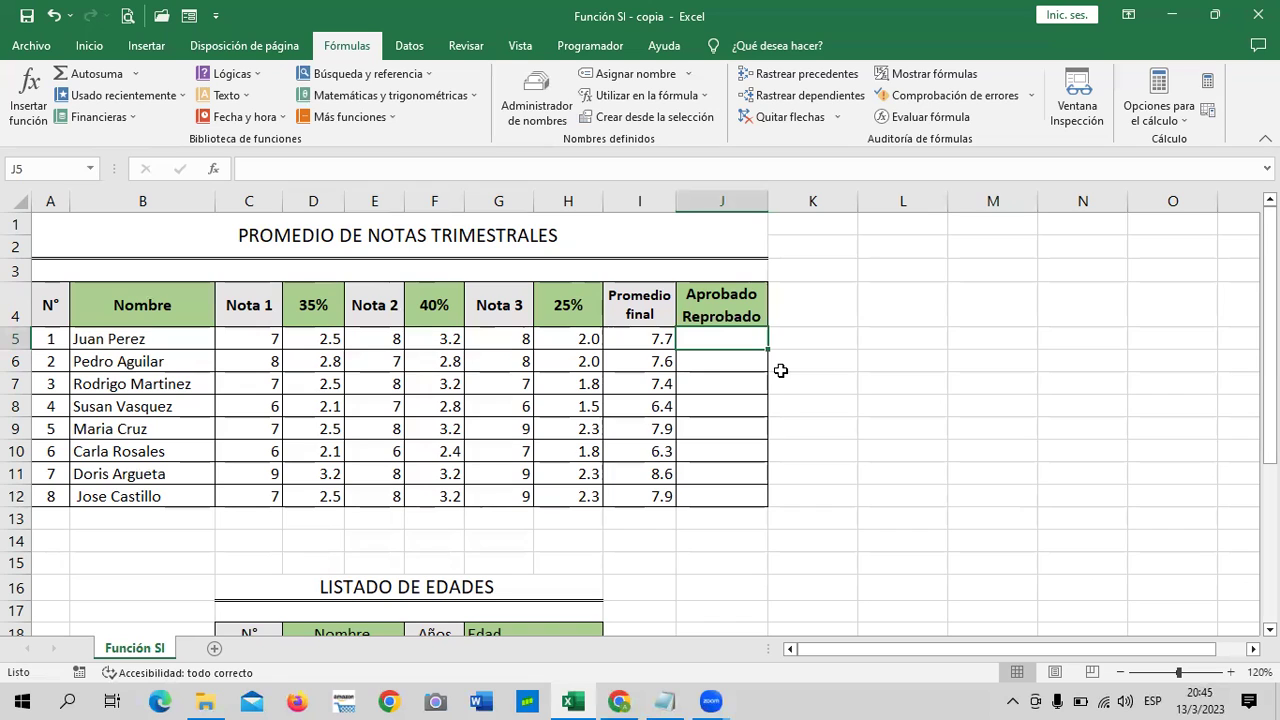
Start an =SI( formula in J5 from the autocomplete list, referencing I5
type("=")
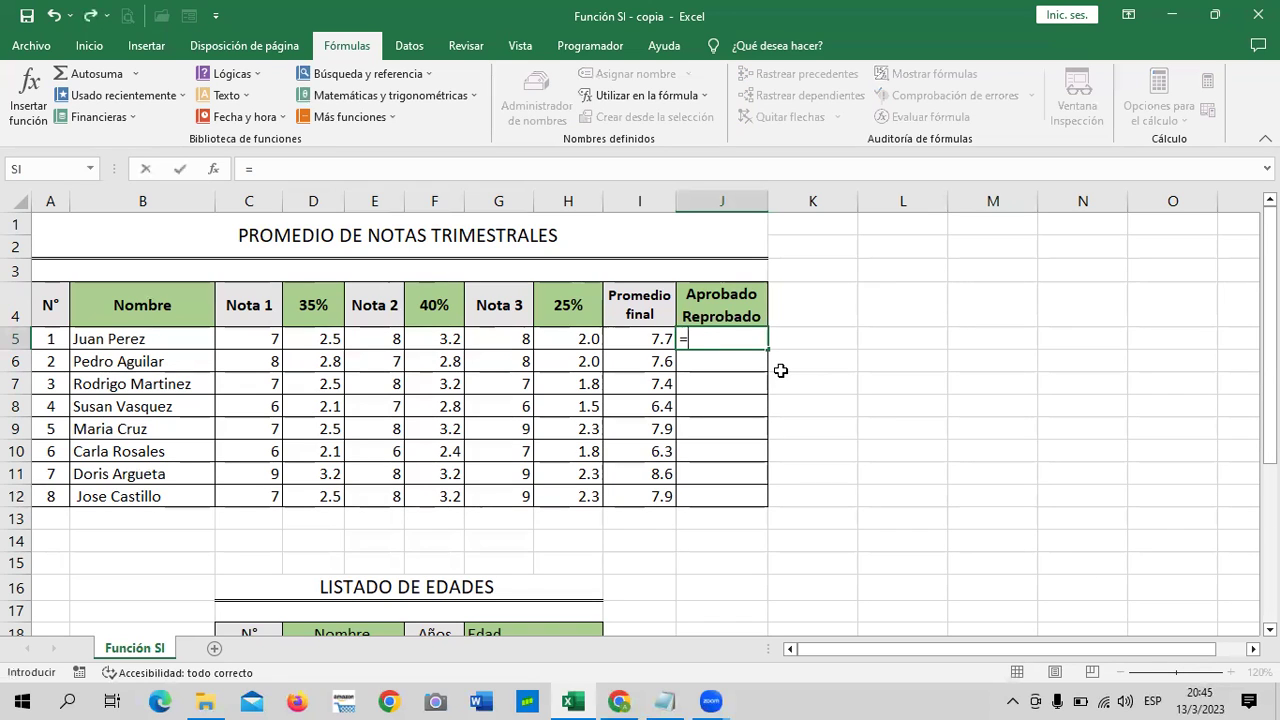
type("si")
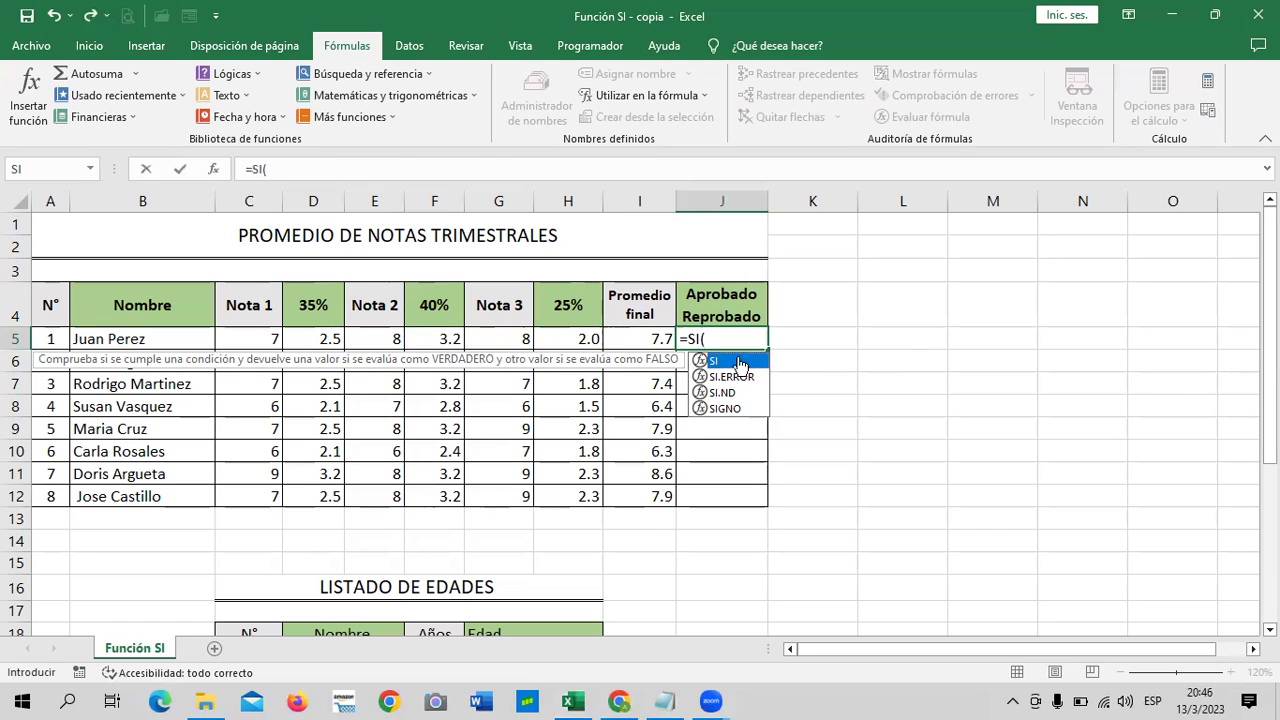
double_click(740, 362)
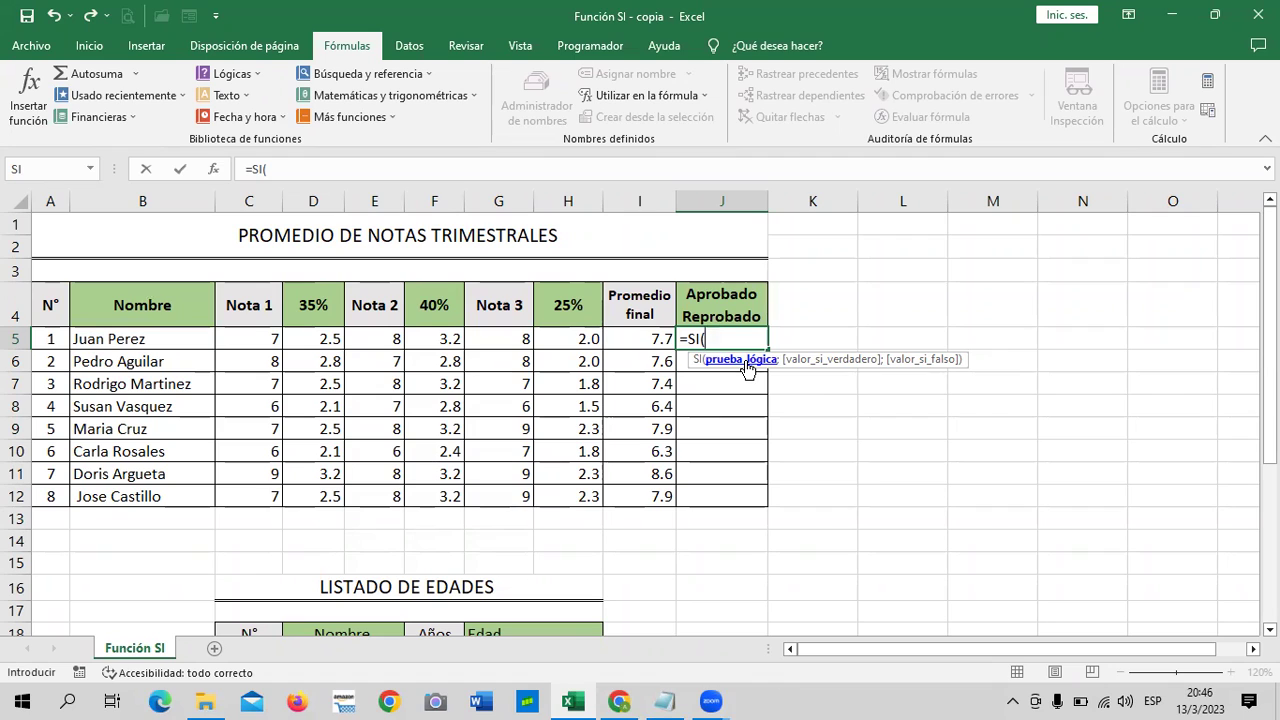
left_click(633, 340)
Add the logical test I5>=8 to J5's SI formula
left_click(633, 340)
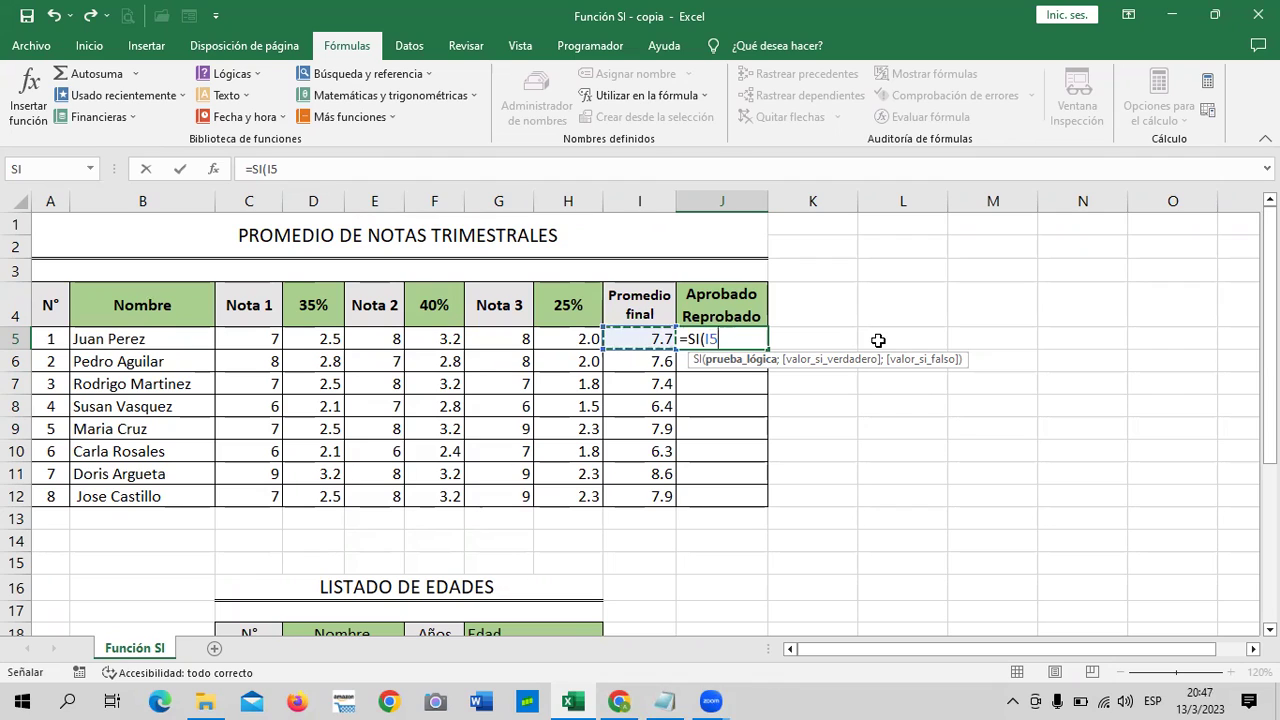
type("<")
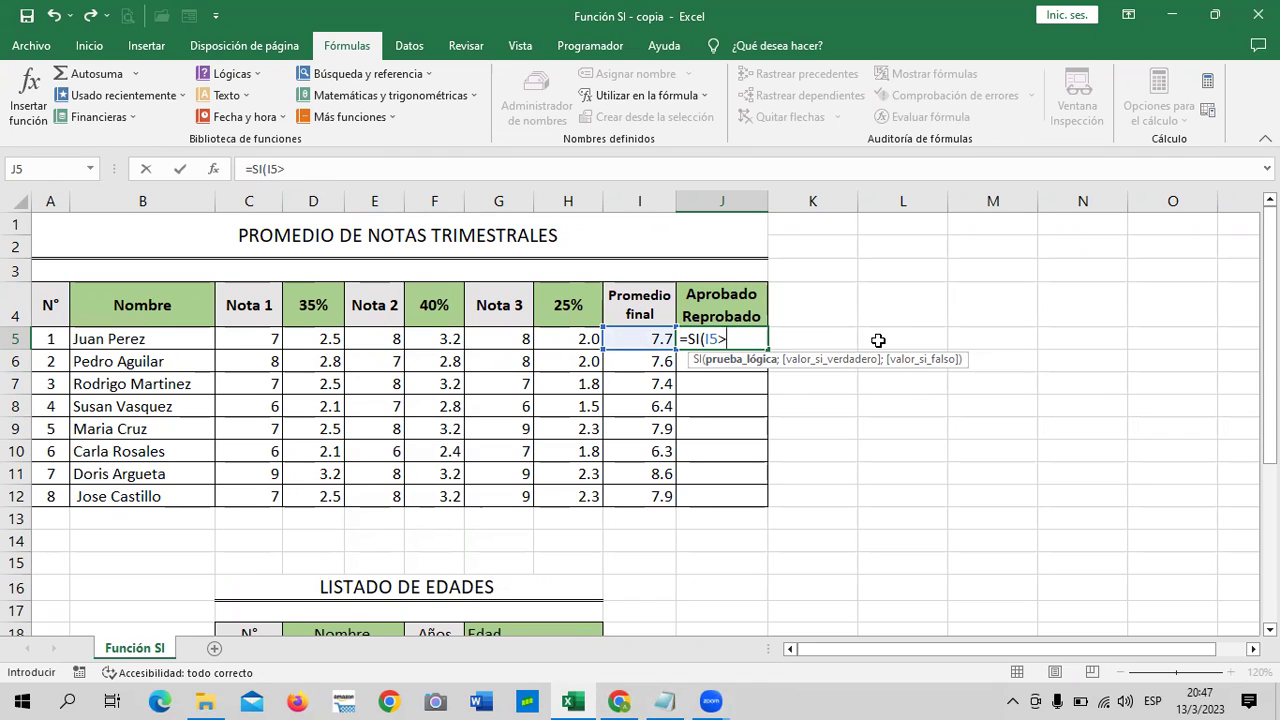
type("=")
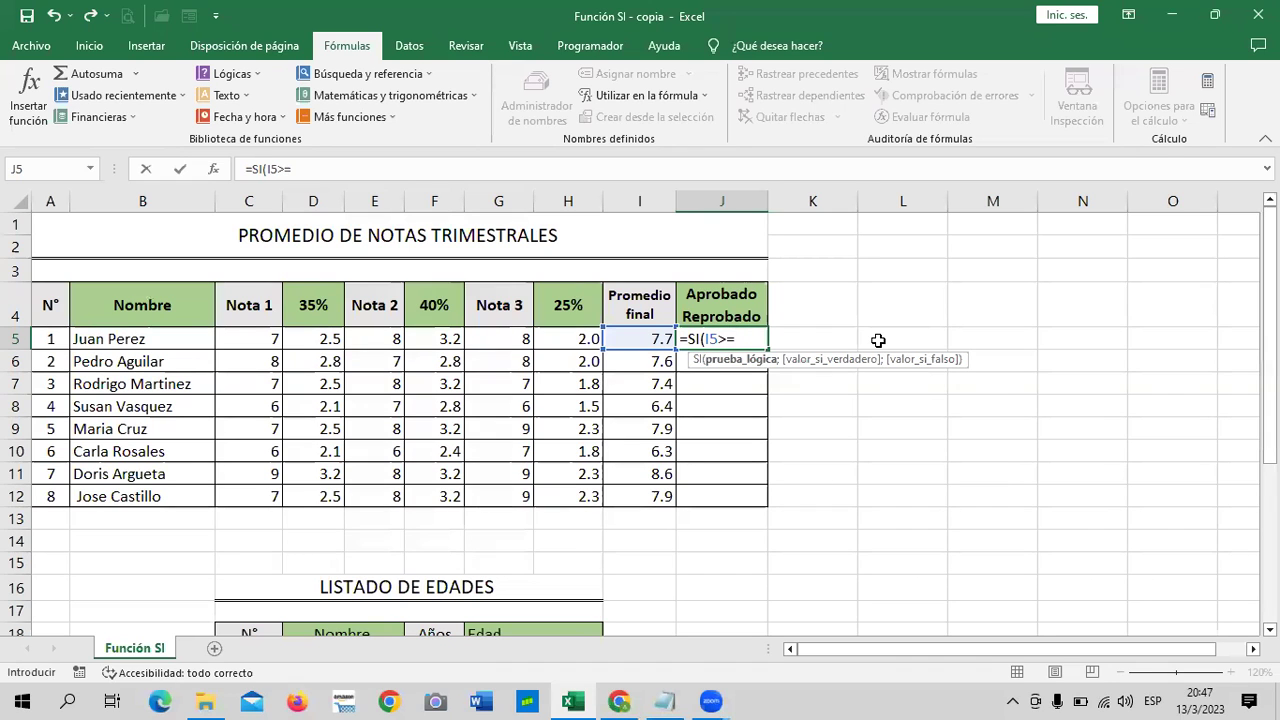
type("8")
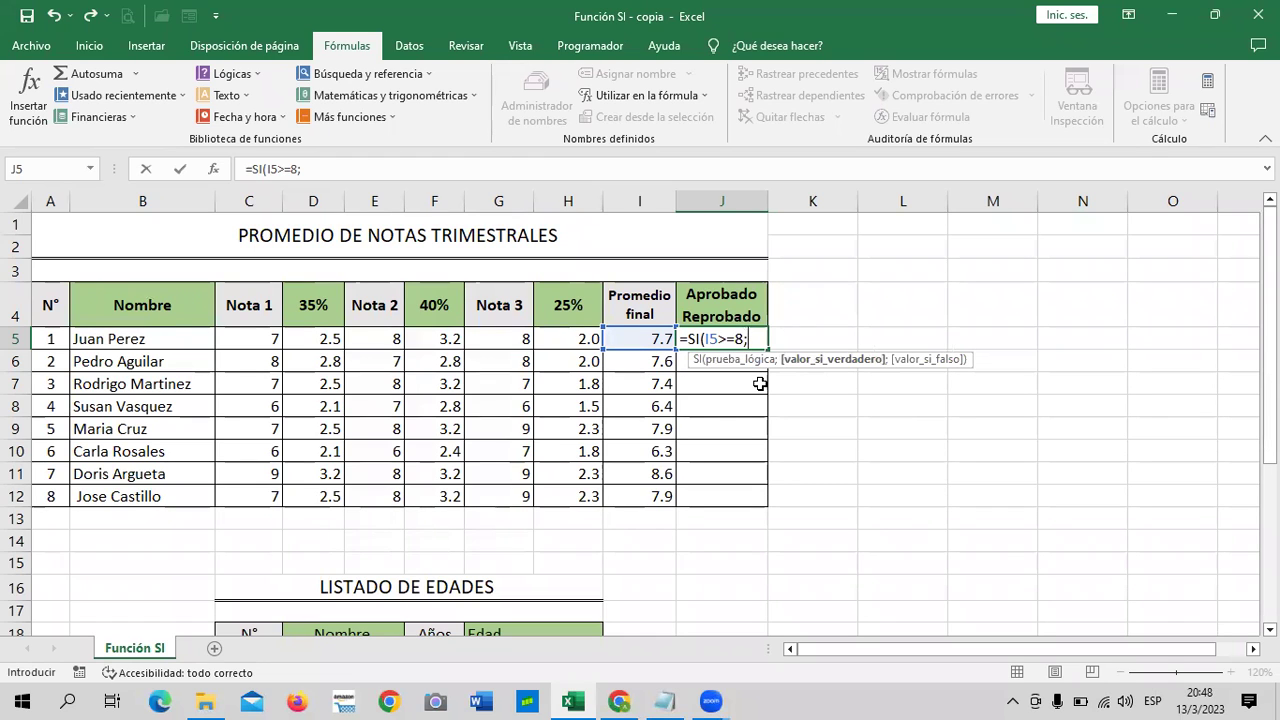
Finish J5 as =SI(I5>=8;"Aprobado") and commit it, so it shows FALSO for 7.7
type("\"")
type("Re")
key("BackSpace")
key("BackSpace")
type("Aprobado\"")
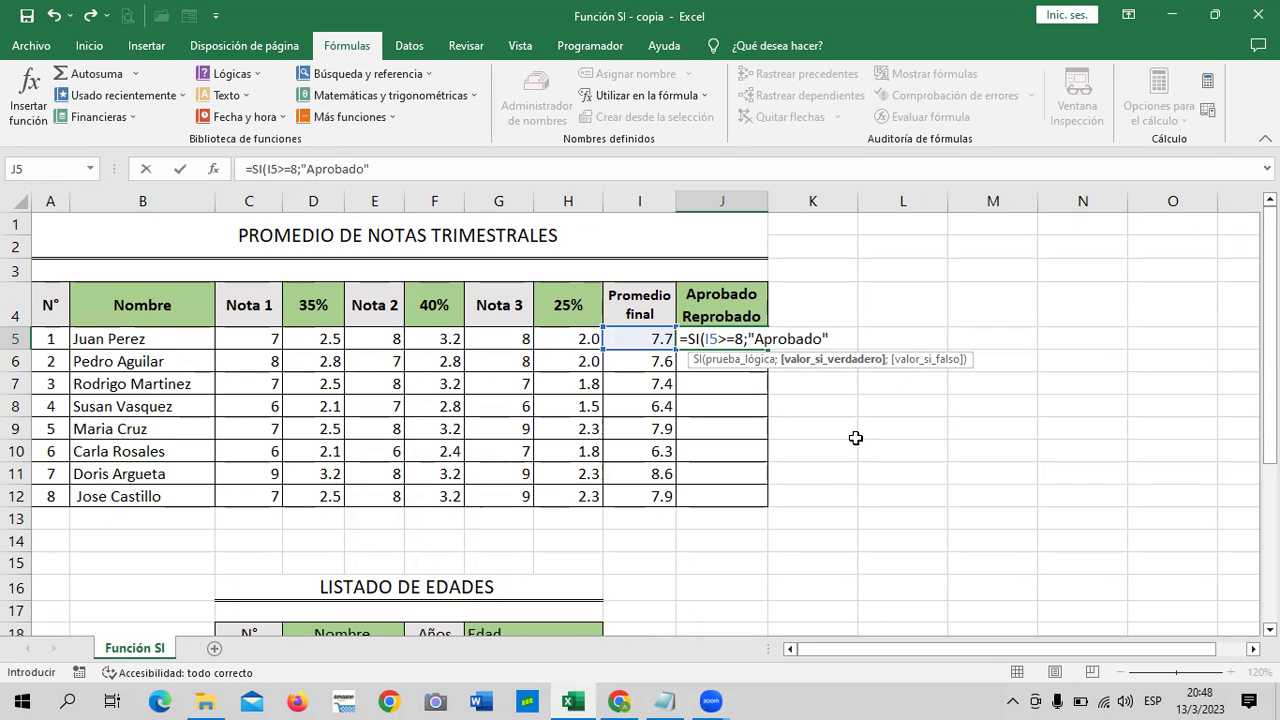
type(";")
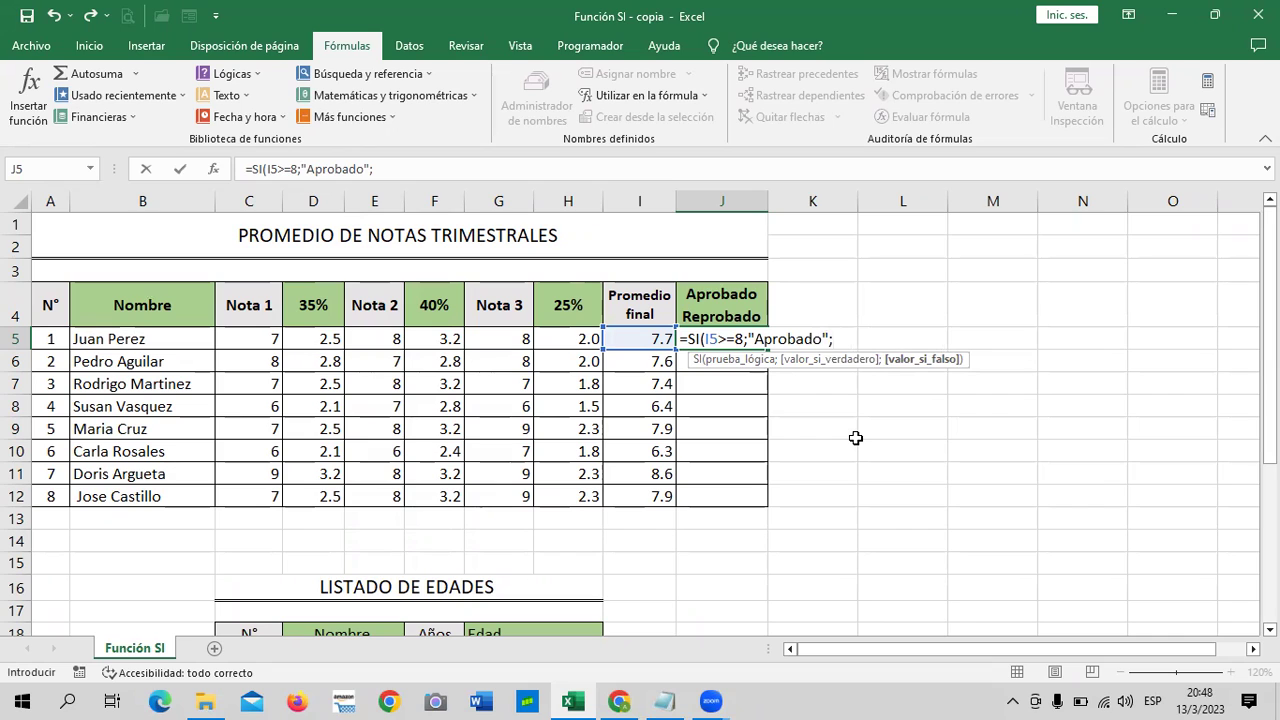
type("\"")
key("BackSpace")
key("BackSpace")
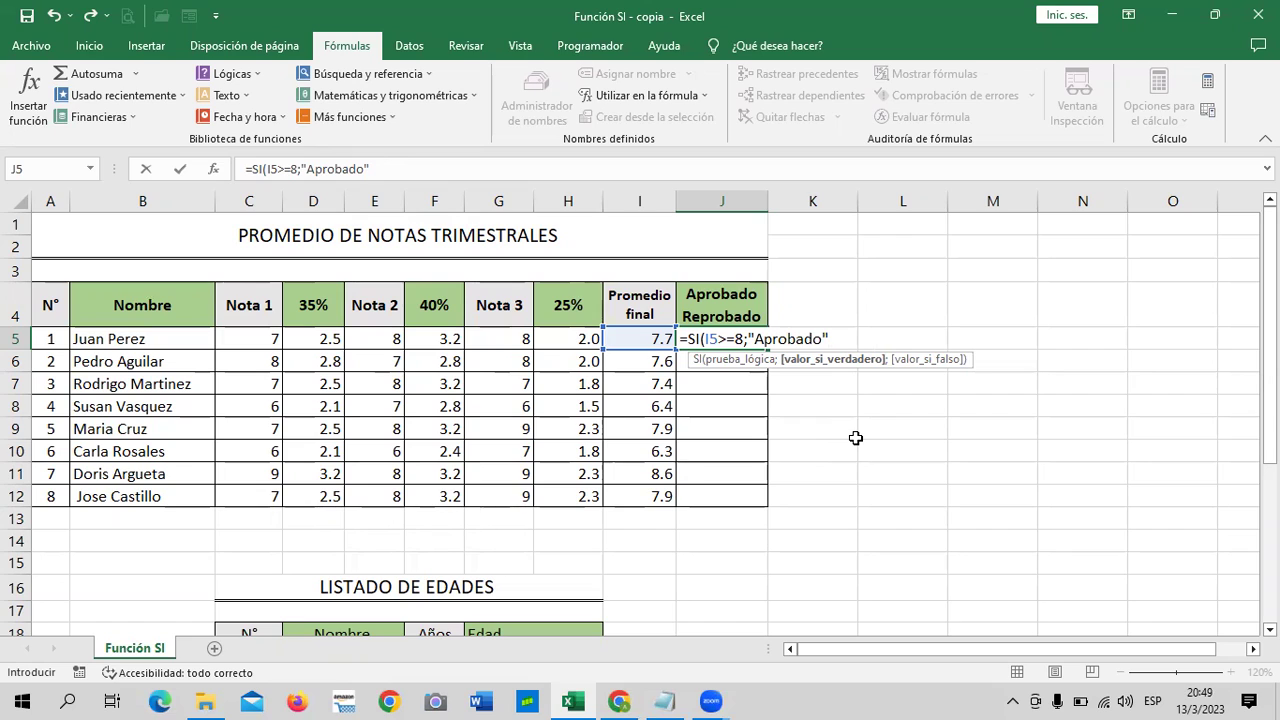
type(")")
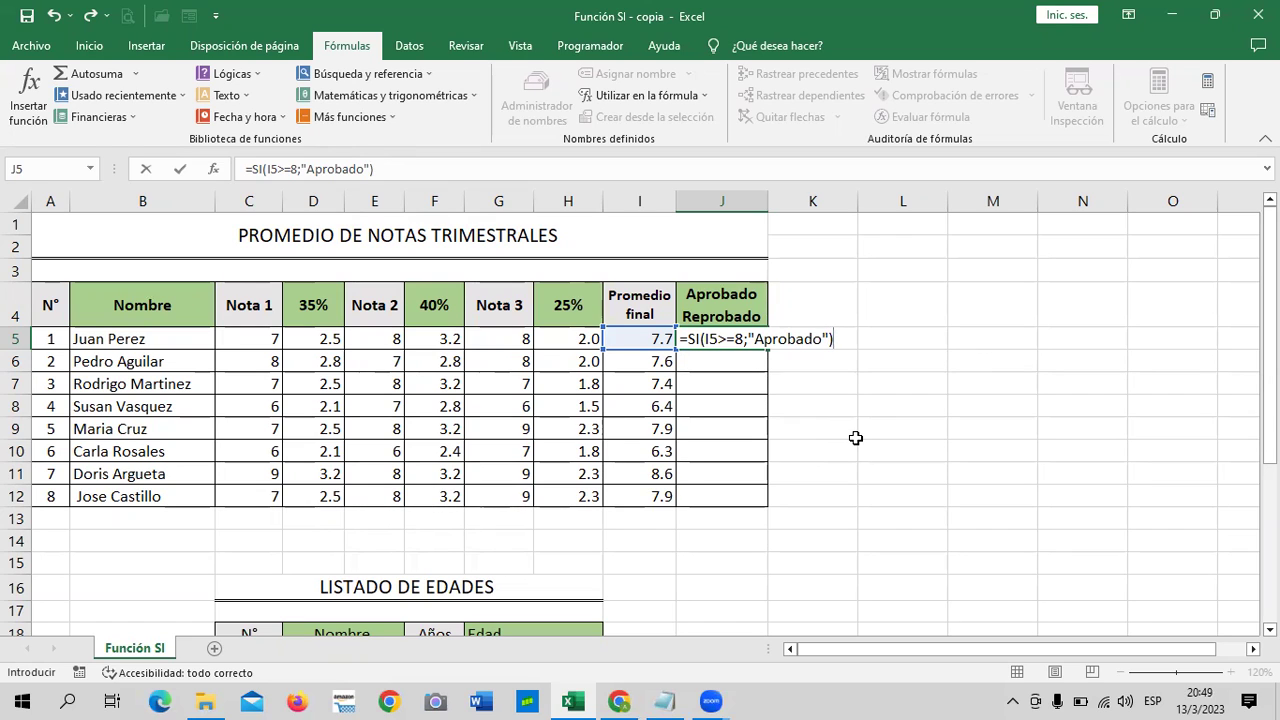
key("Return")
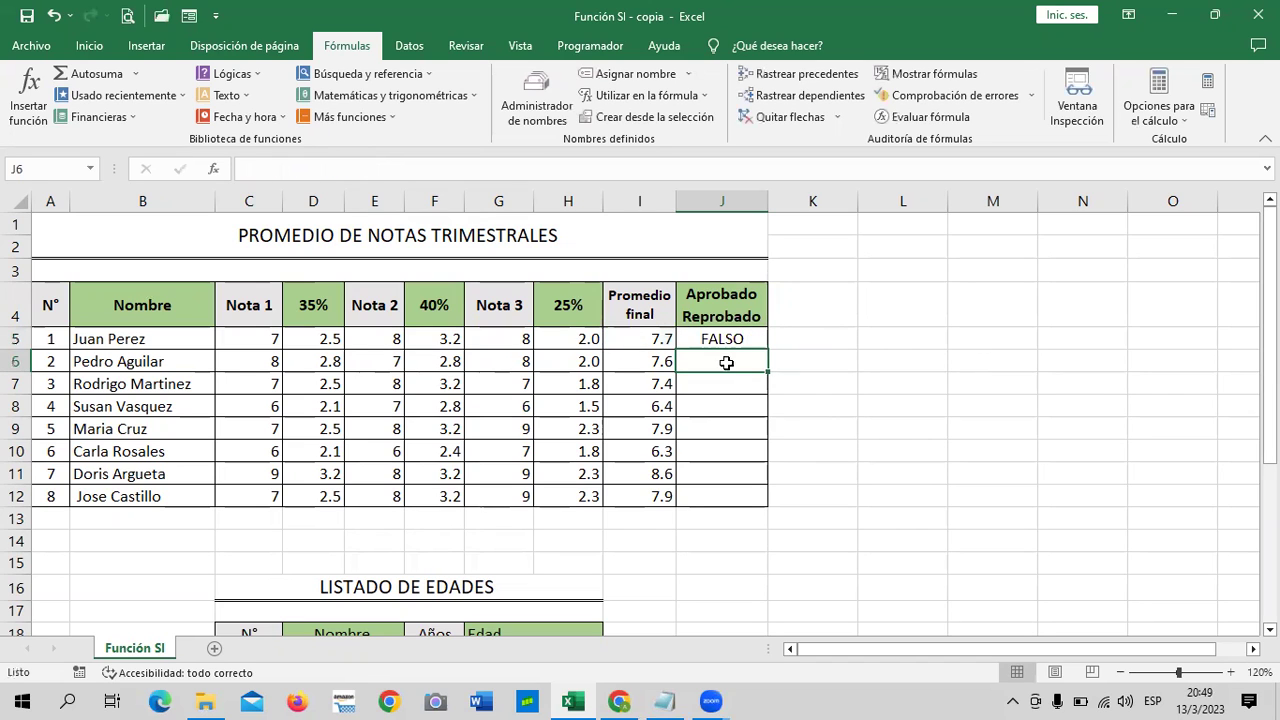
left_click(722, 339)
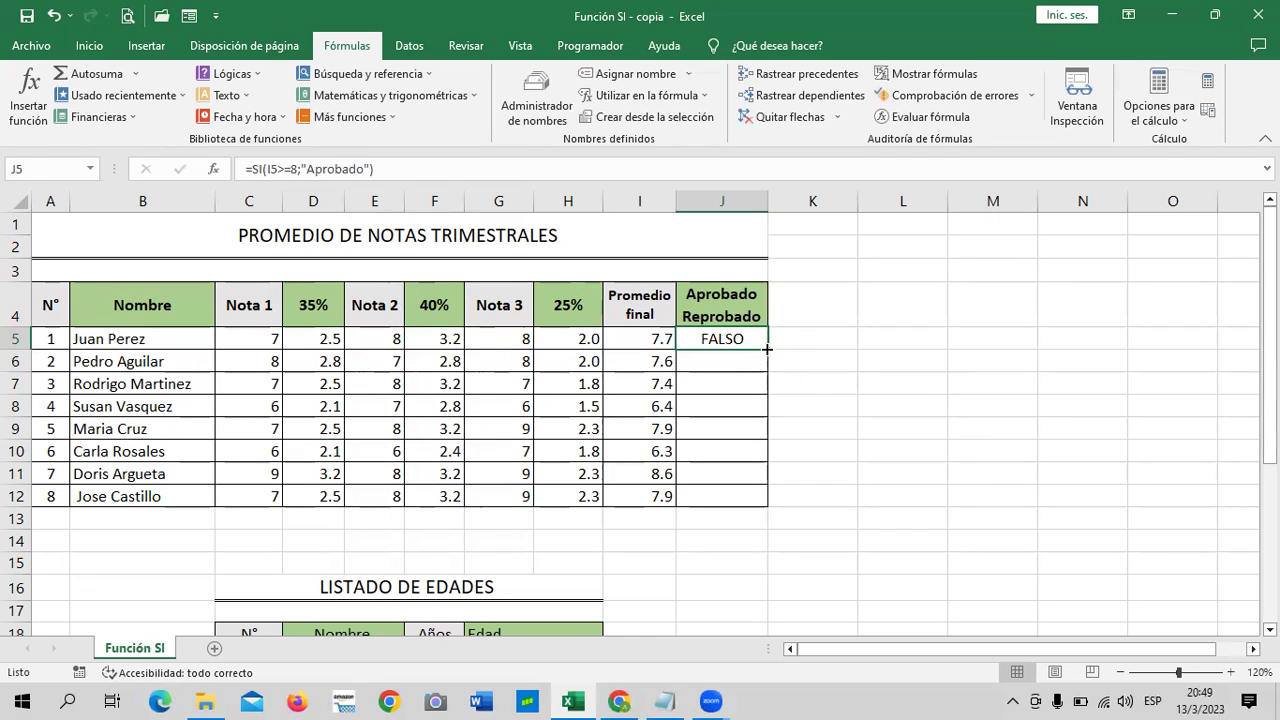
Fill J5's formula down to J12 and widen column J
left_click_drag(767, 349, 763, 507)
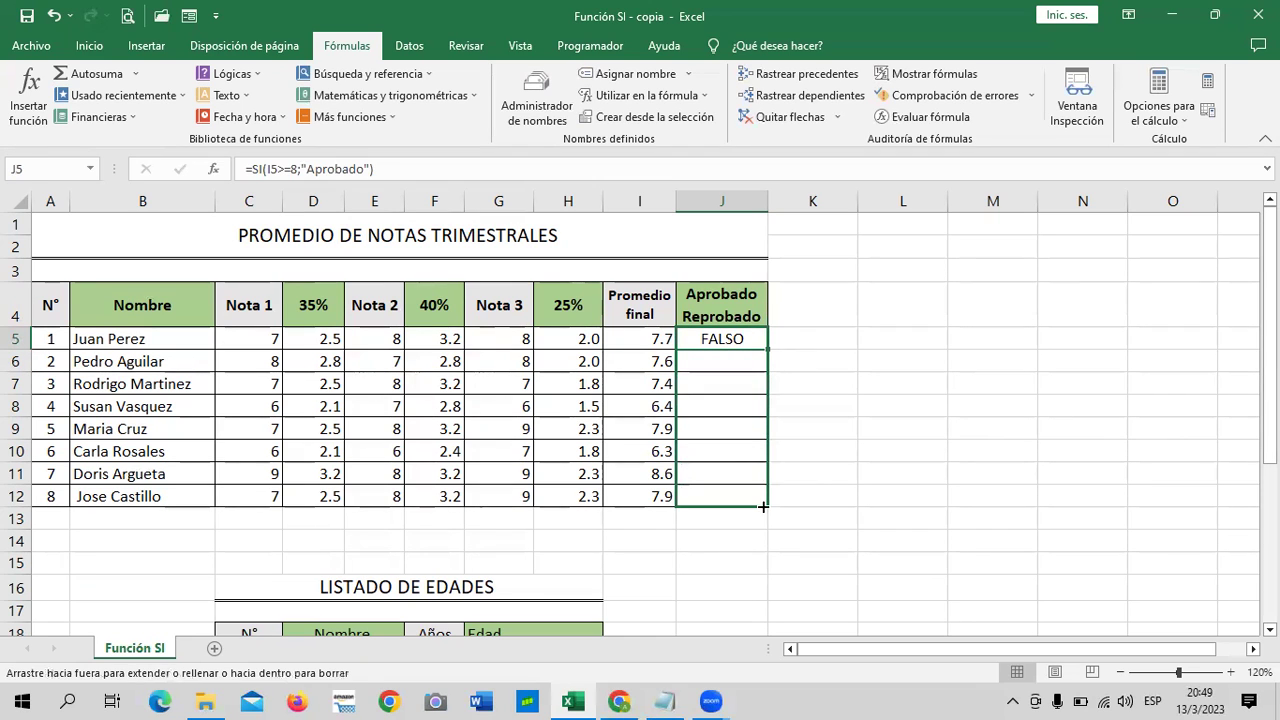
left_click(855, 458)
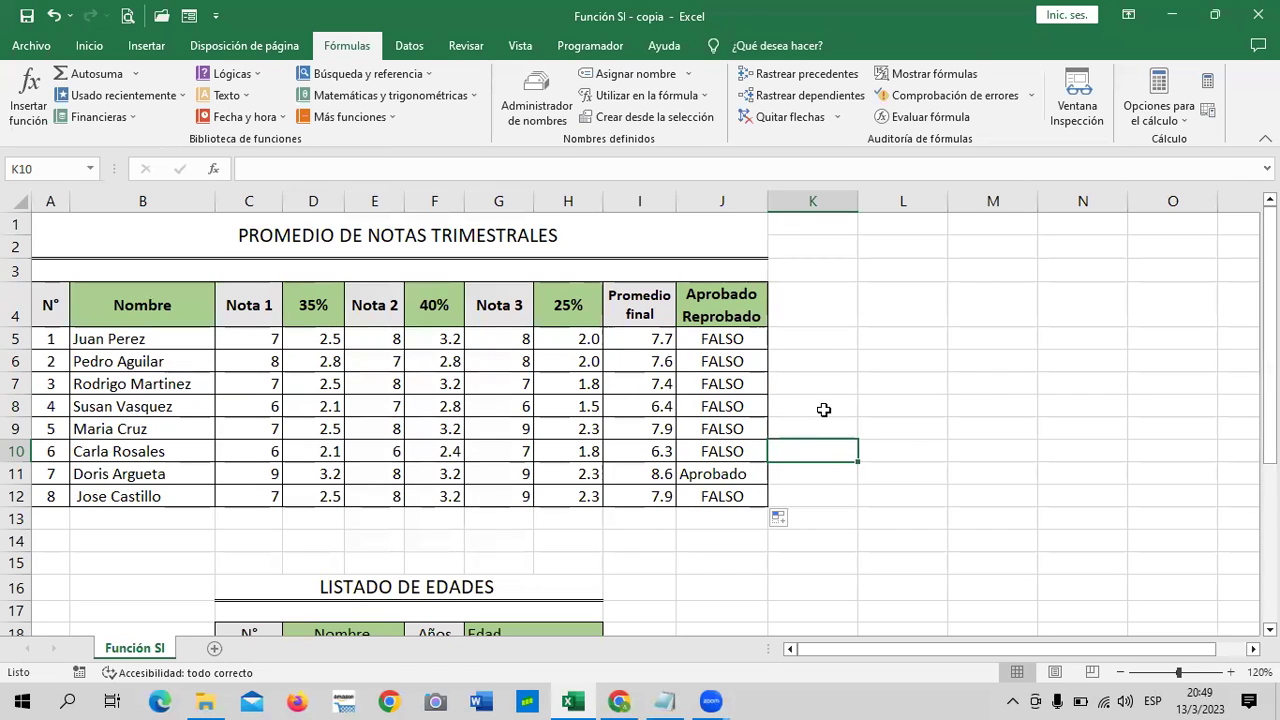
left_click_drag(768, 201, 806, 207)
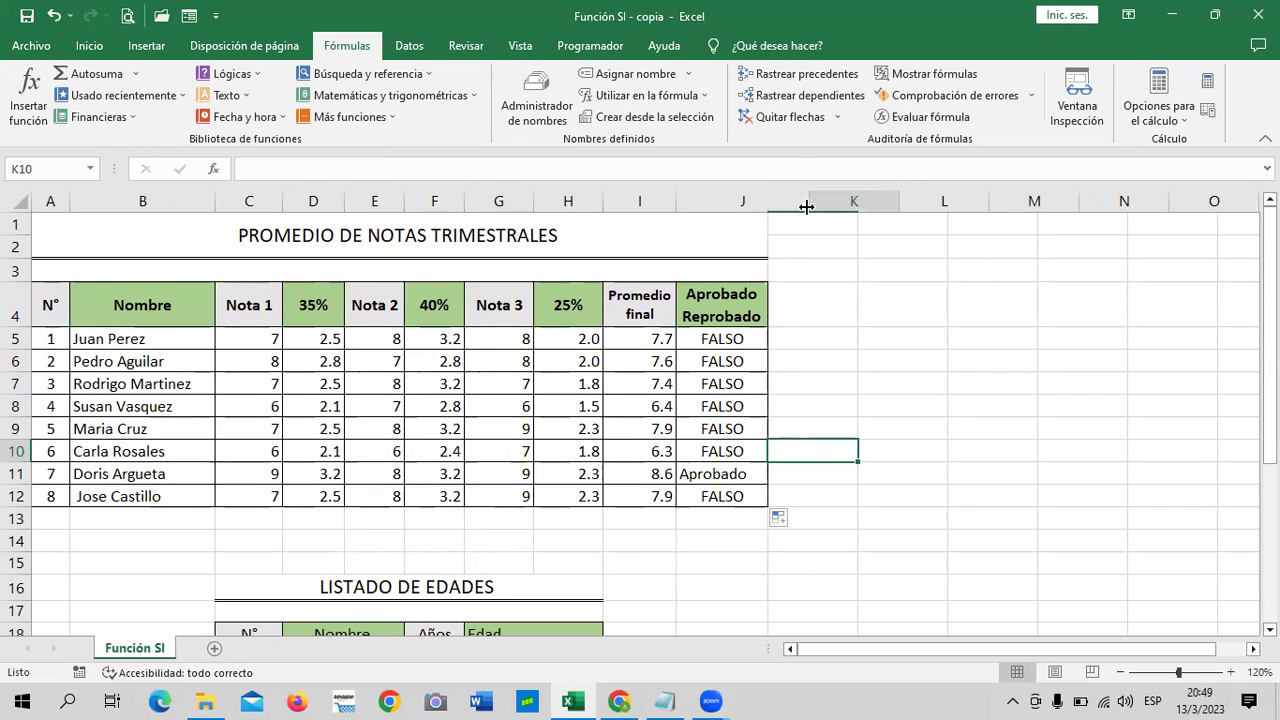
left_click(929, 358)
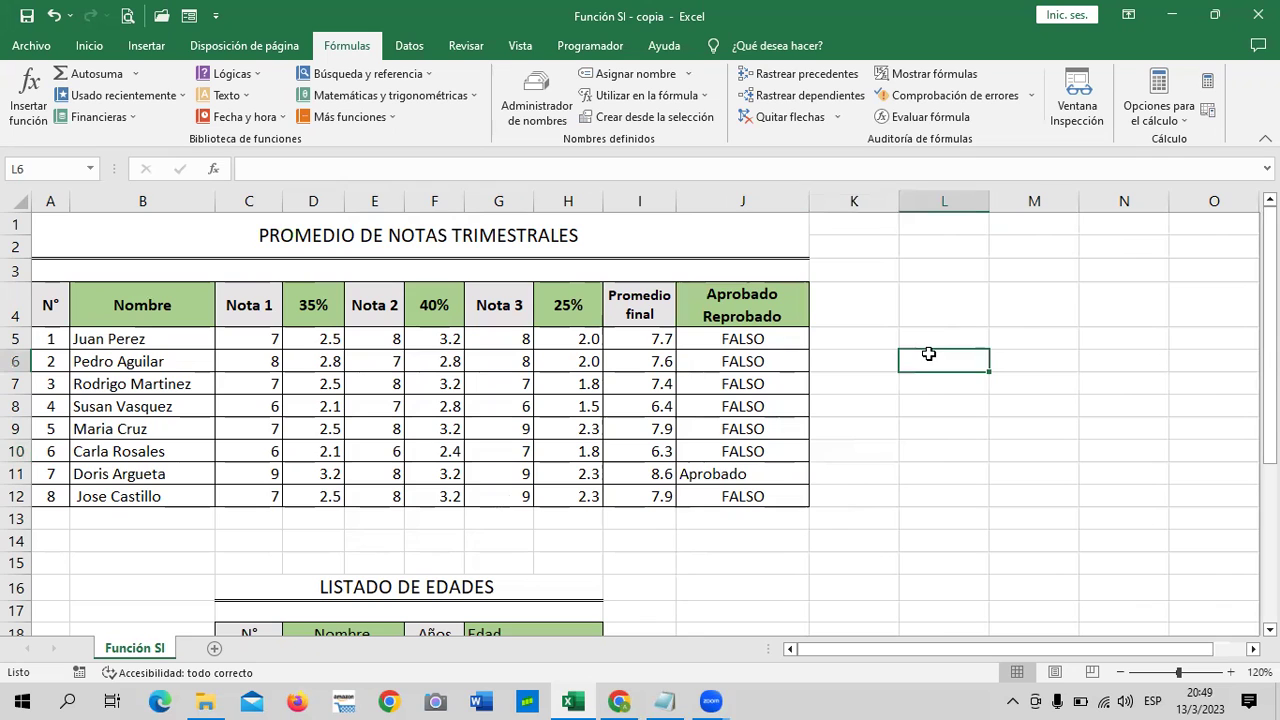
Center the Aprobado result in J11, then reselect J5
left_click(771, 476)
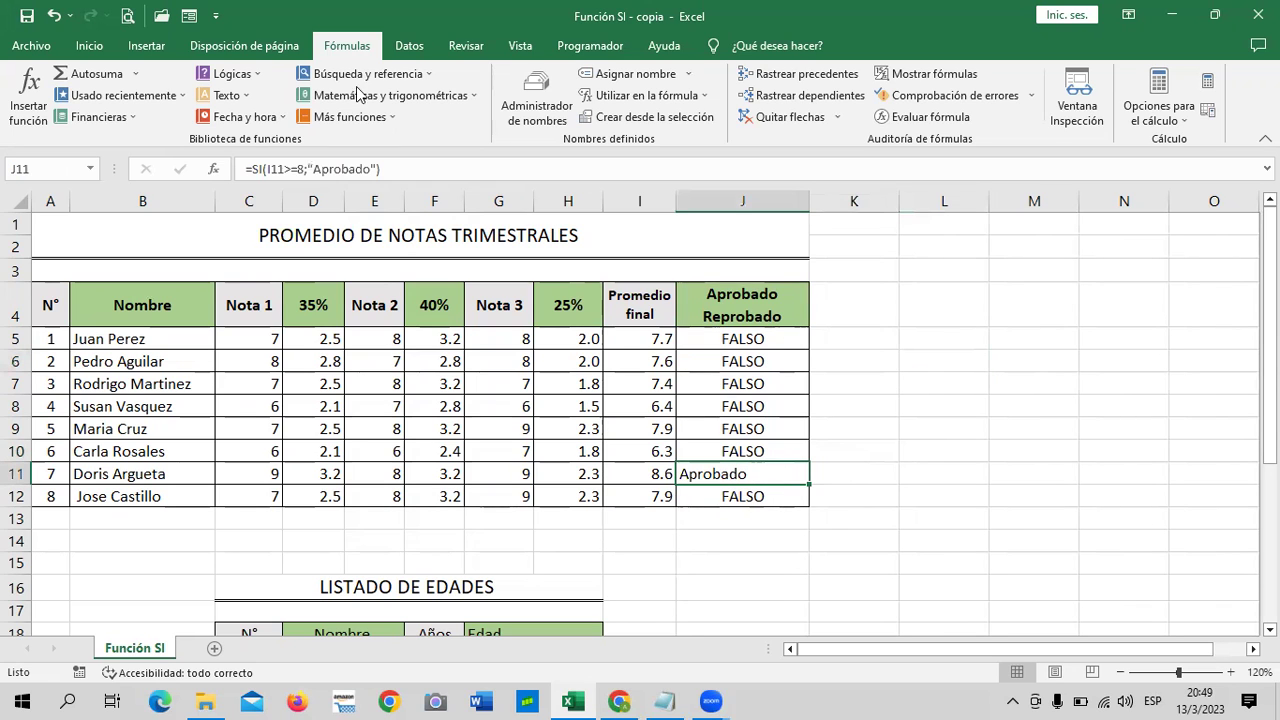
left_click(89, 46)
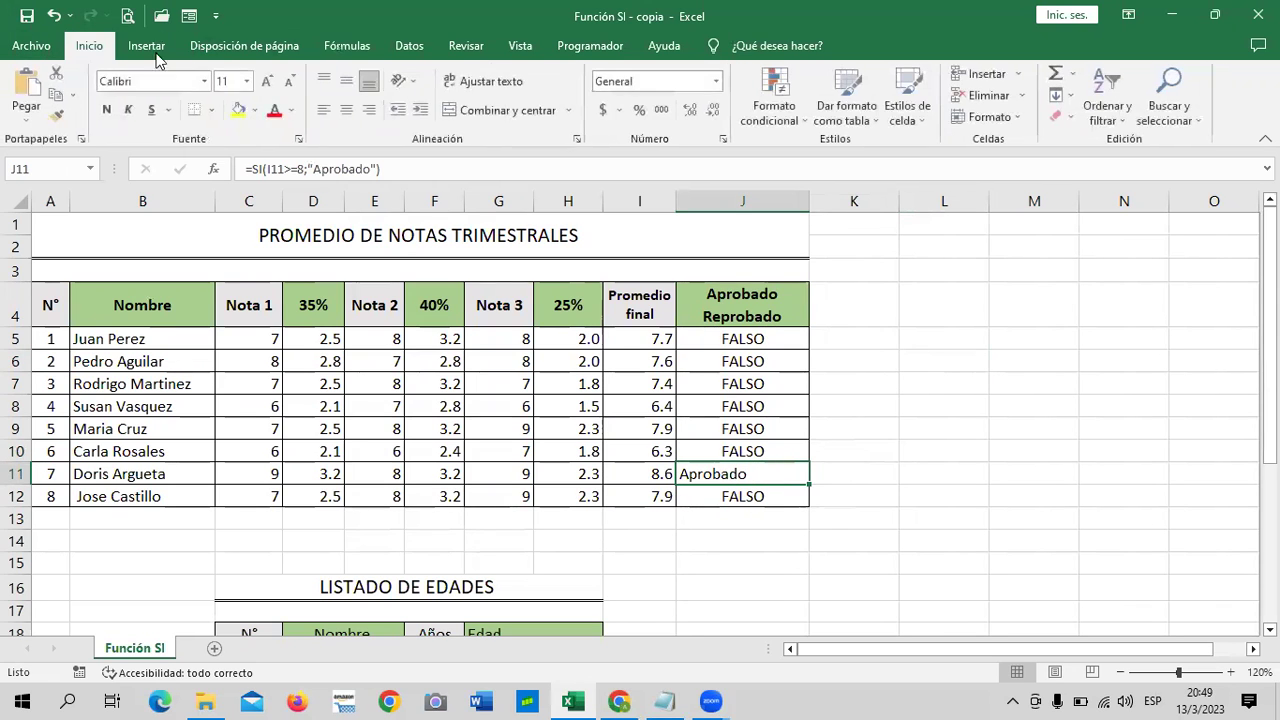
left_click(348, 113)
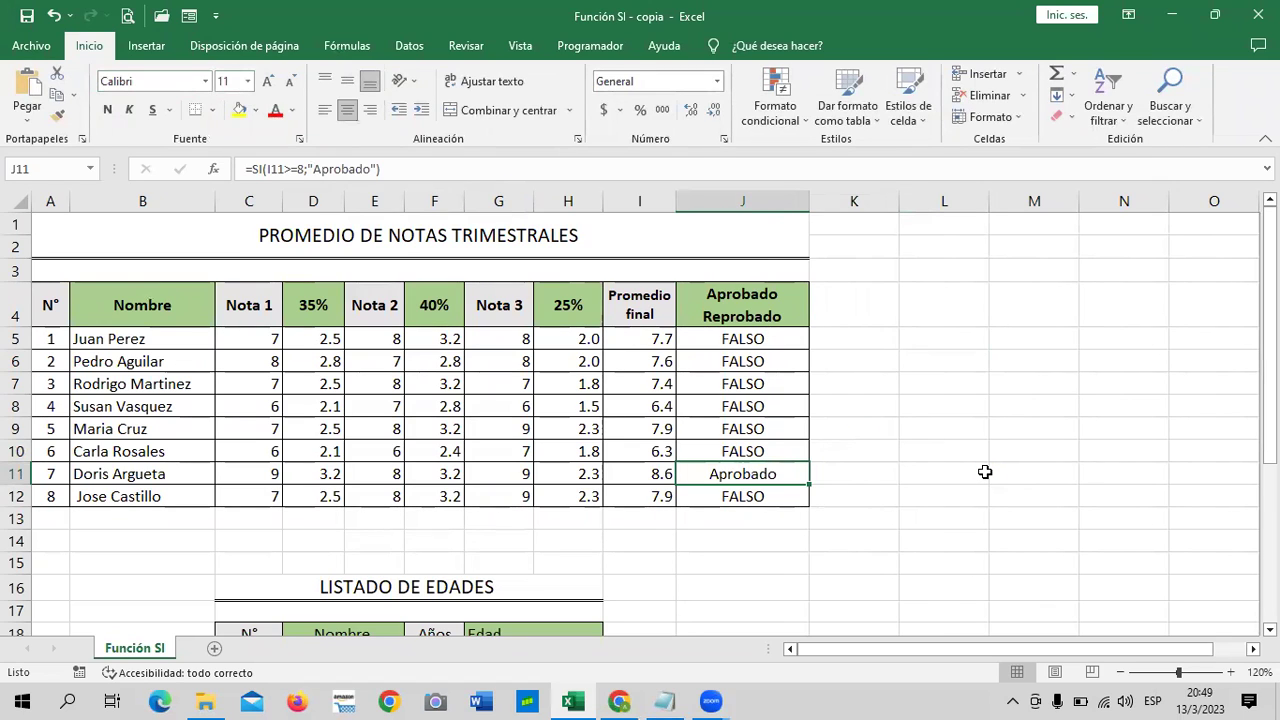
left_click(949, 444)
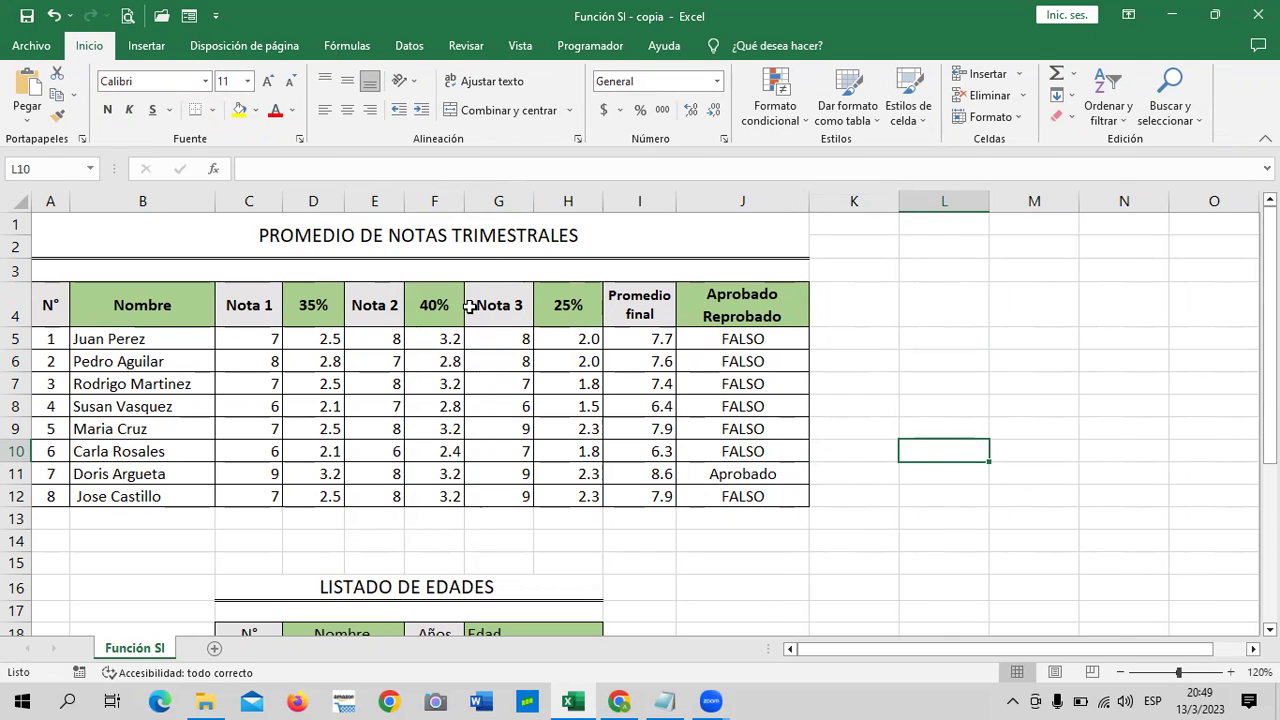
left_click(901, 404)
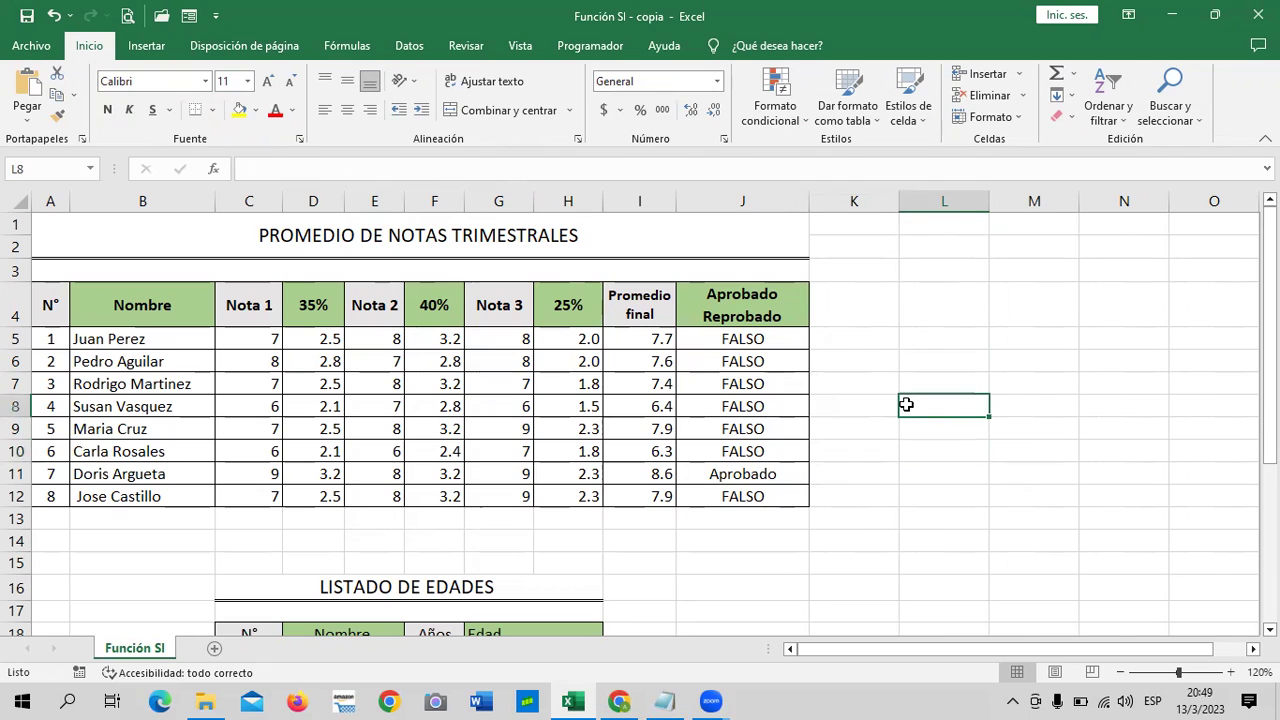
left_click(760, 336)
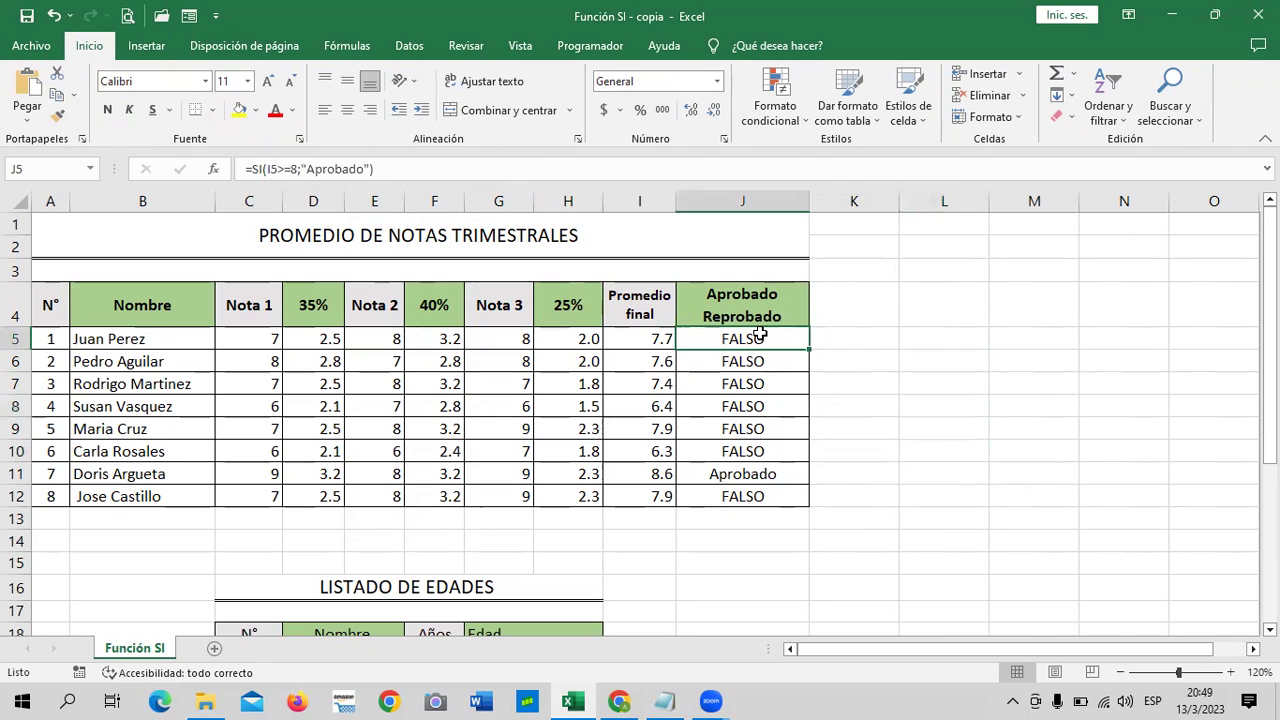
Clear the copied results in J6:J12
left_click(825, 384)
left_click_drag(770, 362, 766, 492)
key("Delete")
left_click(870, 420)
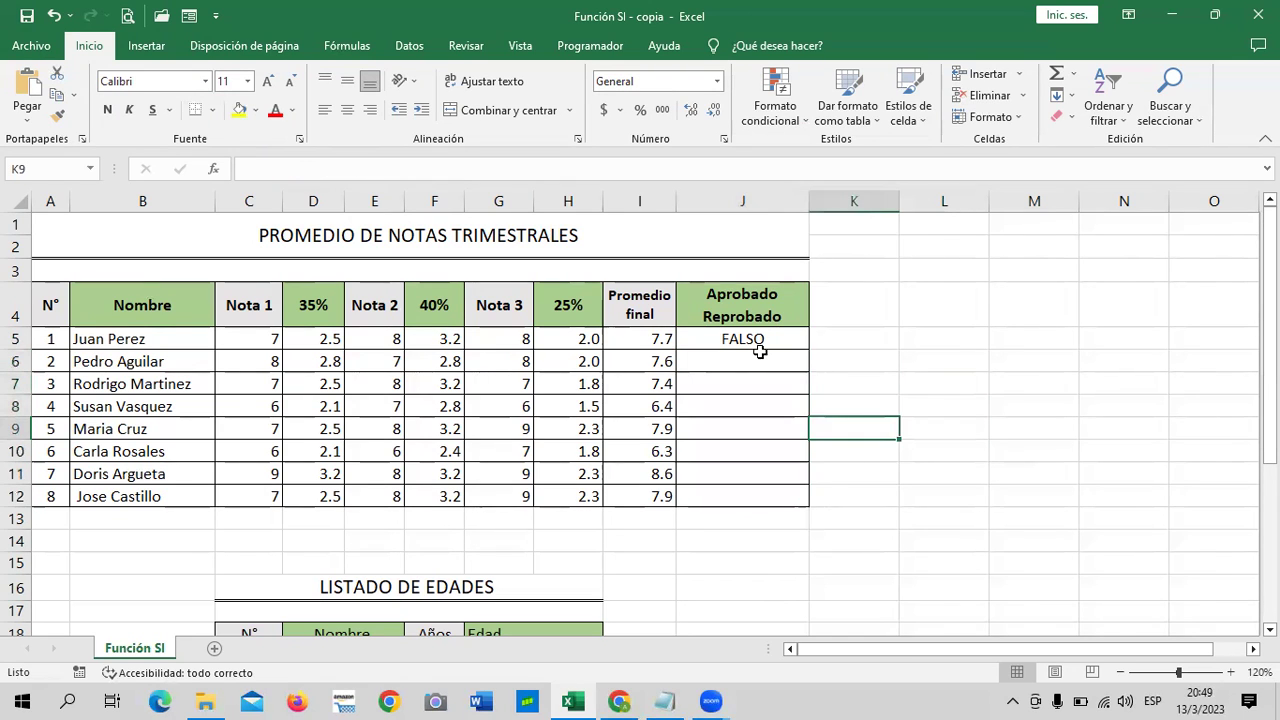
Add "Reprobado" as the false value, making J5 =SI(I5>=8;"Aprobado";"Reprobado")
left_click(751, 339)
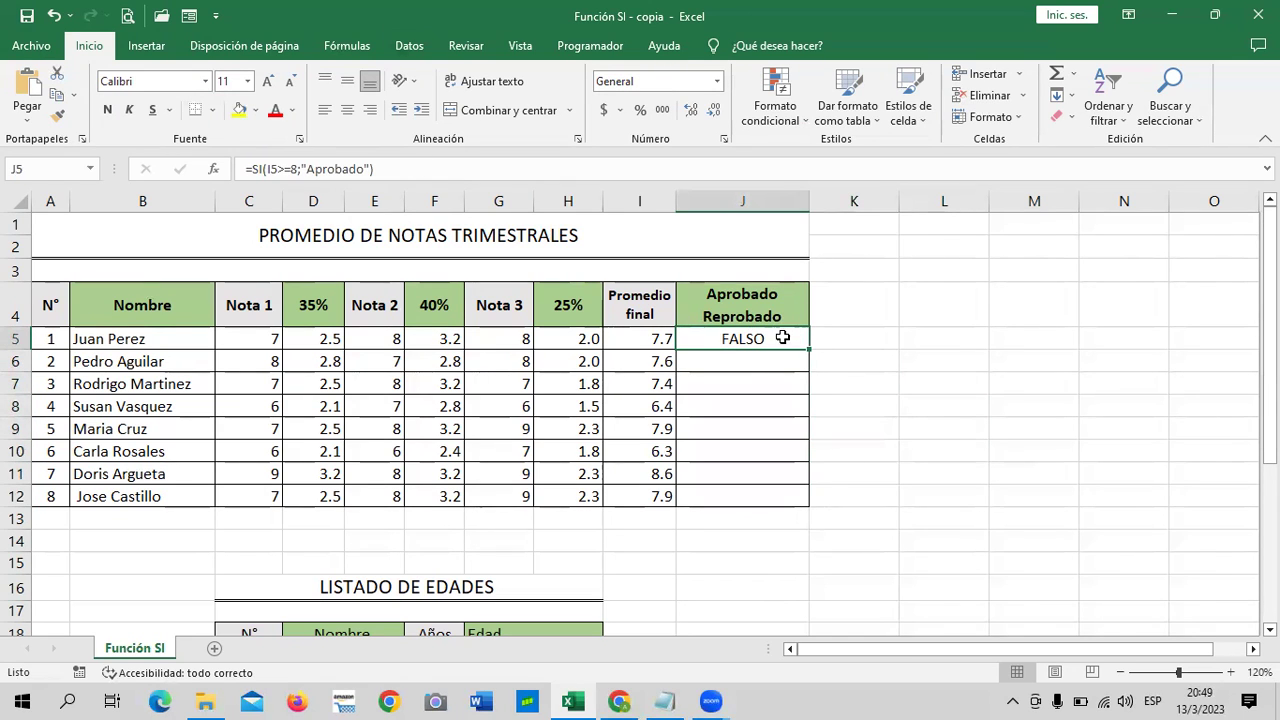
left_click(418, 168)
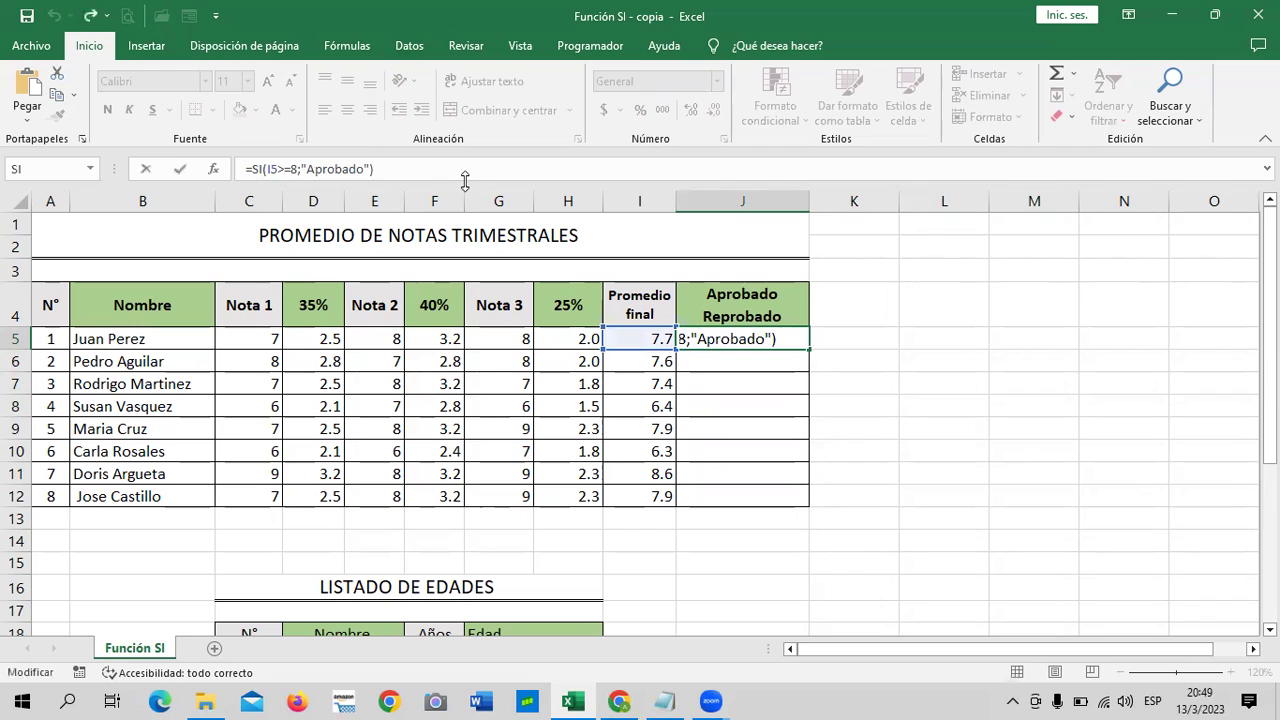
key("BackSpace")
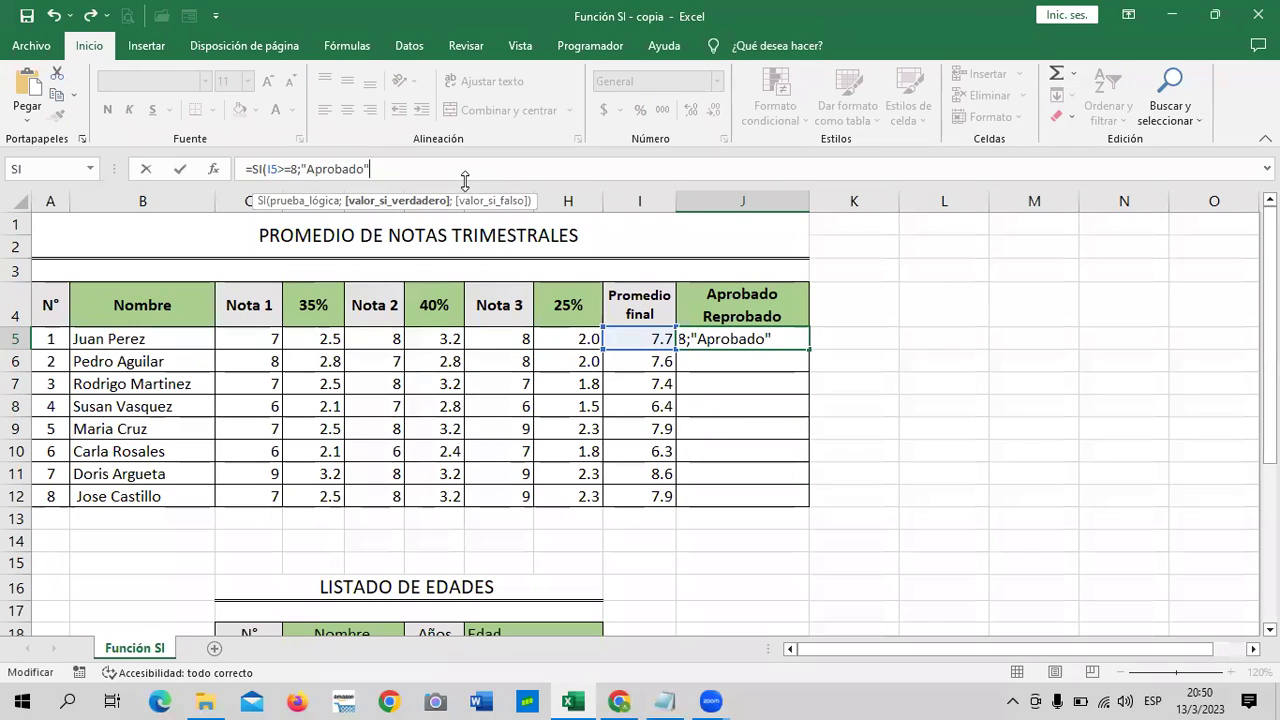
type(";")
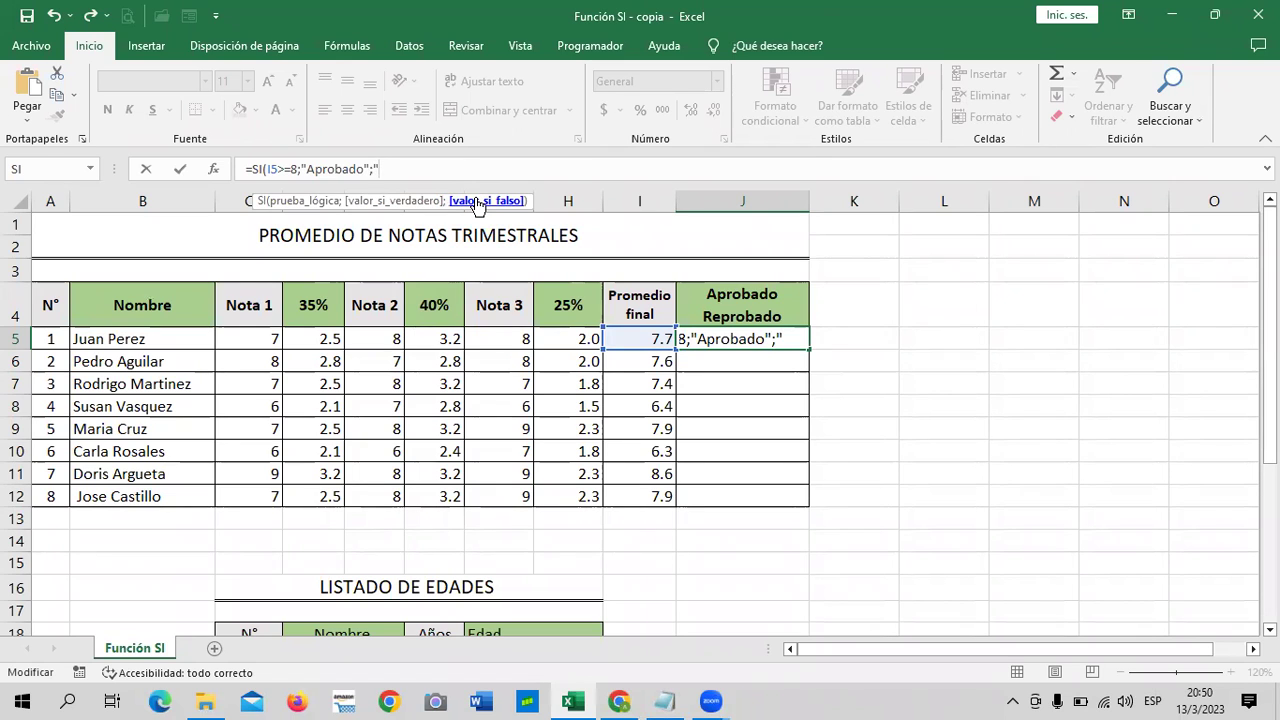
type("Reprobado\")")
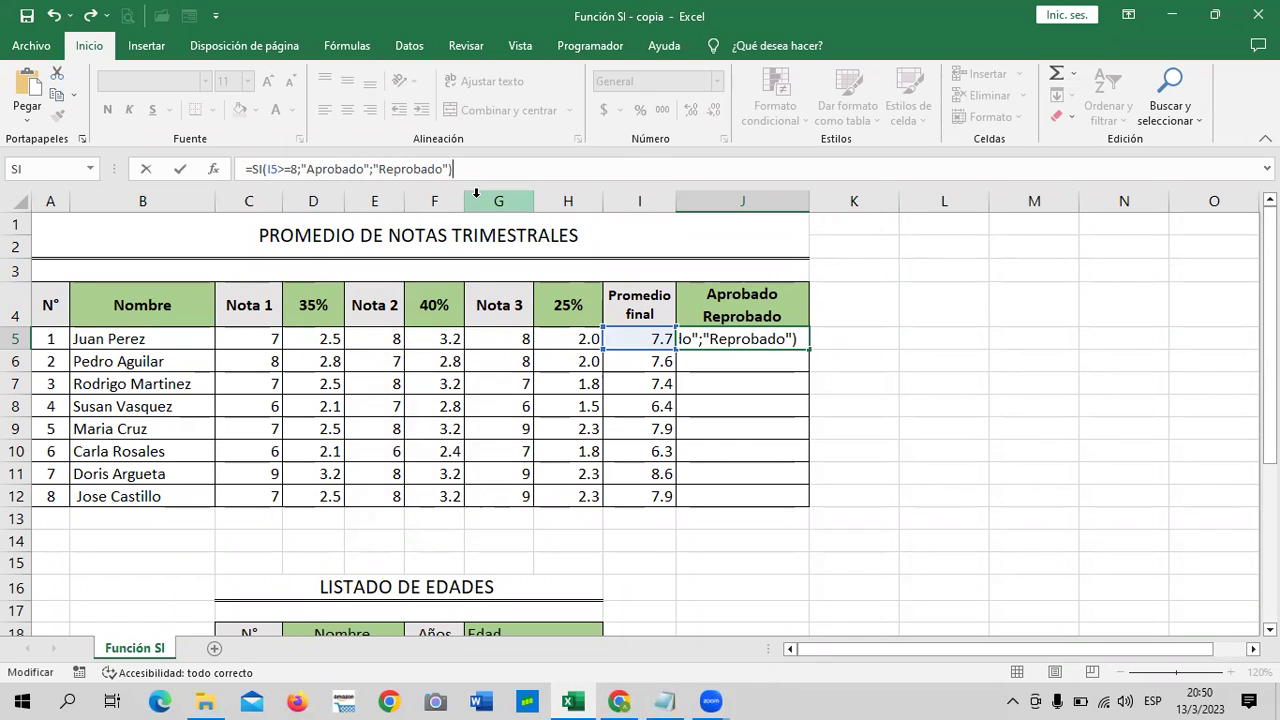
key("Return")
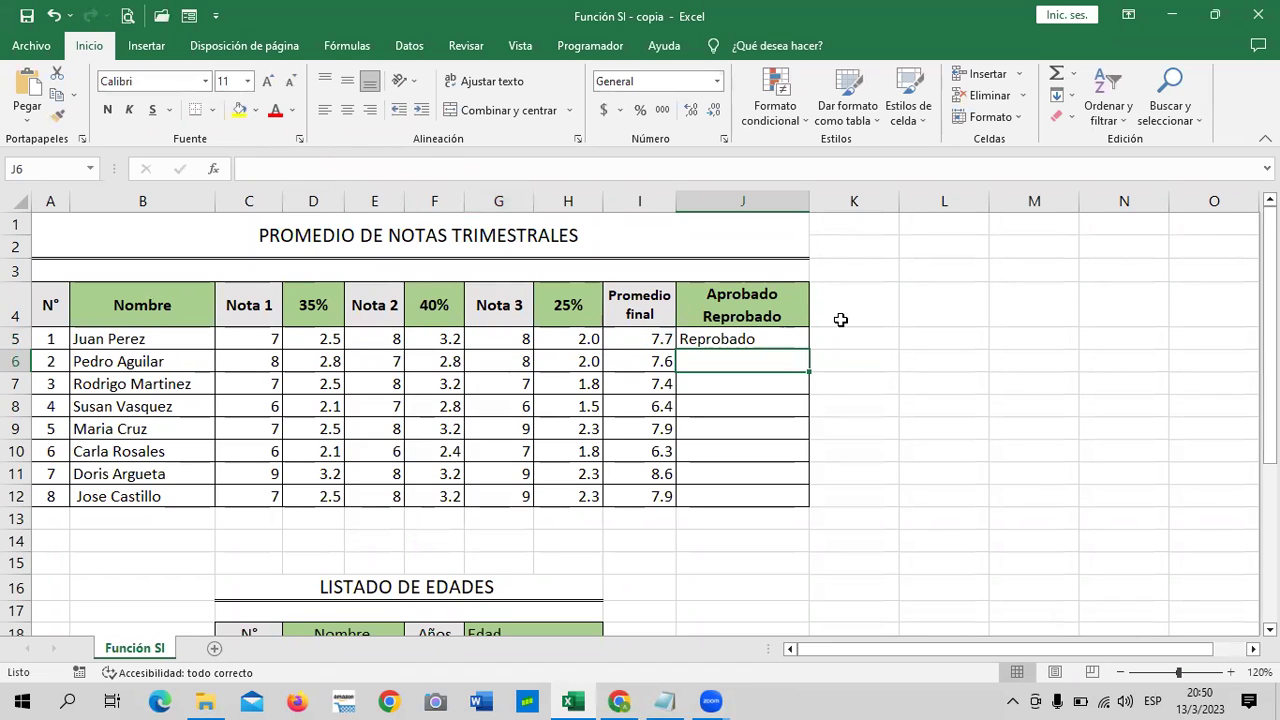
Fill J5's completed formula down to J12 and inspect the results in J11 and J5
left_click(767, 334)
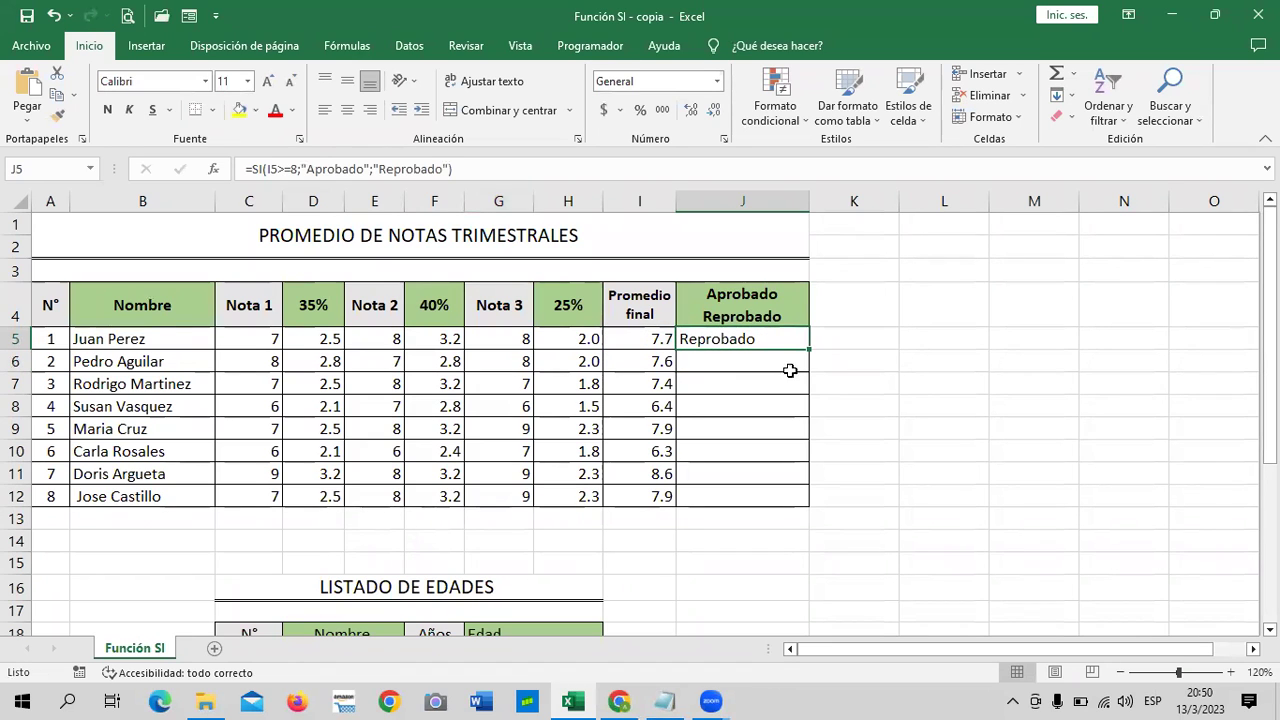
left_click_drag(808, 350, 807, 517)
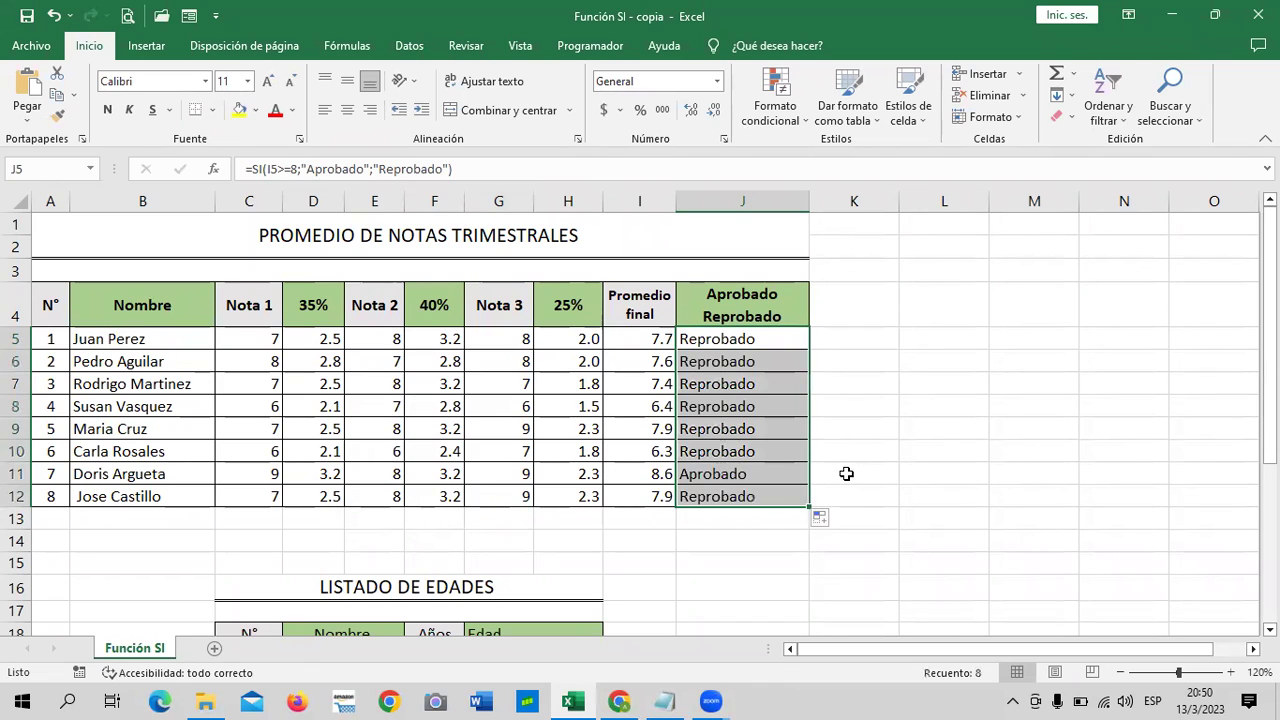
left_click(934, 428)
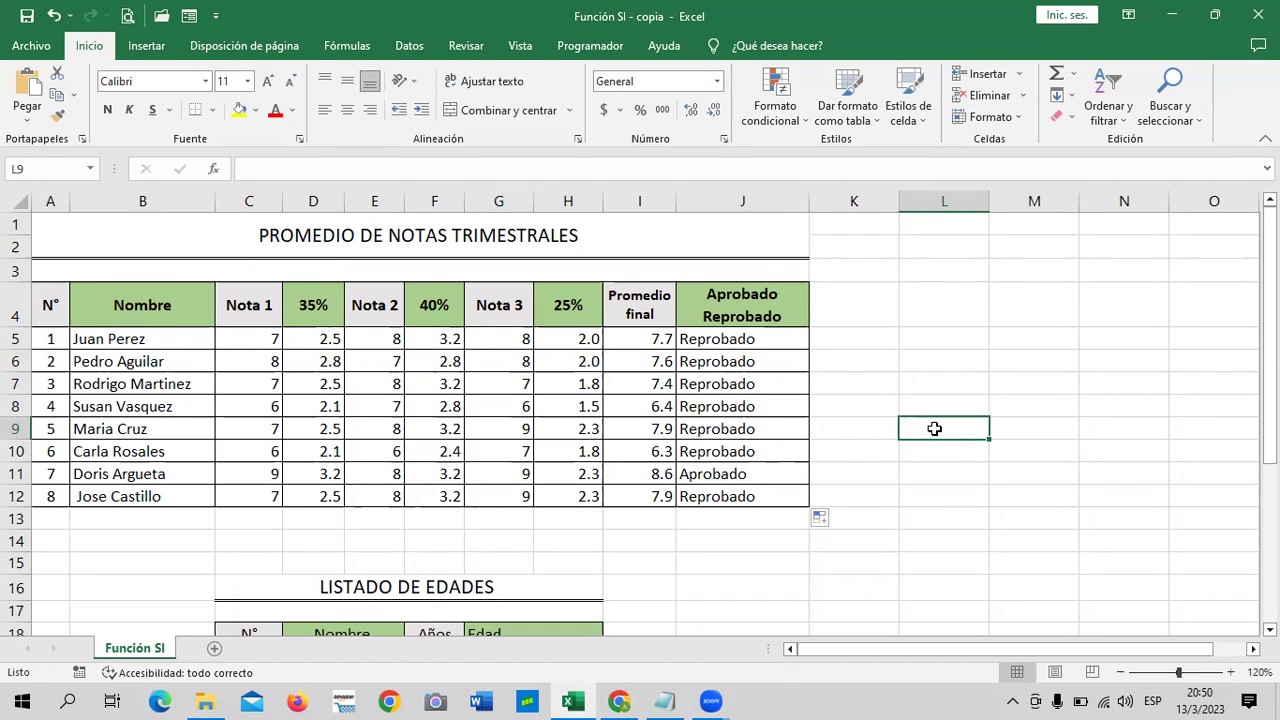
left_click(736, 472)
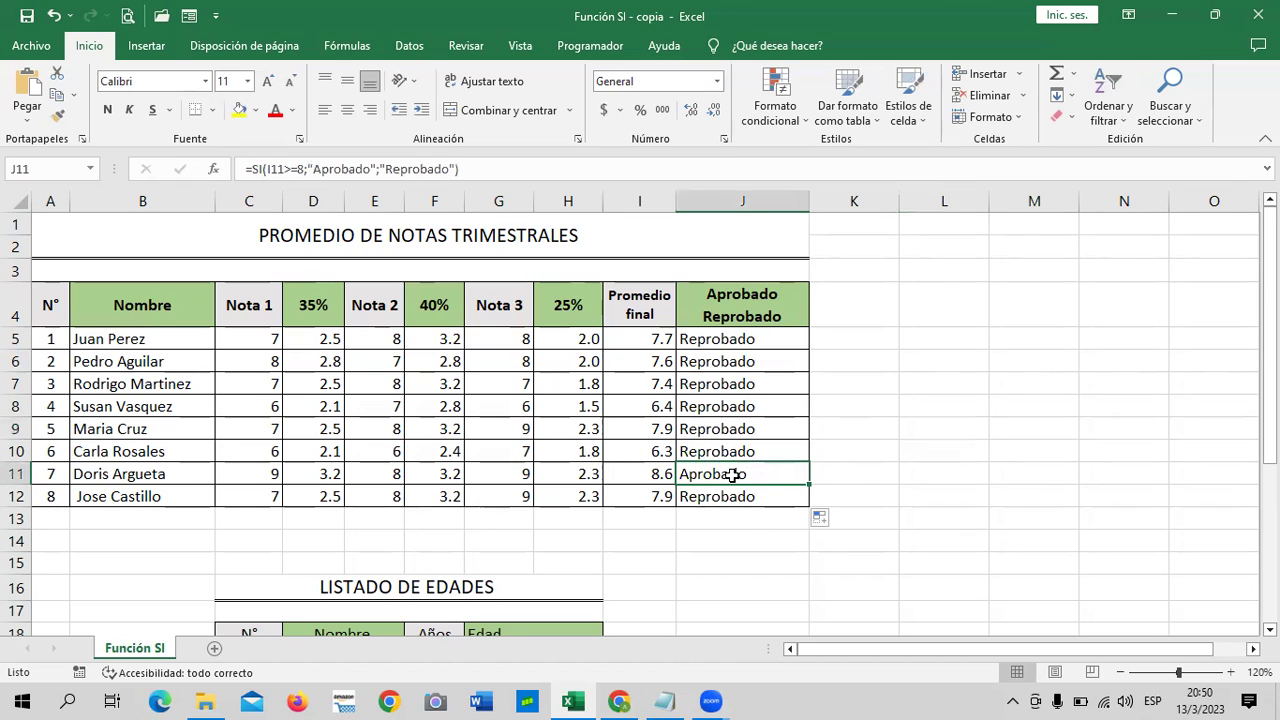
left_click(896, 451)
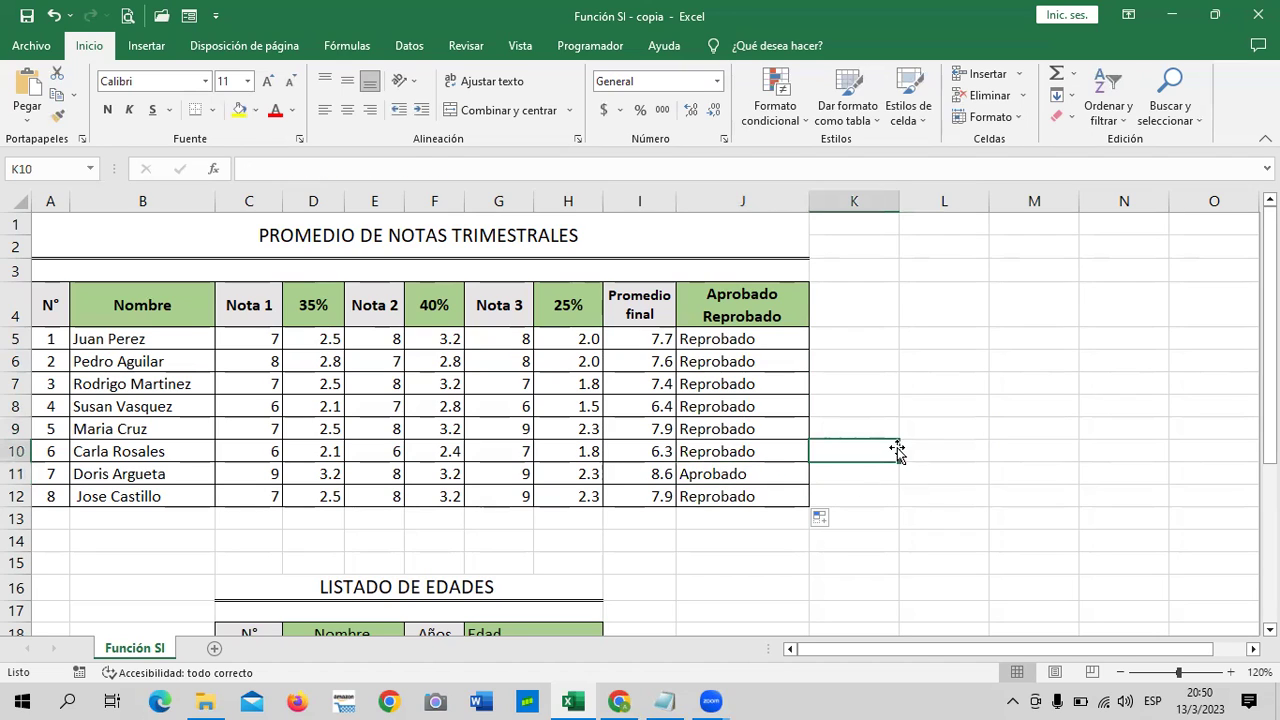
left_click(724, 340)
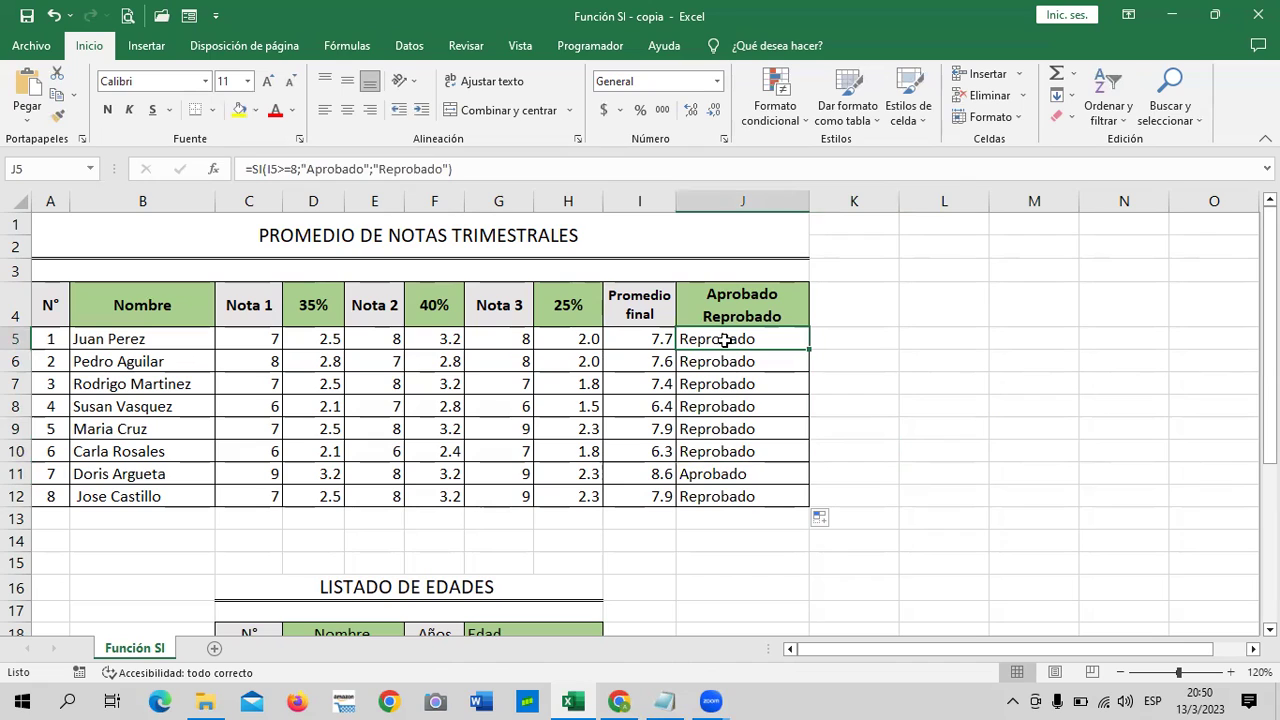
Delete the filled results from J6:J12 again
left_click(870, 390)
left_click(765, 361)
left_click_drag(765, 361, 754, 496)
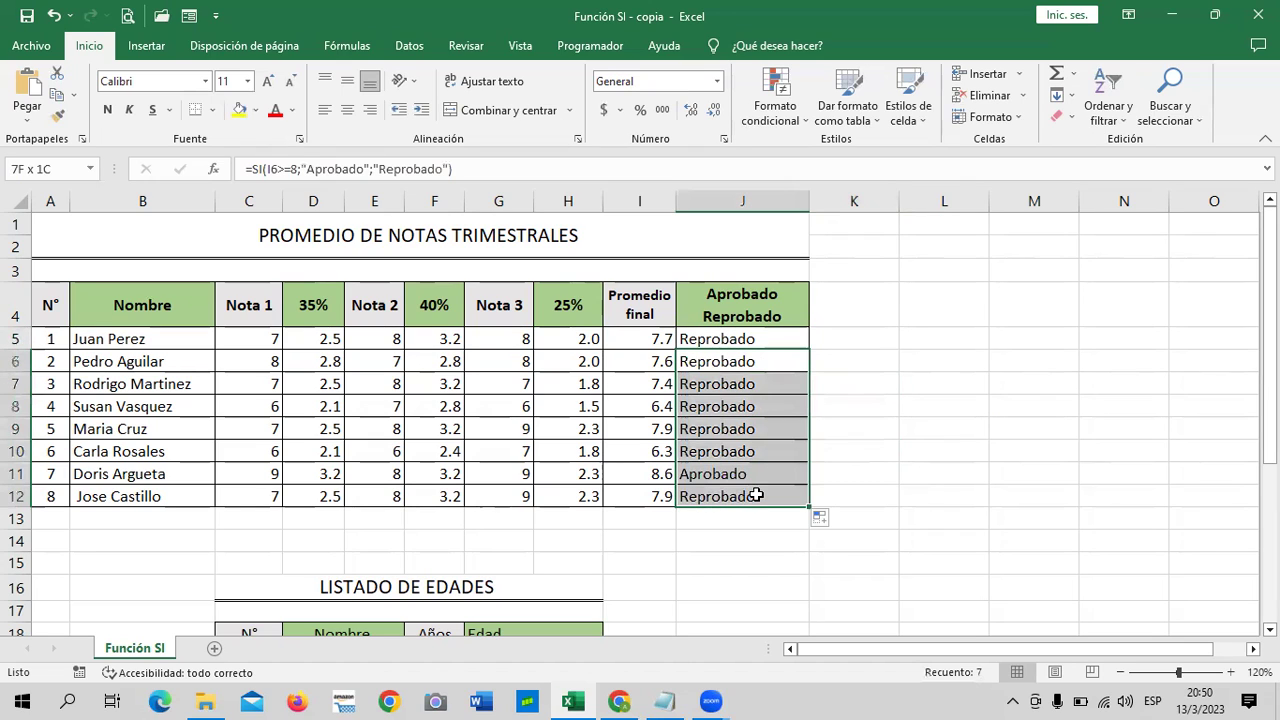
key("Delete")
Lower the pass threshold in J5's formula from 8 to 7.5
left_click(915, 428)
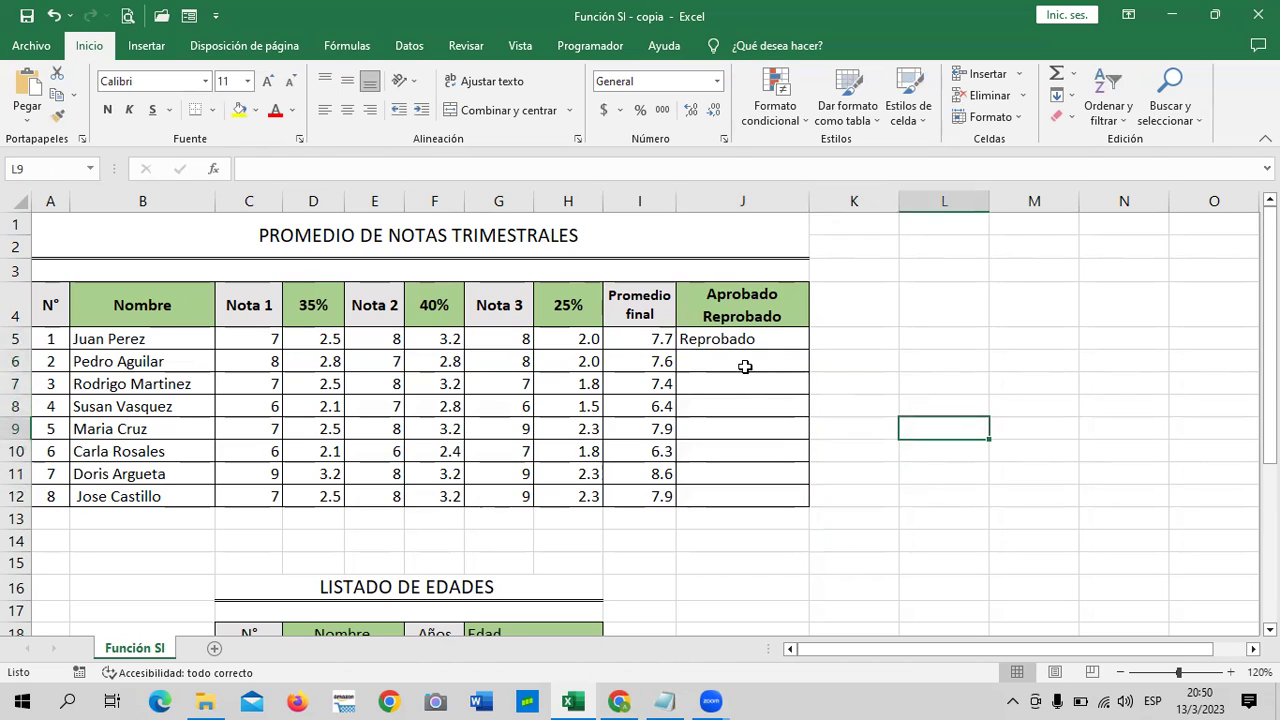
left_click(748, 338)
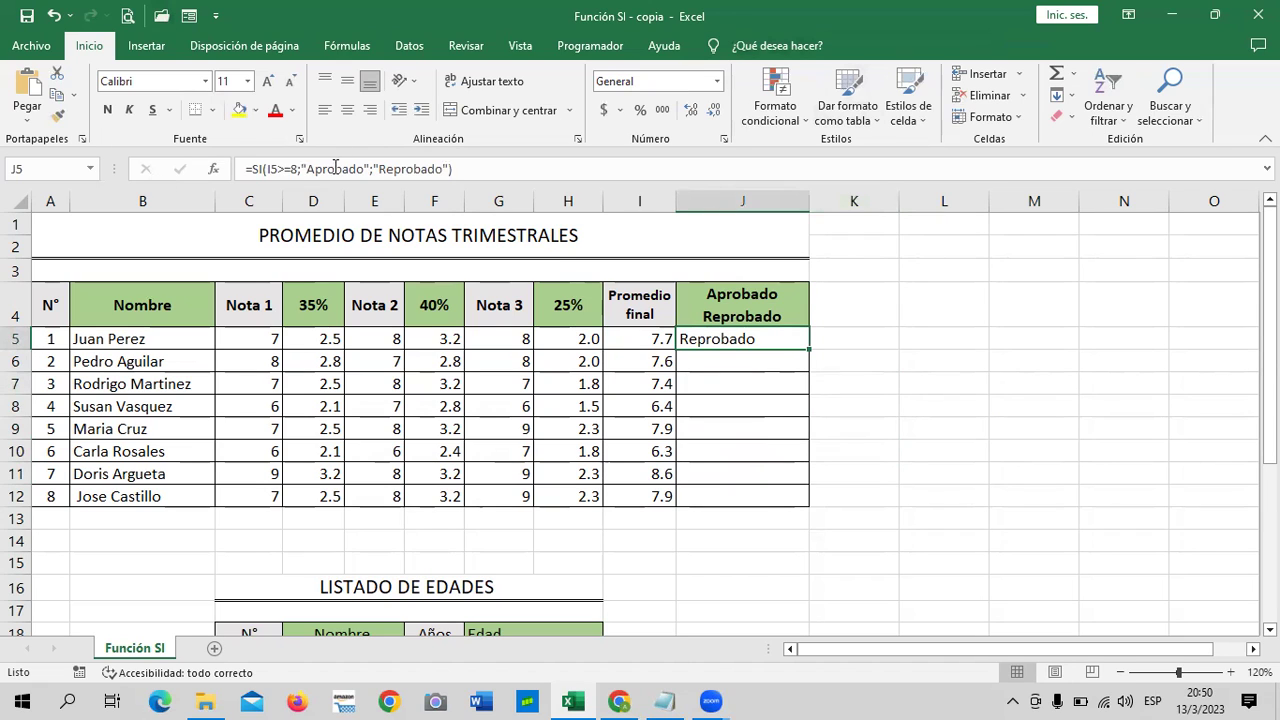
left_click(295, 169)
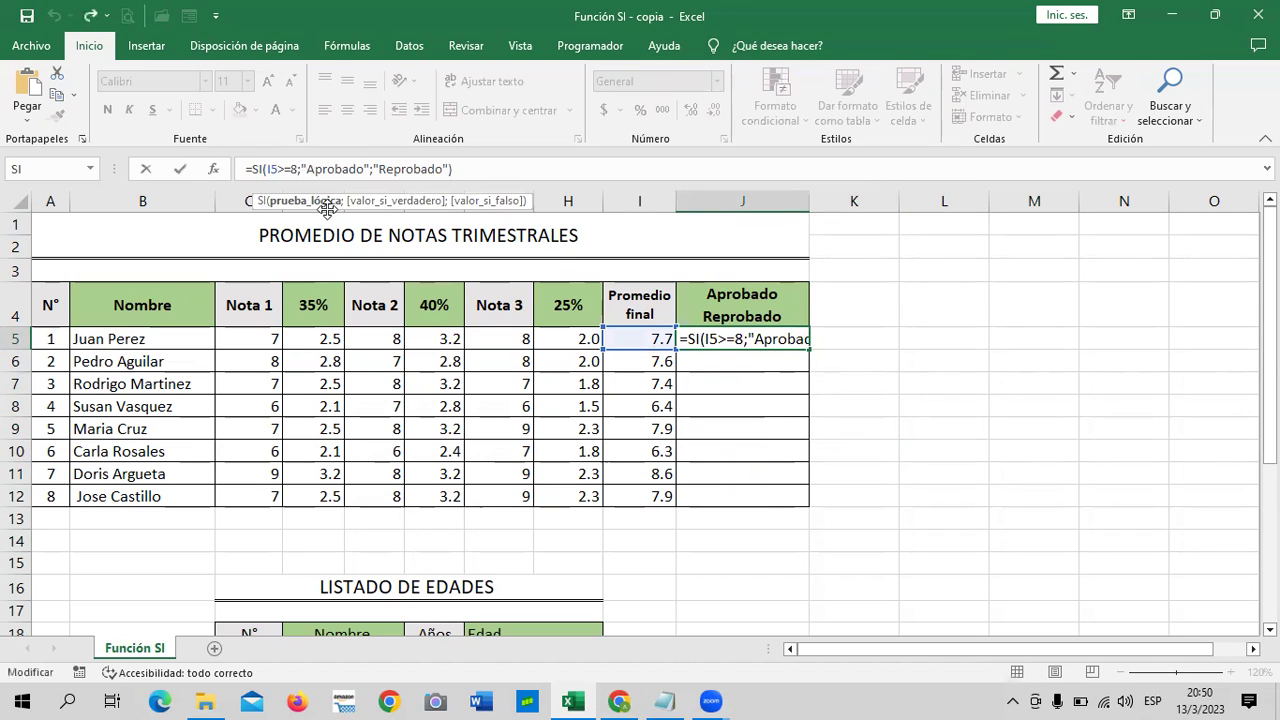
key("BackSpace")
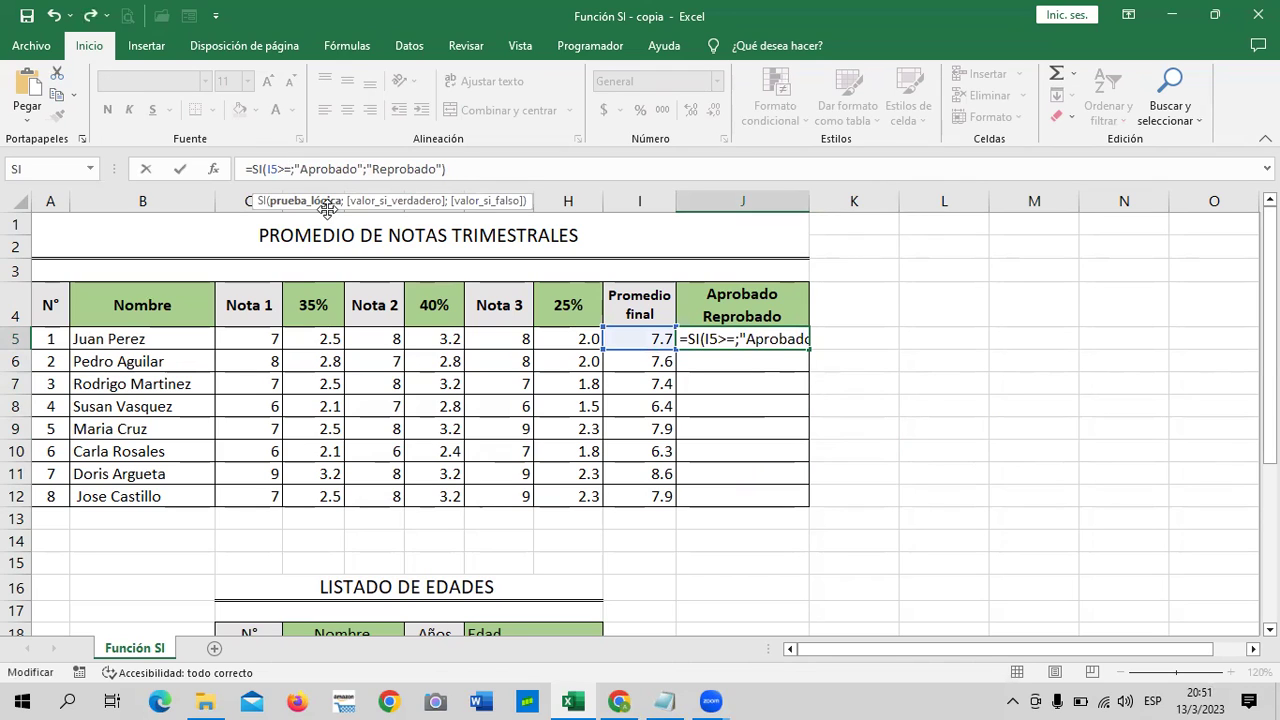
type("7")
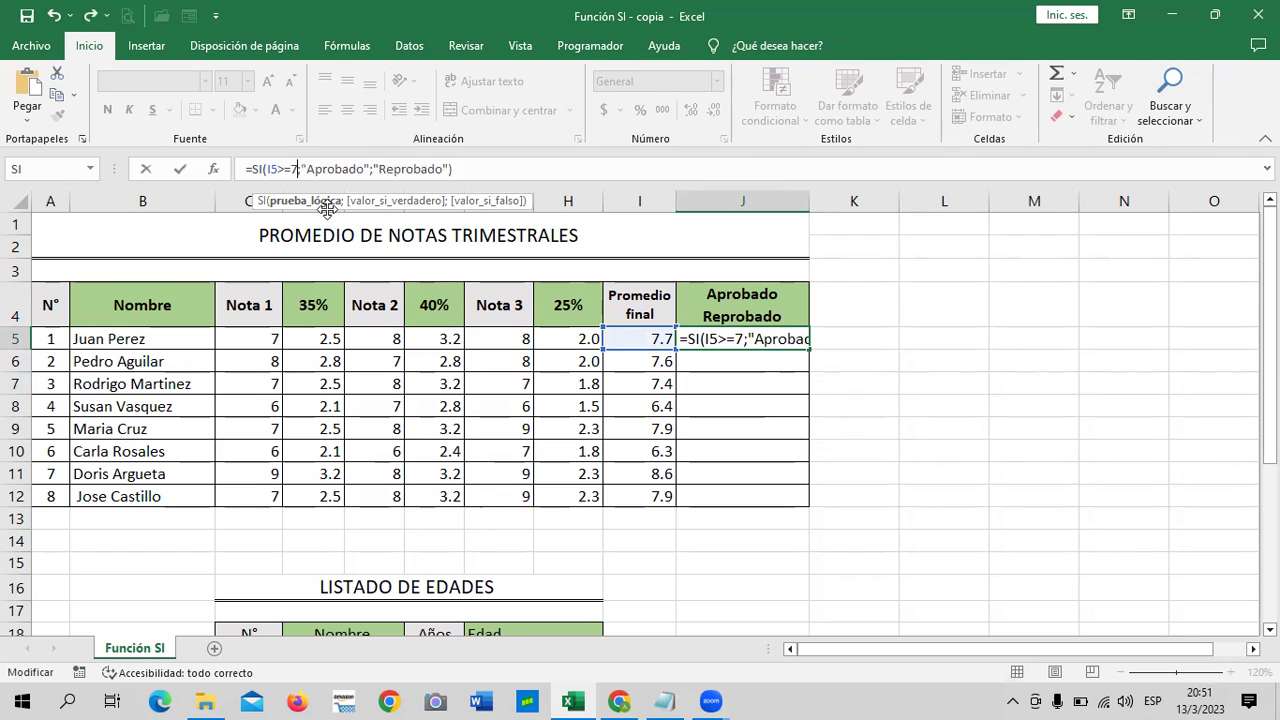
type(".5")
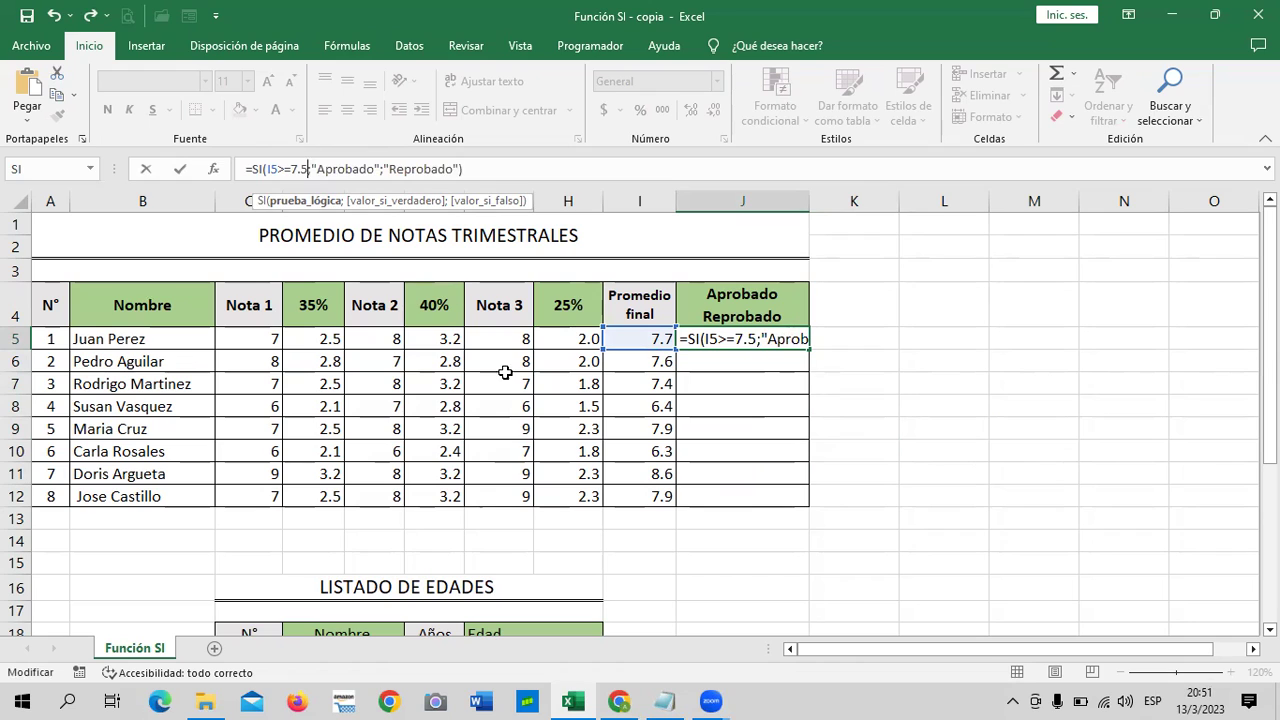
key("Return")
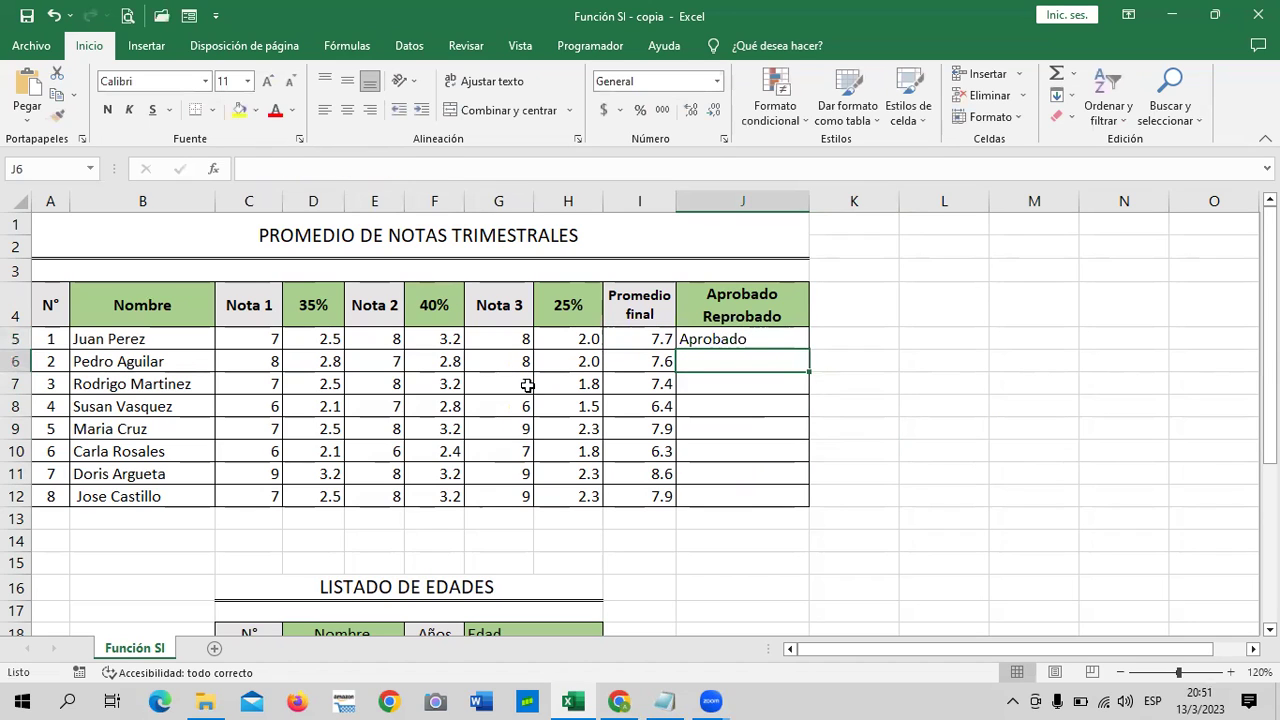
Fill the updated formula from J5 down to J12
left_click(745, 337)
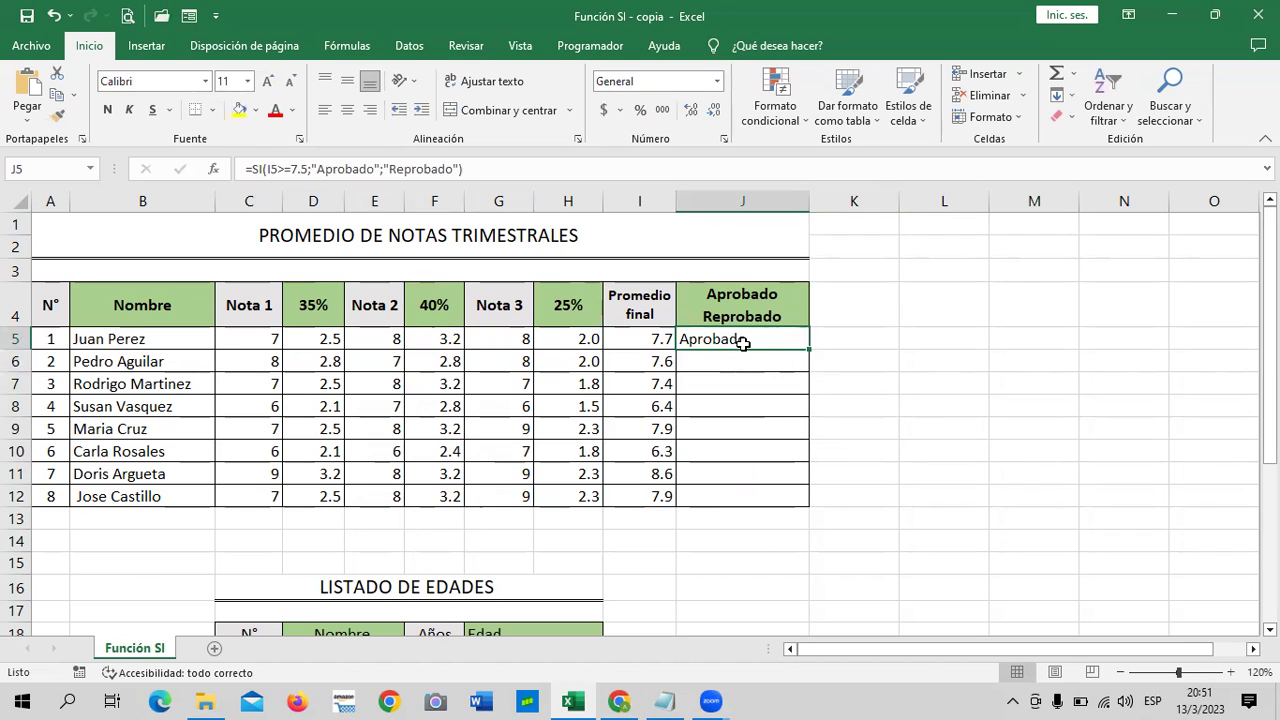
left_click_drag(809, 349, 809, 505)
left_click(941, 449)
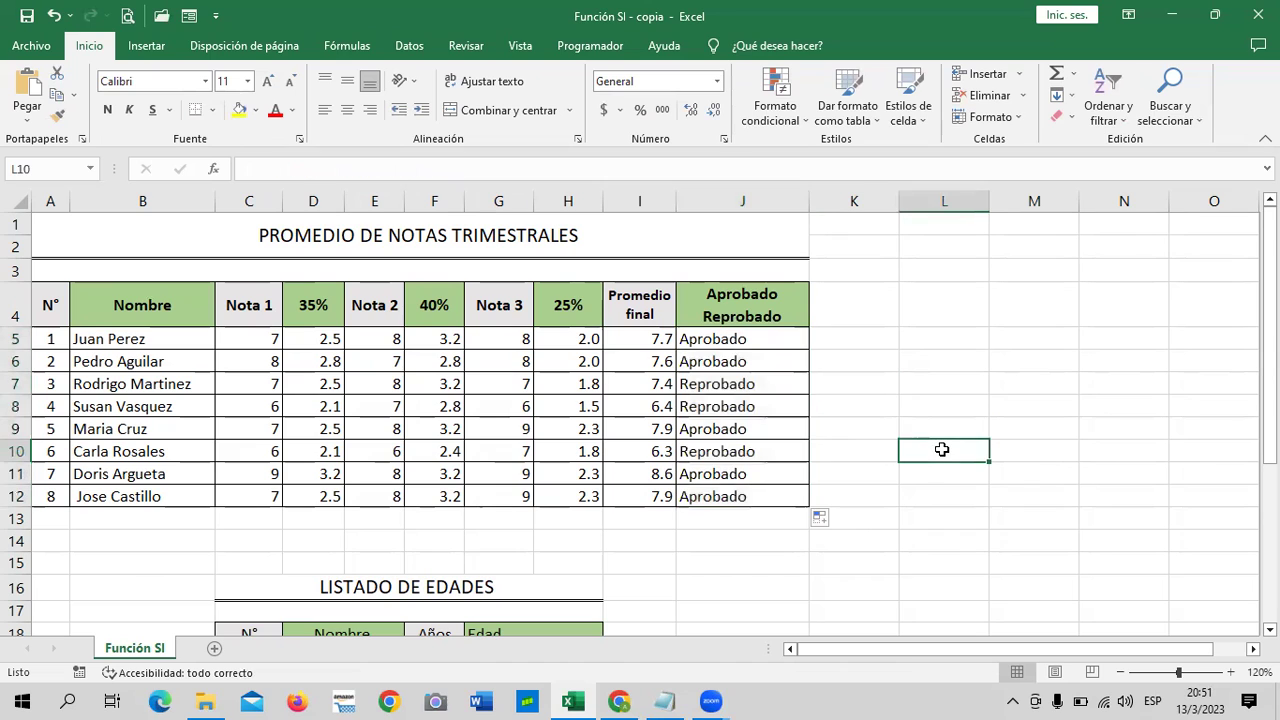
Inspect the average formulas in I5, I6, I9 and I10
left_click(646, 342)
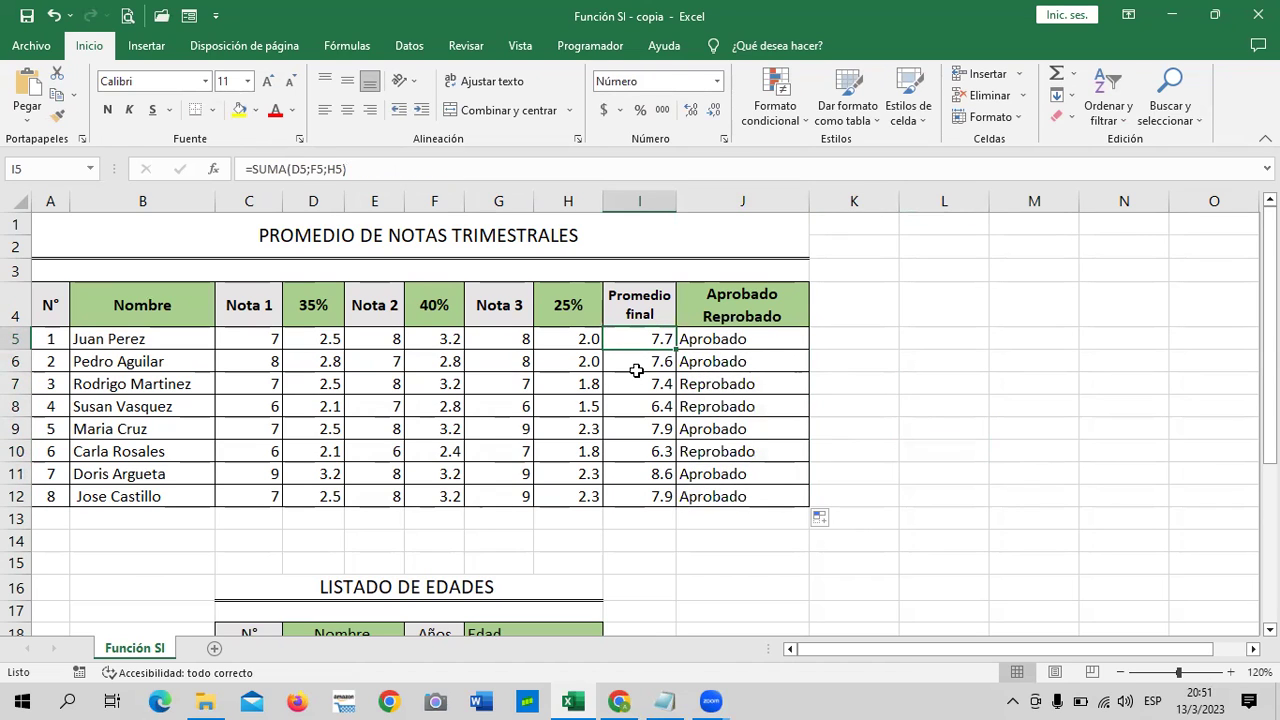
left_click(631, 354)
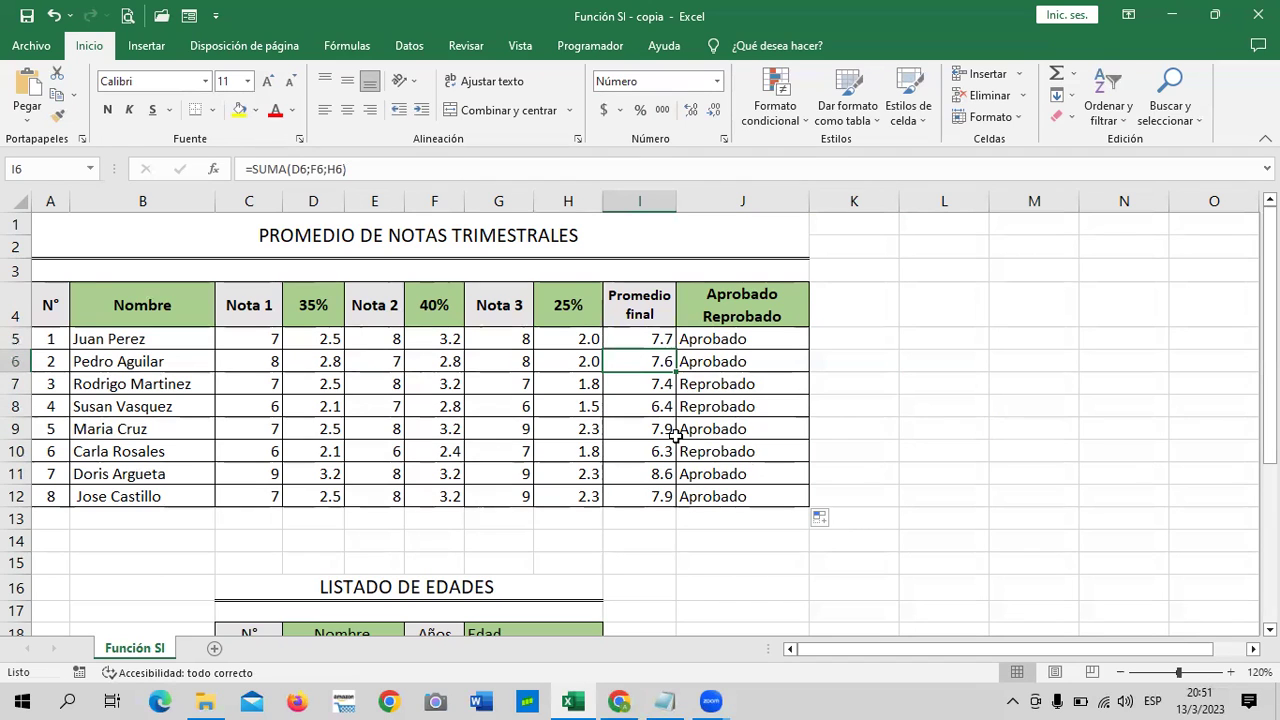
left_click(636, 431)
left_click(631, 454)
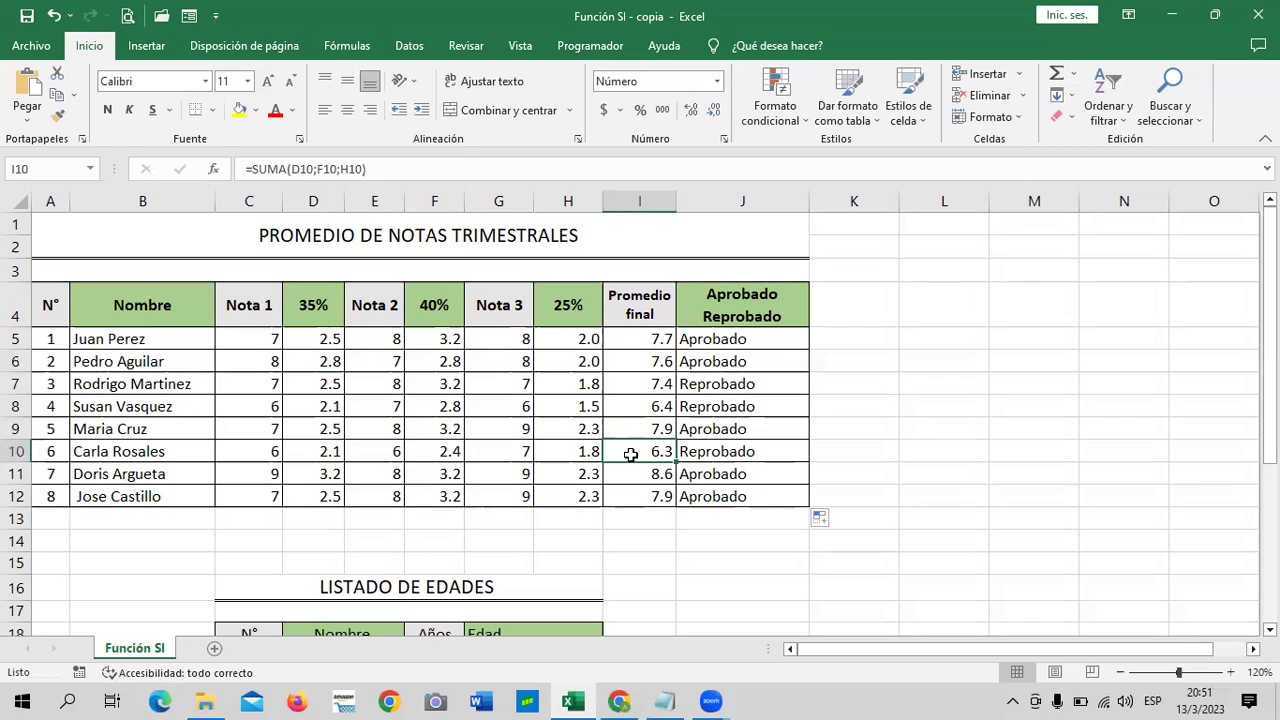
Overwrite I5 with 7.5 and confirm J5 still shows Aprobado
left_click(635, 338)
type("7")
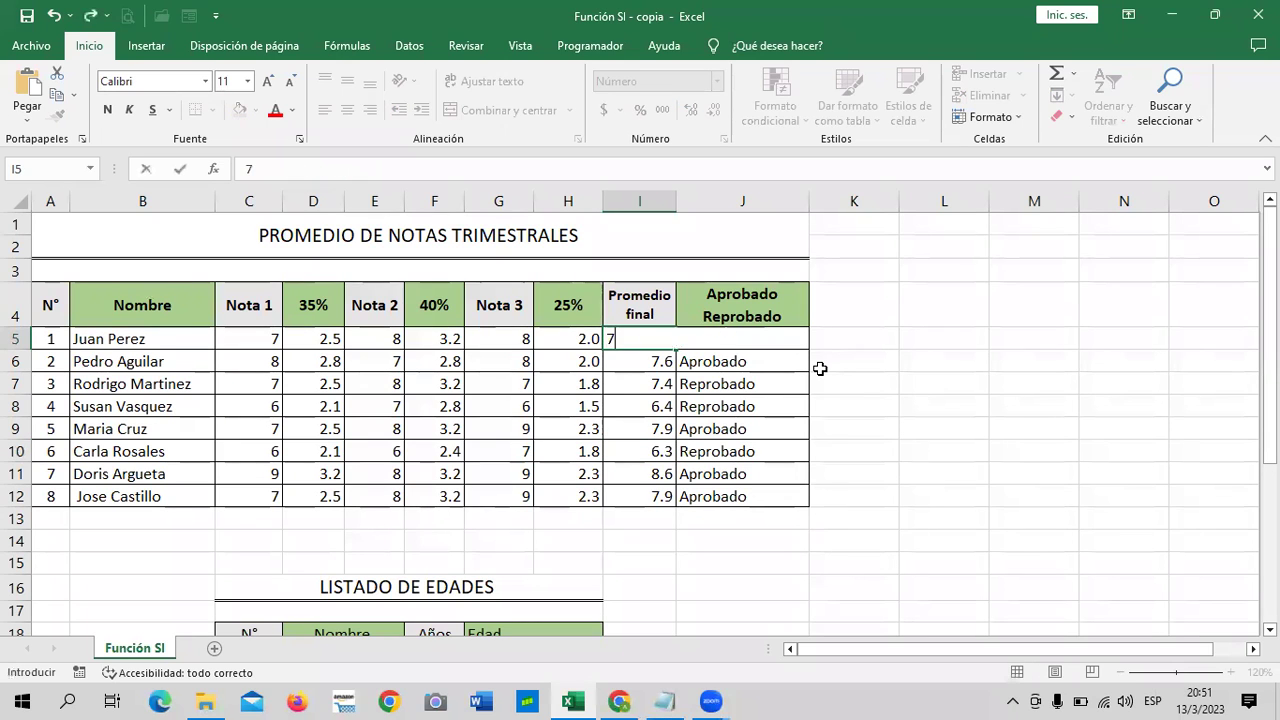
type(".5")
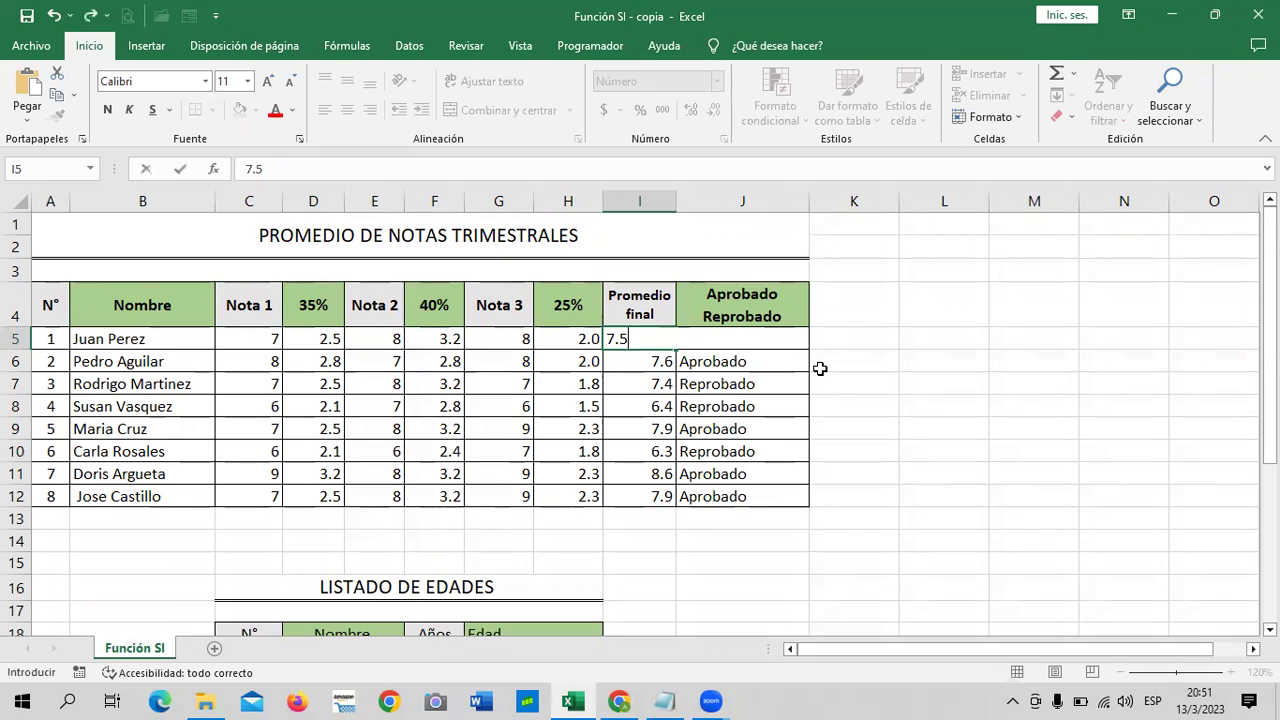
key("Return")
left_click_drag(928, 340, 929, 357)
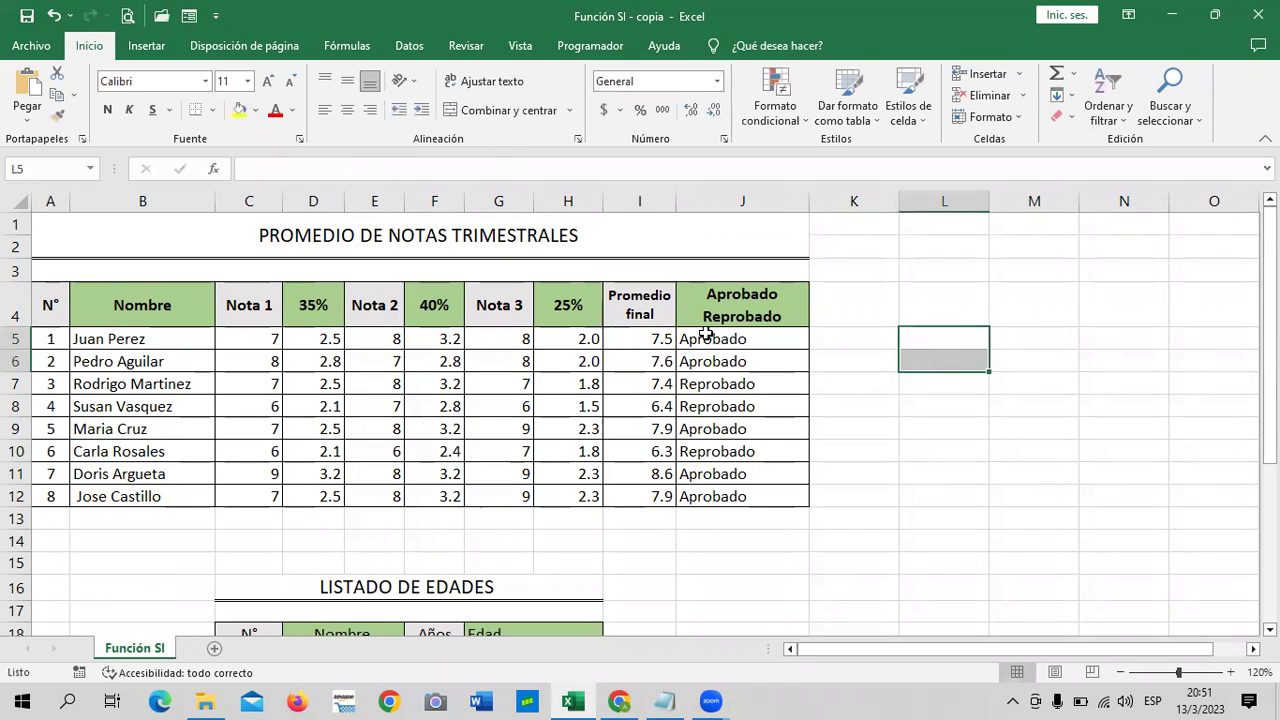
left_click(625, 342)
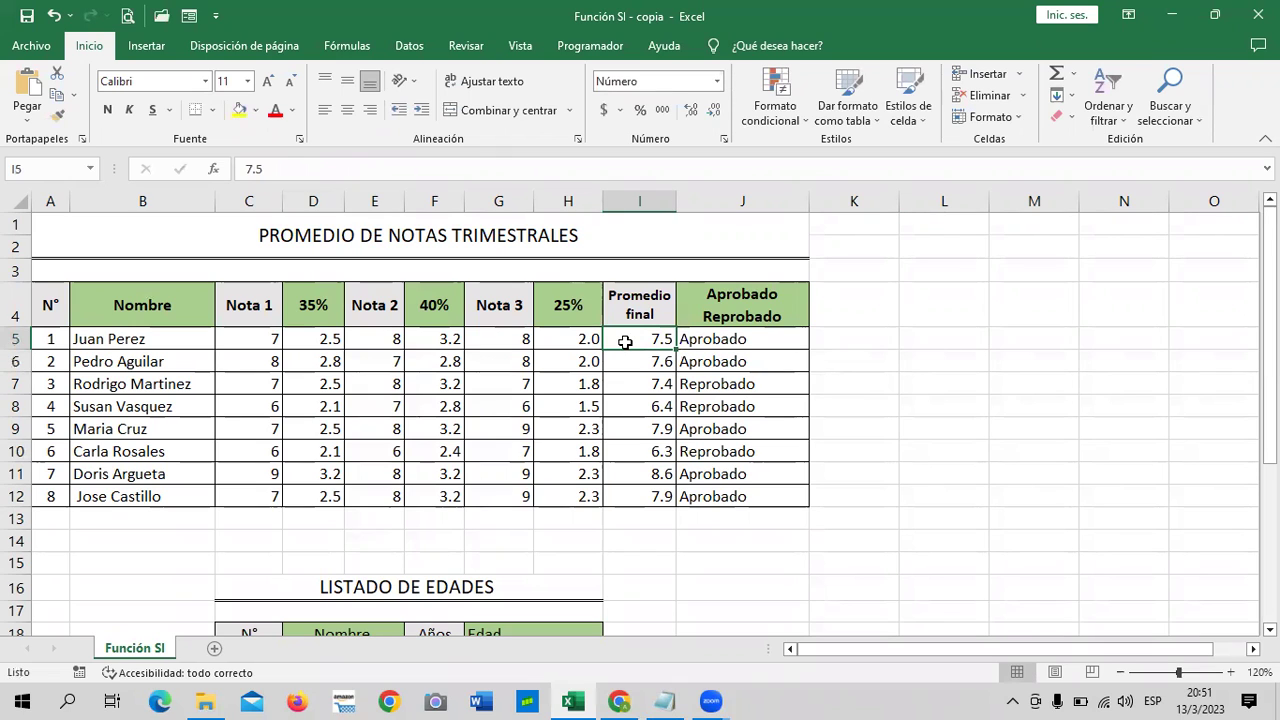
left_click(746, 336)
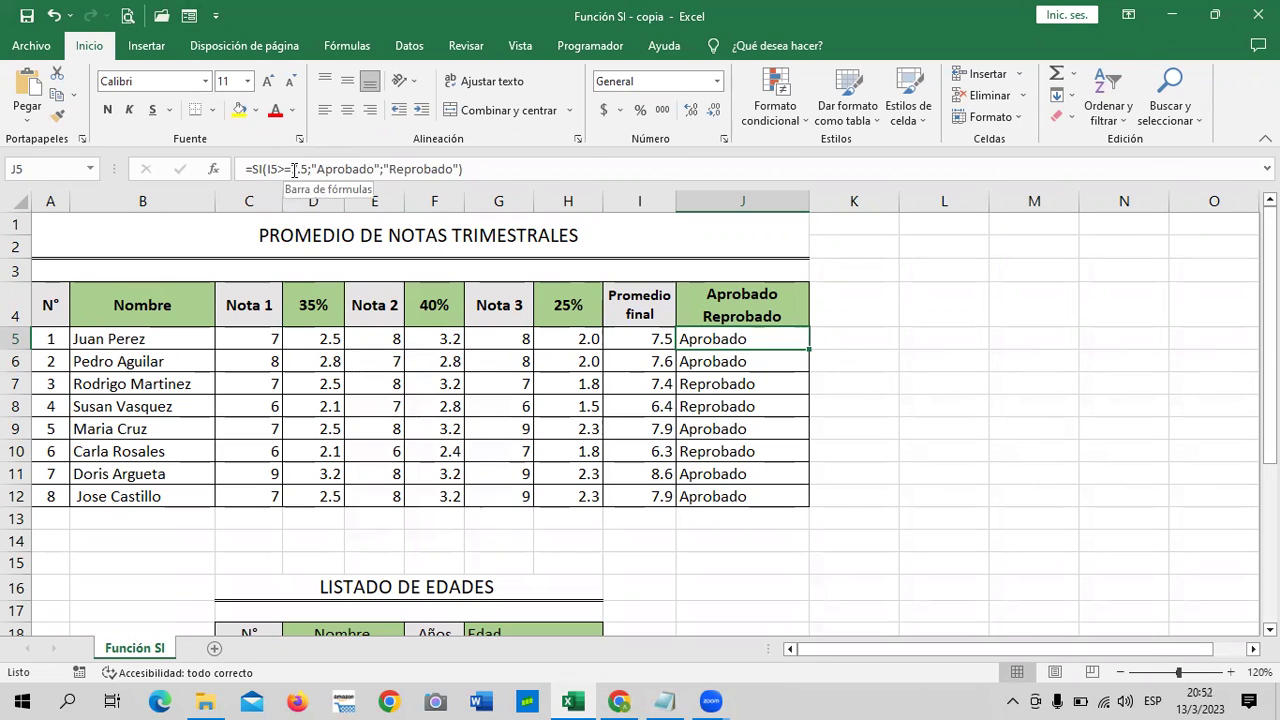
Change J5's test from >=7.5 to a strict >7.5
left_click(294, 168)
key("BackSpace")
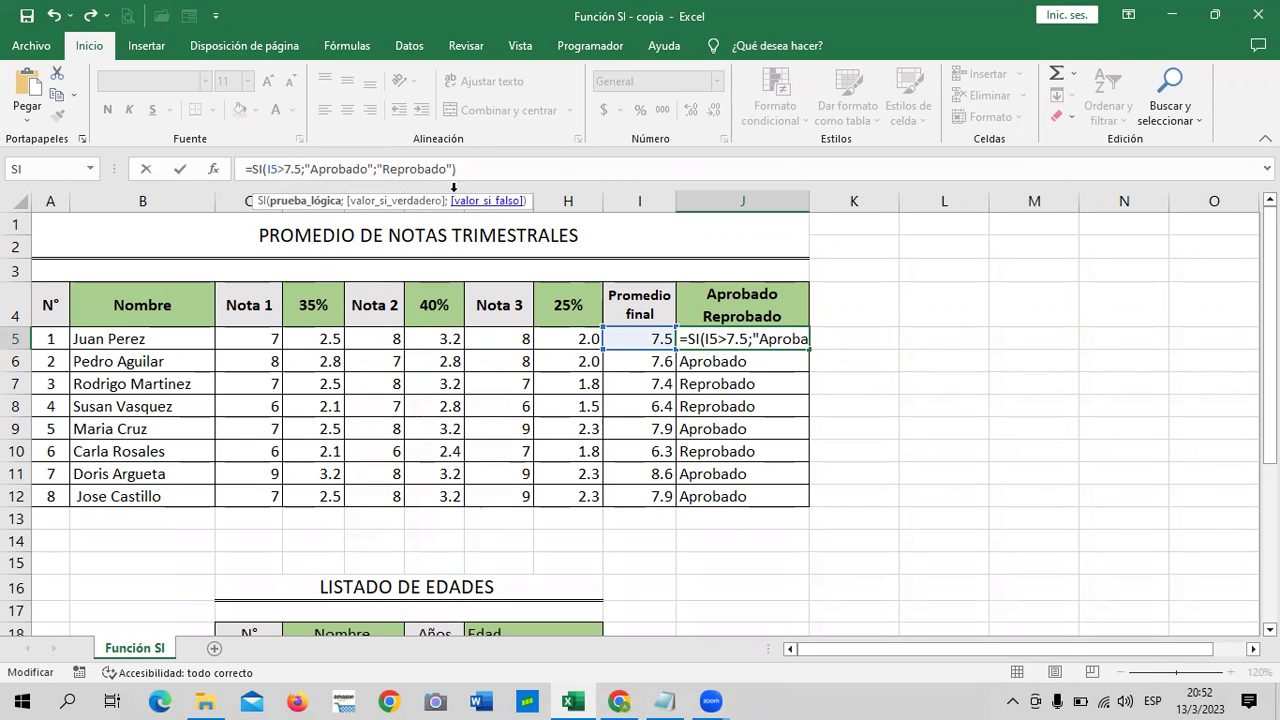
left_click(492, 170)
key("Return")
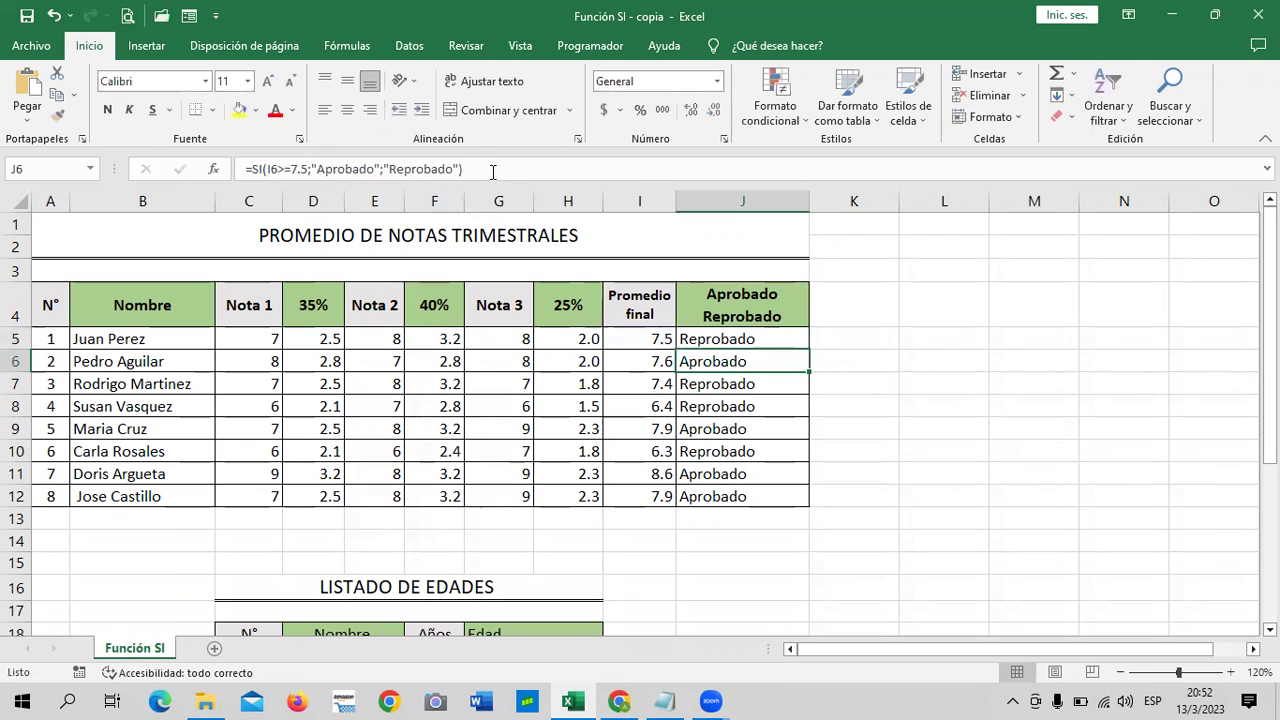
Refill the revised formula from J5 down to J12
left_click(788, 339)
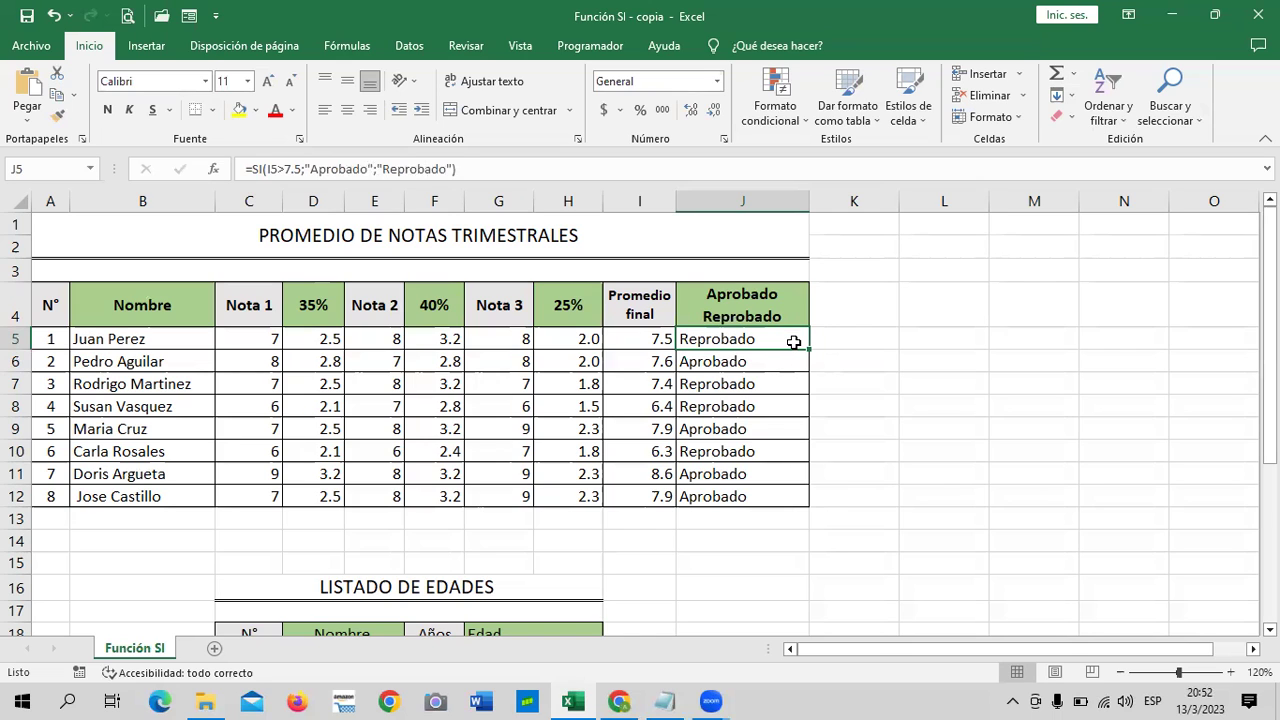
left_click_drag(808, 349, 828, 501)
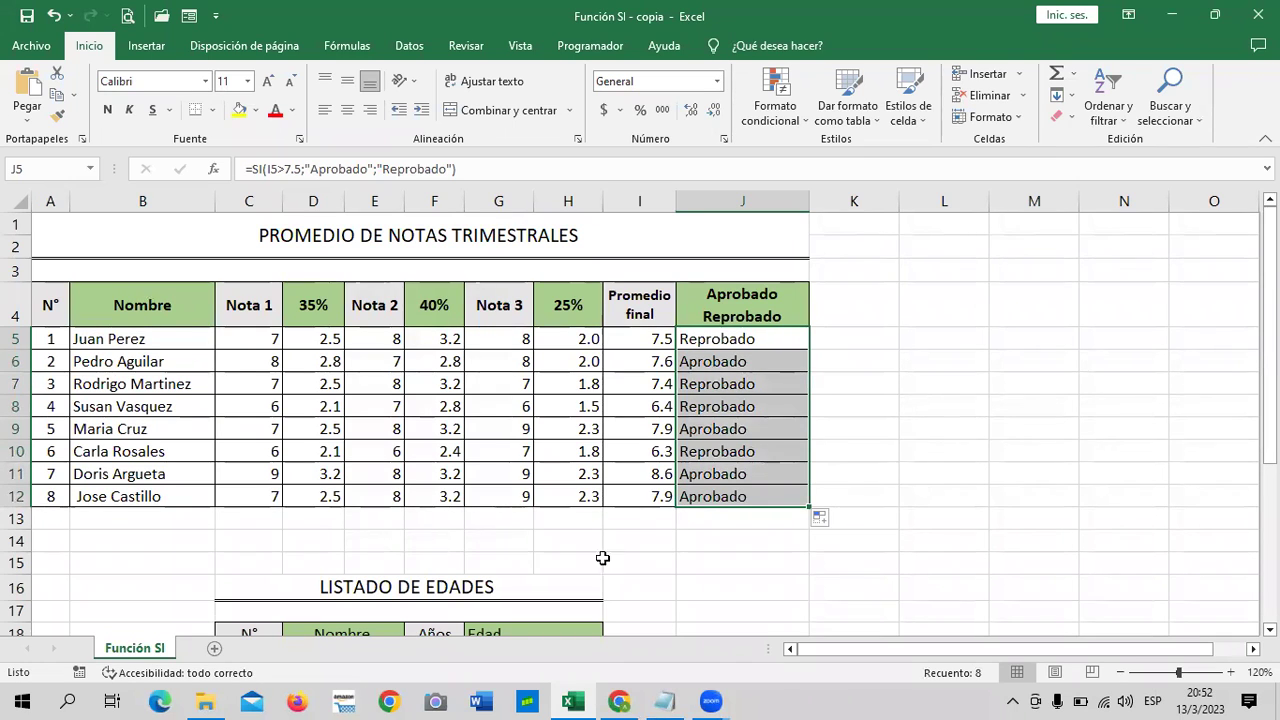
left_click(999, 409)
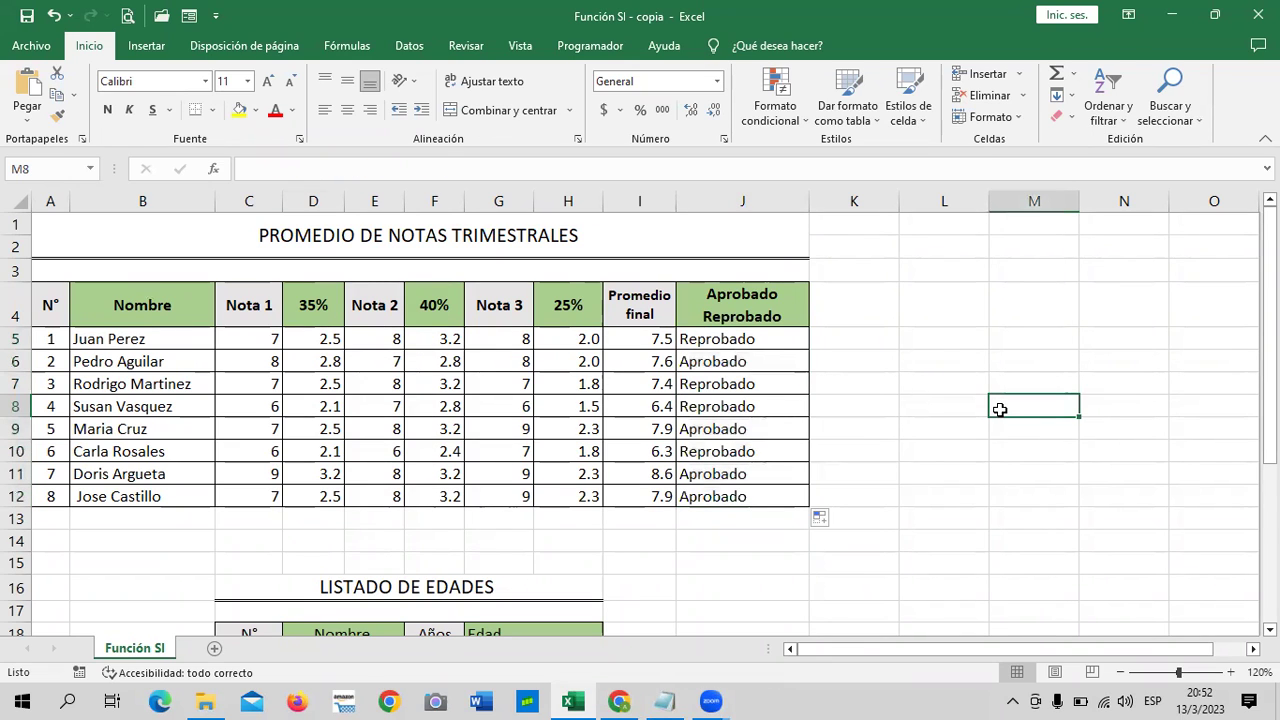
left_click(850, 384)
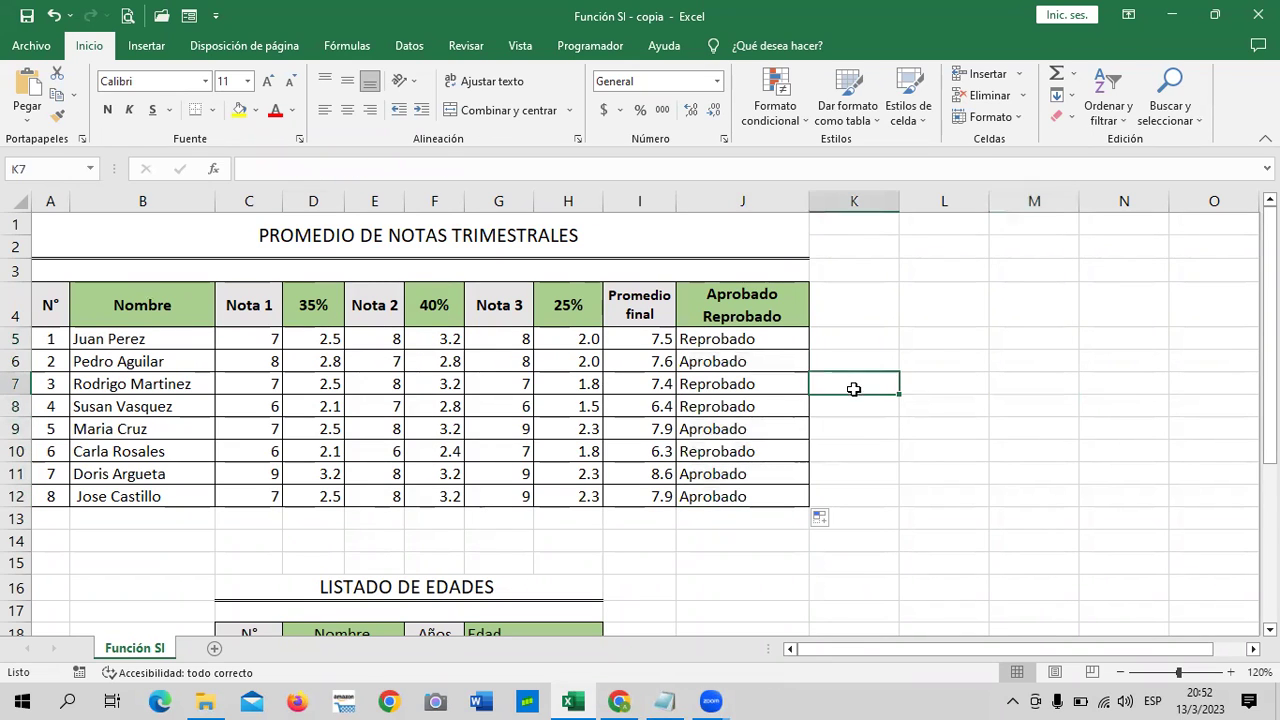
left_click(697, 340)
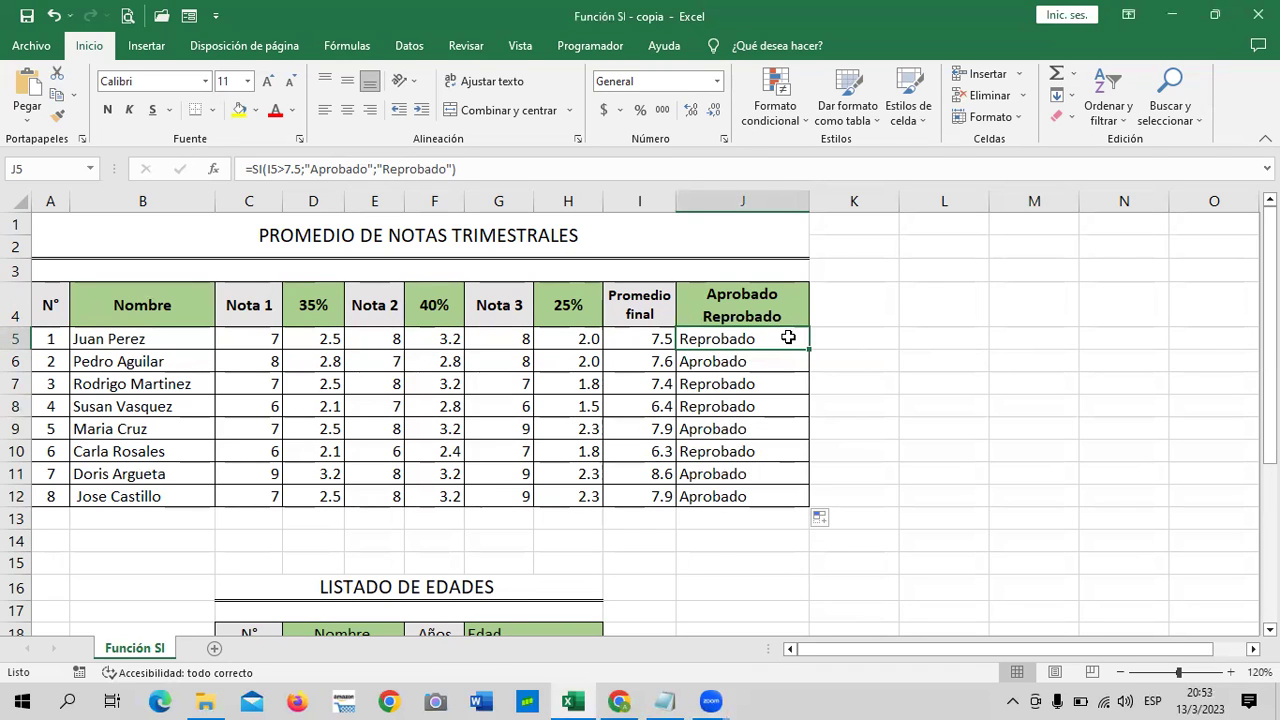
Delete the Aprobado/Reprobado results from J5:J12
left_click_drag(808, 349, 790, 496)
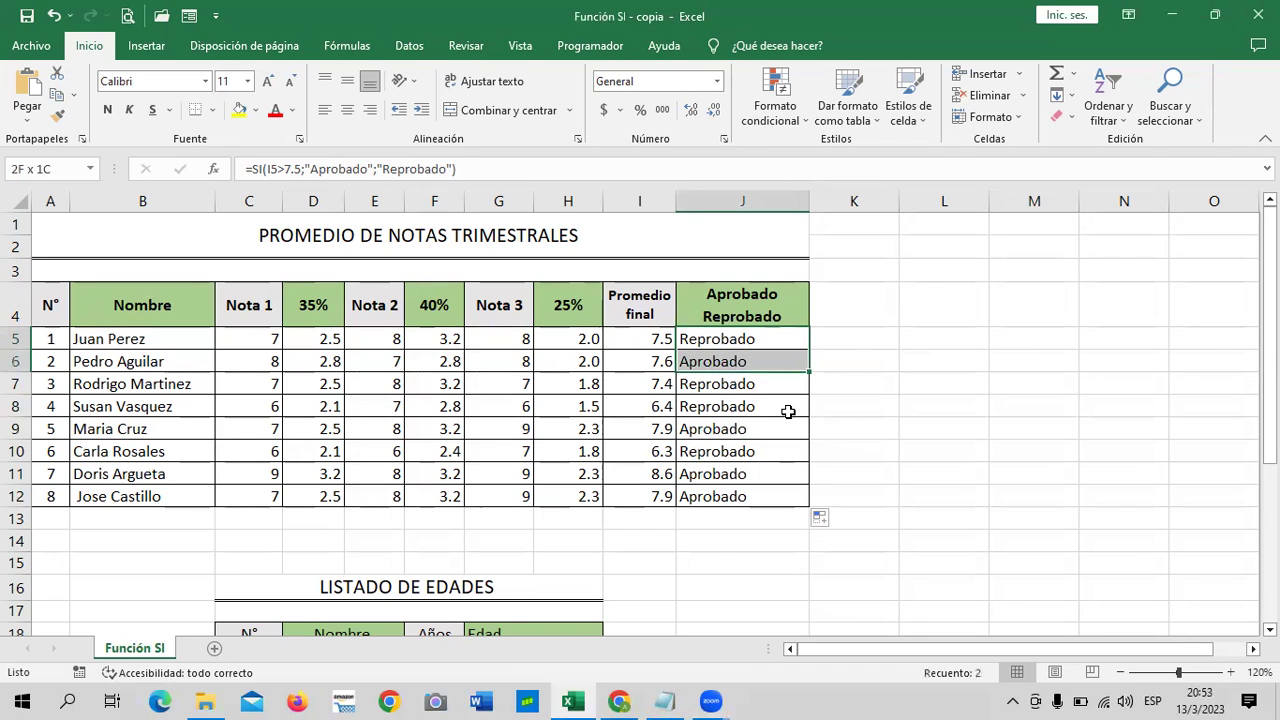
key("Delete")
left_click(943, 330)
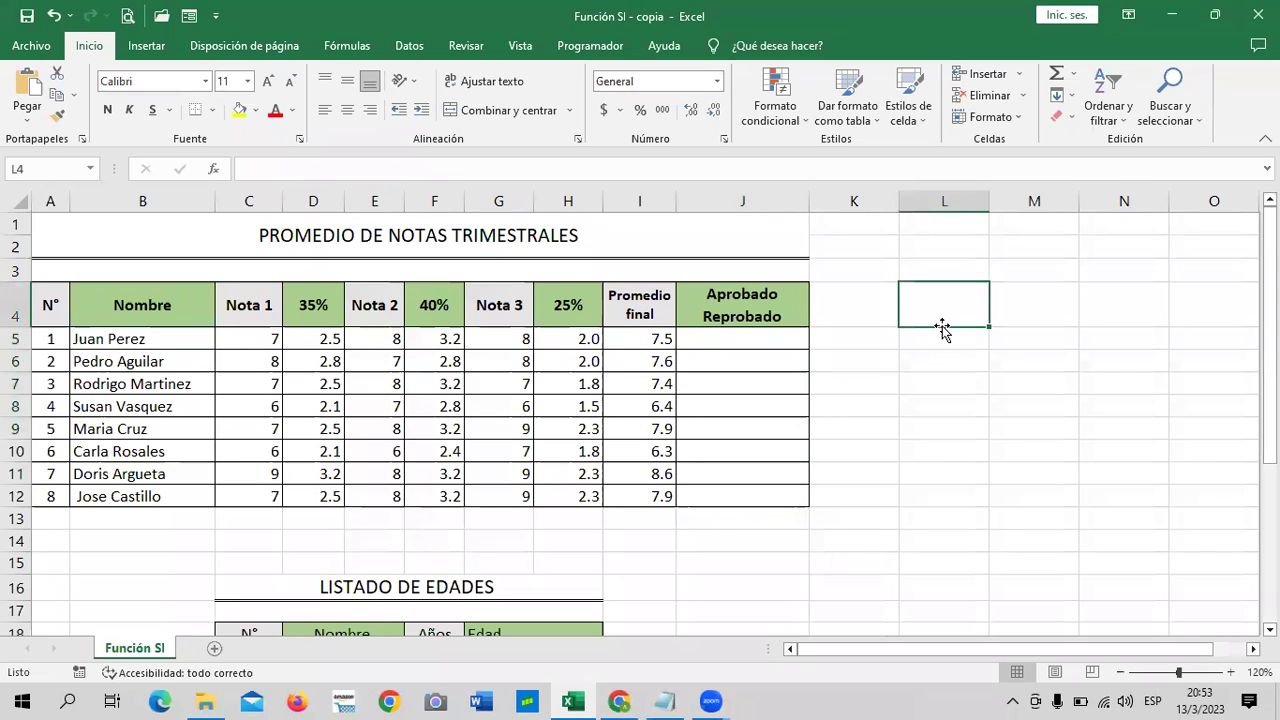
Widen column J slightly and reselect J5
left_click_drag(809, 200, 815, 199)
left_click(970, 536)
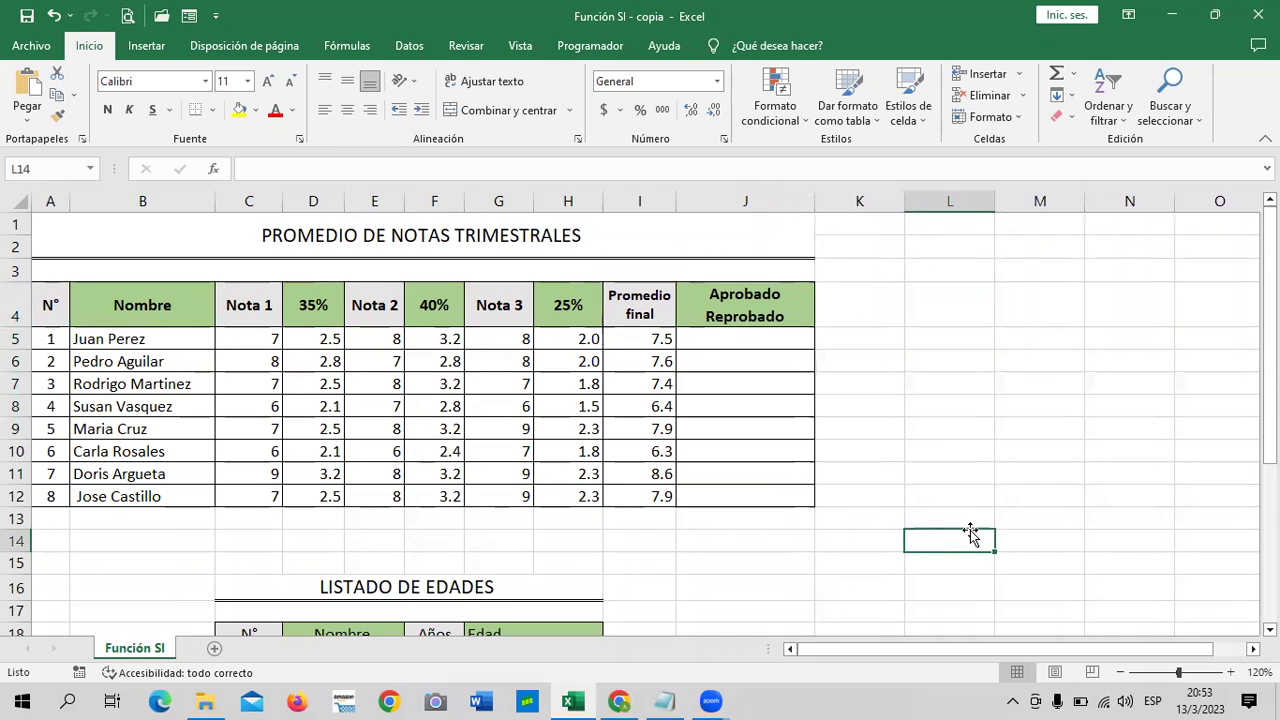
left_click(946, 425)
left_click(774, 341)
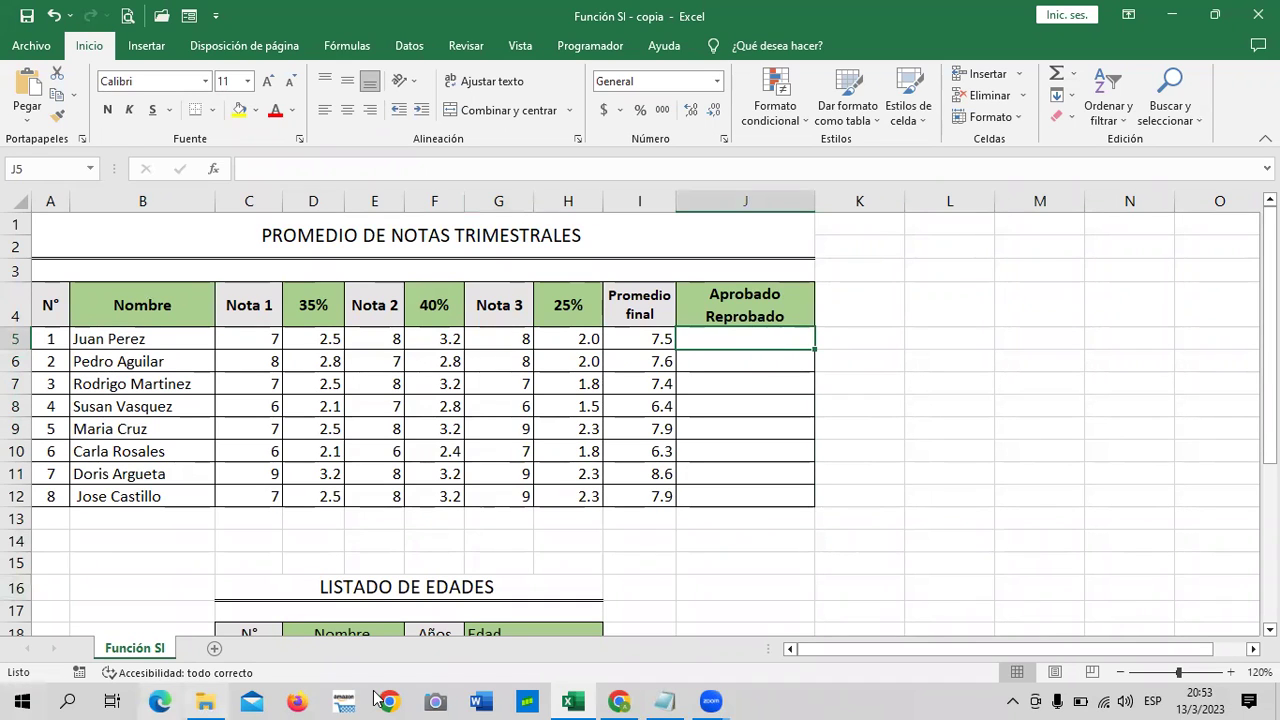
Show the Fórmulas tab's Lógicas function list, keeping J5 as the target cell
left_click(350, 46)
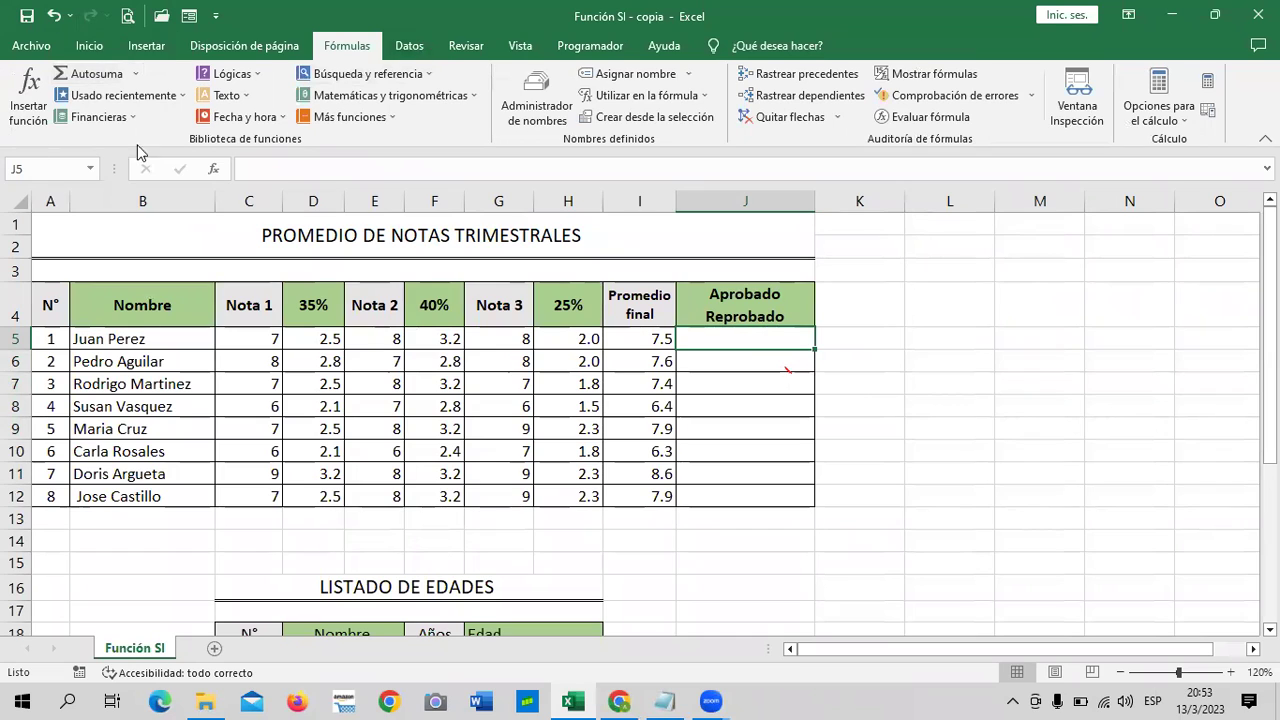
left_click(888, 380)
left_click(765, 337)
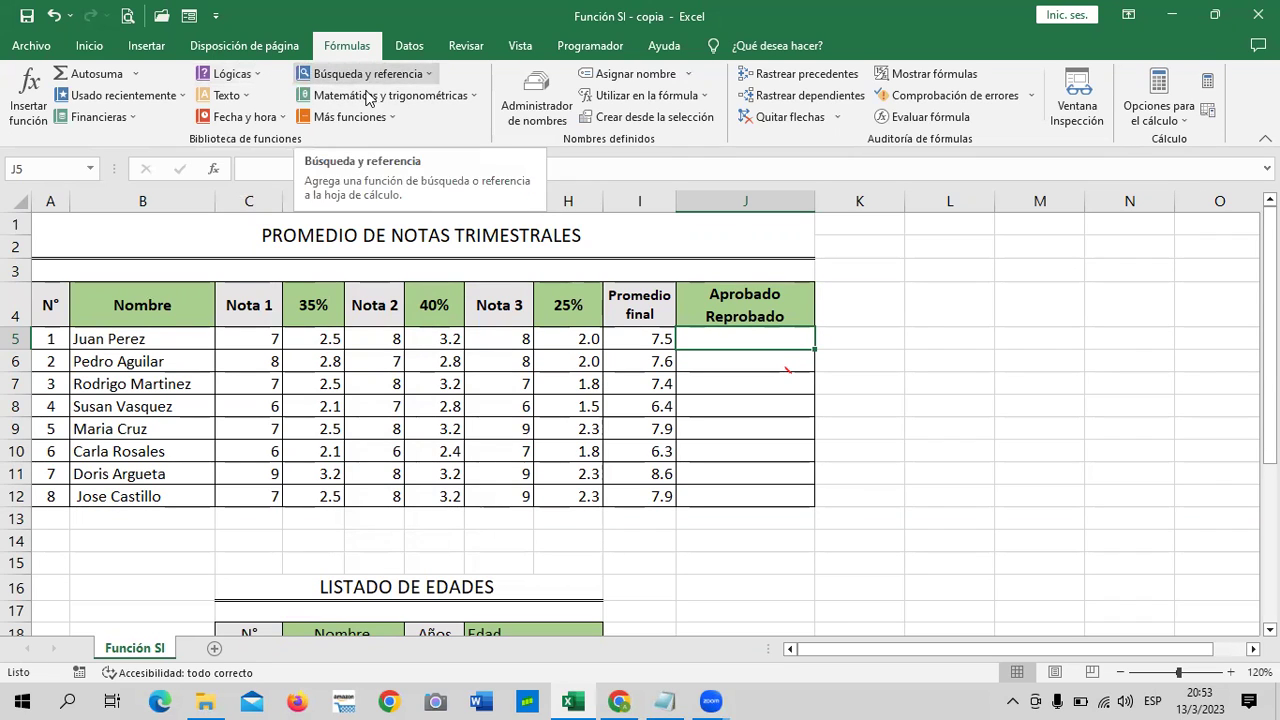
left_click(260, 76)
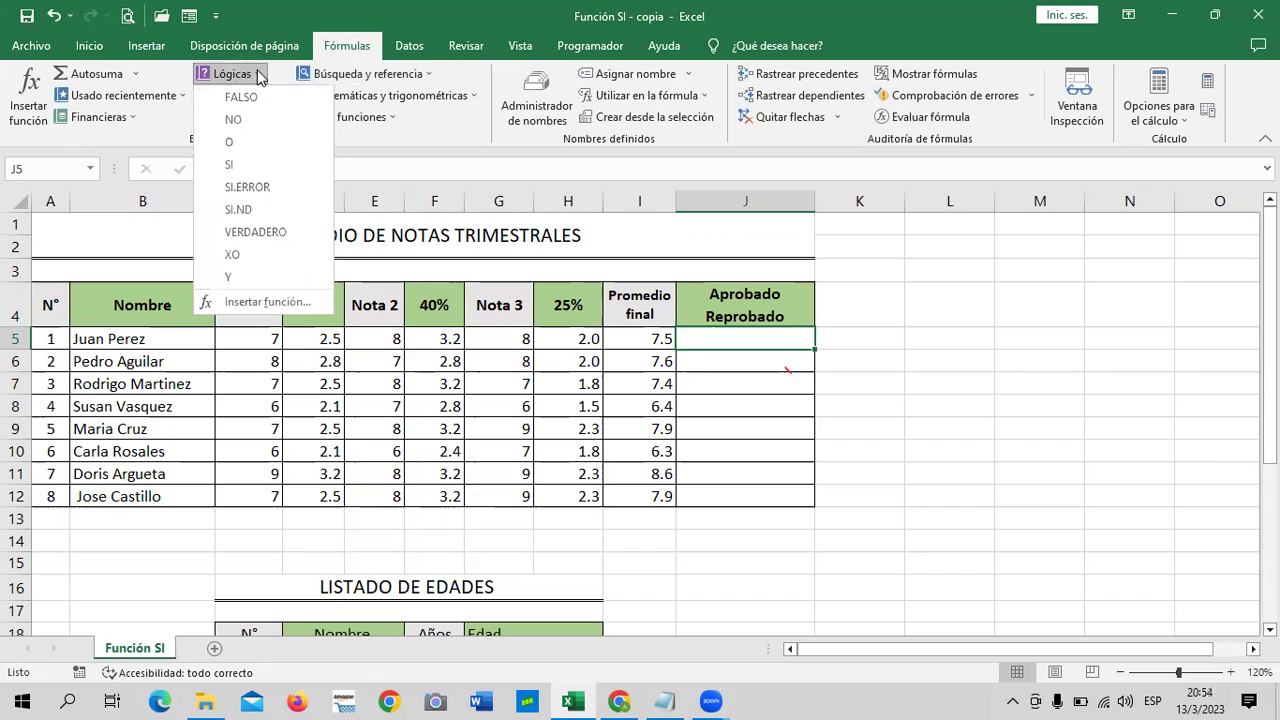
Insert SI into J5 with test I5>7.5, true value Aprobado and false value Reprobado
left_click(276, 168)
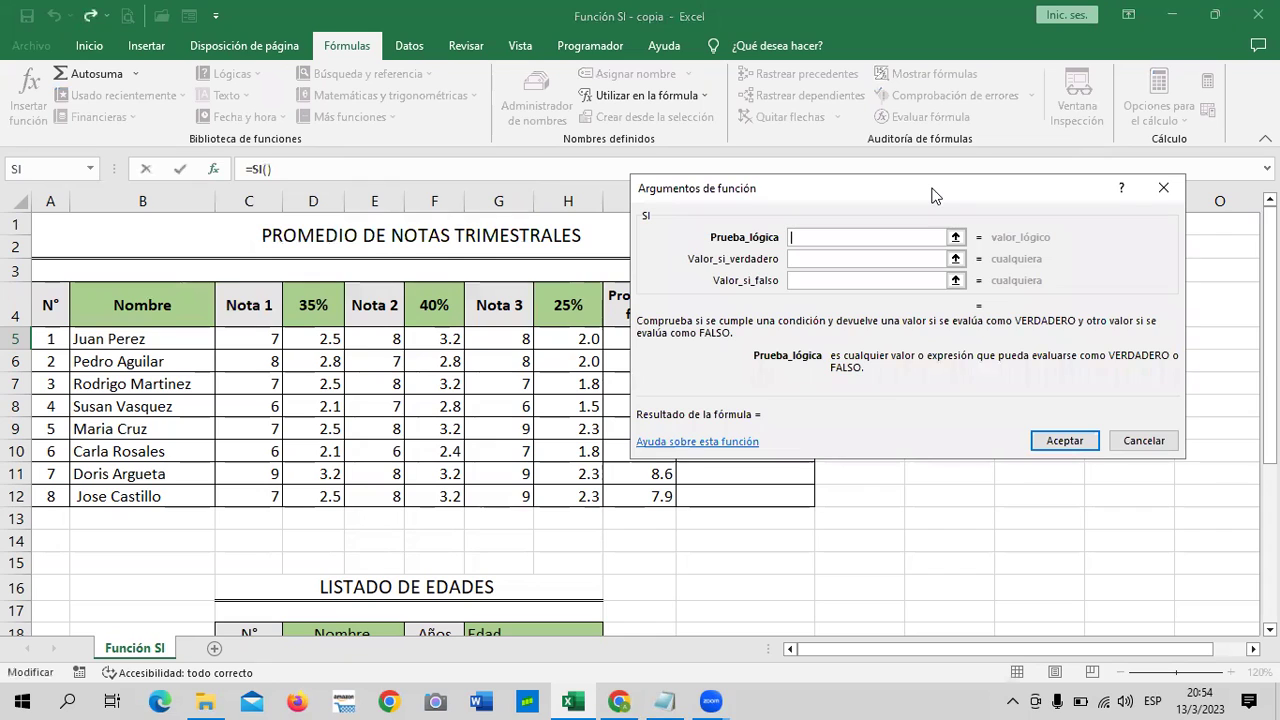
left_click_drag(935, 195, 1019, 194)
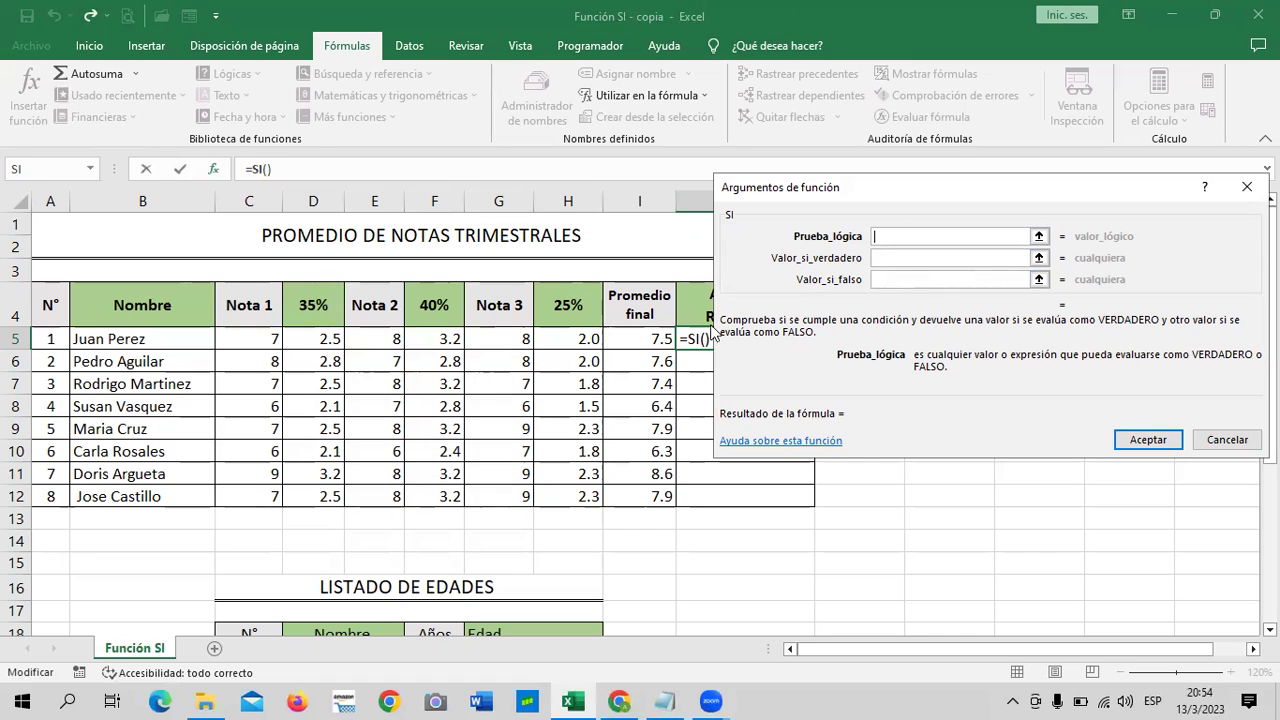
left_click(636, 340)
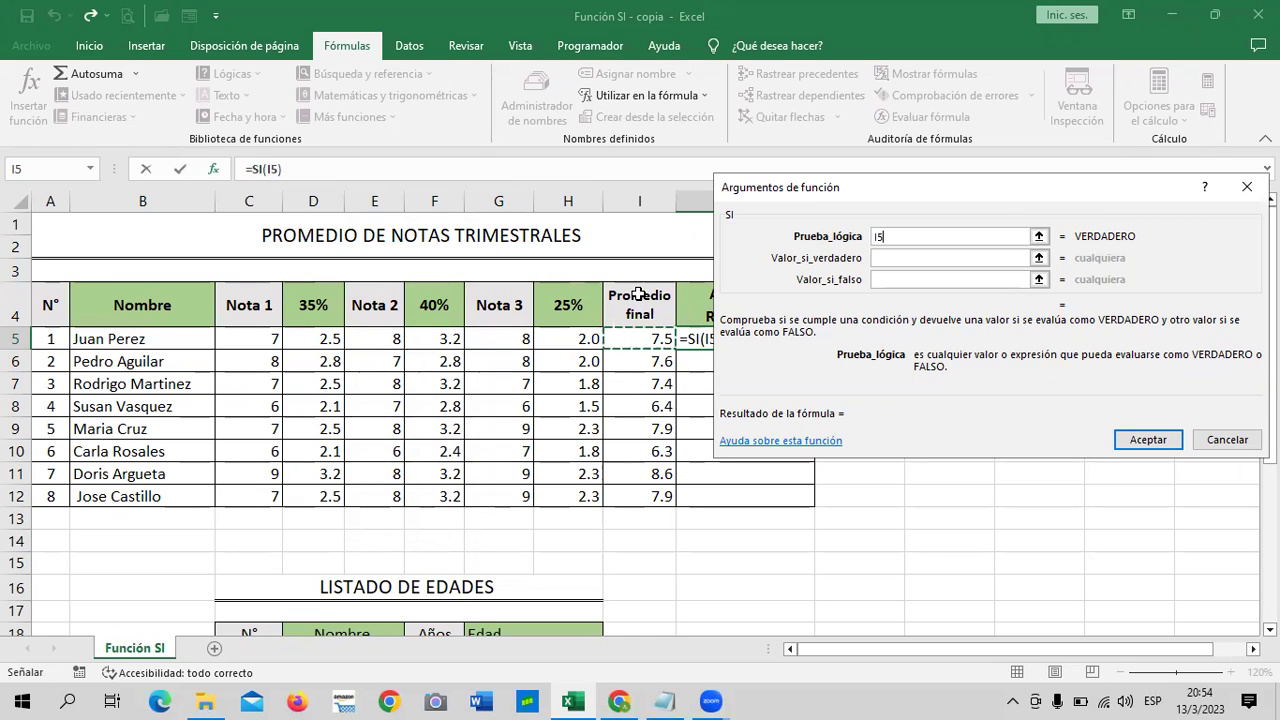
type(">")
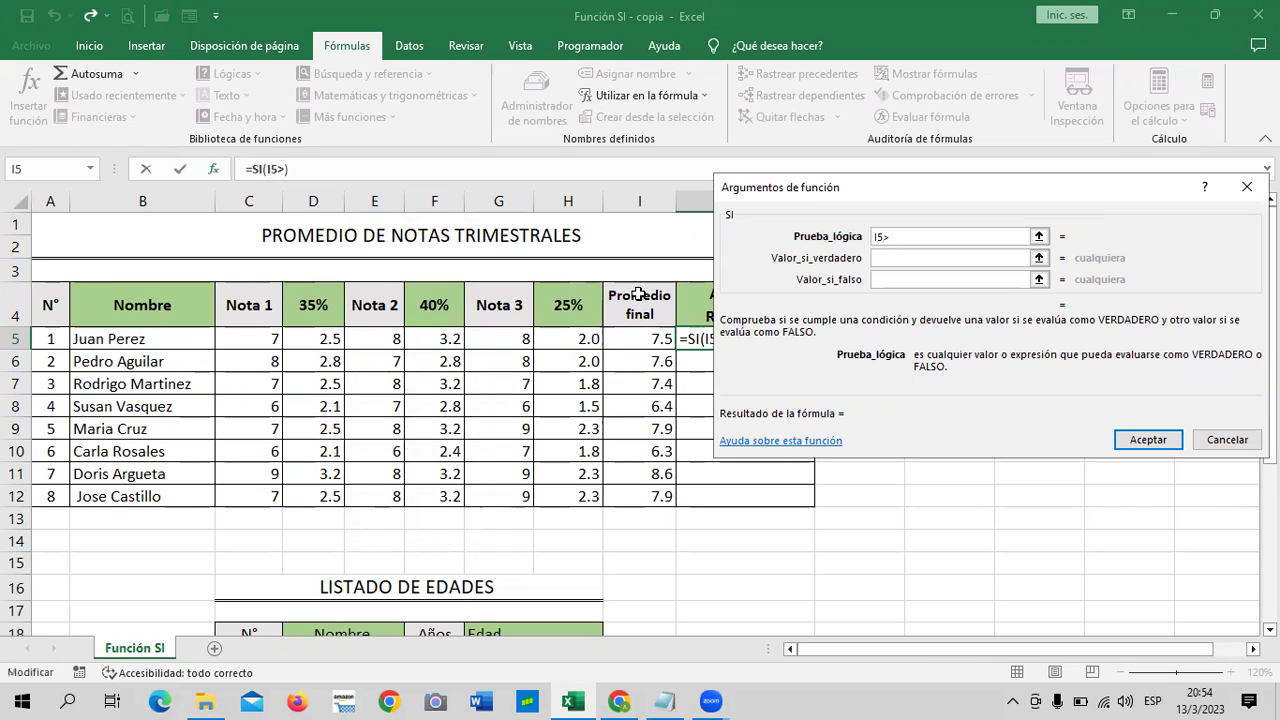
type("7.5")
left_click(929, 257)
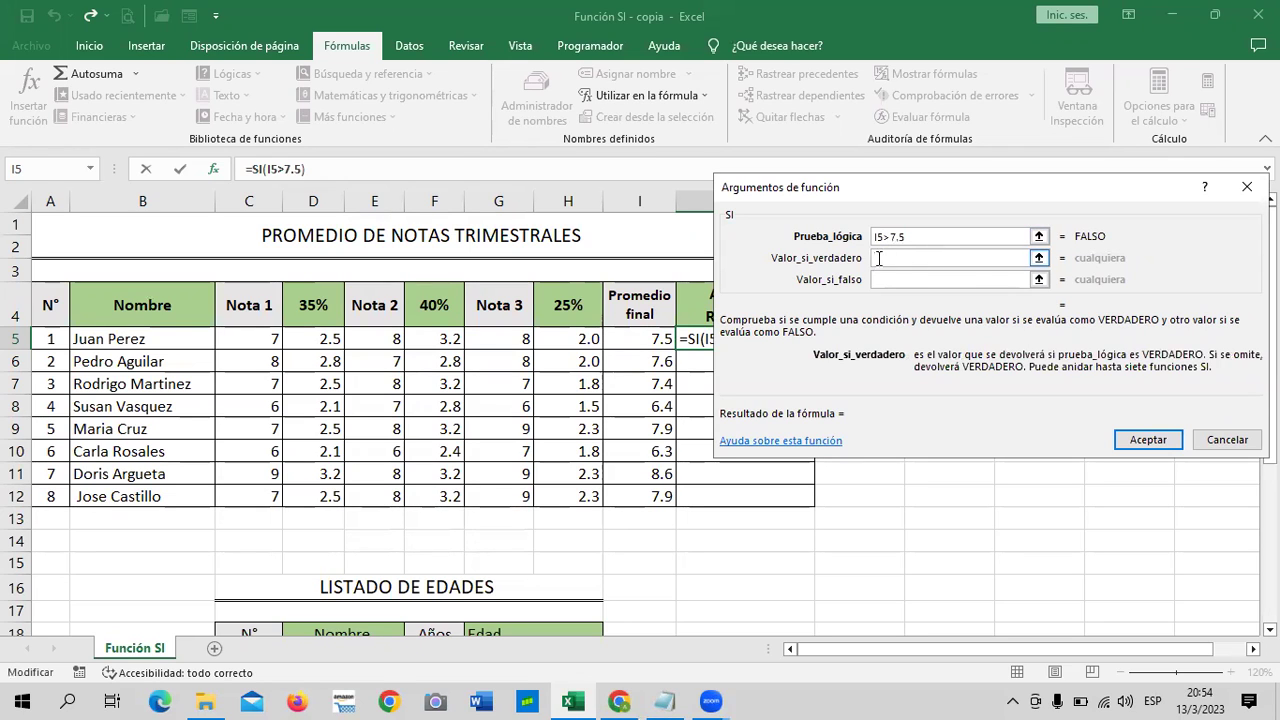
type("Aprobado")
left_click(912, 278)
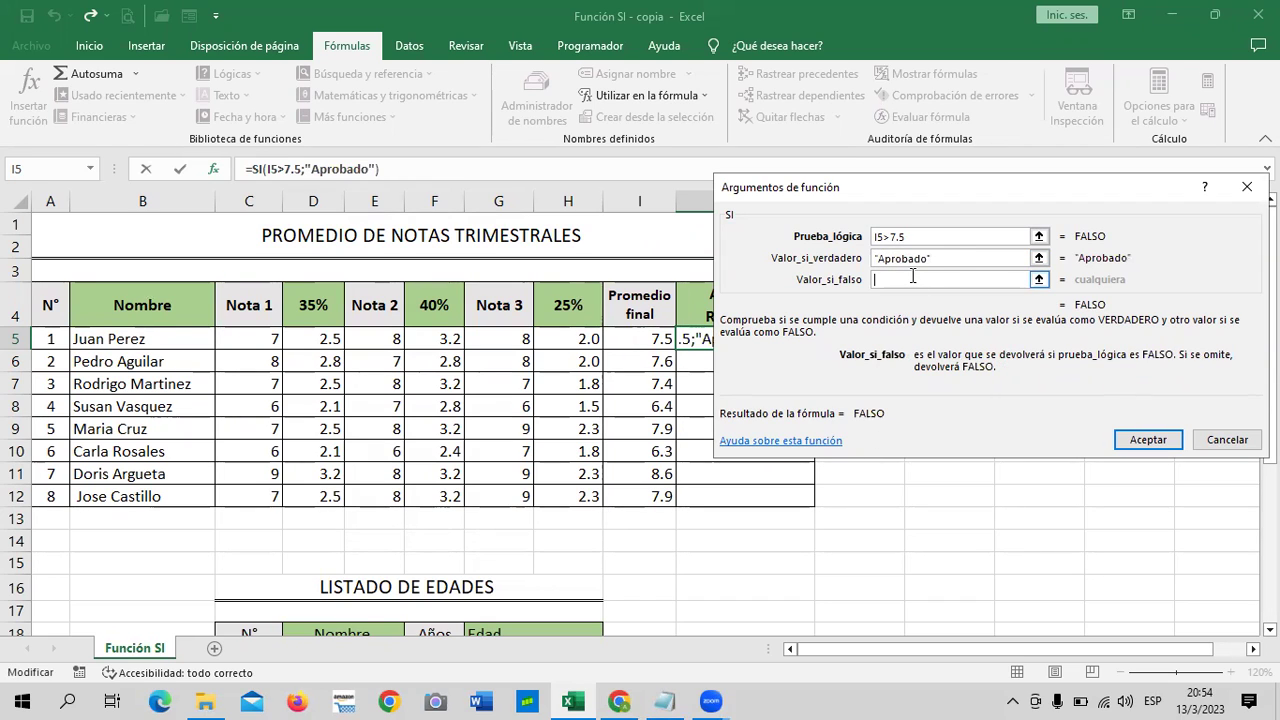
type("Repr")
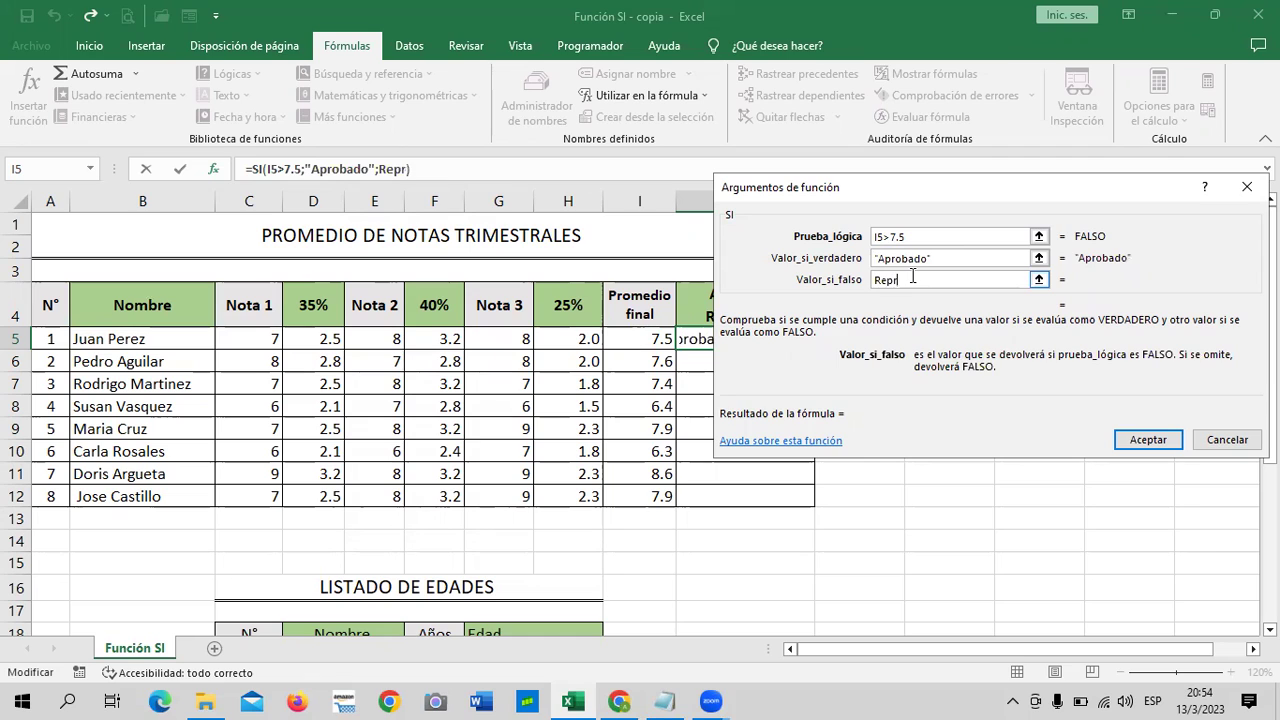
type("obado")
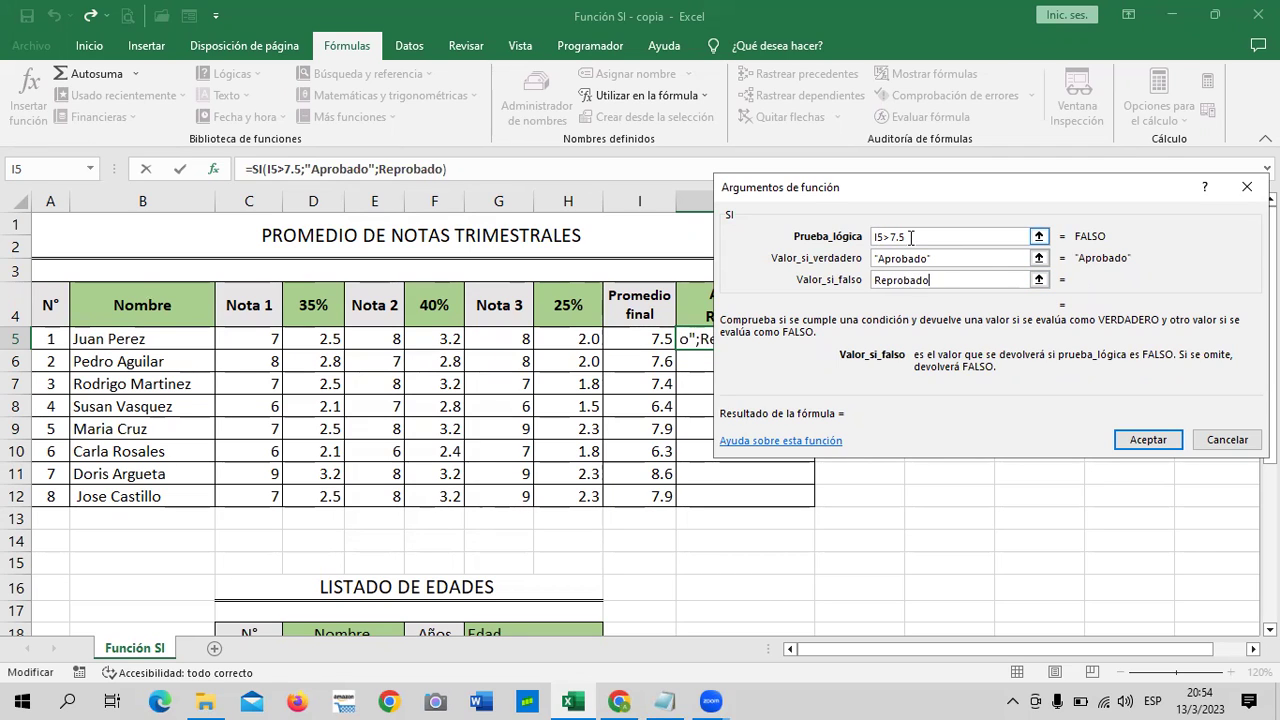
left_click(1170, 432)
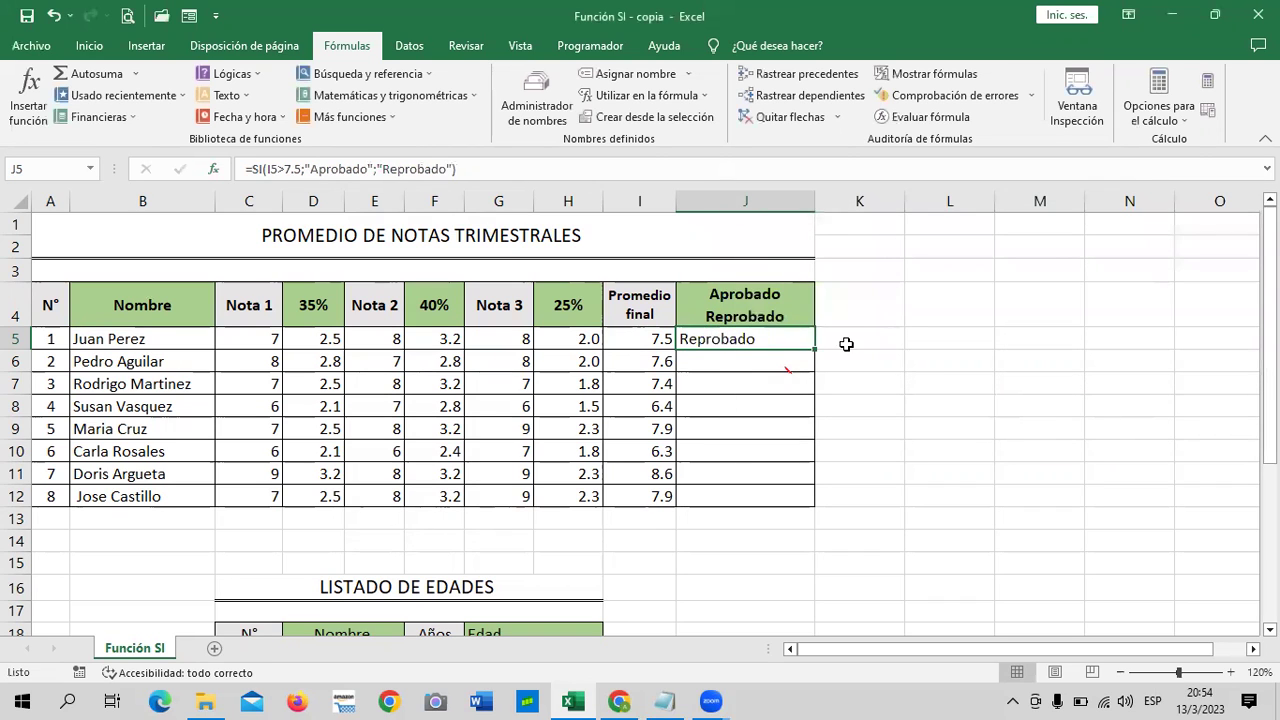
Review J5's formula in the formula bar against the final average in I5
left_click(922, 371)
left_click(784, 343)
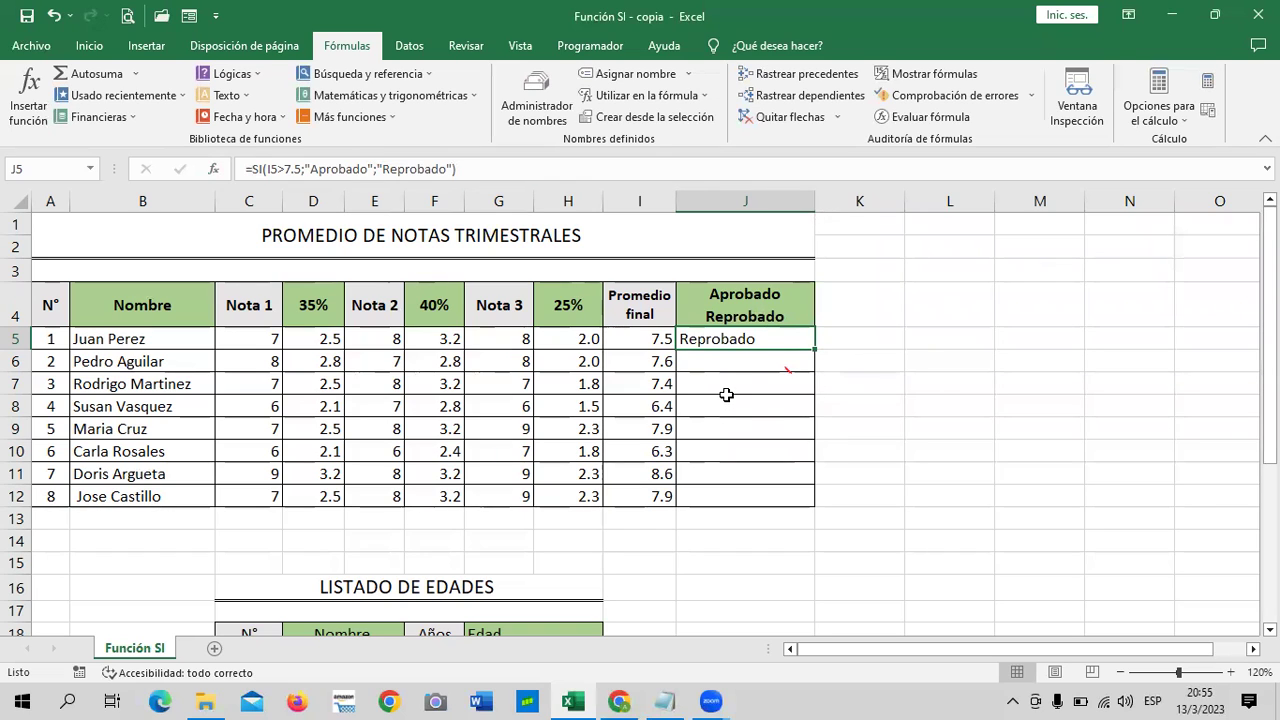
left_click(665, 340)
left_click(706, 340)
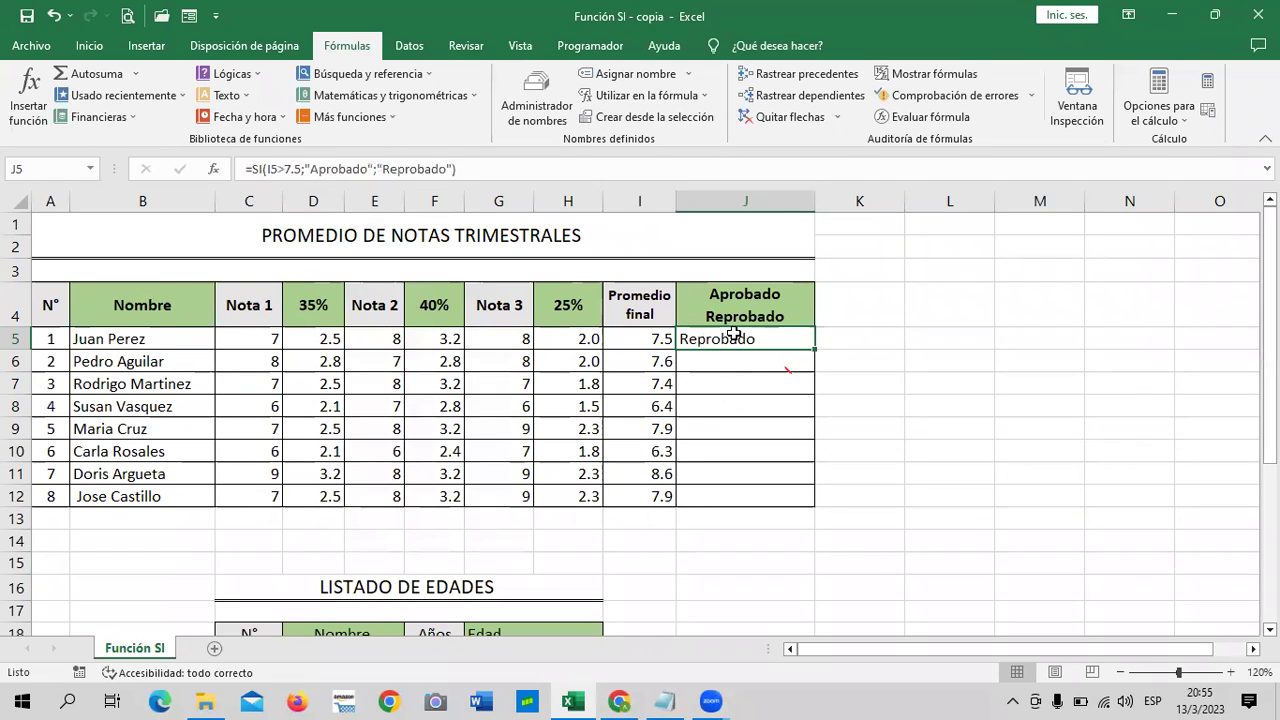
left_click(556, 168)
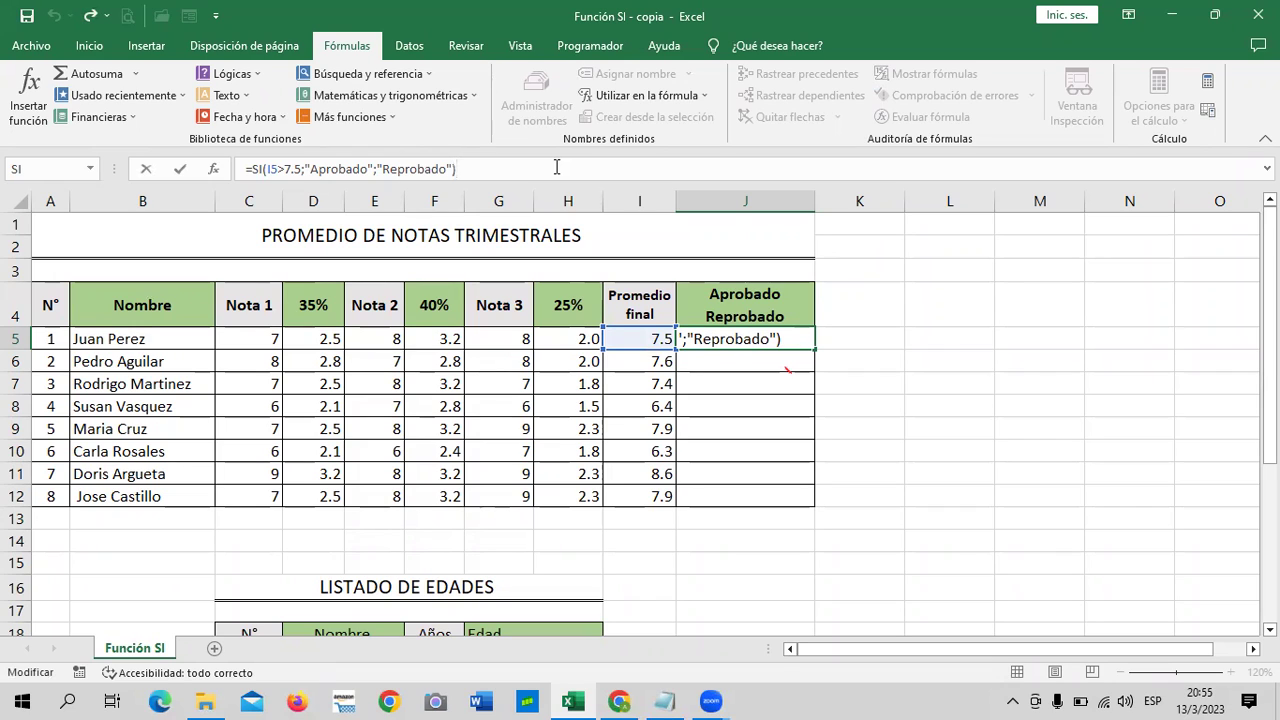
left_click(930, 363)
left_click(769, 340)
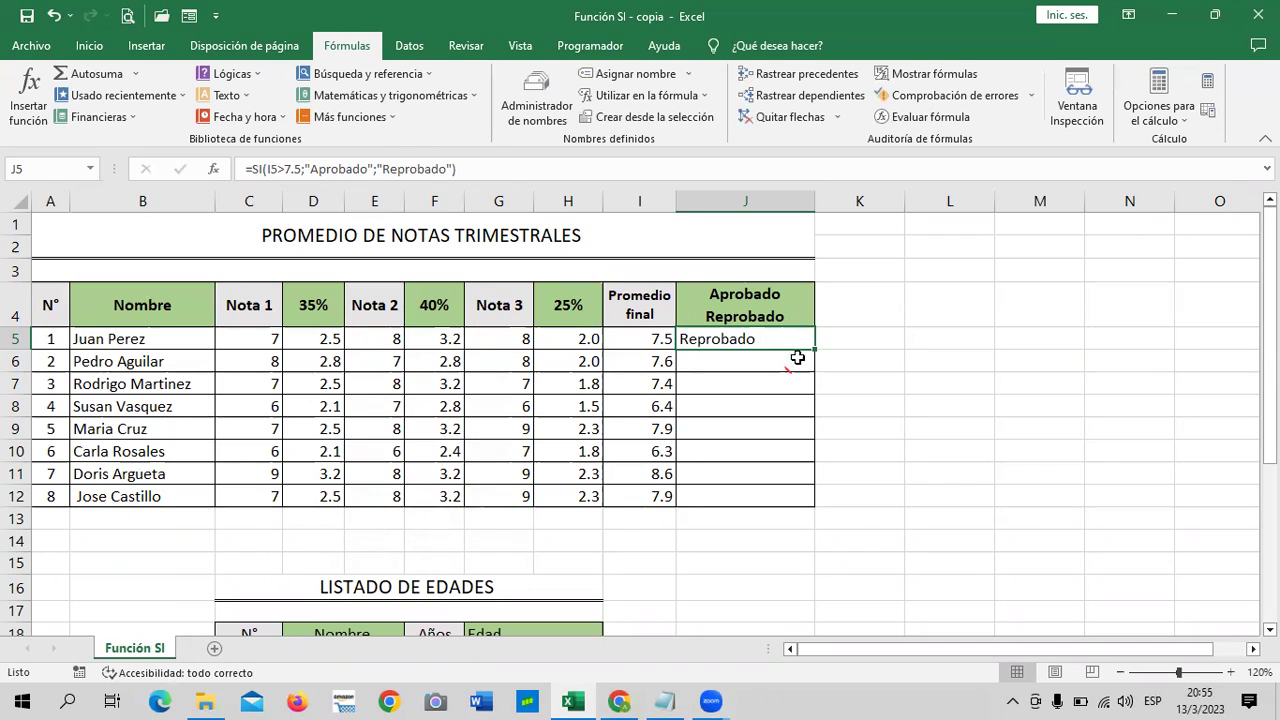
Fill J5's pass/fail formula down to J12 and narrow column J
left_click_drag(815, 350, 826, 518)
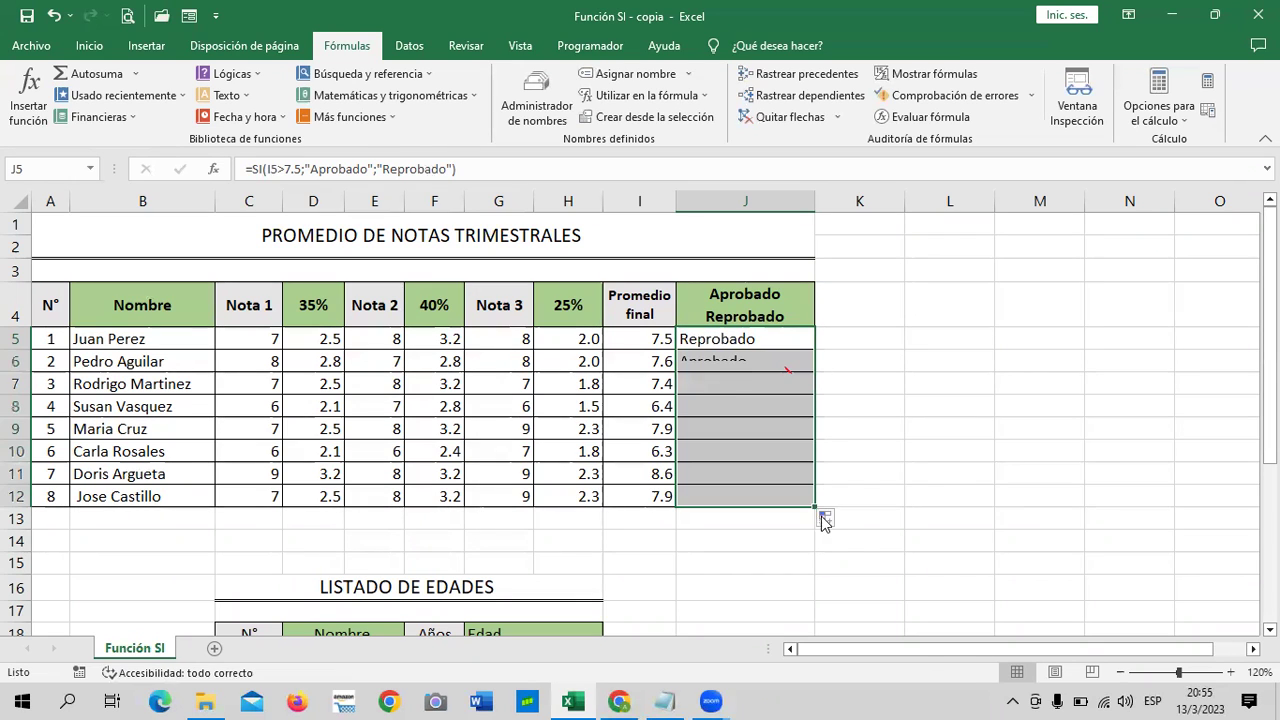
left_click_drag(855, 300, 906, 294)
left_click_drag(815, 201, 790, 201)
Widen column K and select K5:K12
left_click(944, 446)
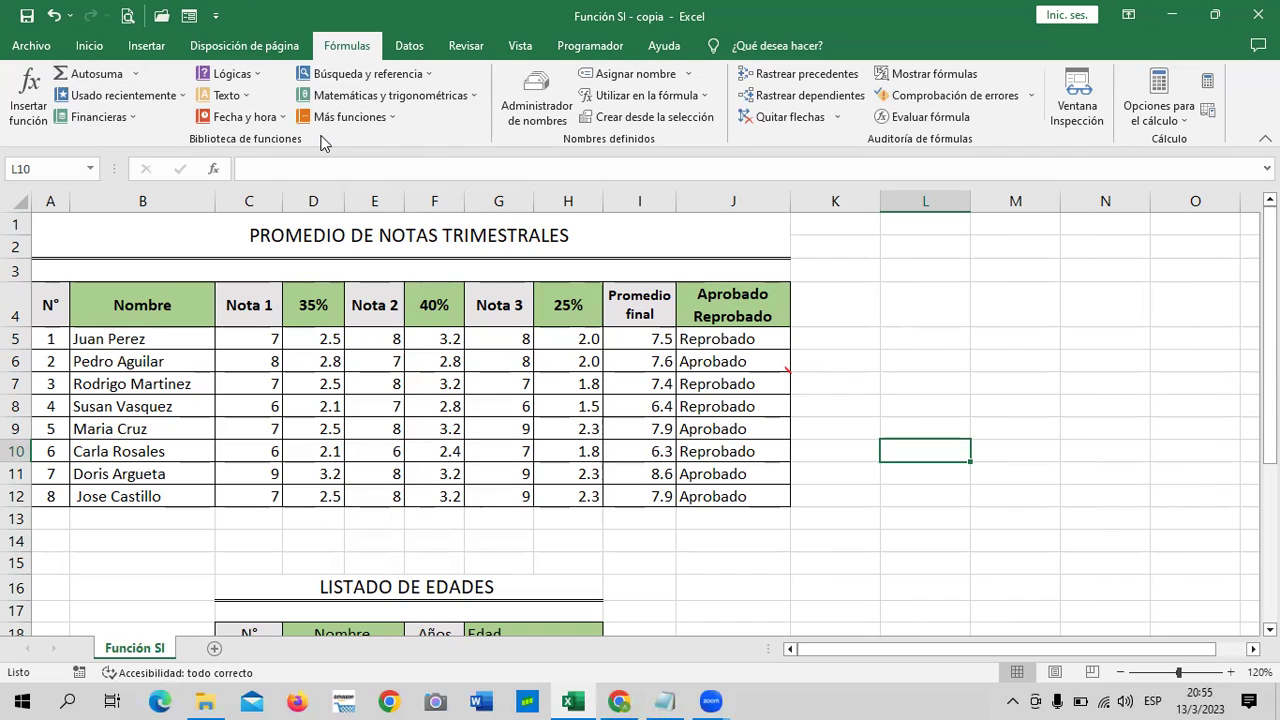
left_click_drag(881, 196, 930, 196)
left_click(1026, 402)
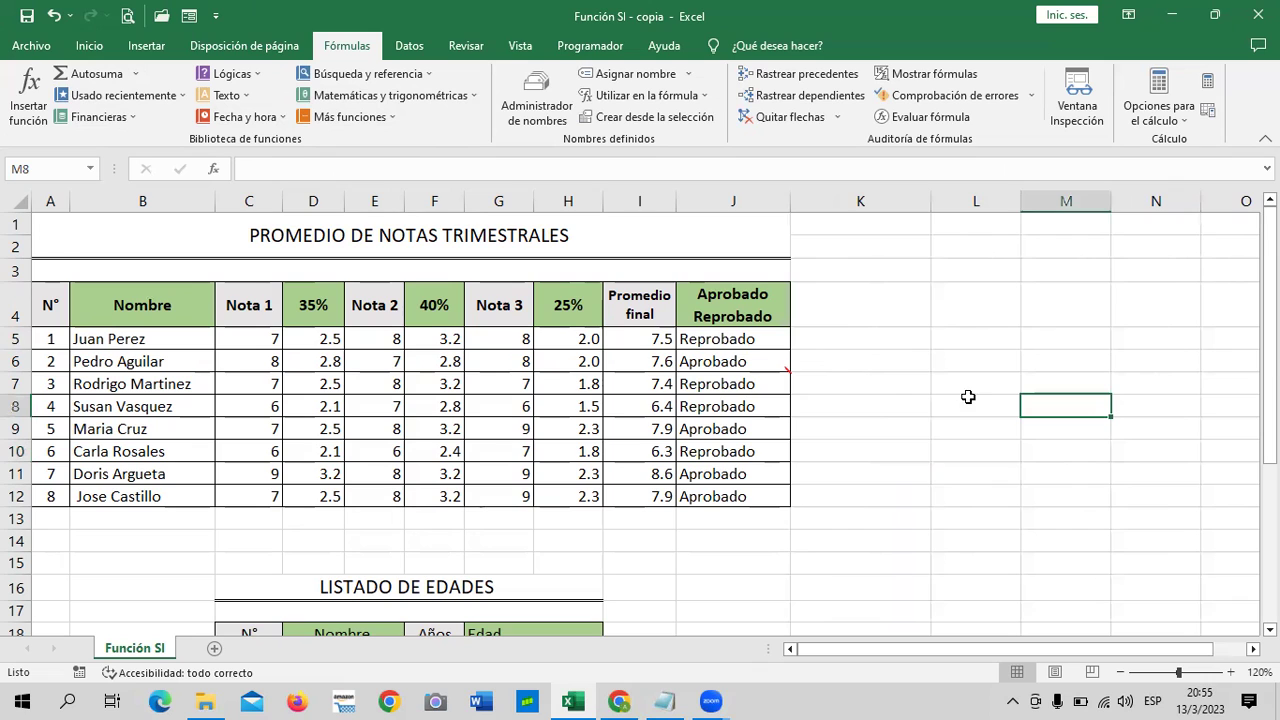
left_click_drag(825, 335, 843, 497)
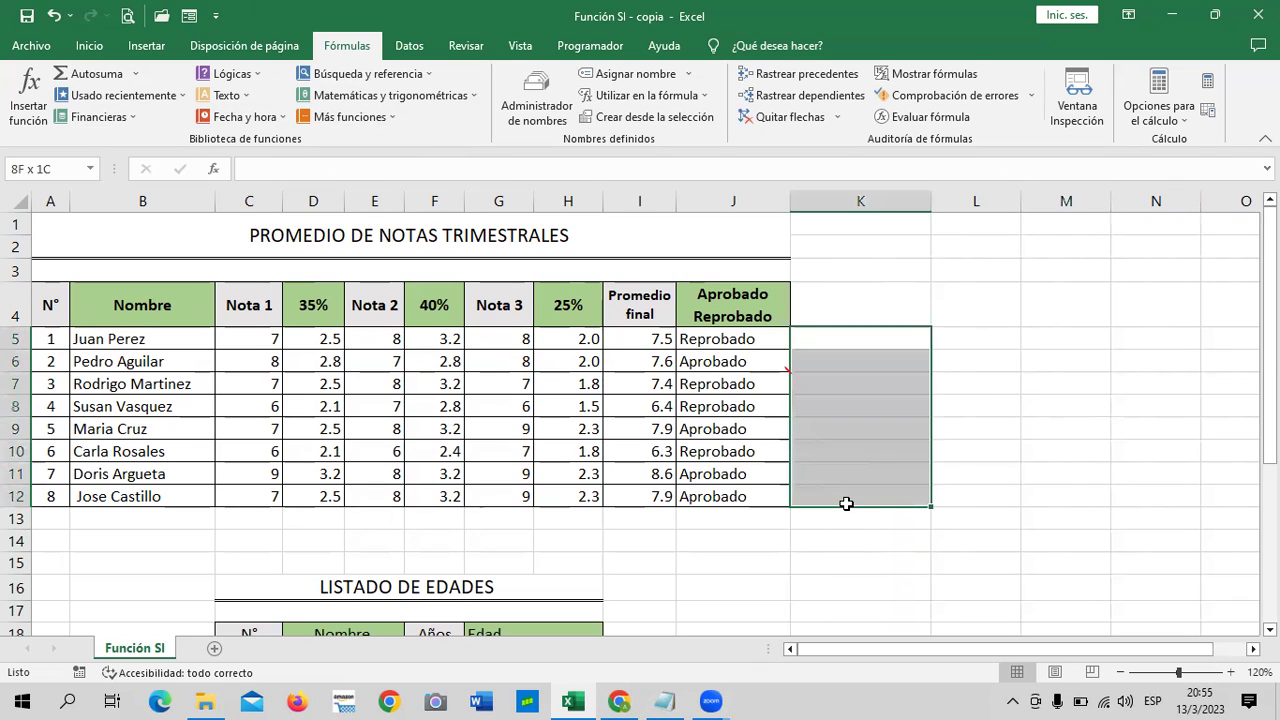
left_click(86, 49)
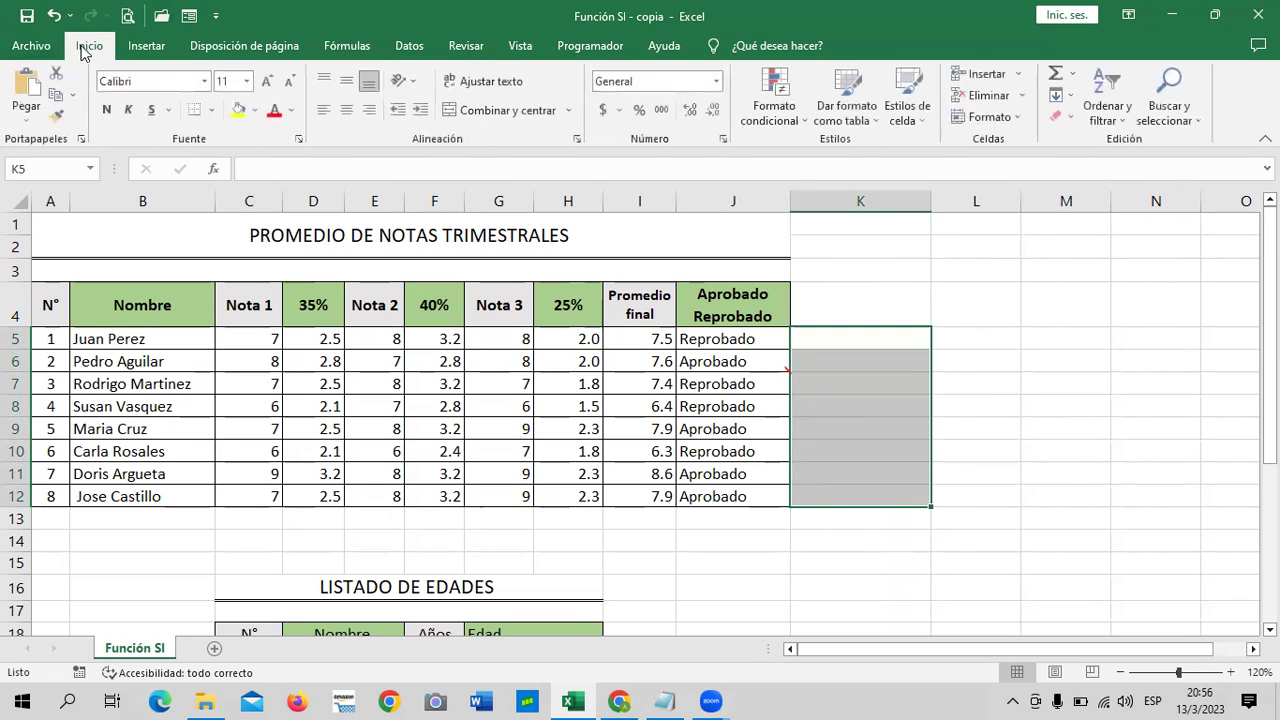
left_click(214, 111)
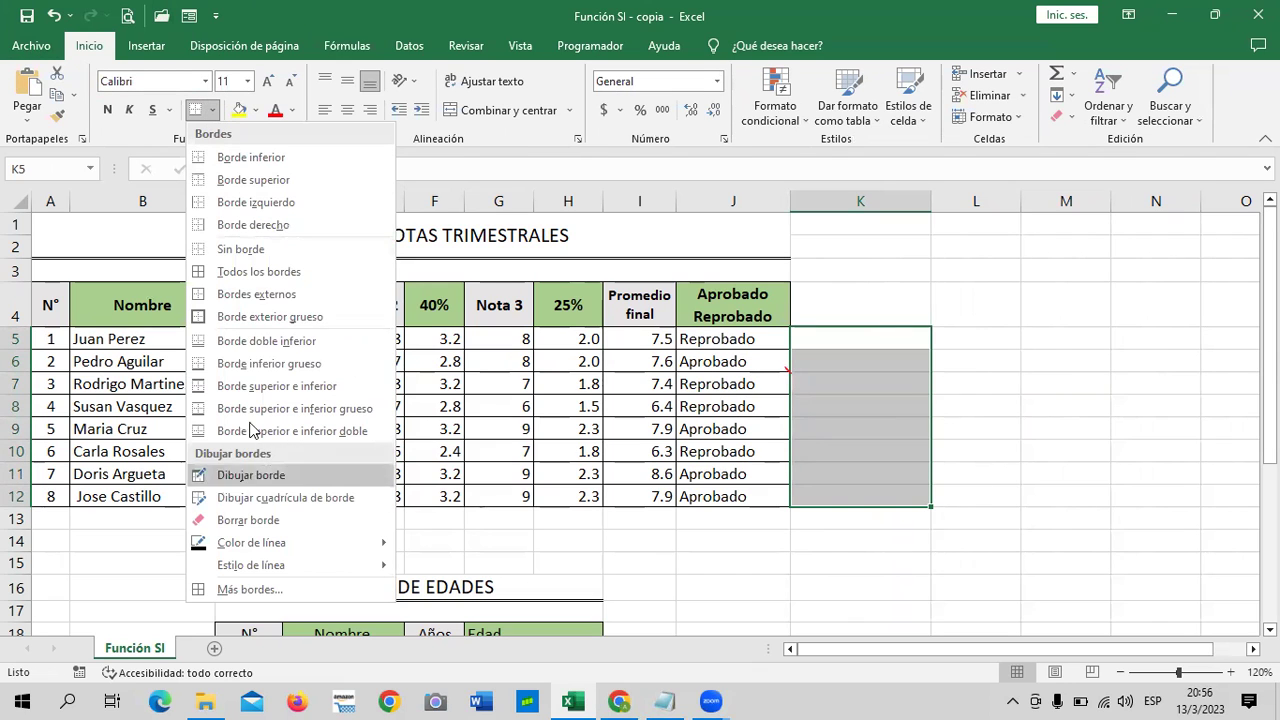
left_click(276, 274)
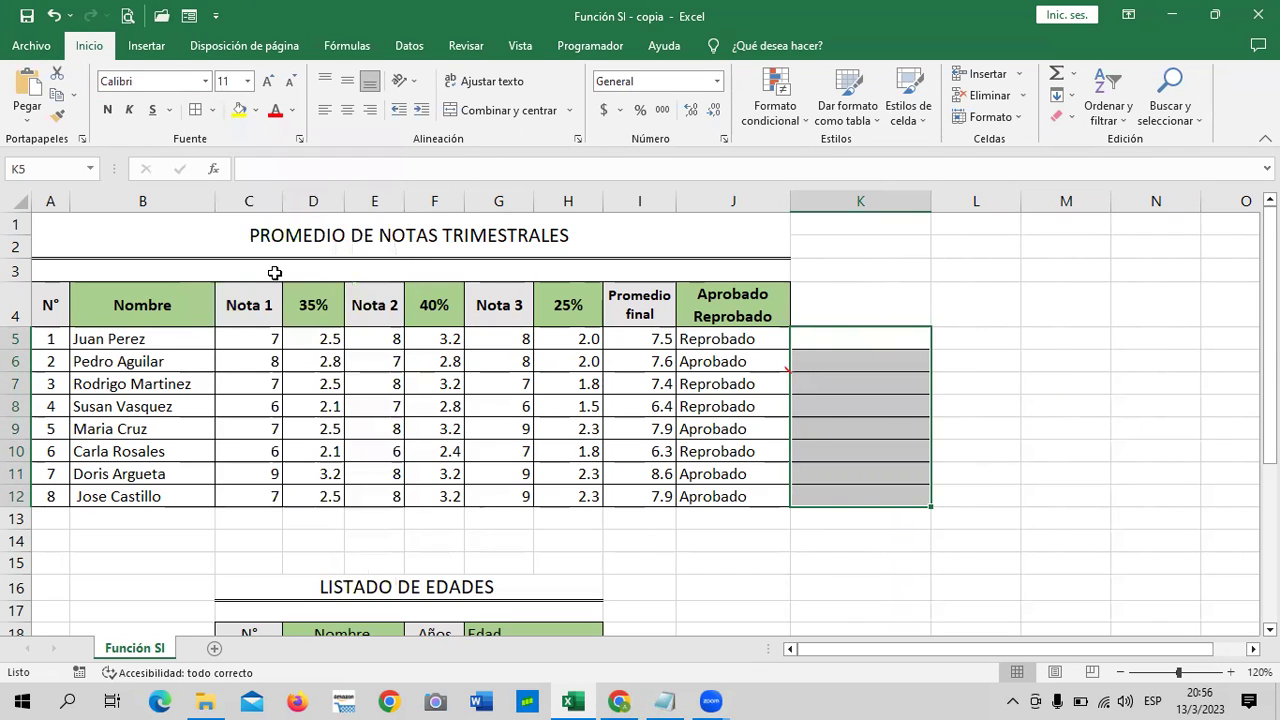
left_click(1070, 345)
left_click_drag(933, 200, 922, 202)
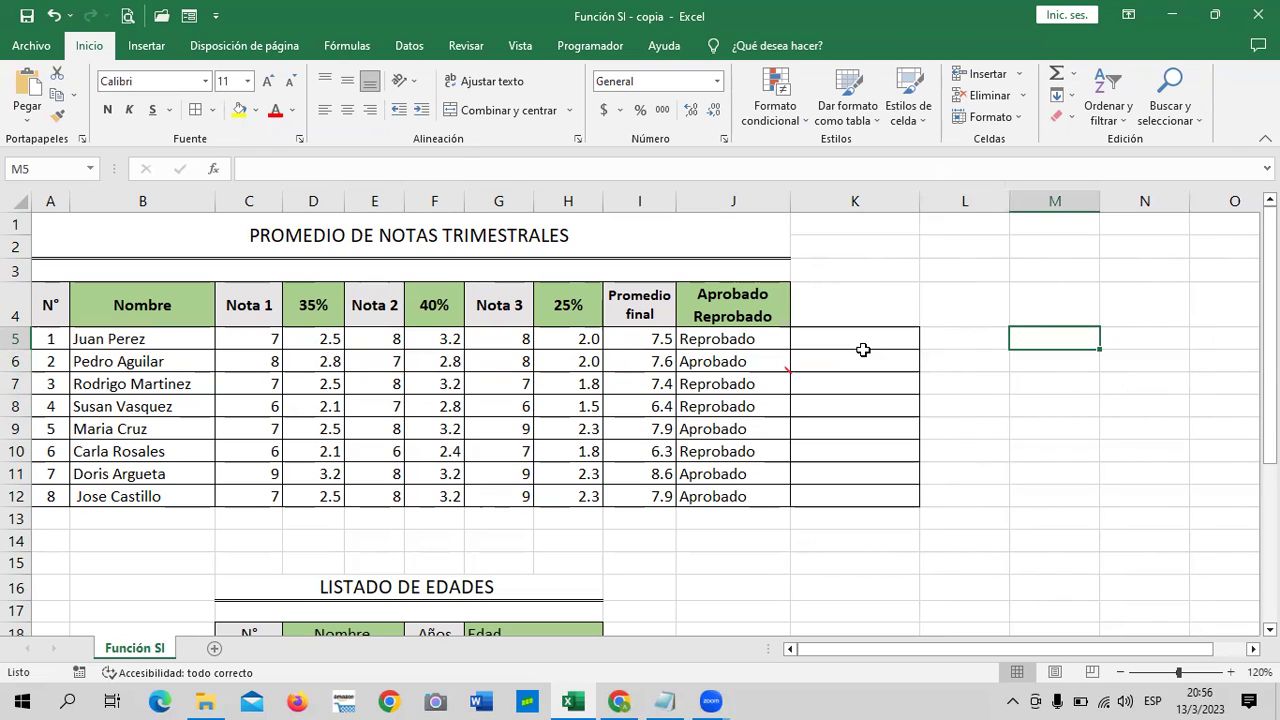
left_click_drag(913, 201, 913, 189)
Narrow column K slightly, then start a new formula in K5 with '='
left_click(1006, 462)
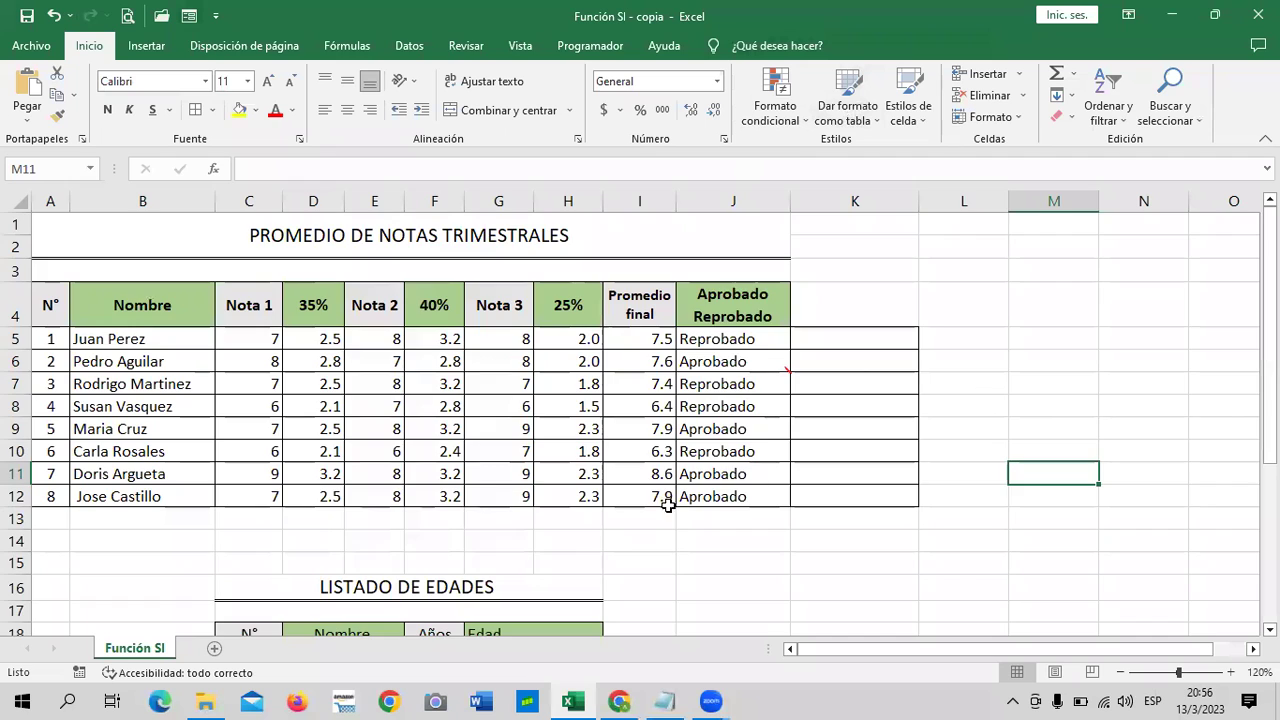
scroll(494, 534, "down", 5)
left_click(477, 294)
left_click(528, 317)
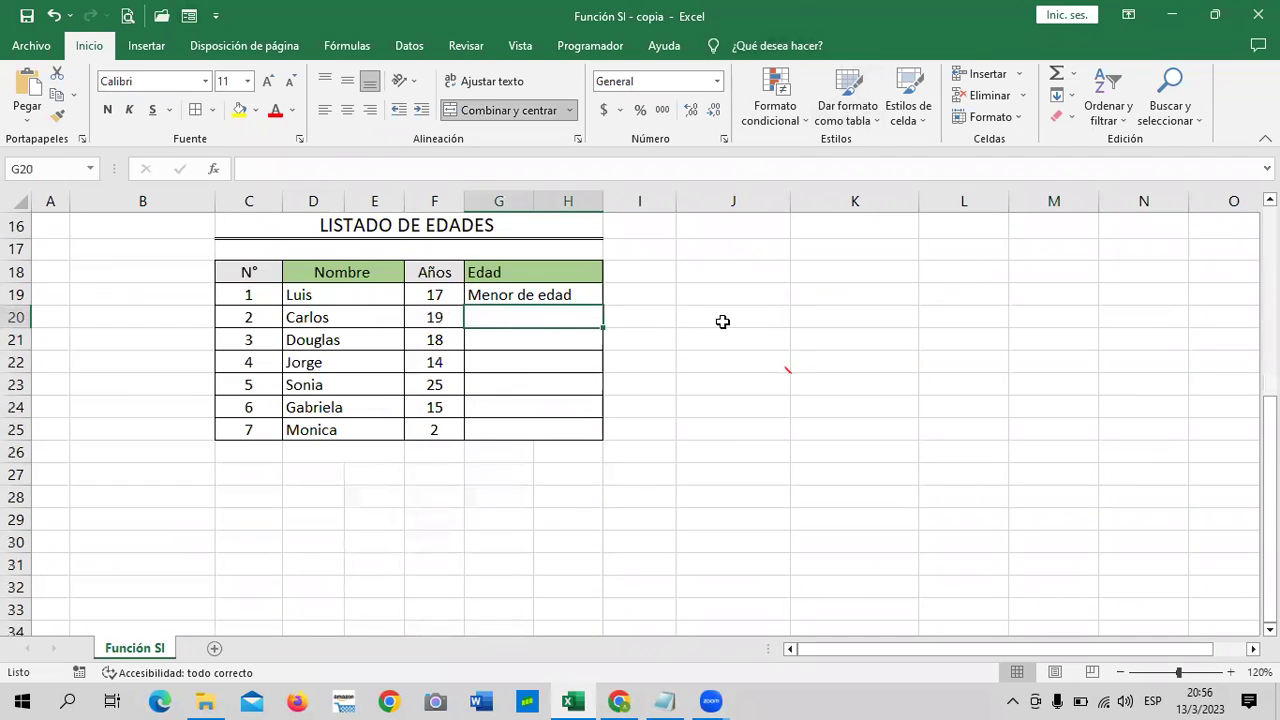
scroll(636, 427, "up", 4)
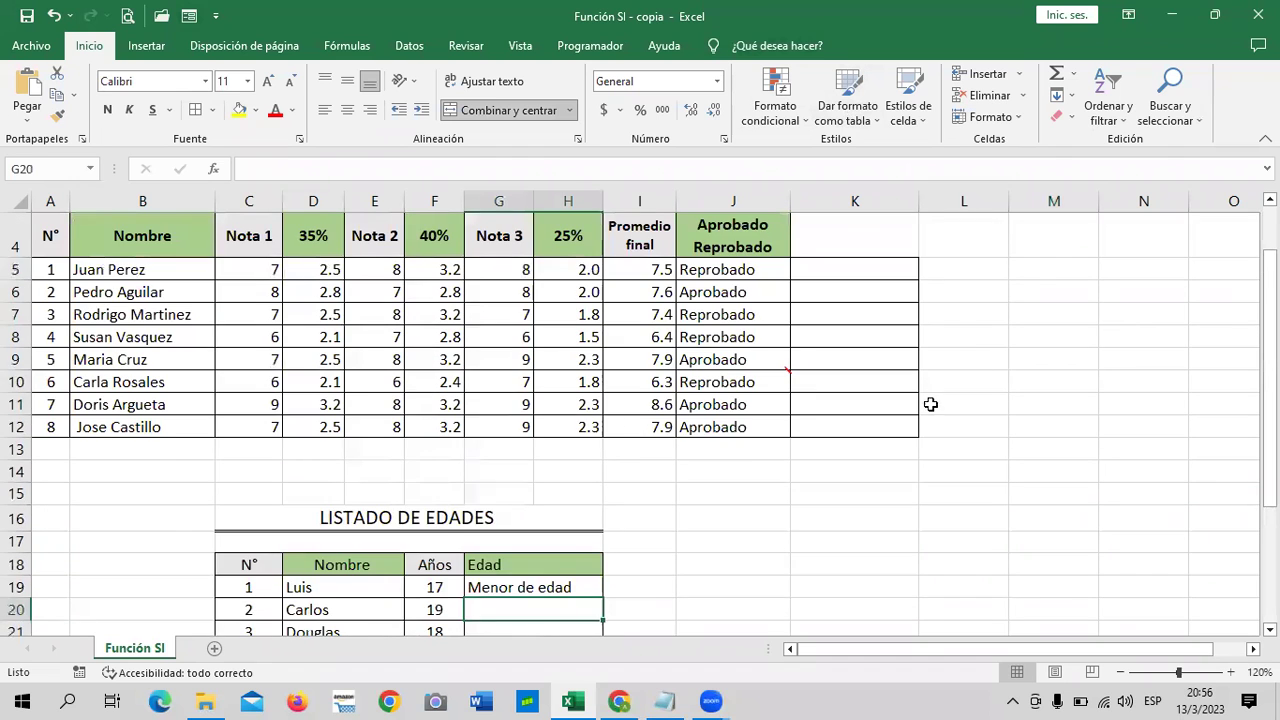
scroll(925, 405, "up", 1)
left_click(844, 335)
type("=")
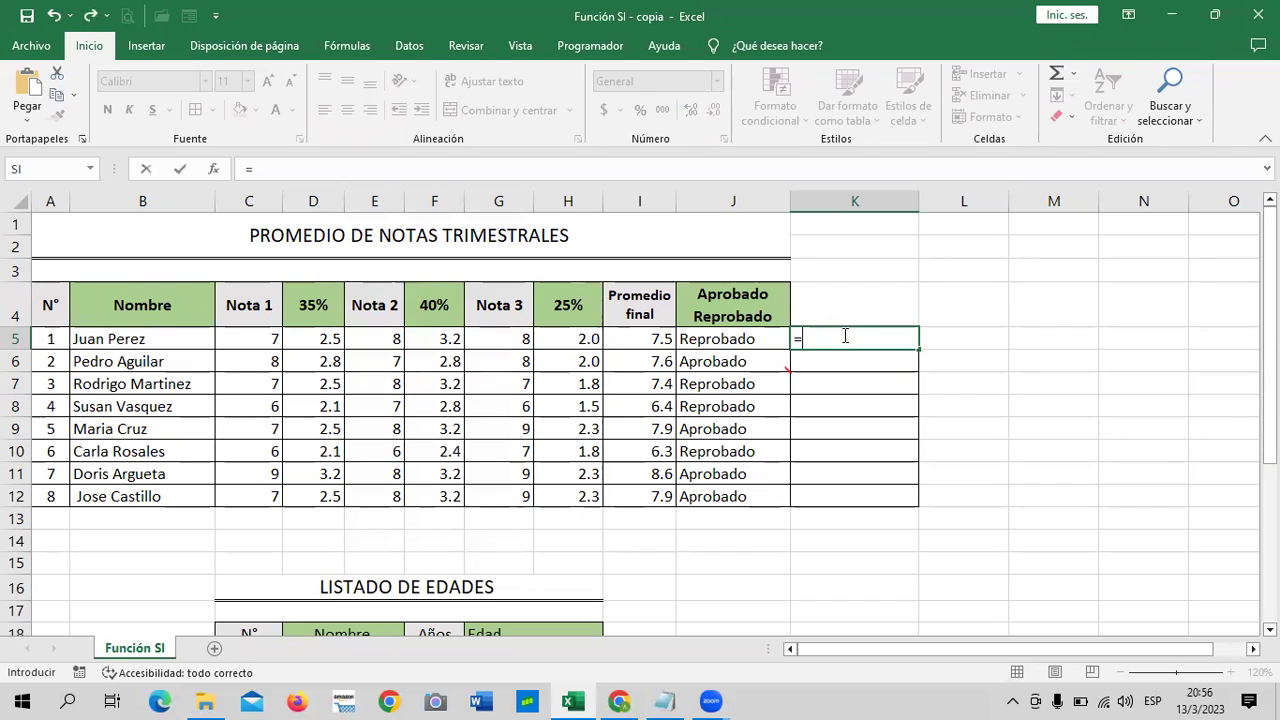
Cancel the stray =M6 entry and begin =SI( in K5, referencing J5
left_click(1020, 362)
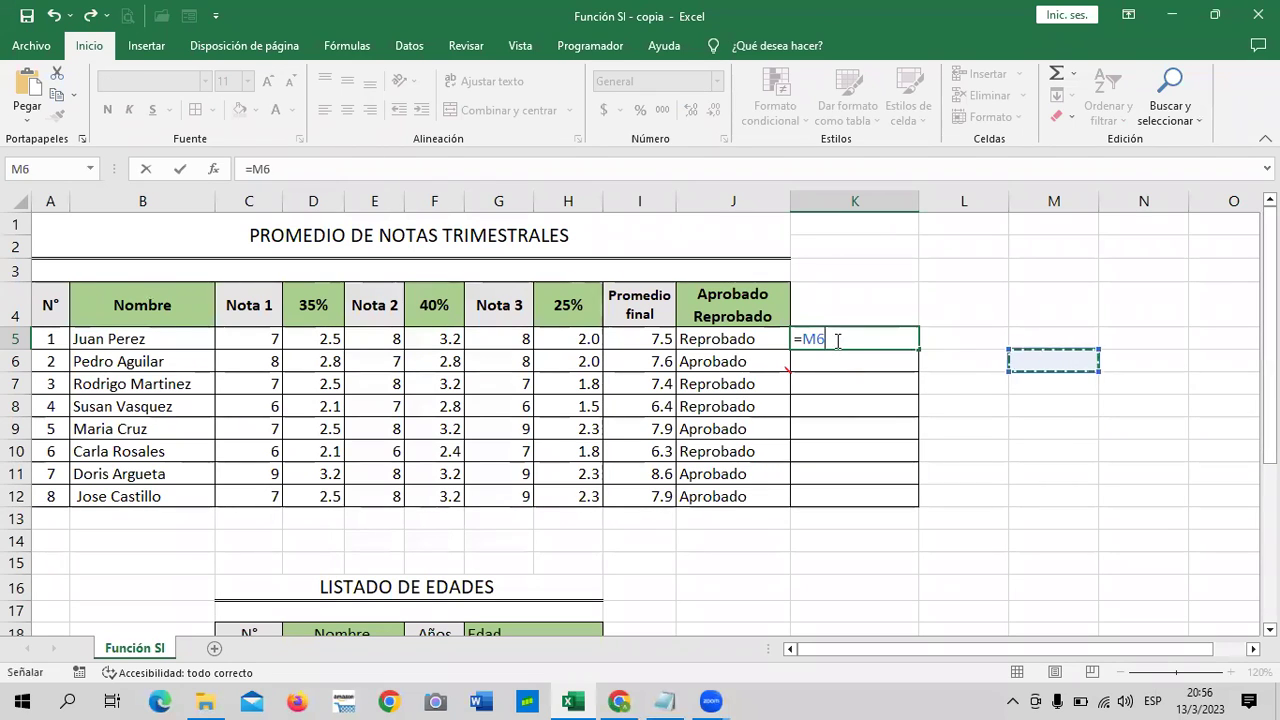
key("Escape")
left_click(841, 336)
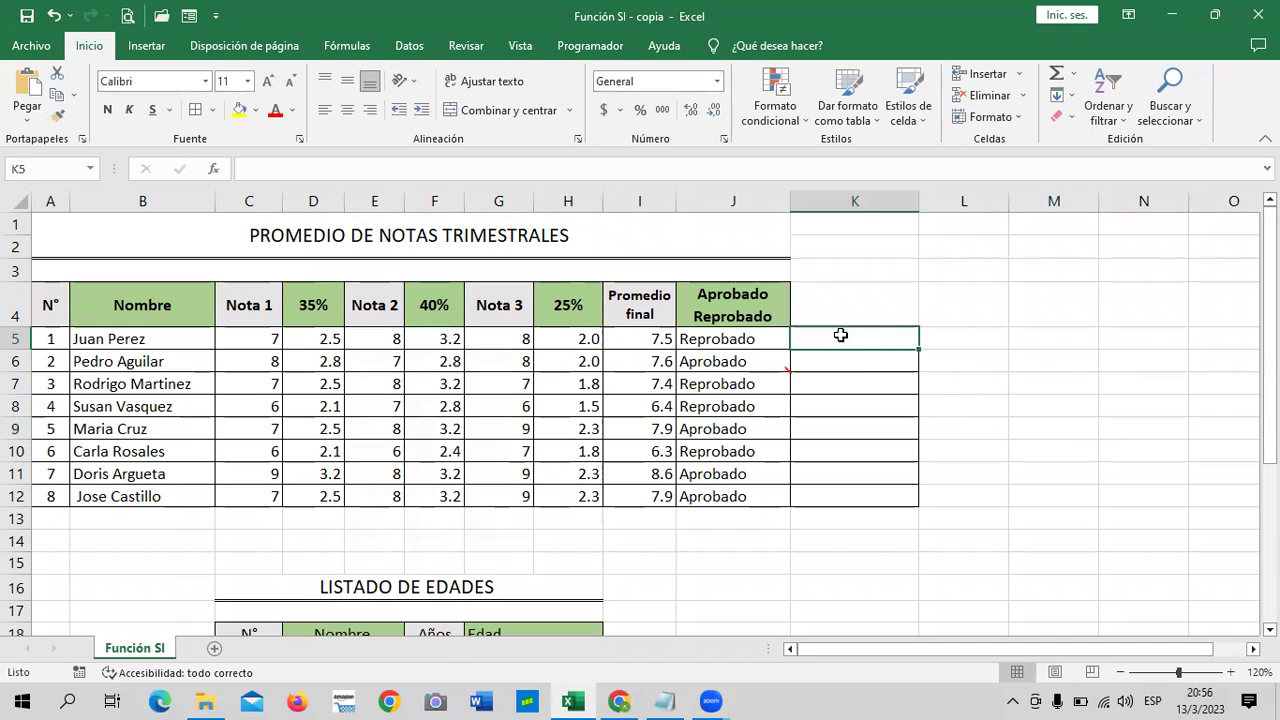
type("=")
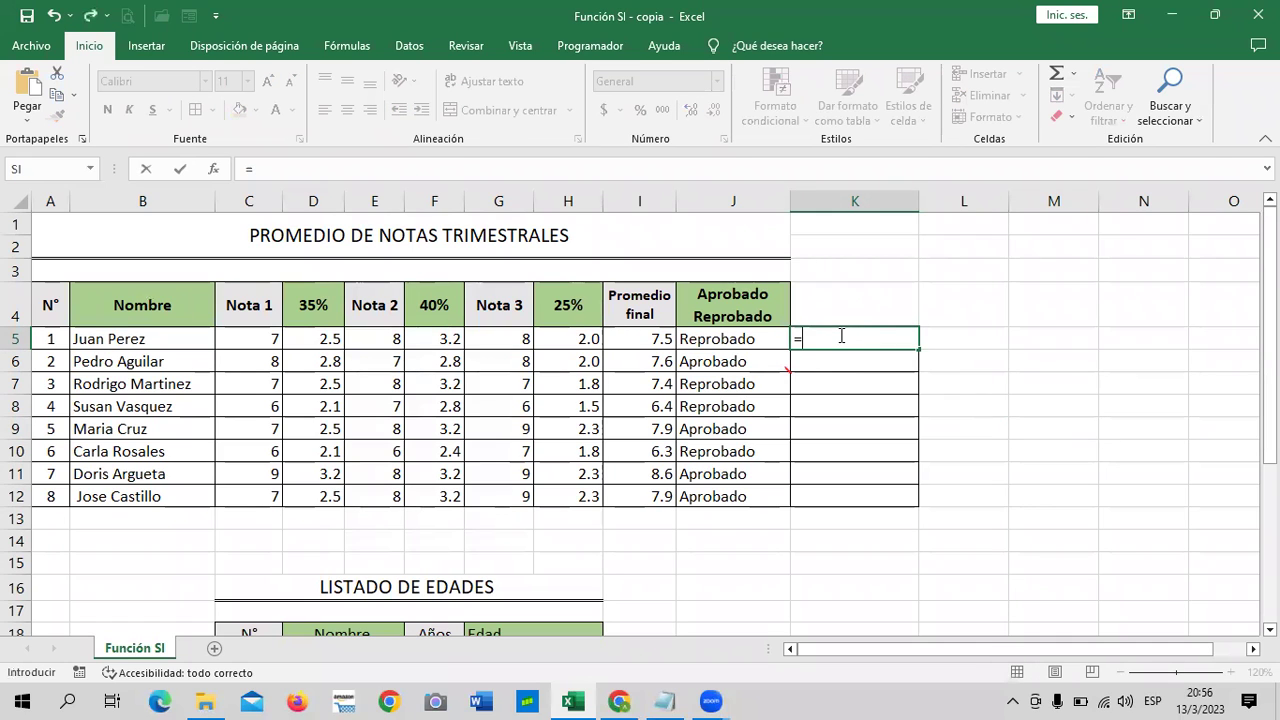
type("si")
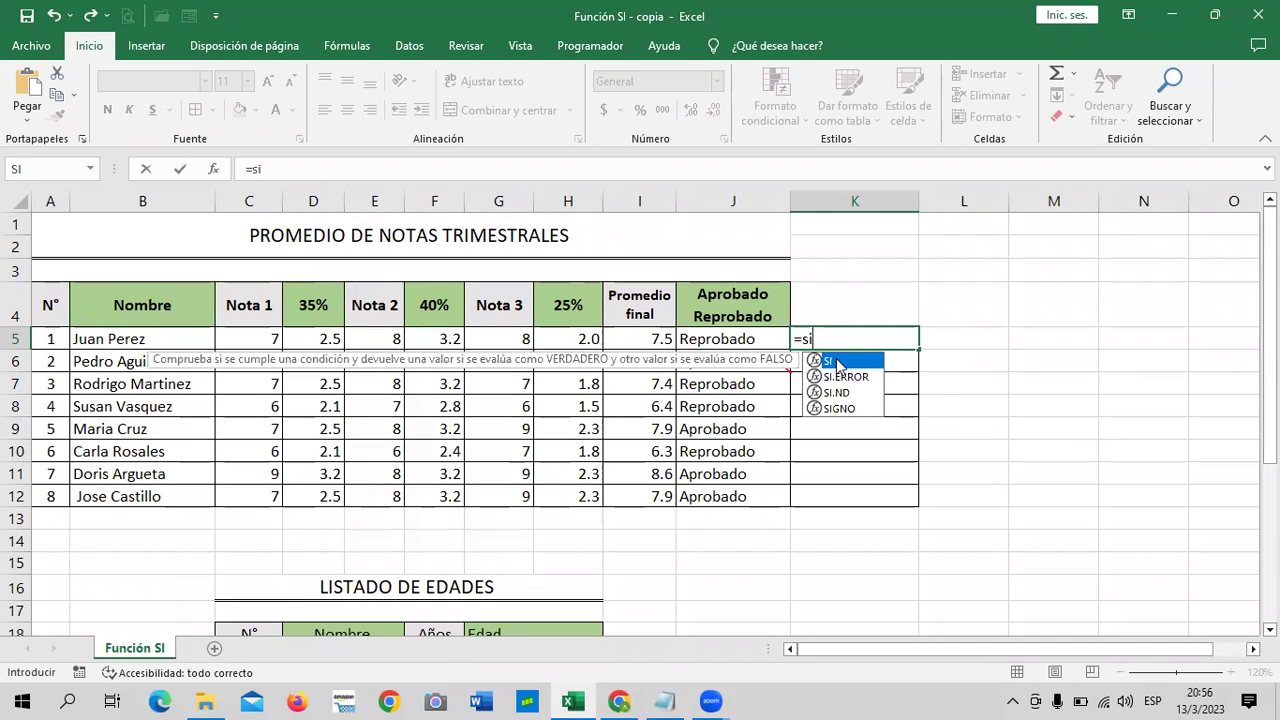
double_click(834, 359)
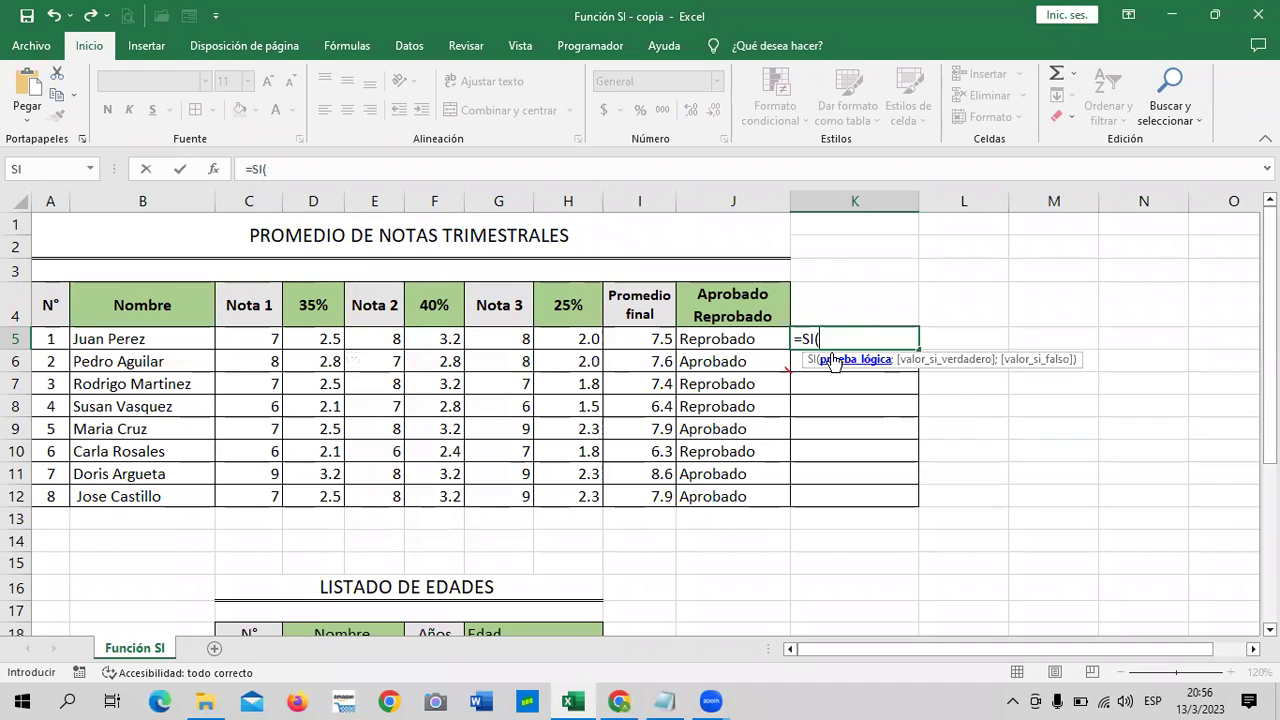
left_click(737, 340)
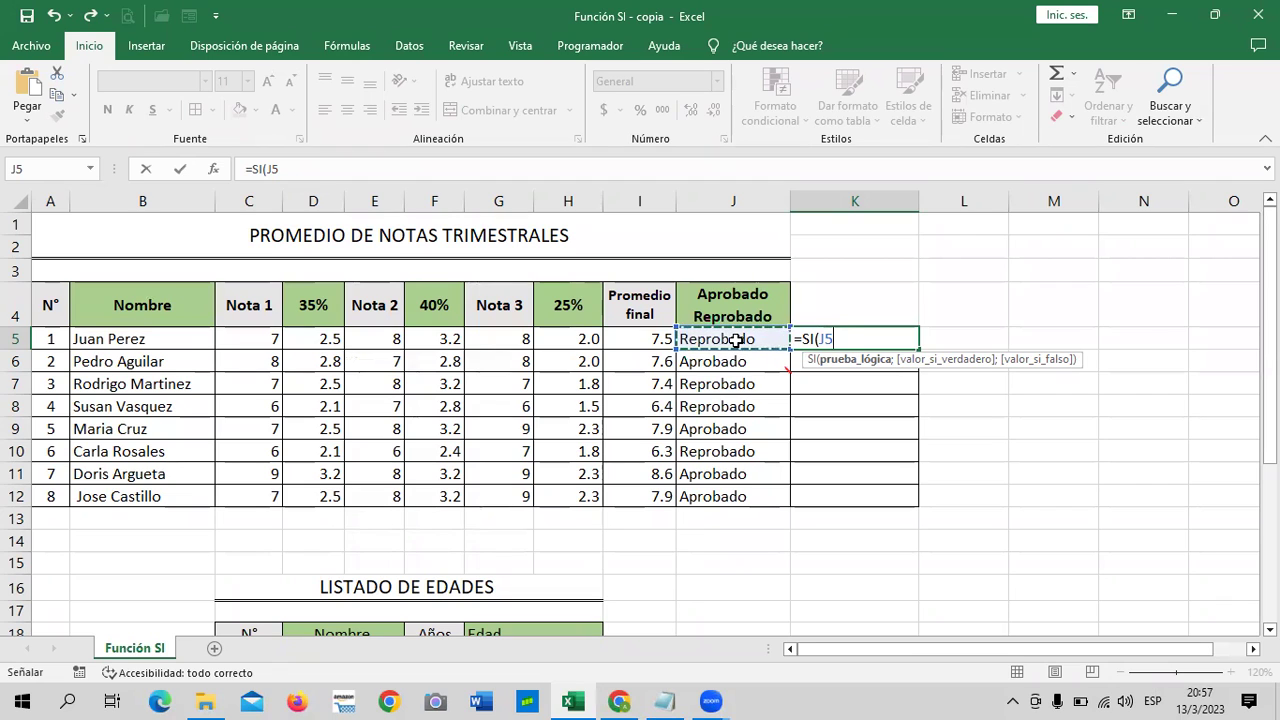
Complete K5 as =SI(J5="Aprobado";"Media Beca") and commit it
type("=")
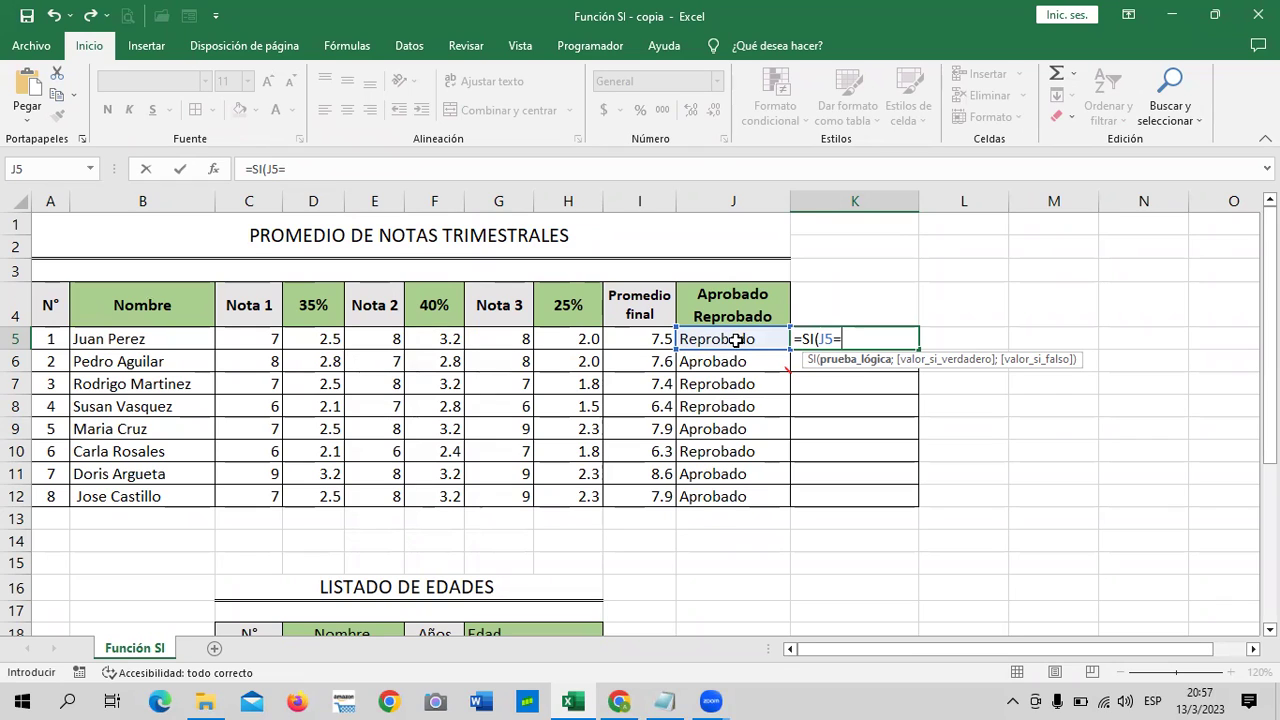
type("Aprobado")
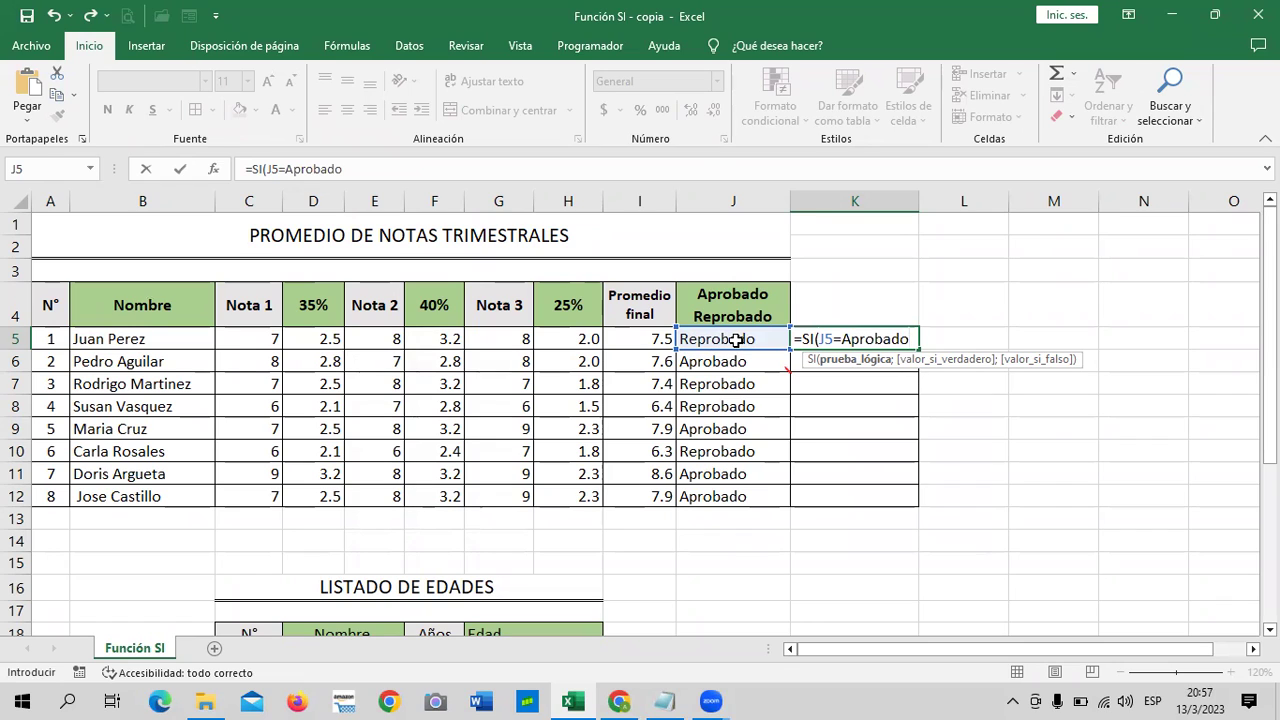
left_click(843, 340)
type("\"")
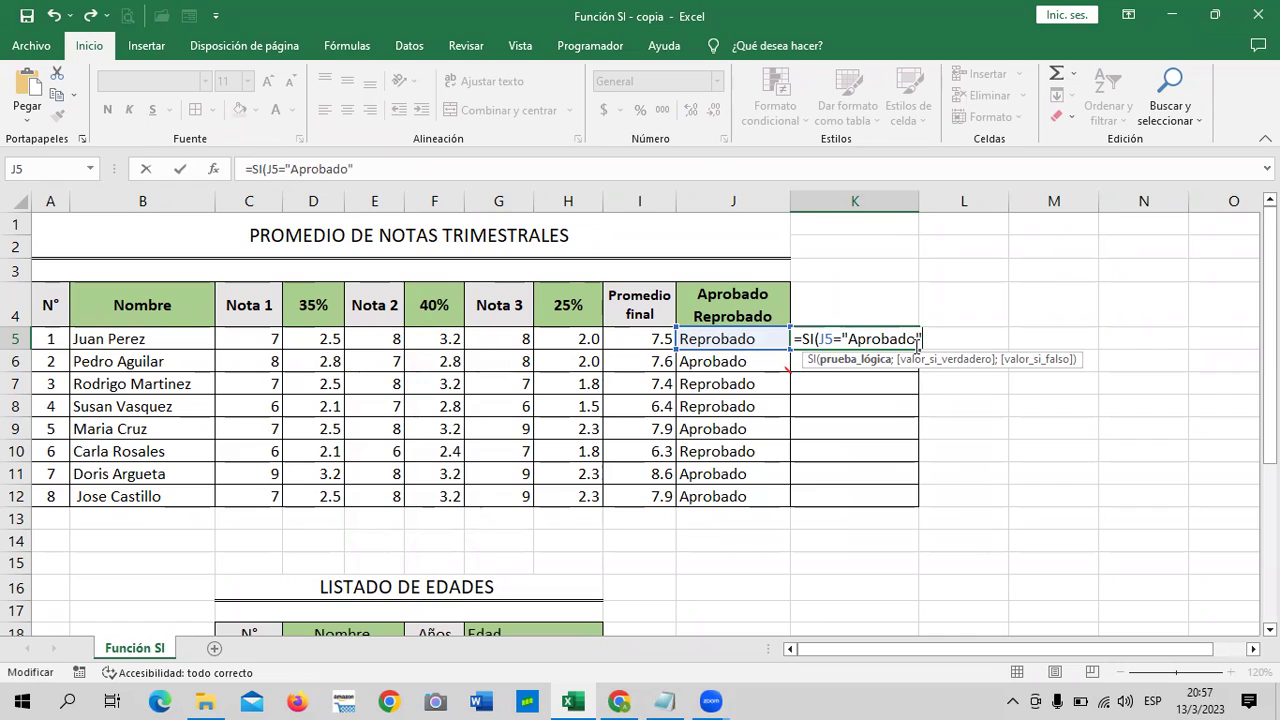
type(";")
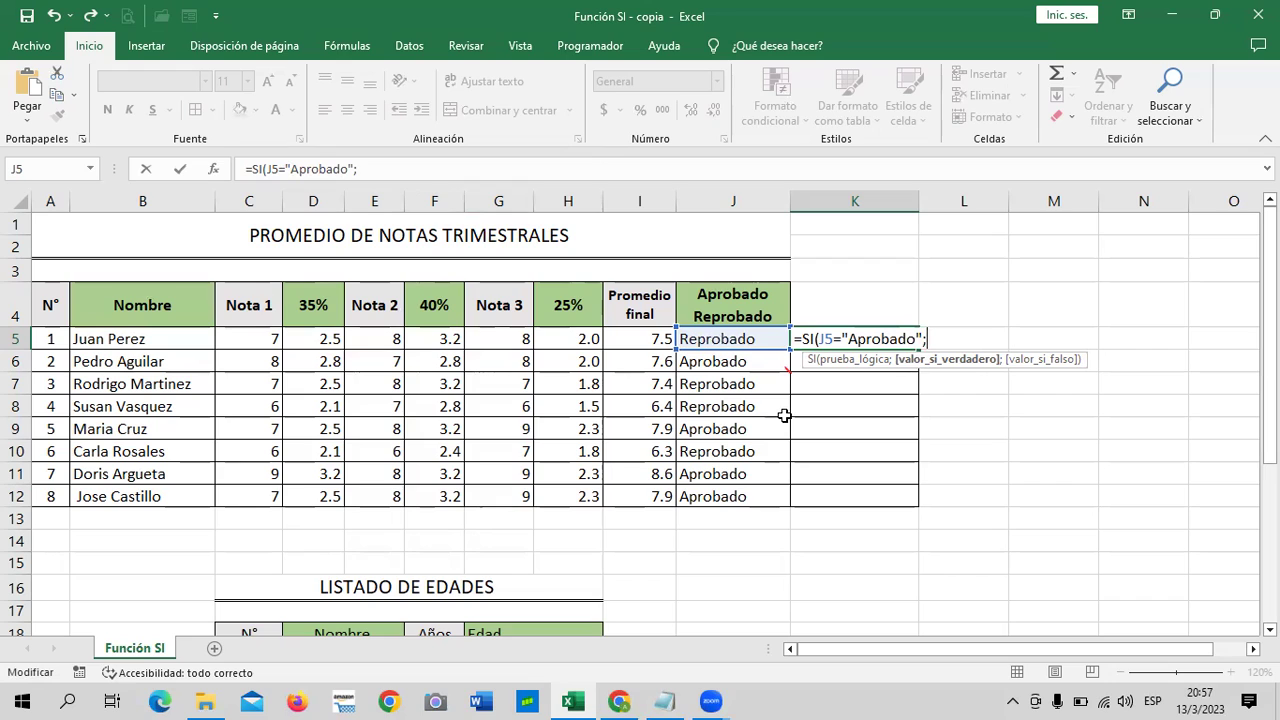
type("\"")
type("_media")
key("BackSpace")
key("BackSpace")
key("BackSpace")
key("BackSpace")
key("BackSpace")
key("BackSpace")
type("Media Beca")
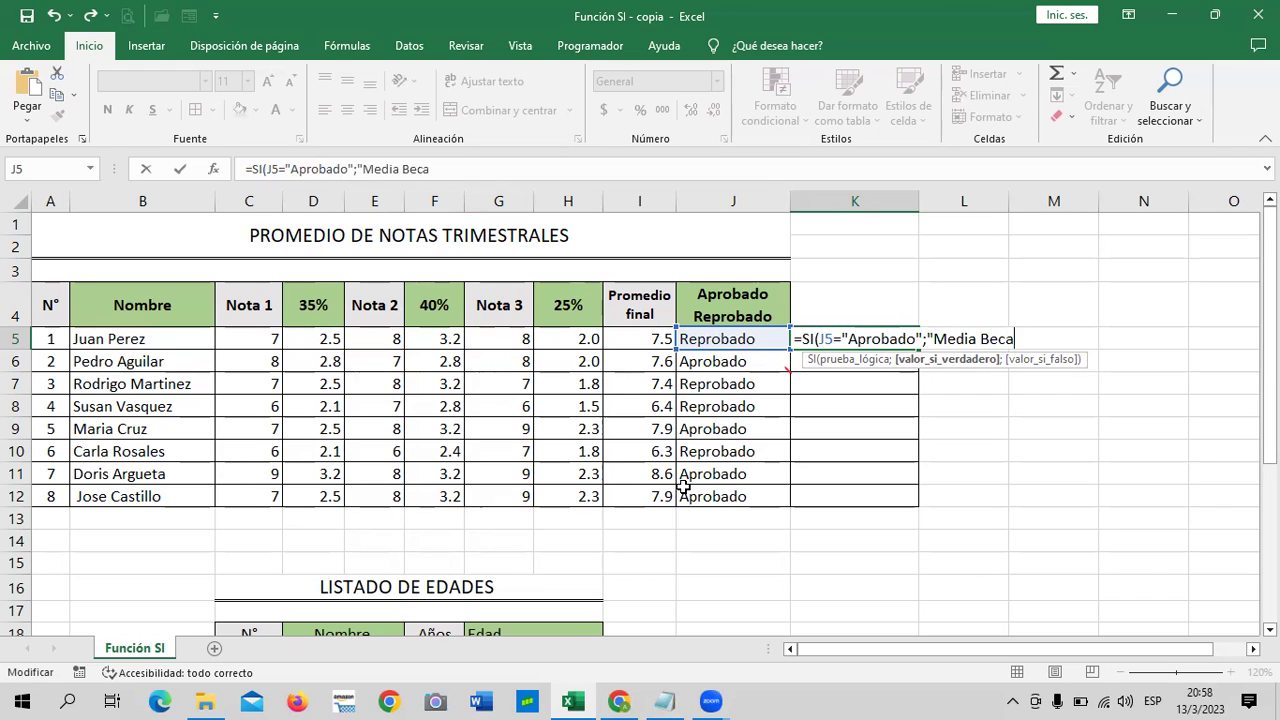
type("\"")
type(")")
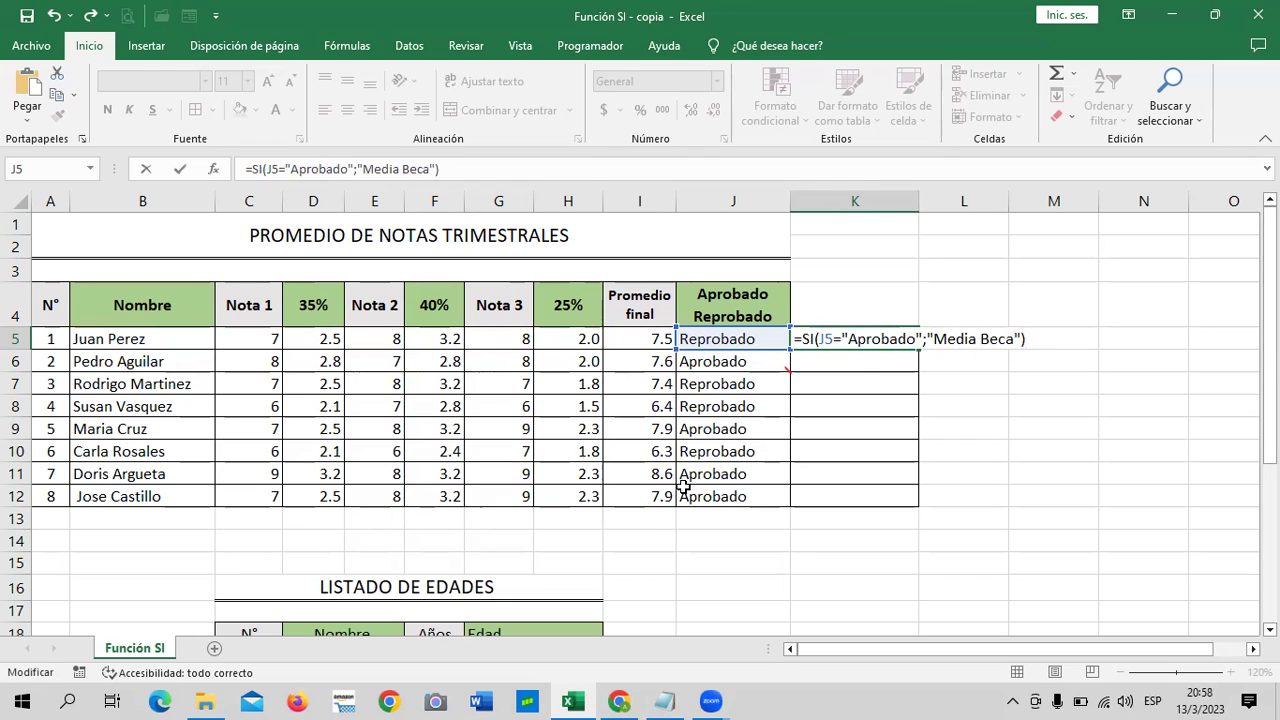
key("Return")
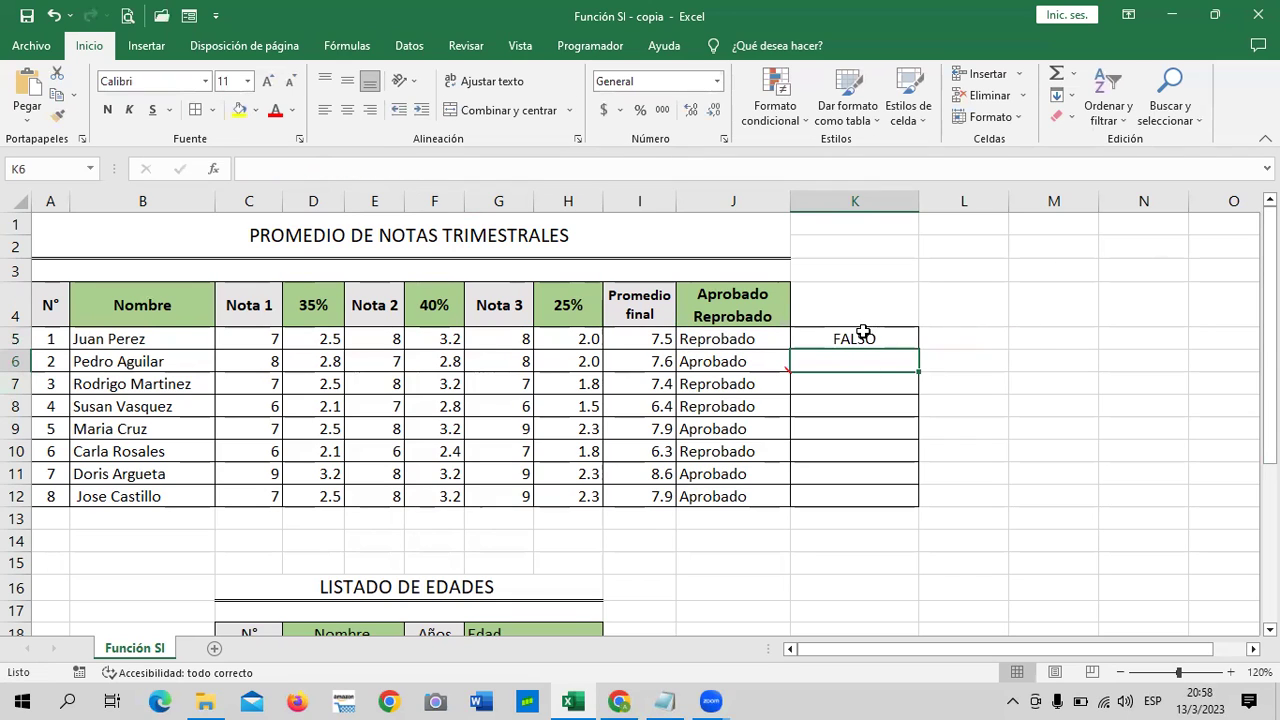
Add "Sin Beca" as the false value, making =SI(J5="Aprobado";"Media Beca";"Sin Beca")
left_click(863, 333)
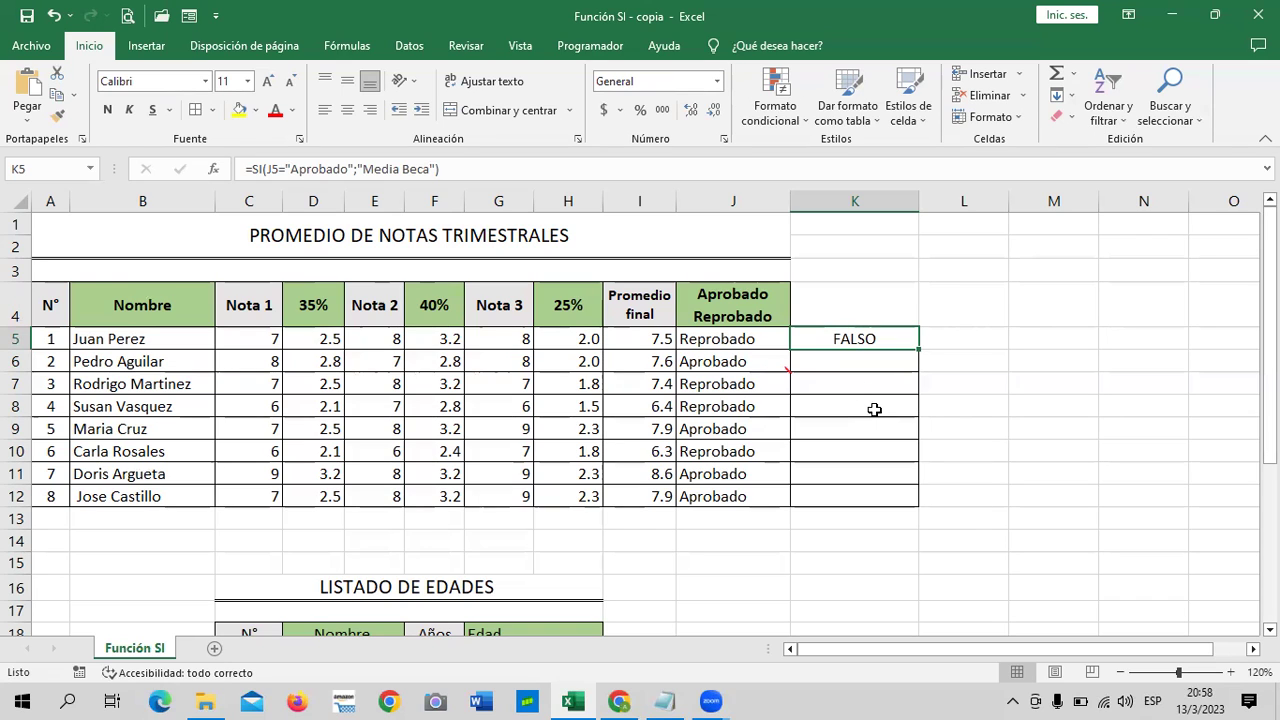
left_click(433, 168)
type("\"")
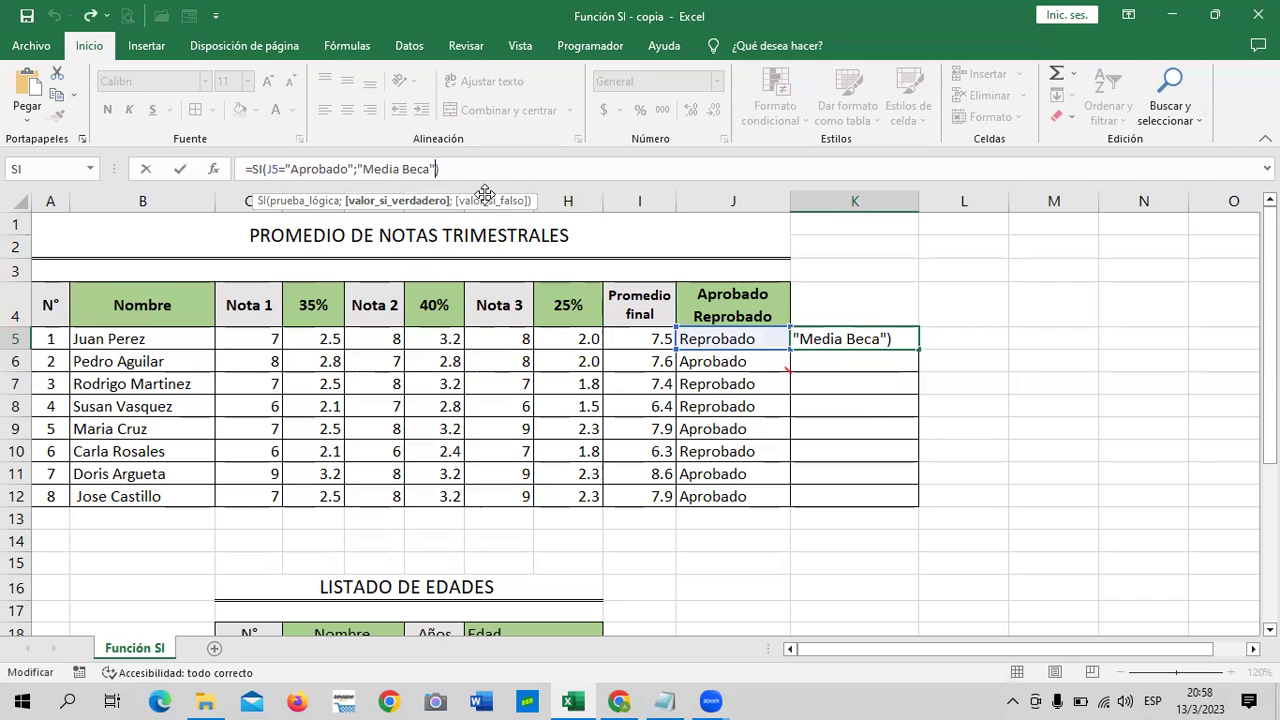
type(";\"")
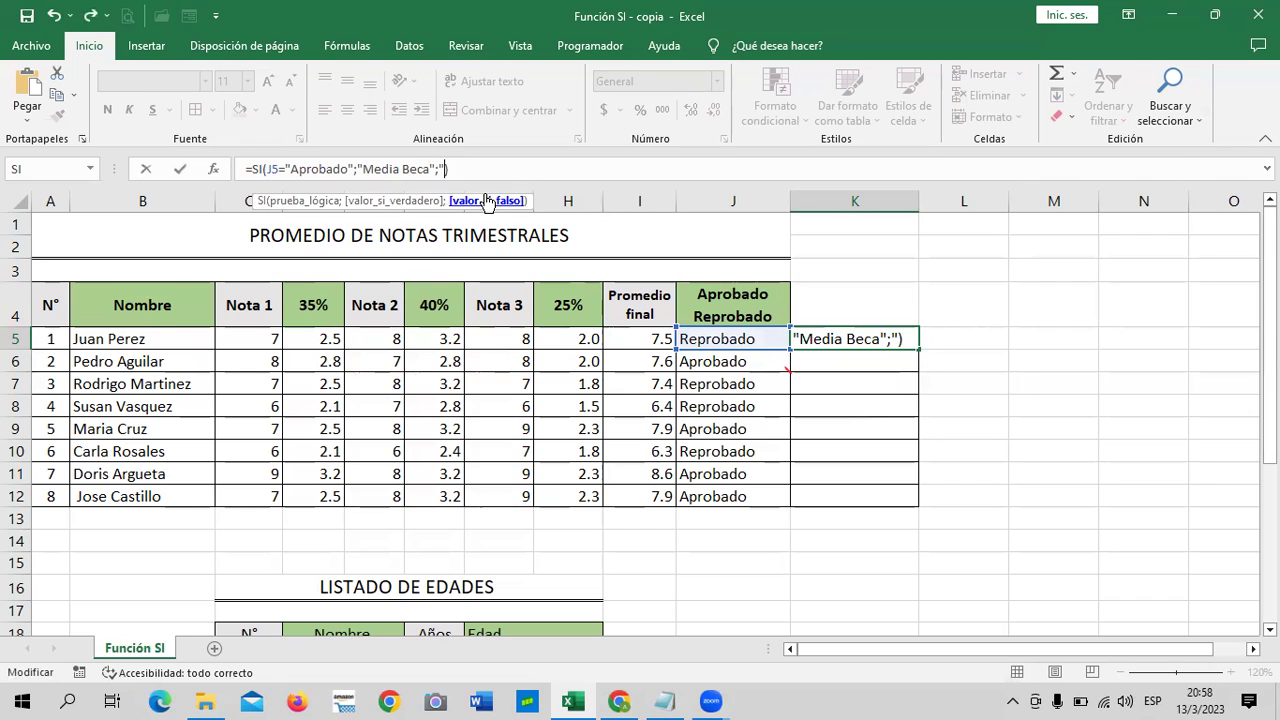
type("Sin ")
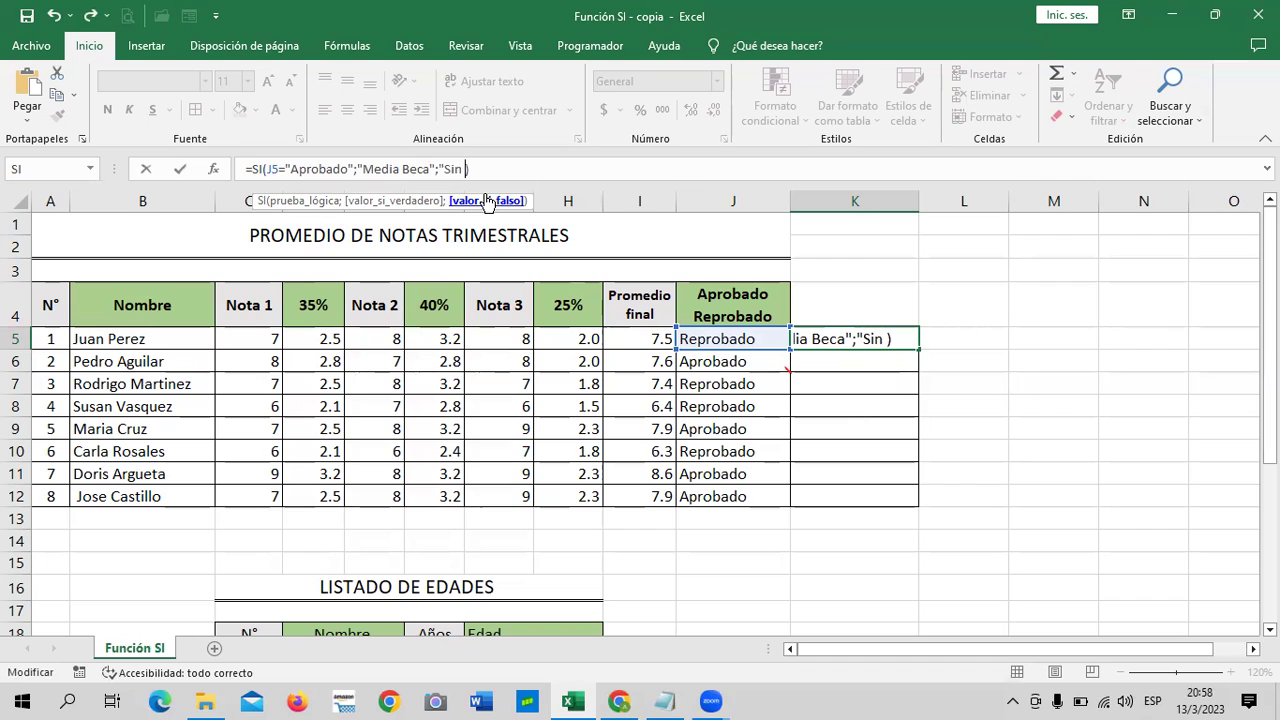
type("Beca")
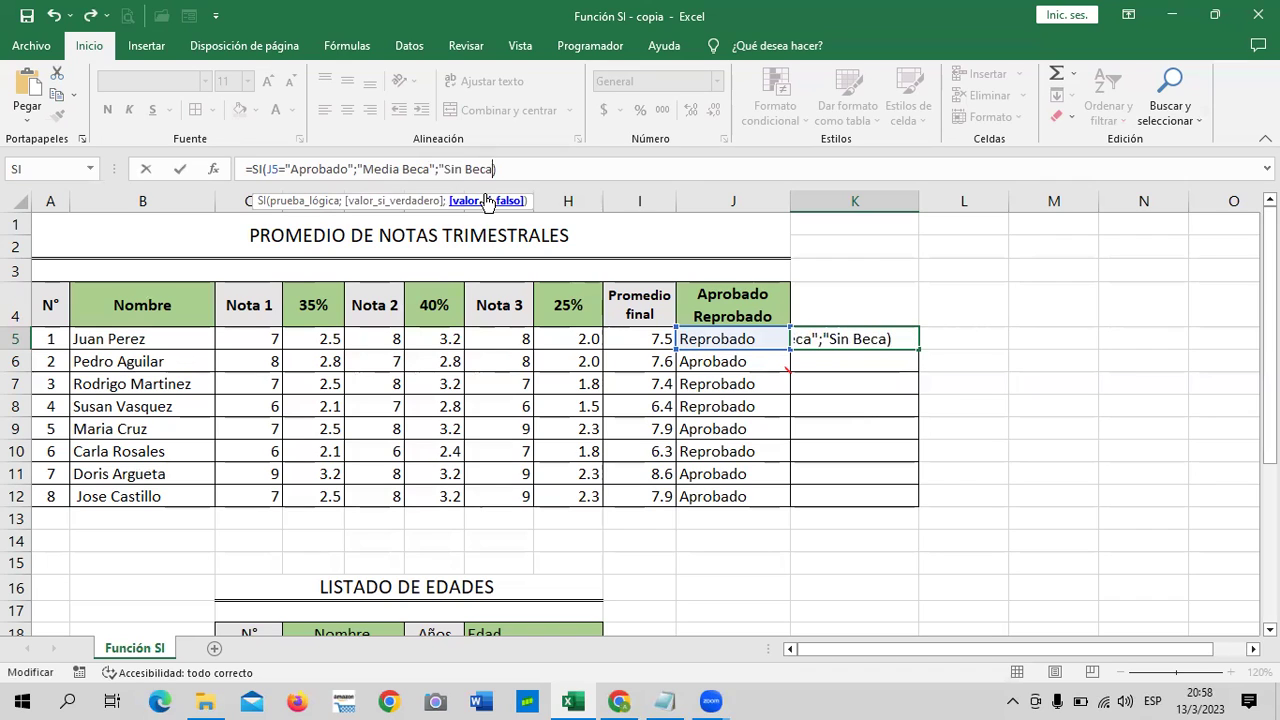
type("\"")
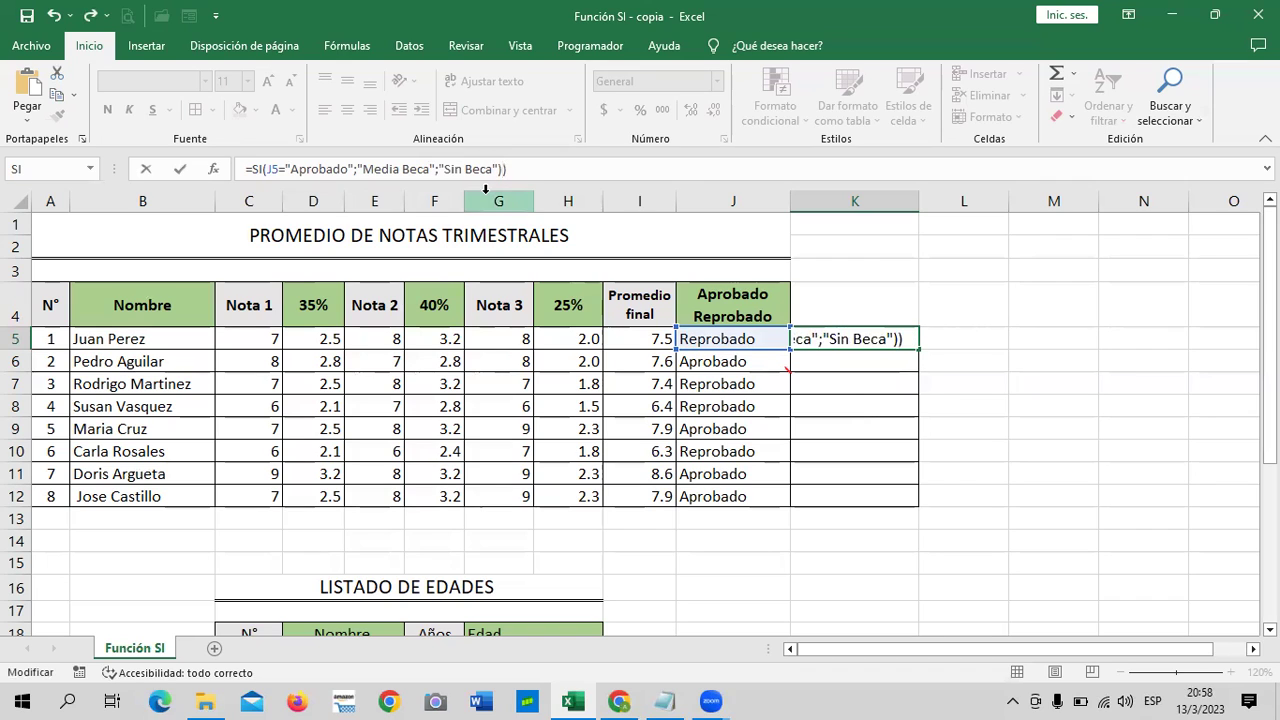
key("Return")
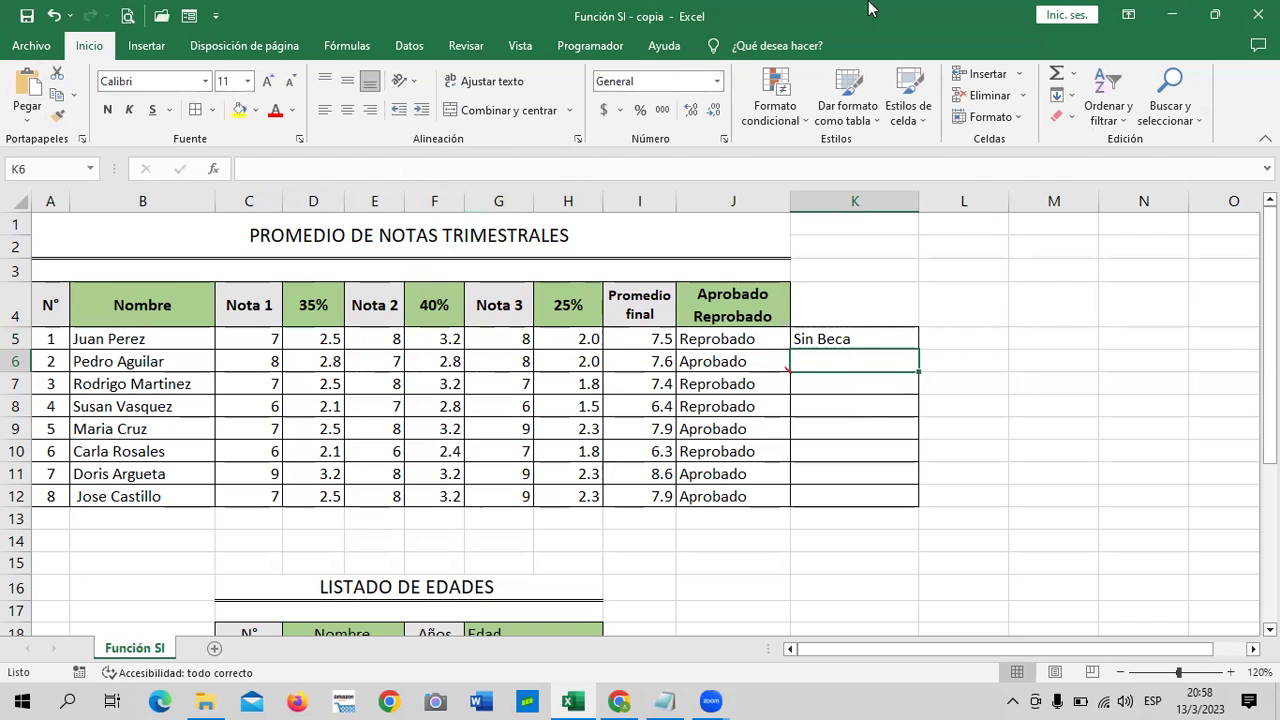
left_click(839, 337)
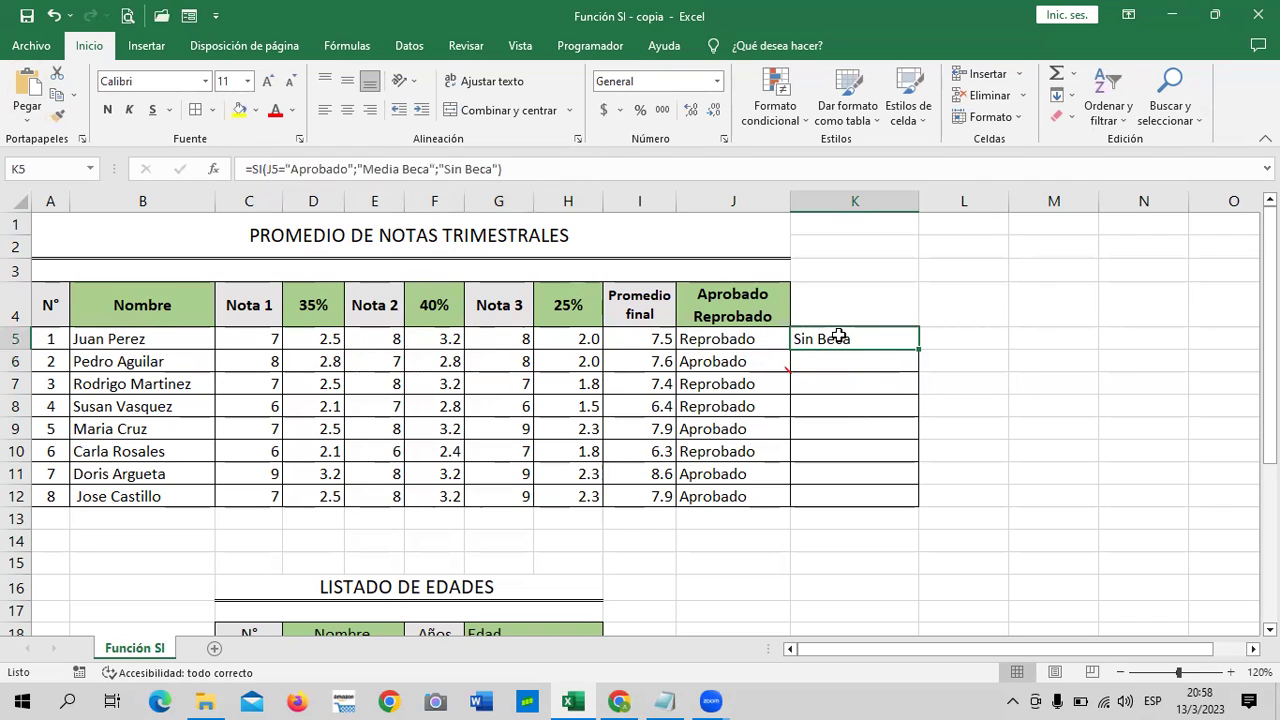
left_click_drag(918, 348, 920, 507)
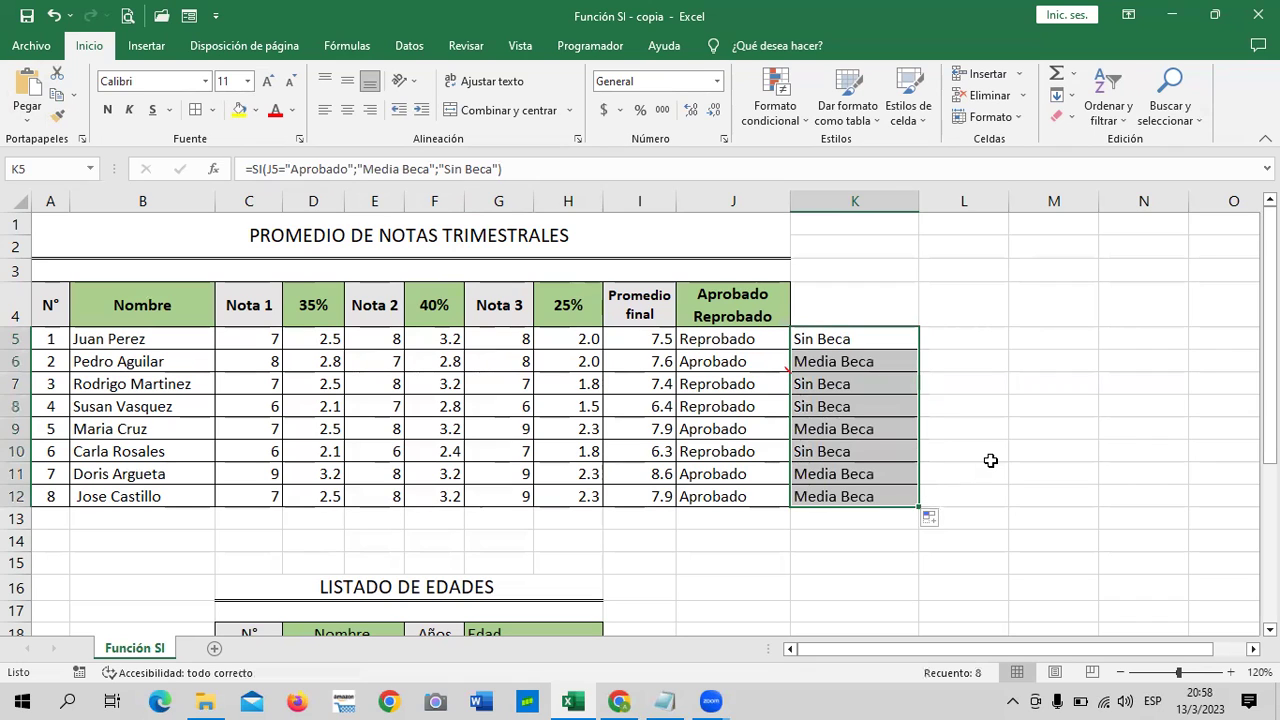
left_click(990, 460)
left_click(712, 498)
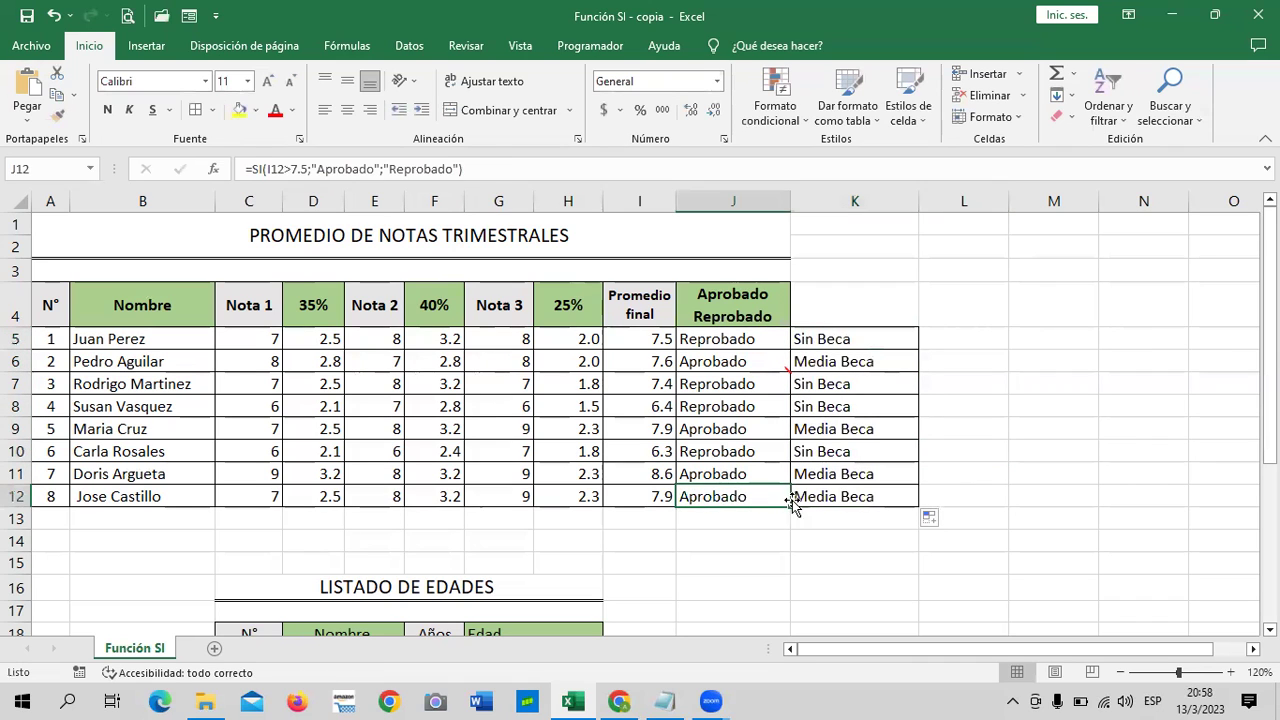
left_click(806, 499)
left_click(808, 474)
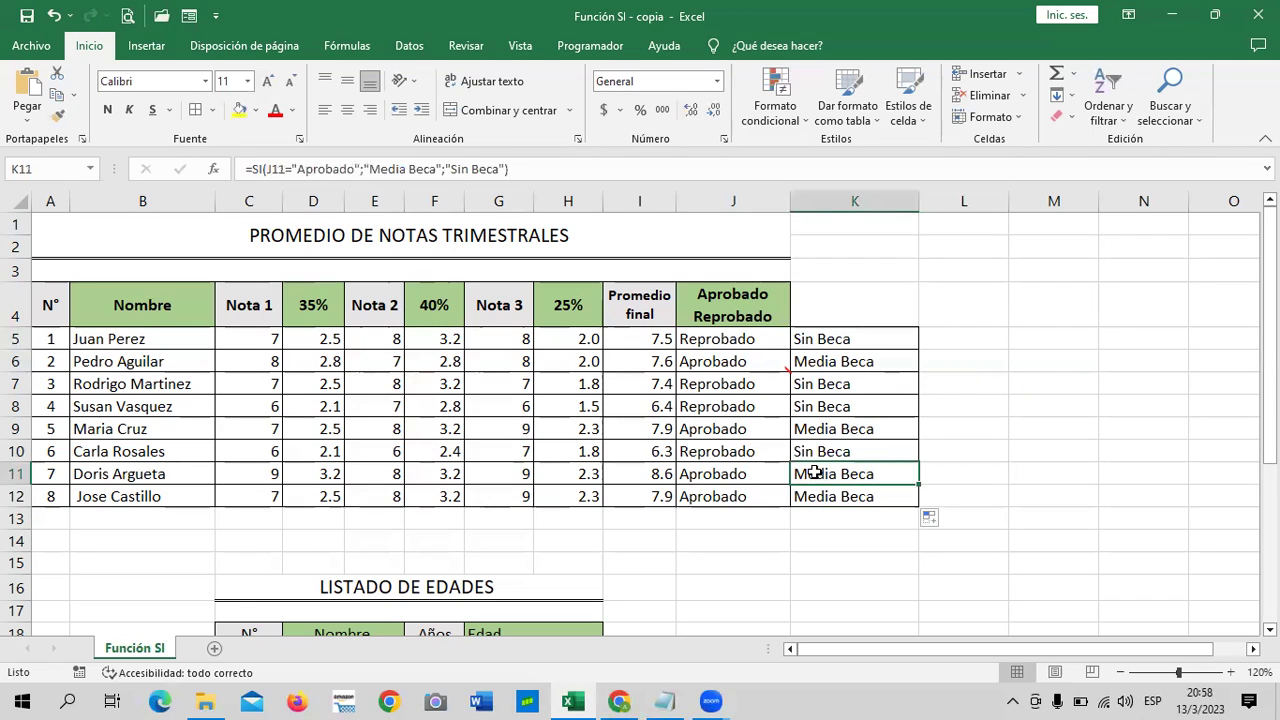
left_click(808, 428)
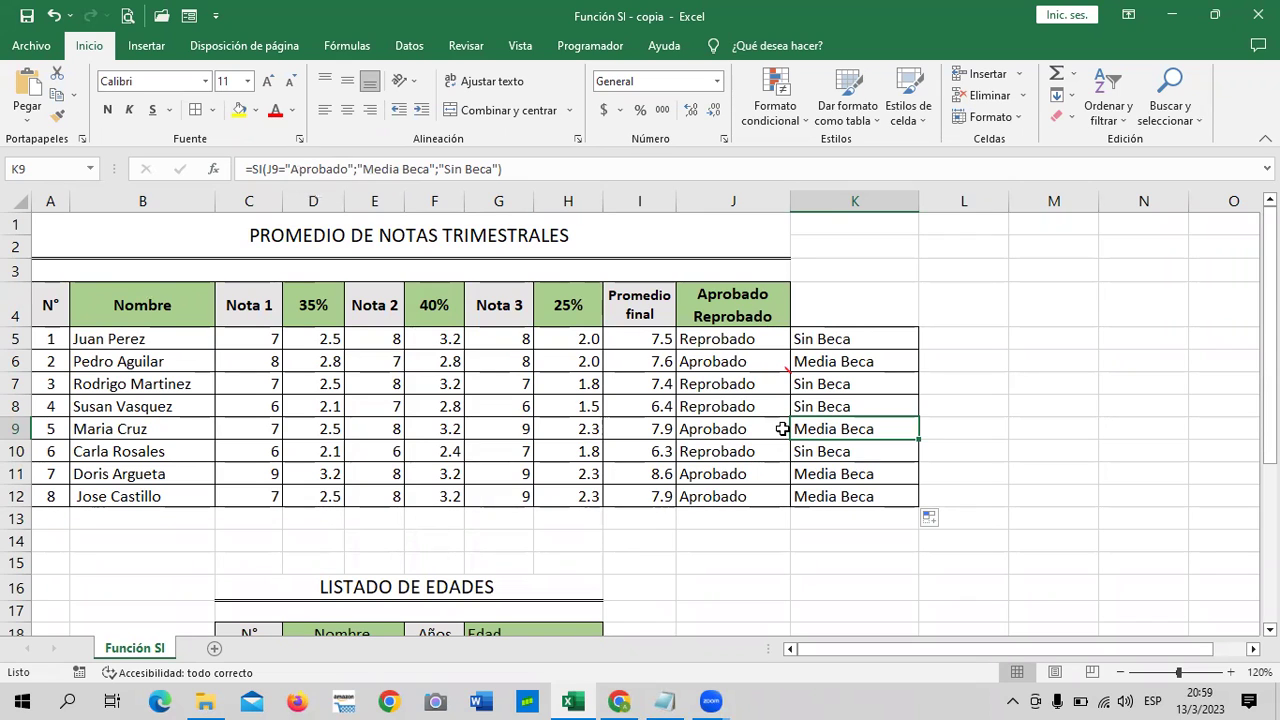
scroll(783, 428, "down", 3)
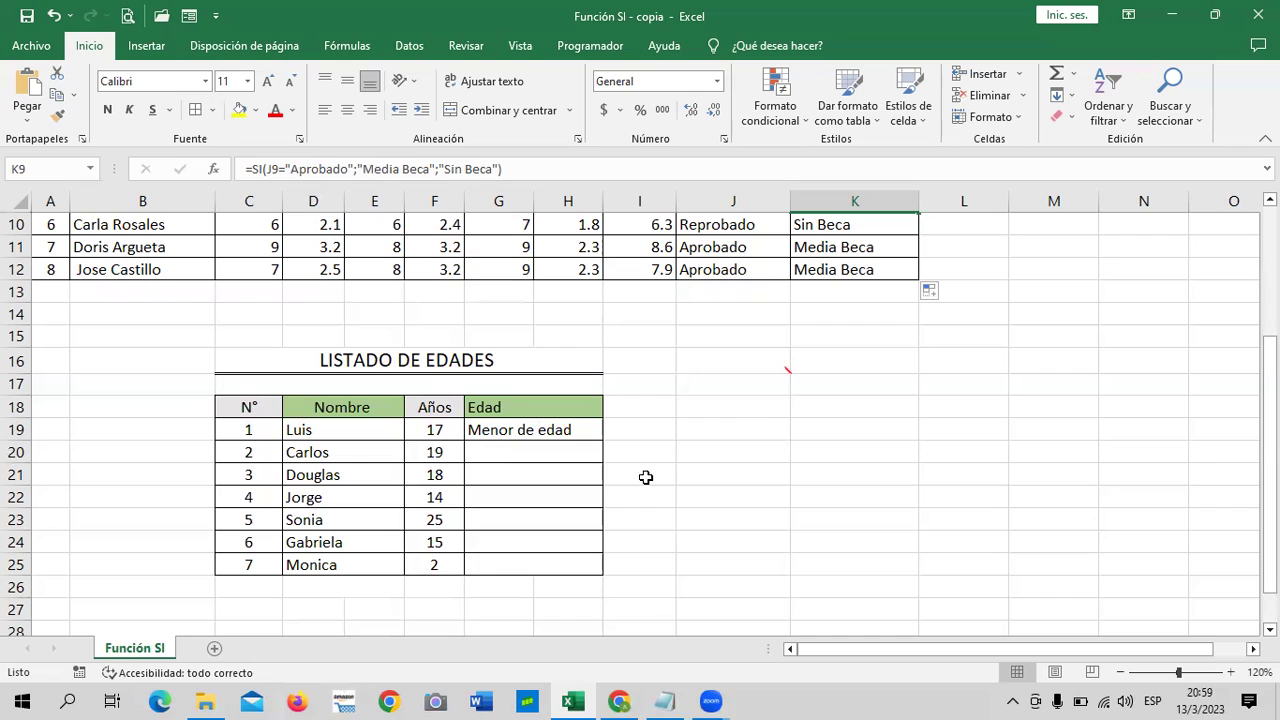
left_click(566, 452)
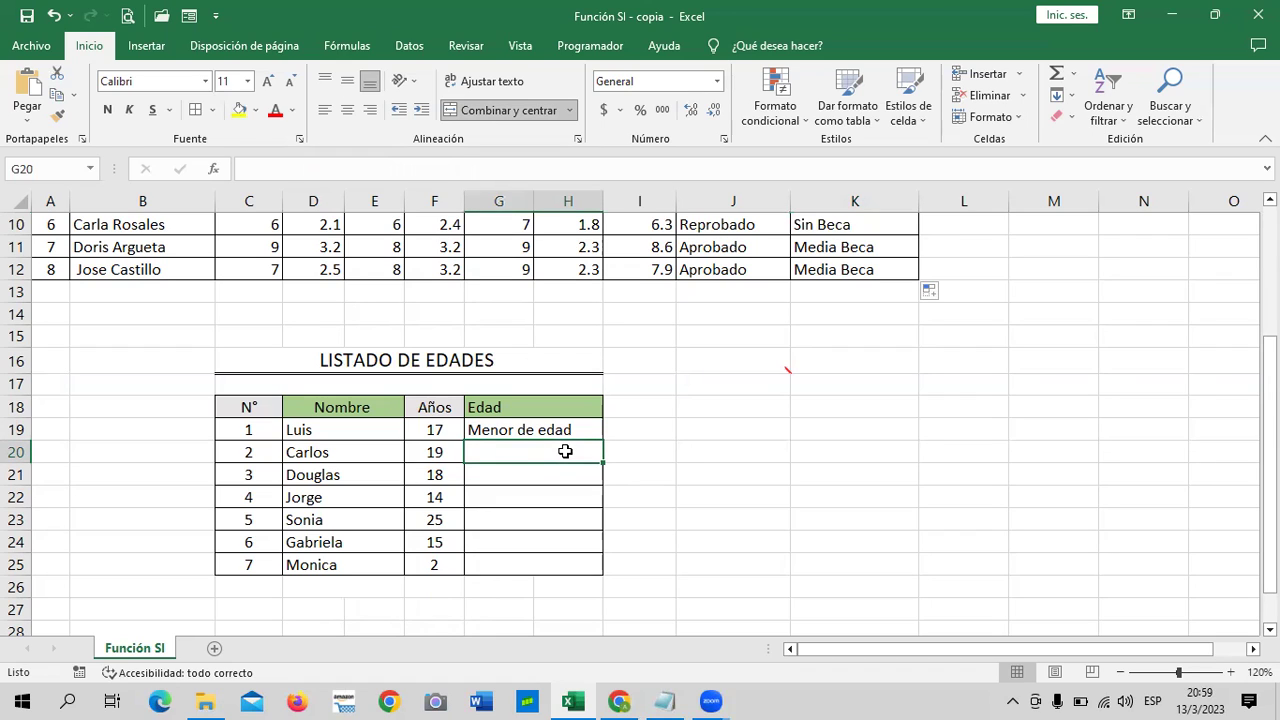
left_click(705, 438)
scroll(707, 438, "up", 1)
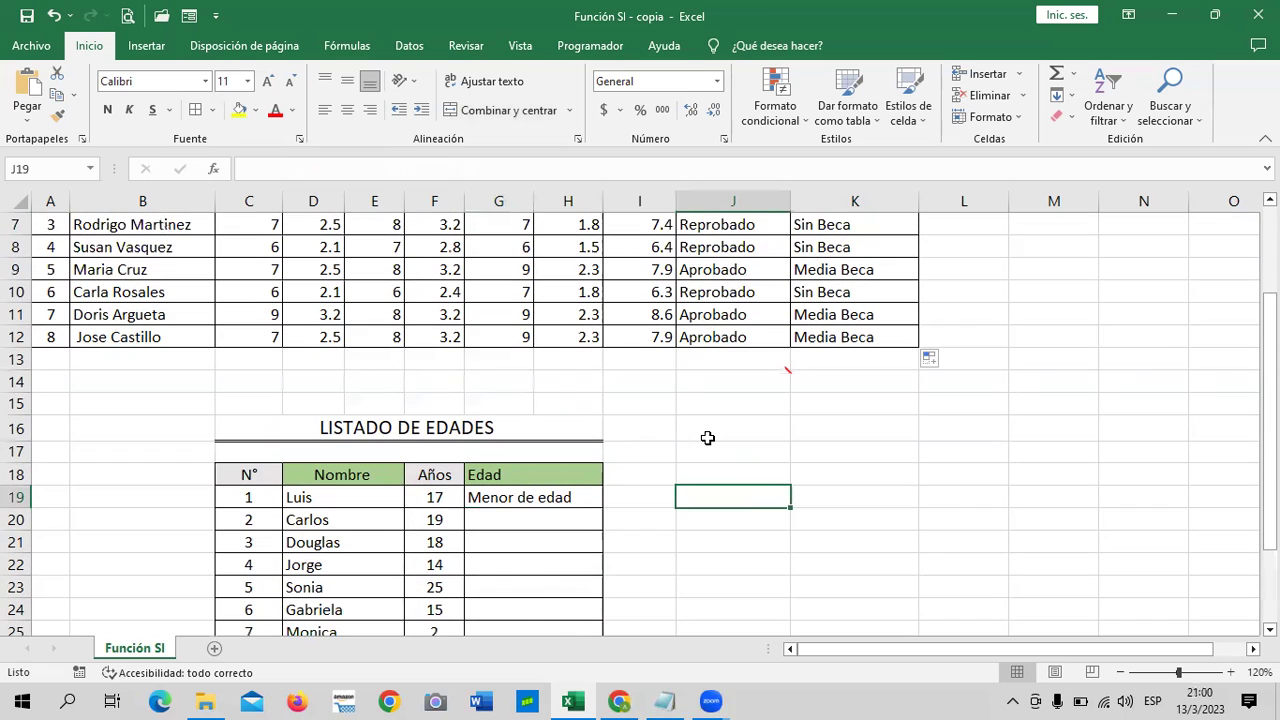
left_click(619, 701)
Return to the Excel Intermedio outline via the Curso breadcrumb and expand SECCIÓN 1
scroll(461, 453, "up", 4)
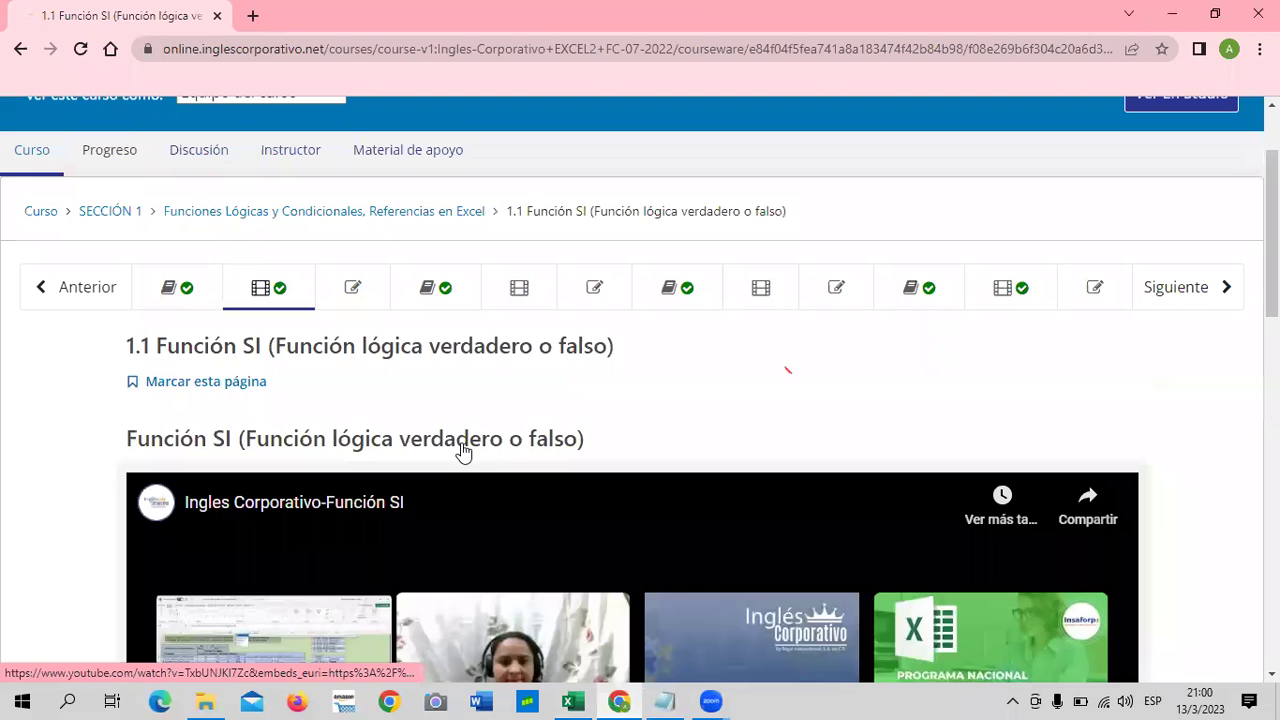
scroll(323, 338, "up", 1)
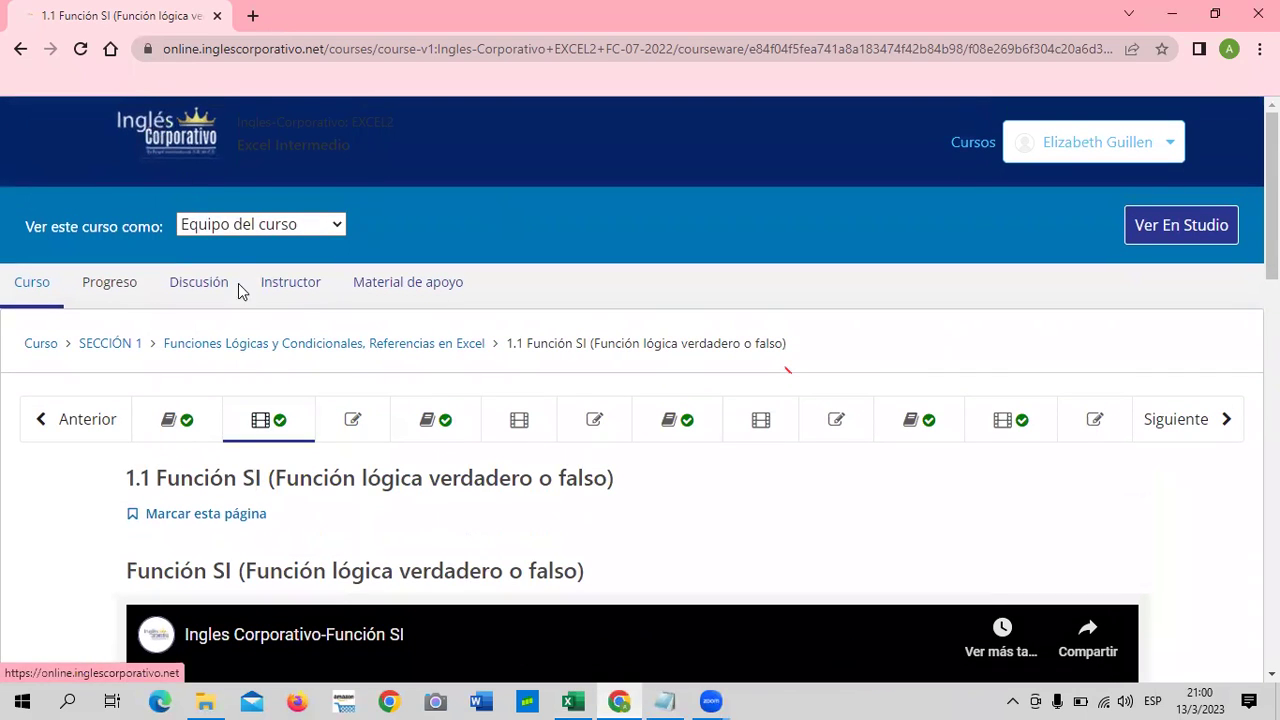
scroll(298, 437, "down", 2)
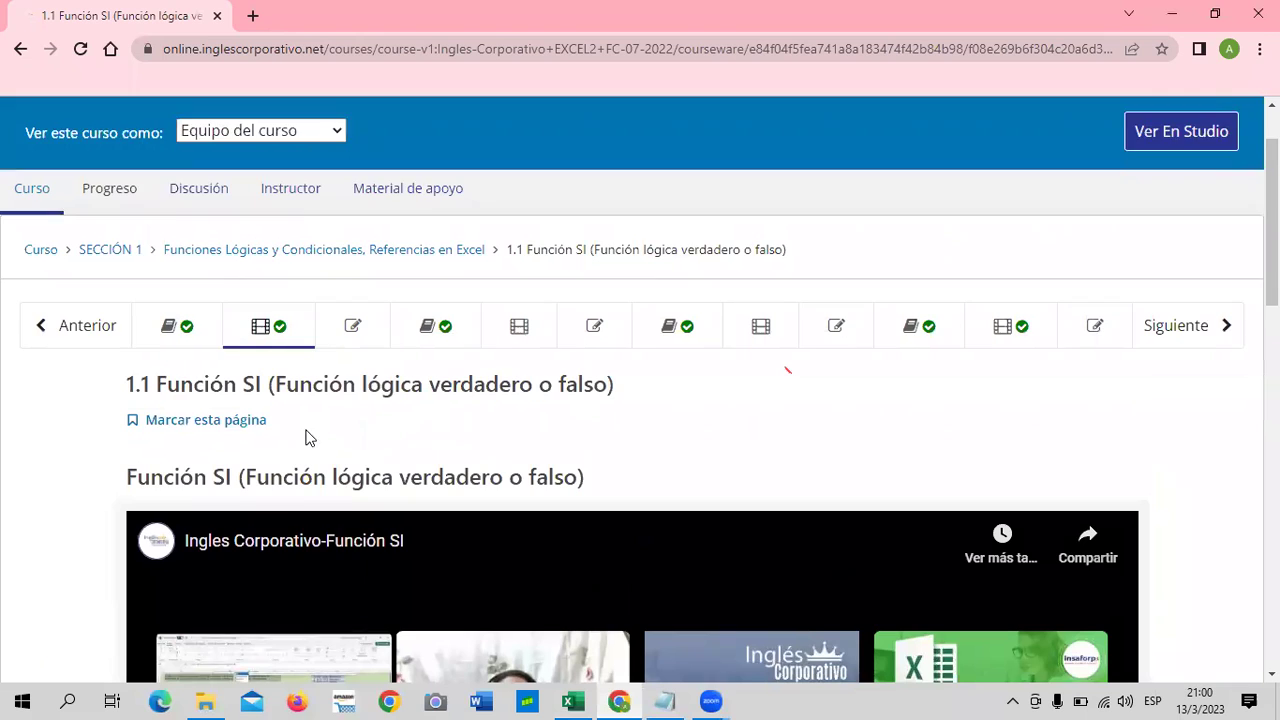
scroll(305, 437, "down", 2)
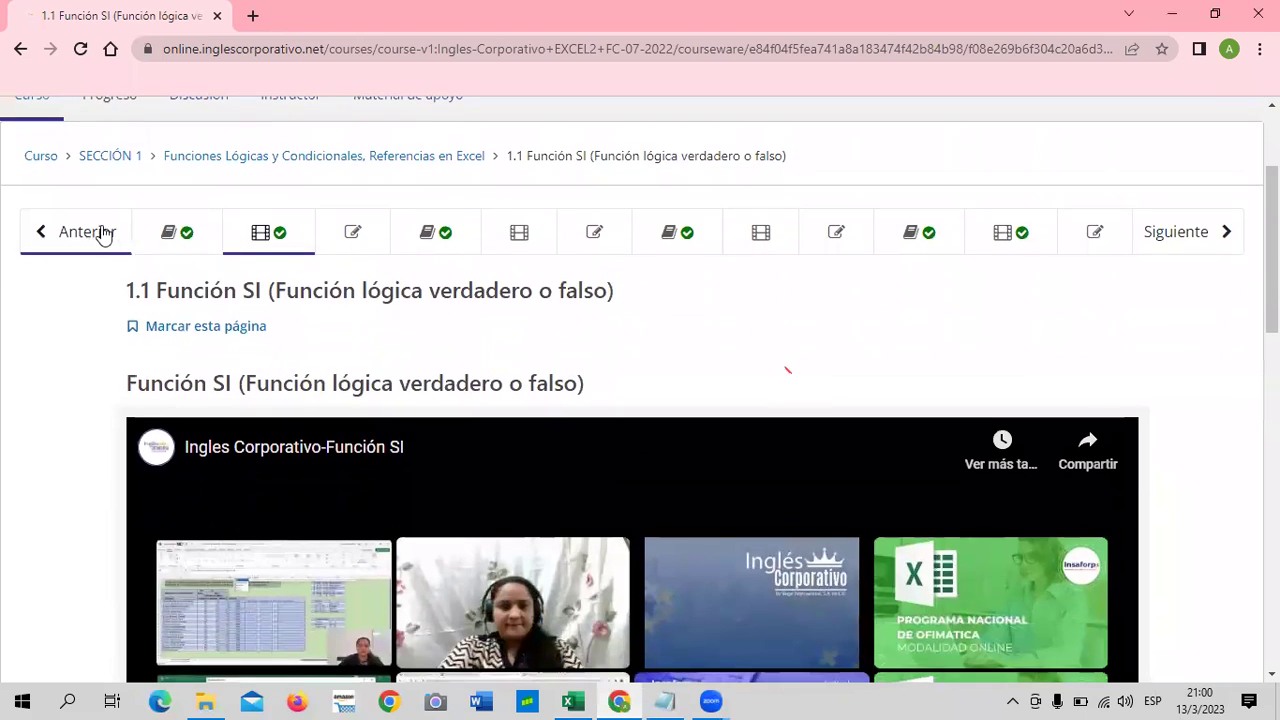
left_click(37, 163)
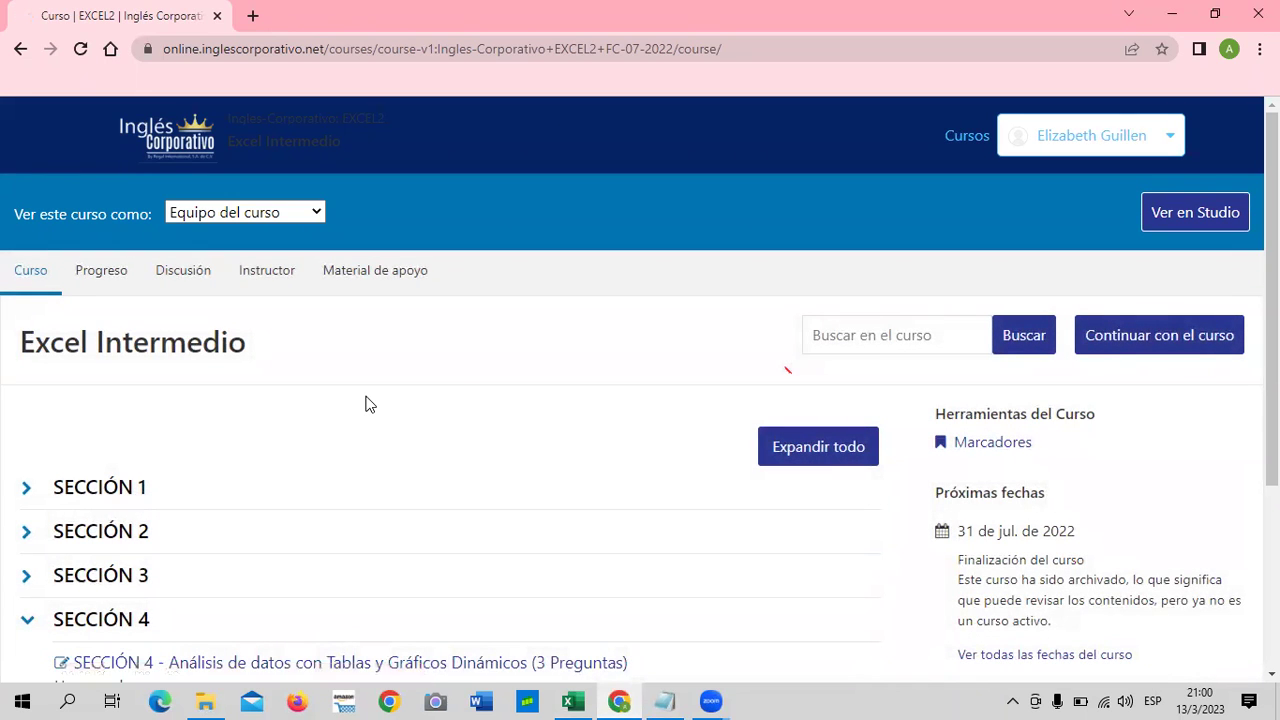
scroll(310, 422, "down", 1)
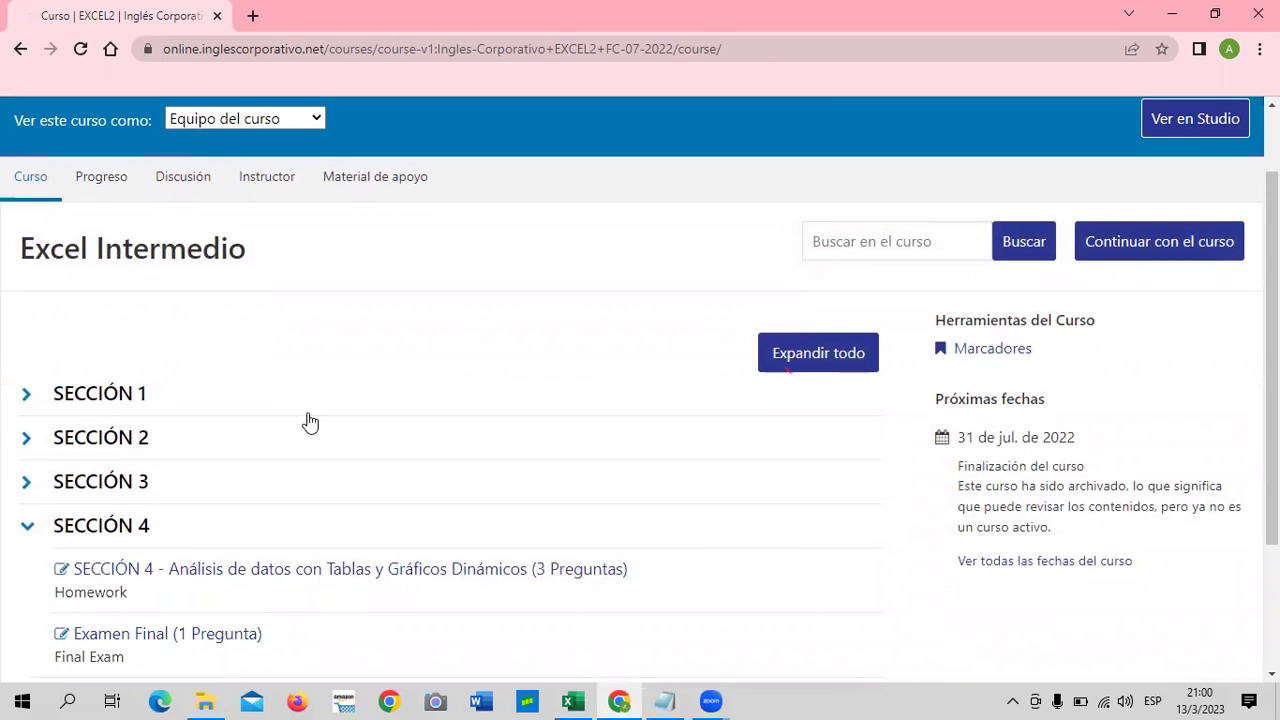
scroll(292, 414, "down", 1)
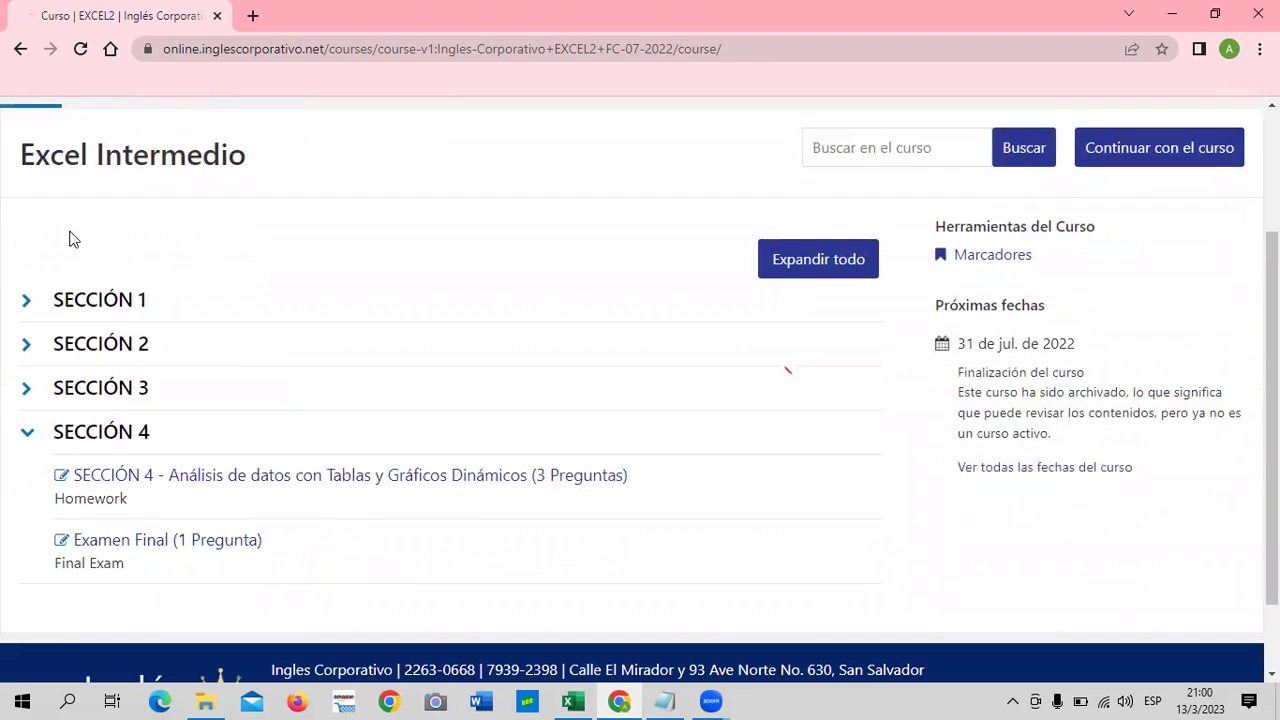
left_click(128, 300)
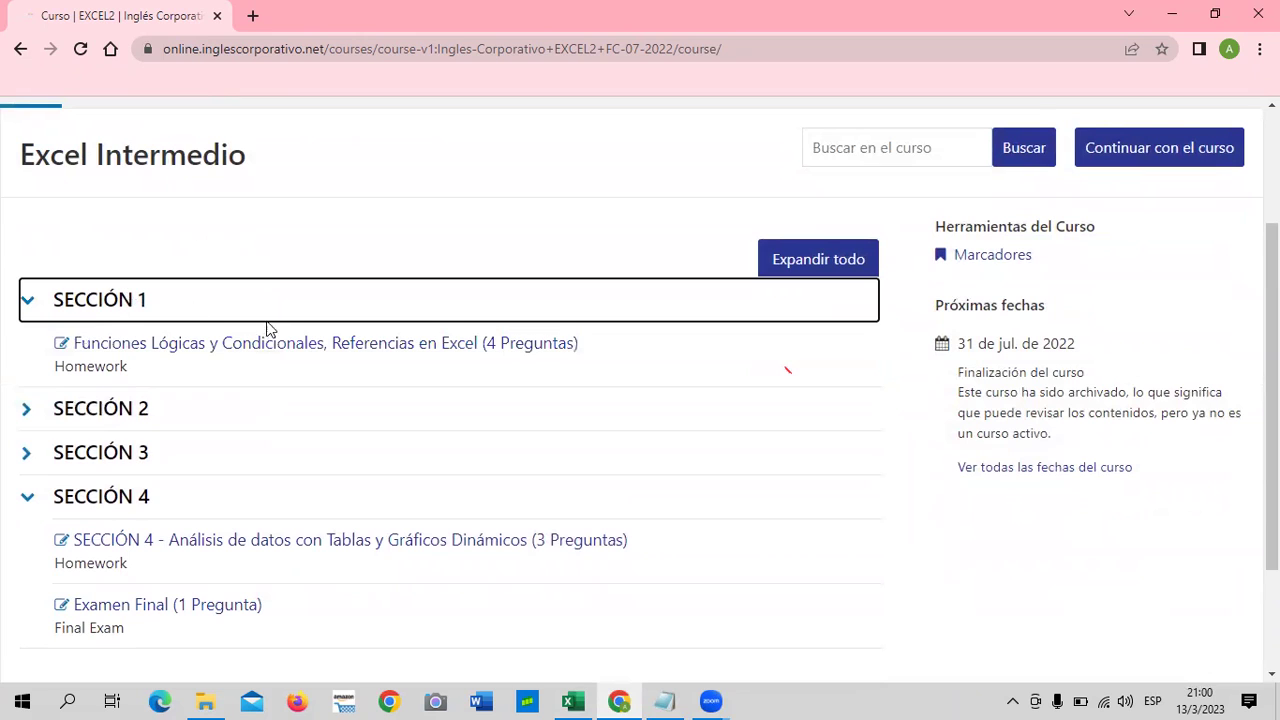
Open Funciones Lógicas y Condicionales and browse lesson 1.1 Función SI with its video
left_click(265, 345)
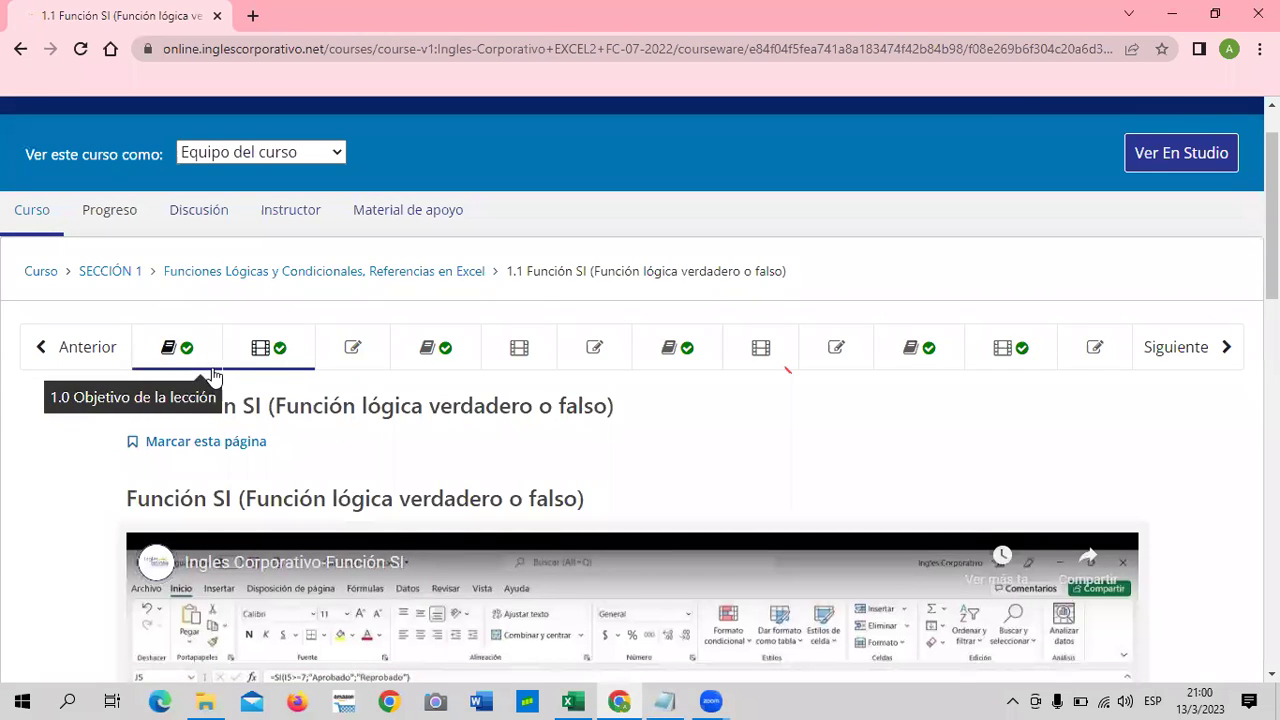
scroll(515, 375, "down", 4)
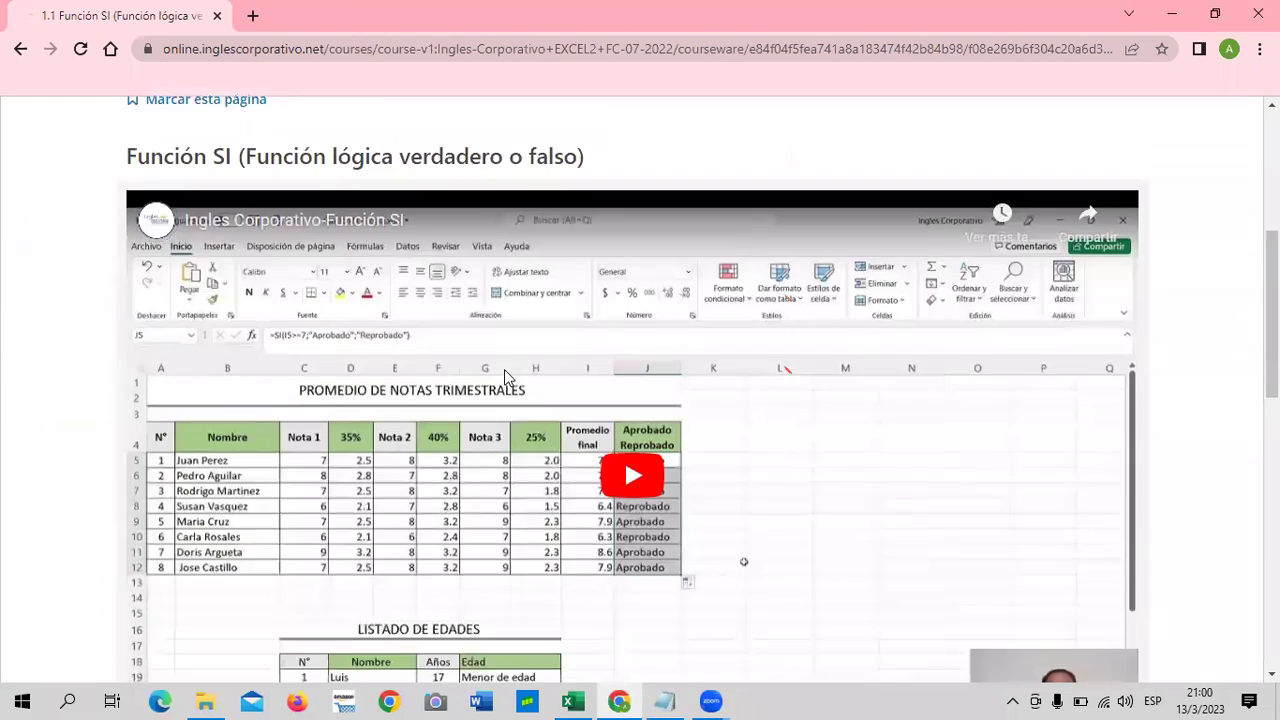
scroll(531, 389, "down", 4)
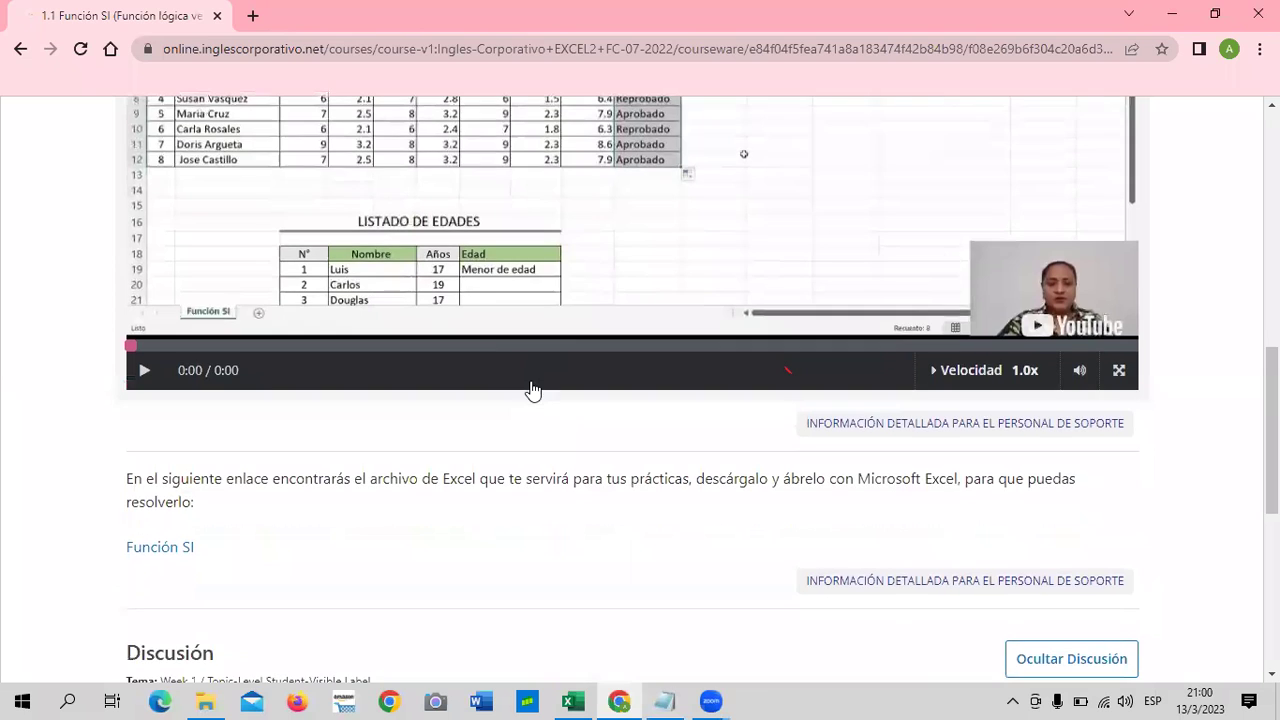
scroll(326, 474, "down", 1)
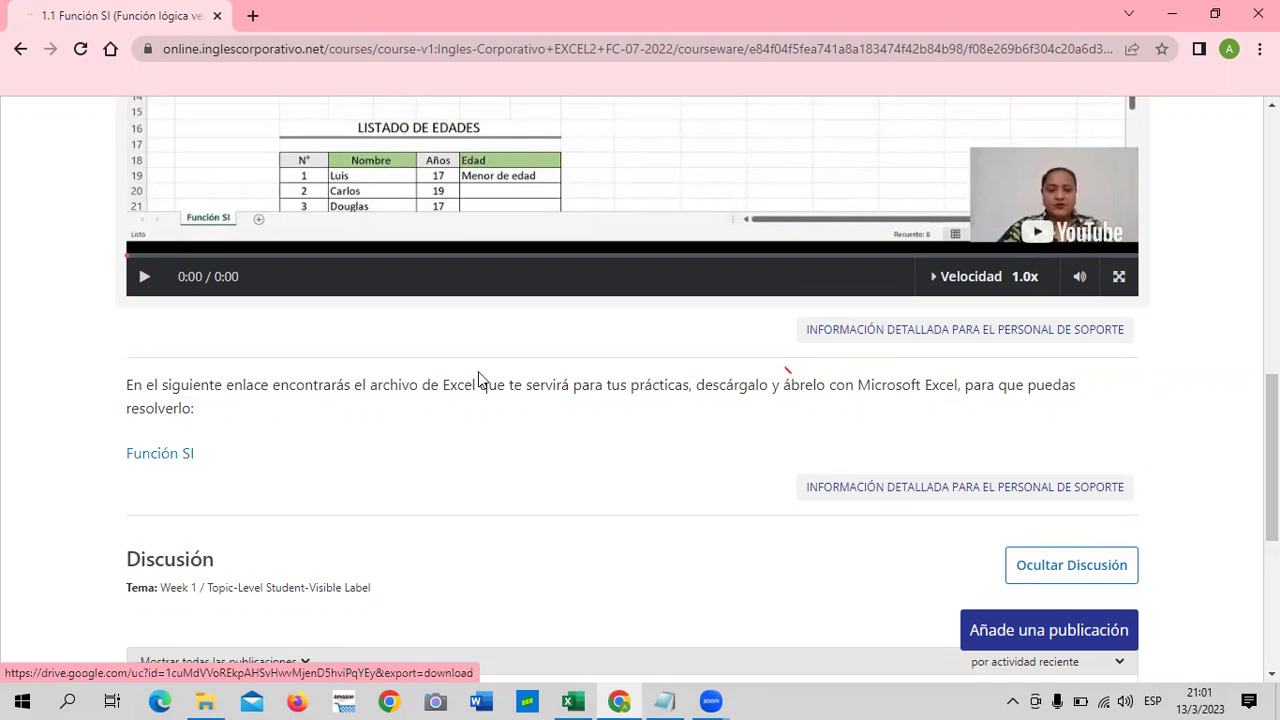
scroll(493, 410, "up", 2)
scroll(493, 403, "down", 2)
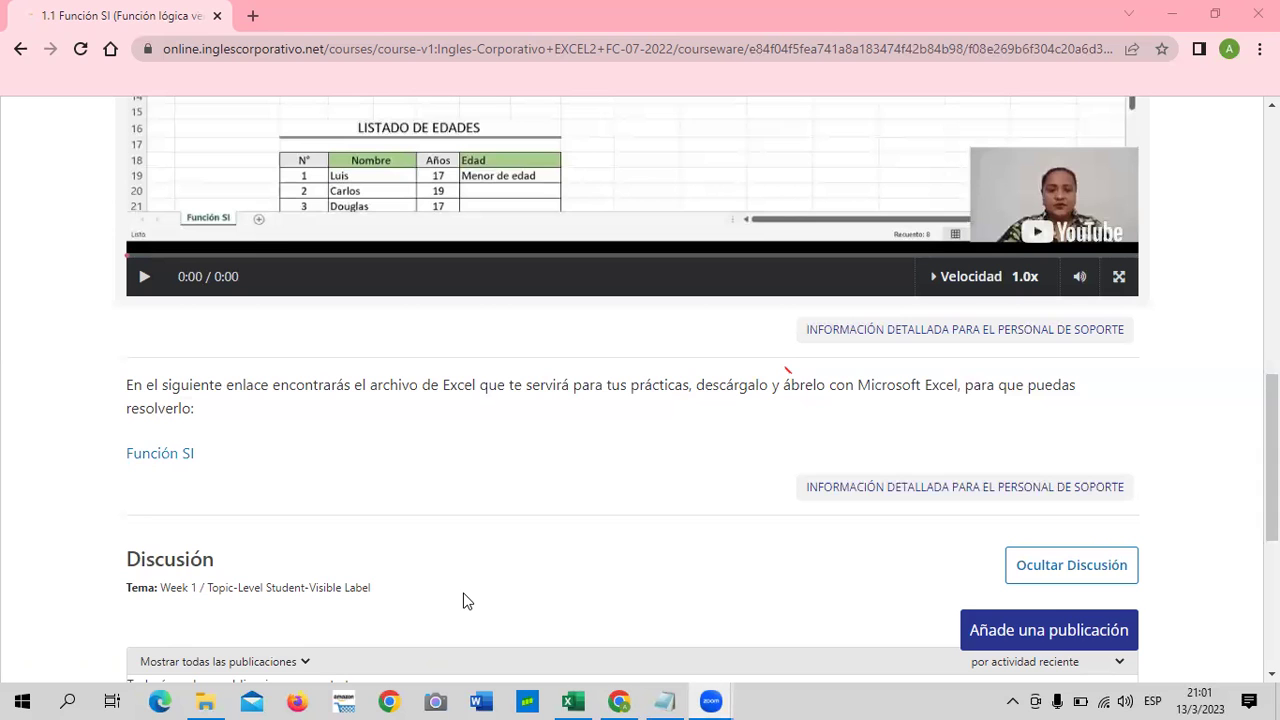
scroll(463, 600, "up", 6)
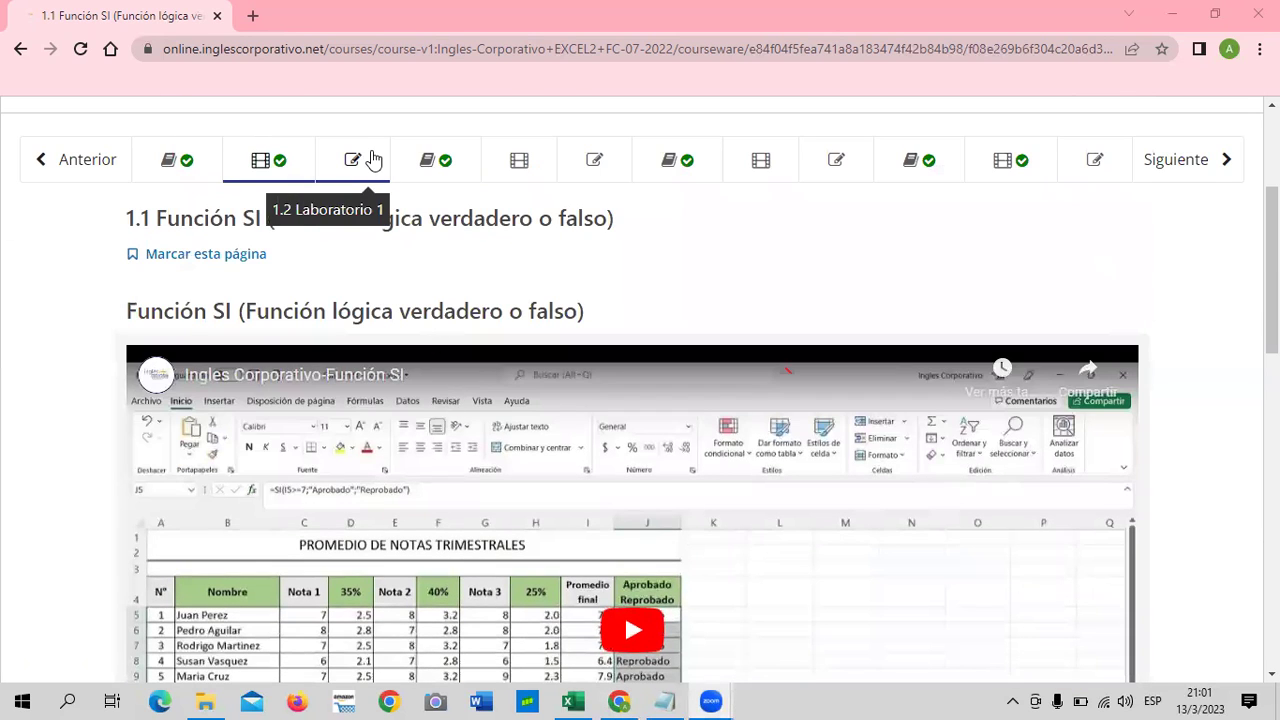
left_click(368, 160)
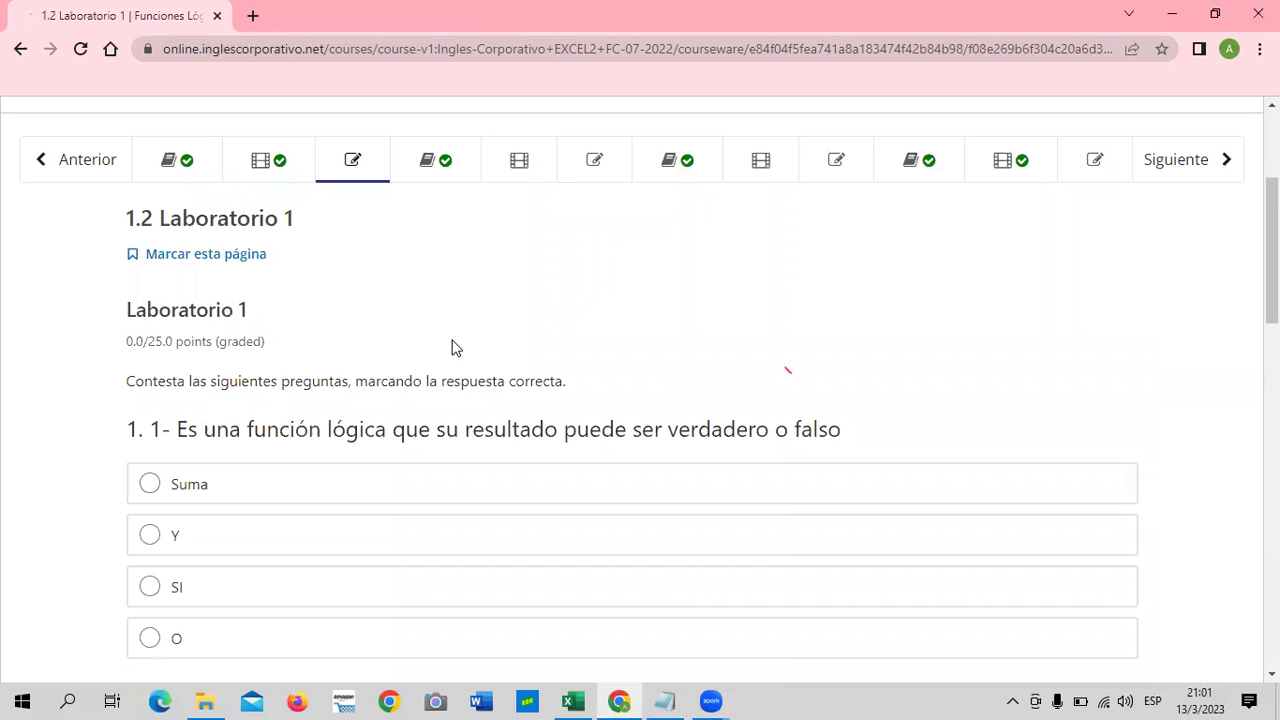
Look over Laboratorio 1's four SI-function questions, then return to the Excel workbook
scroll(460, 347, "down", 2)
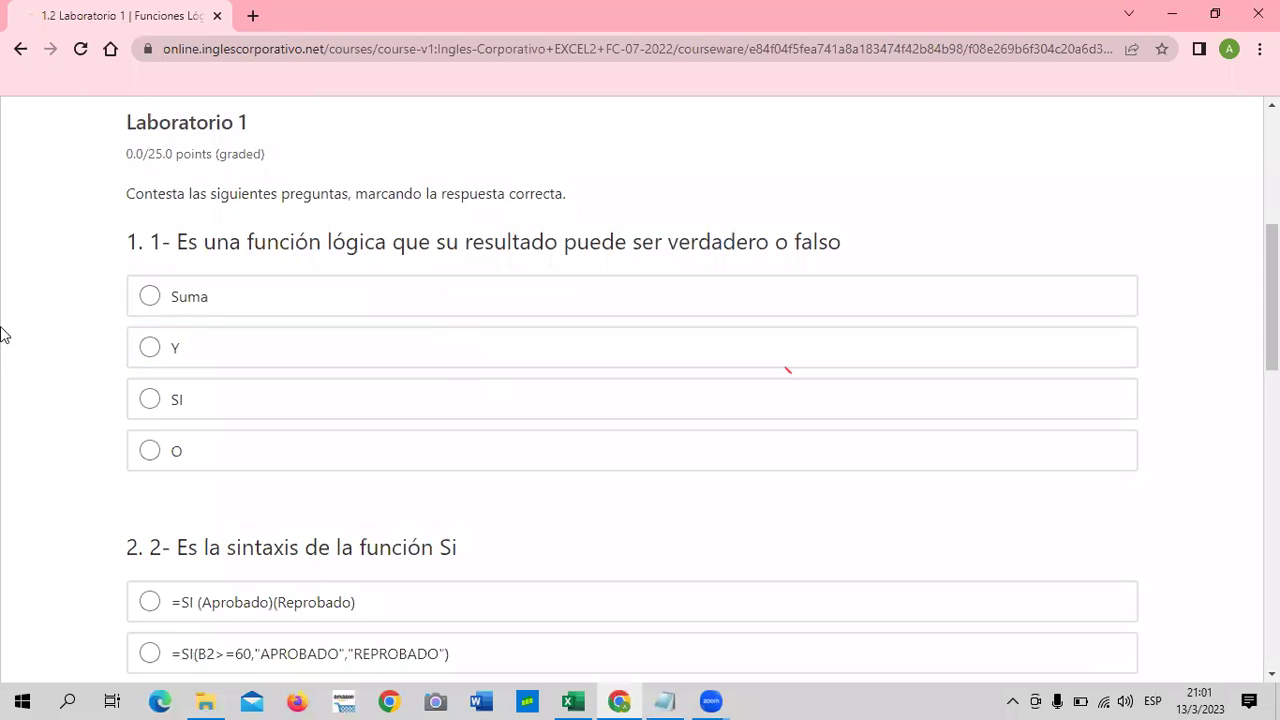
scroll(529, 475, "down", 2)
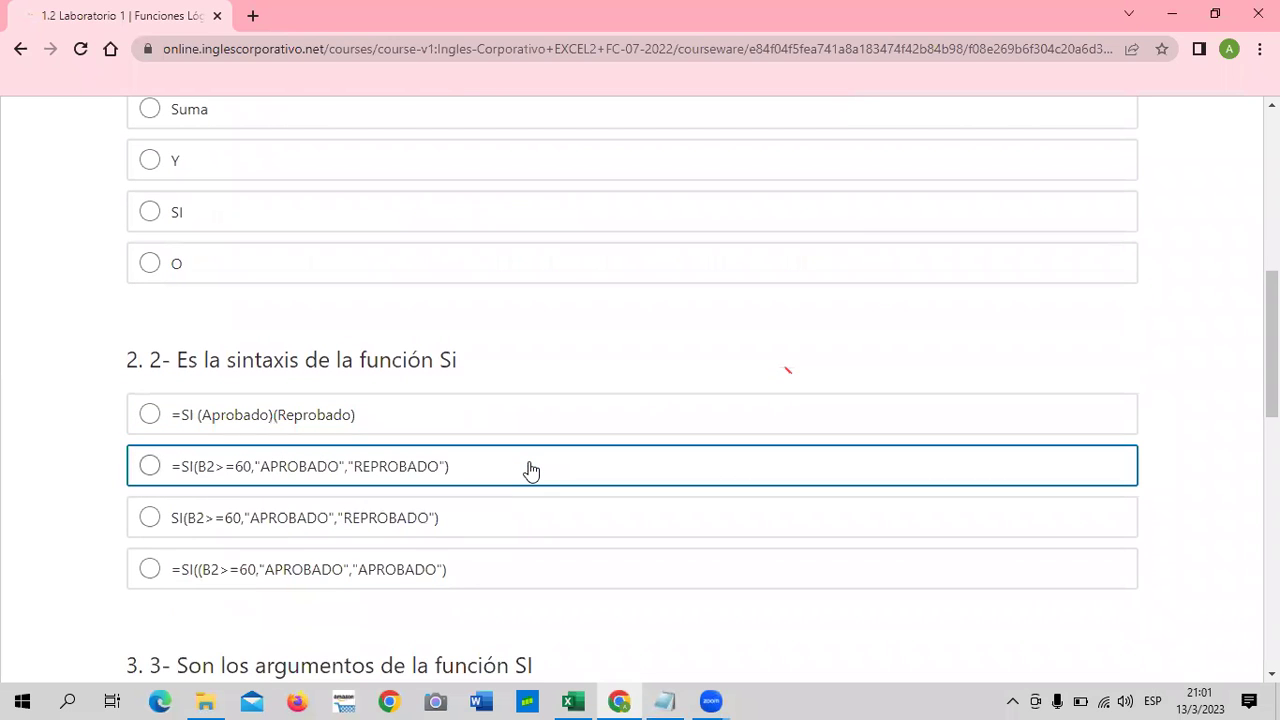
scroll(690, 348, "down", 2)
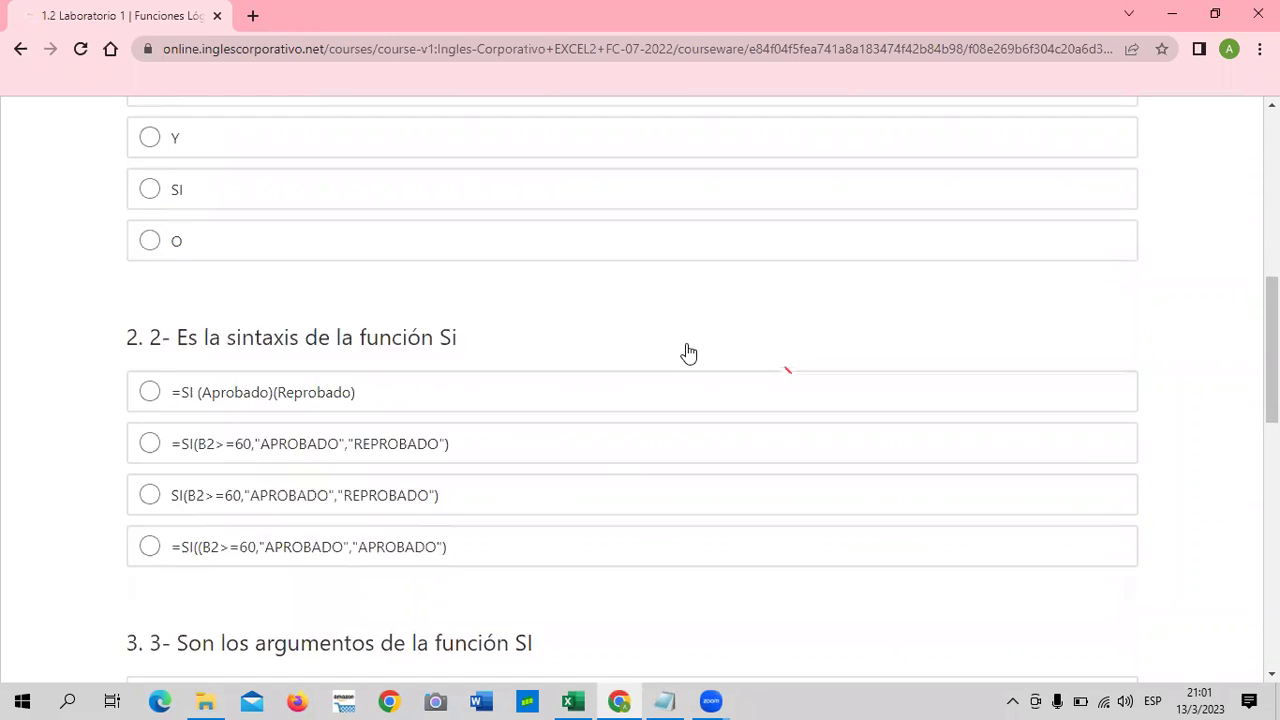
scroll(686, 354, "down", 2)
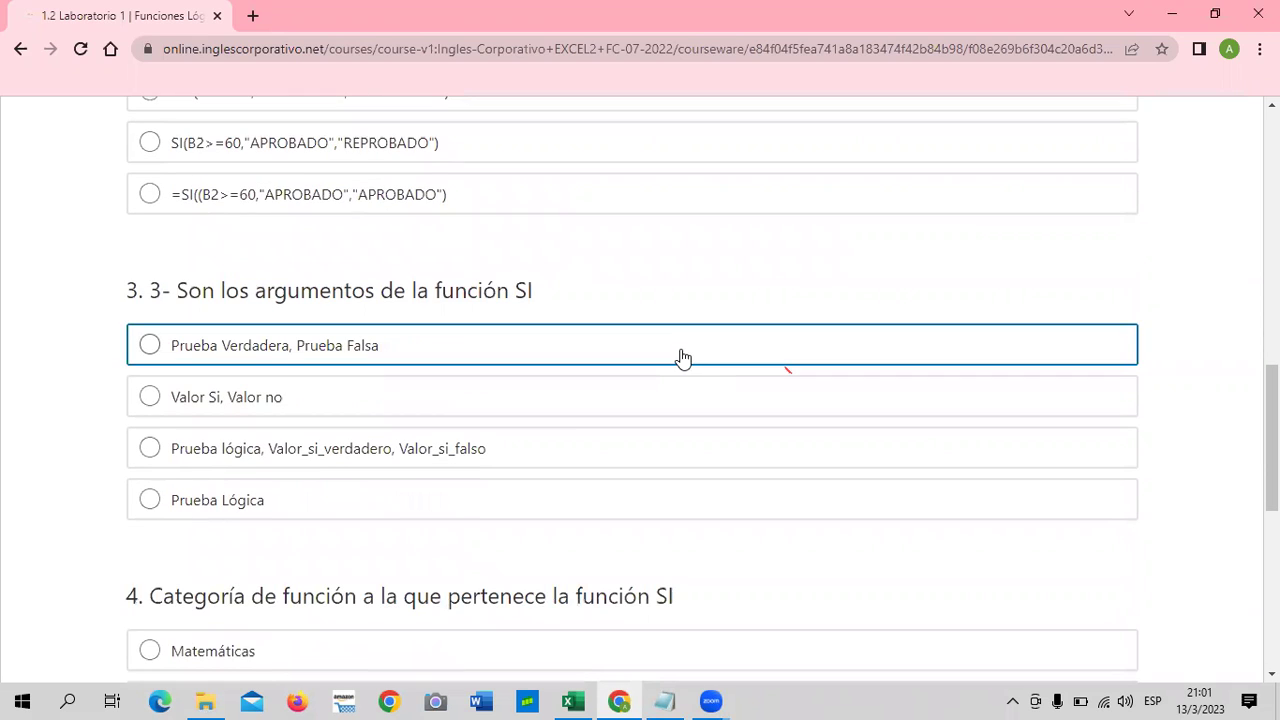
scroll(683, 356, "down", 2)
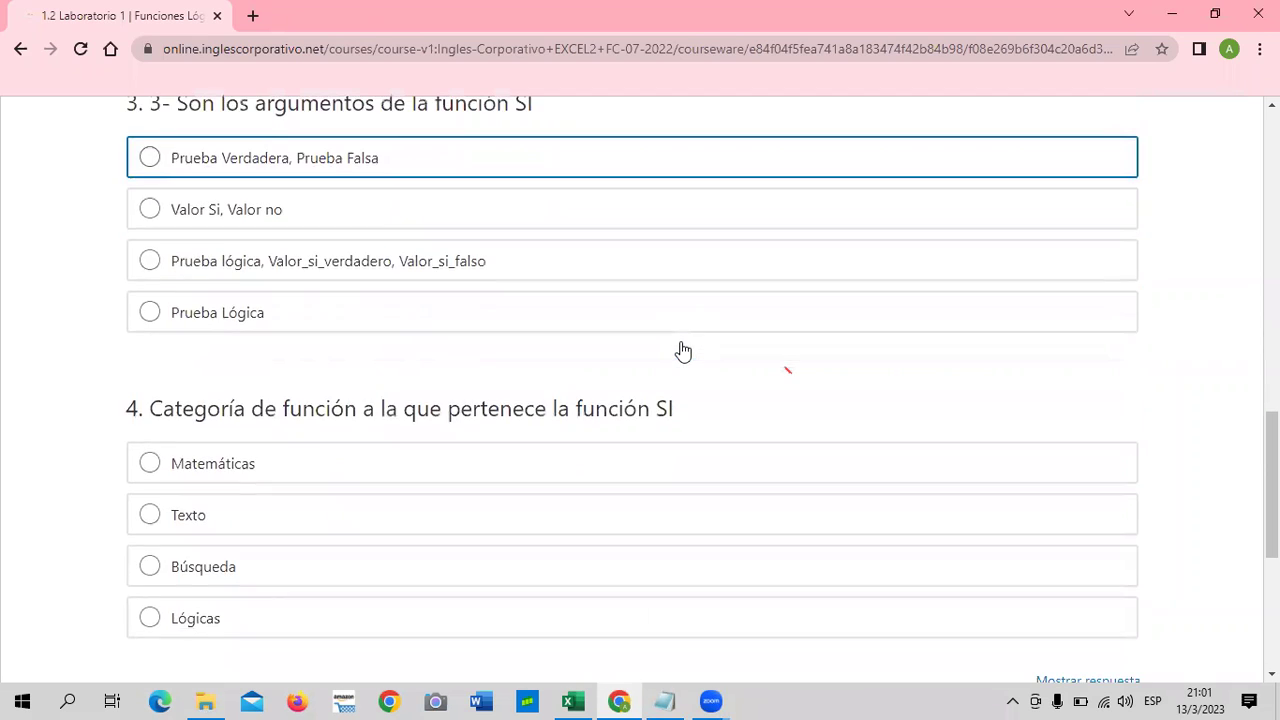
scroll(683, 352, "down", 2)
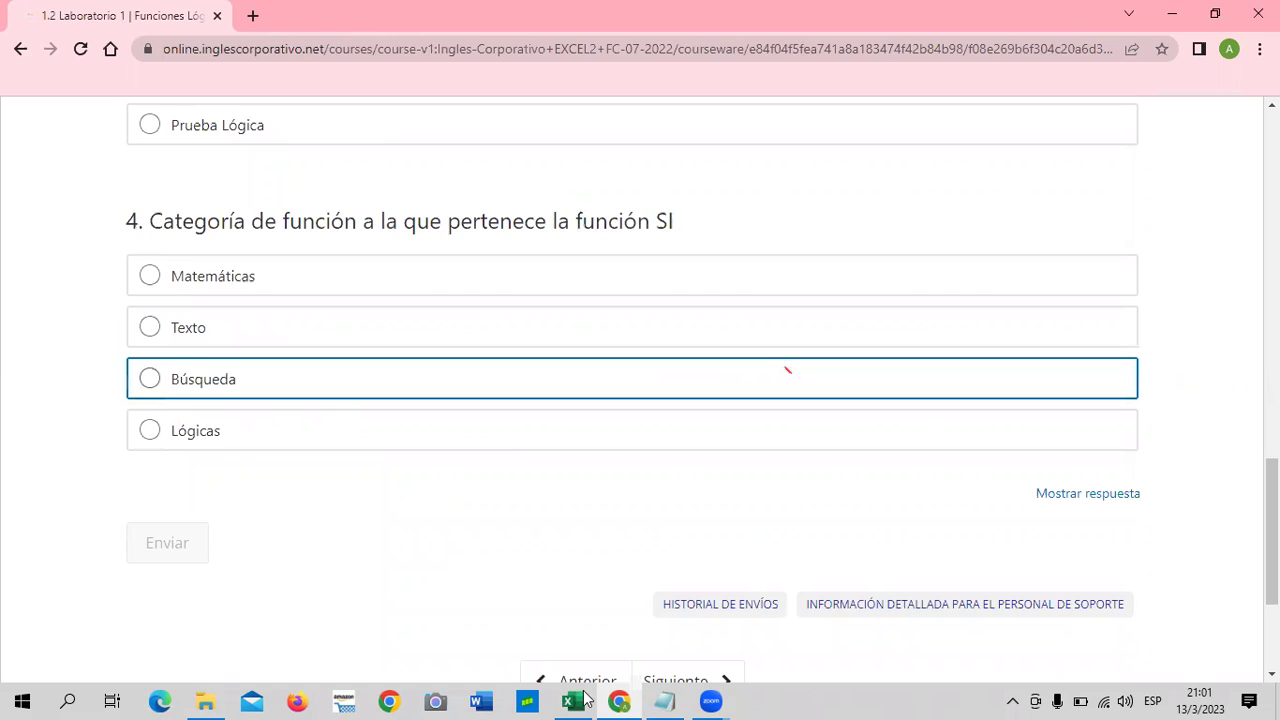
left_click(572, 701)
Show the Fórmulas ribbon in the Función SI workbook, then switch to another program
left_click(350, 45)
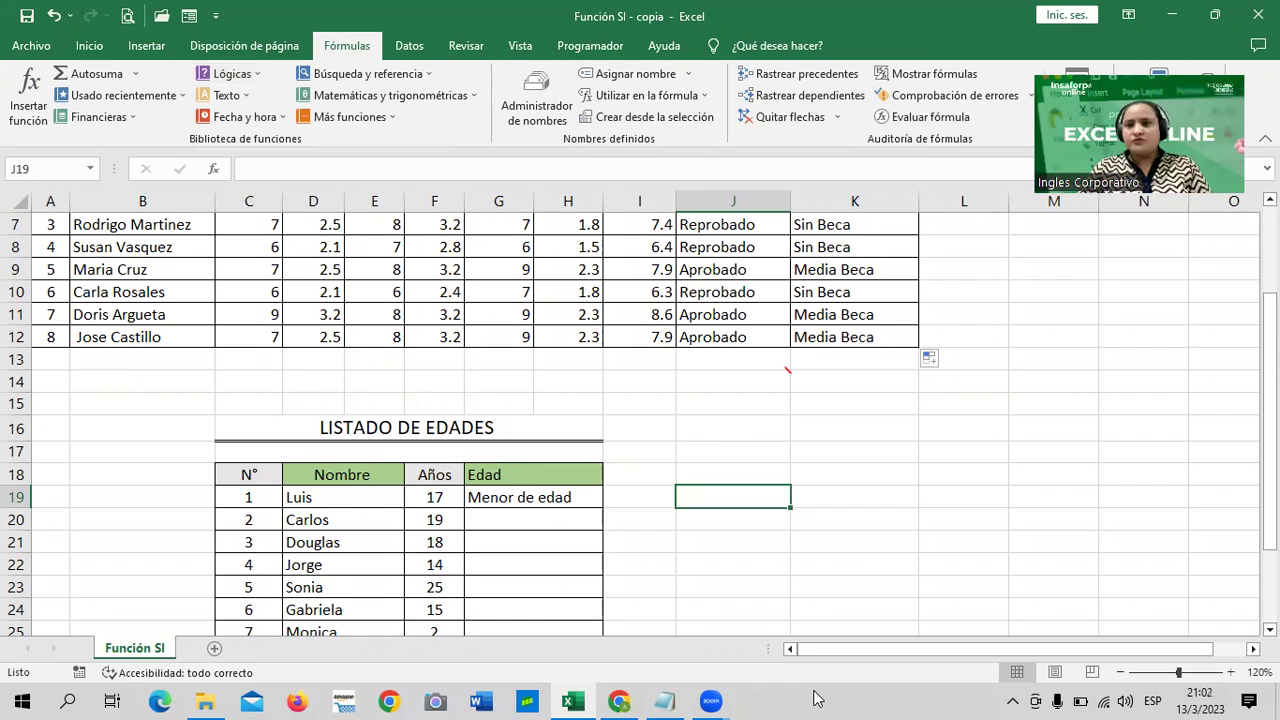
left_click(665, 698)
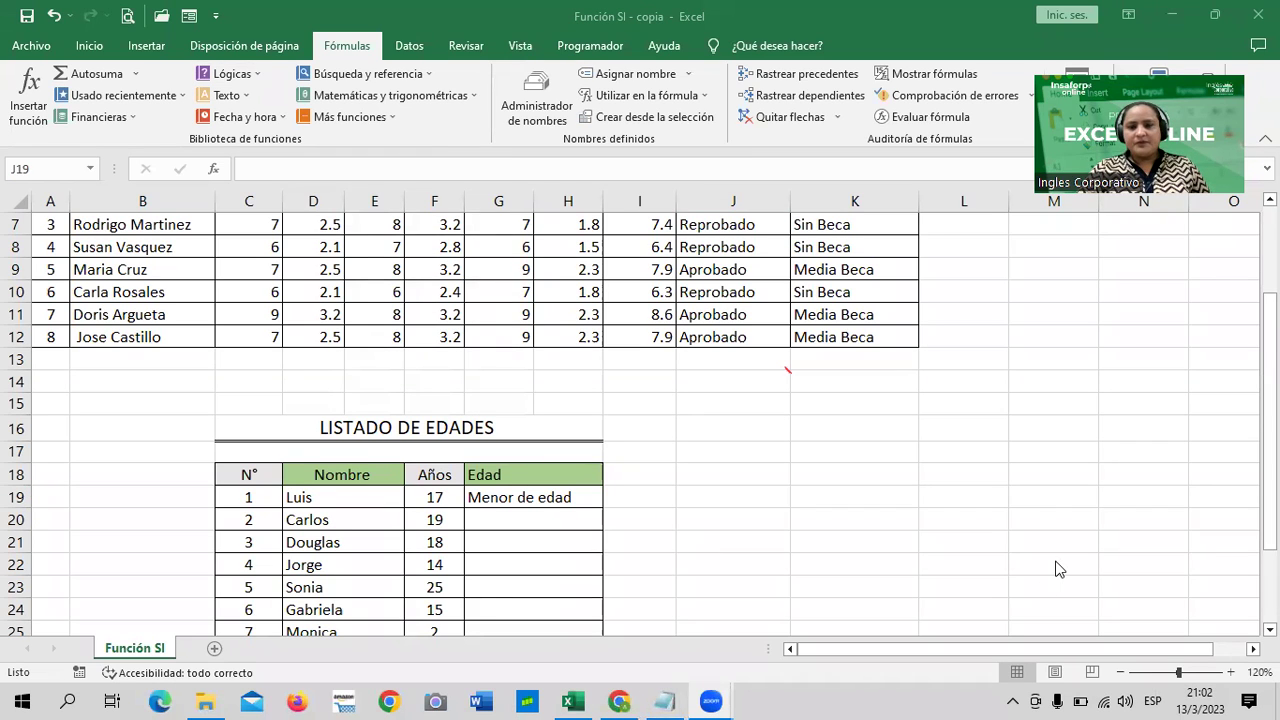